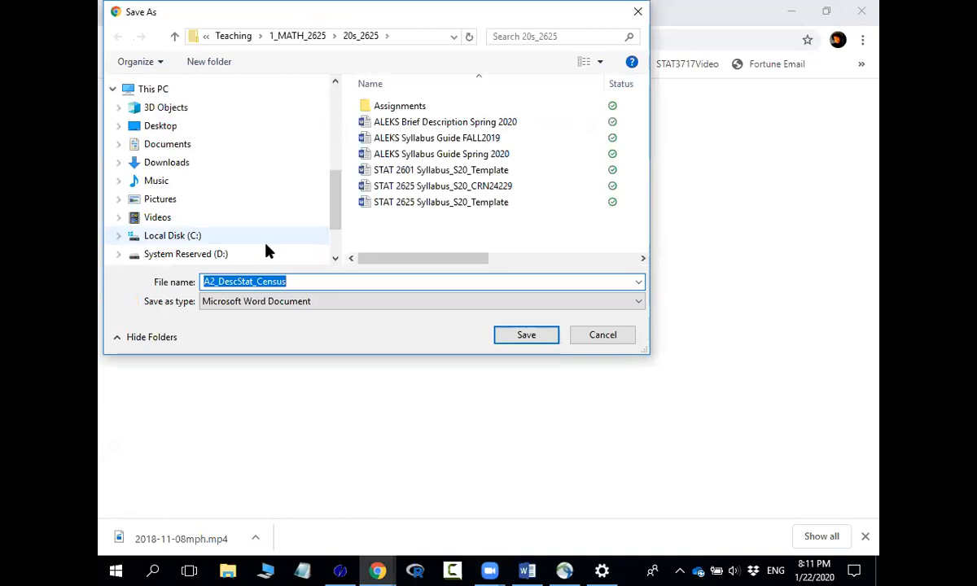
- Save the A2_DescStat_Census Word document in the Downloads folder
left_click(174, 162)
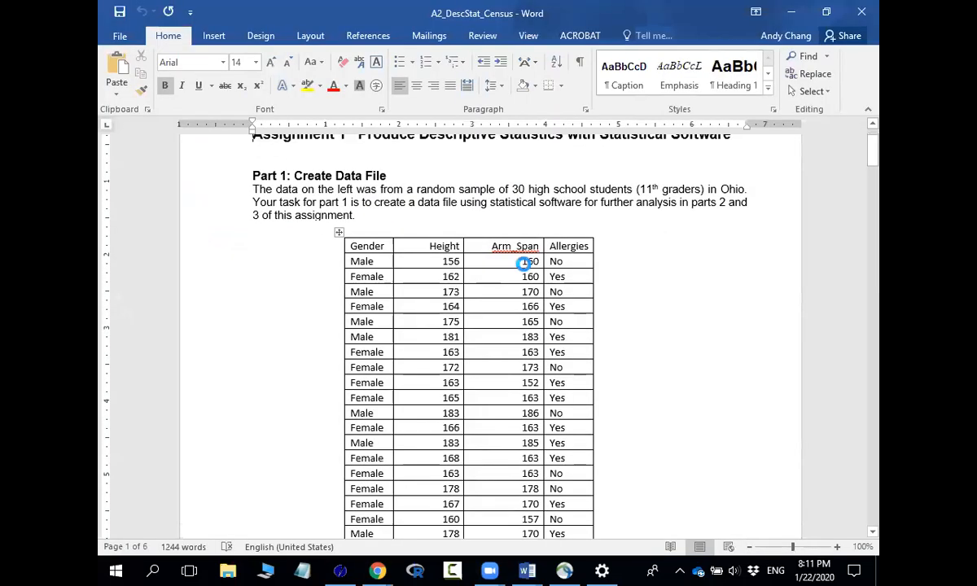
- Read Part 1 of the assignment, covering the student data table and the instructions for creating the data file
scroll(521, 265, "down", 5)
scroll(523, 267, "down", 3)
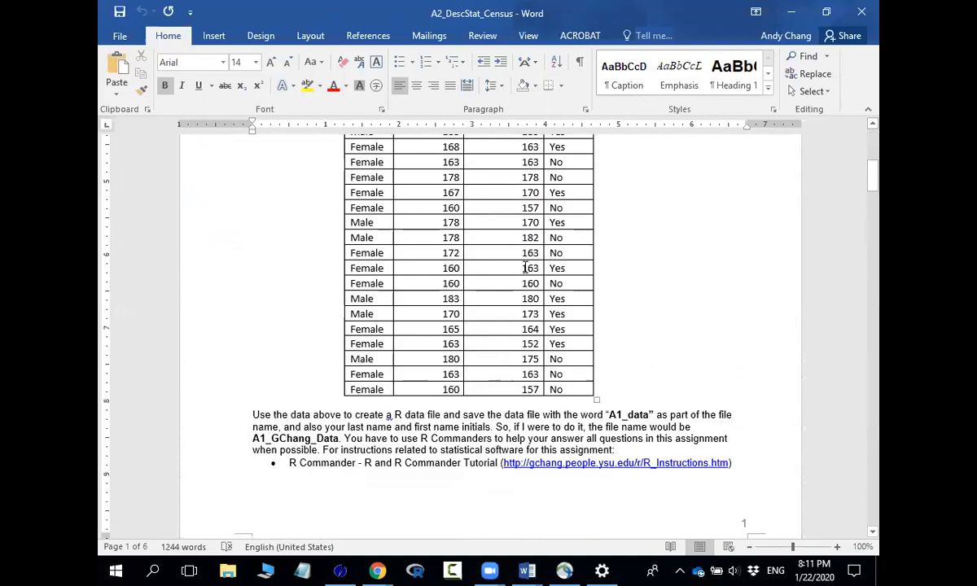
scroll(526, 267, "up", 4)
scroll(526, 266, "up", 3)
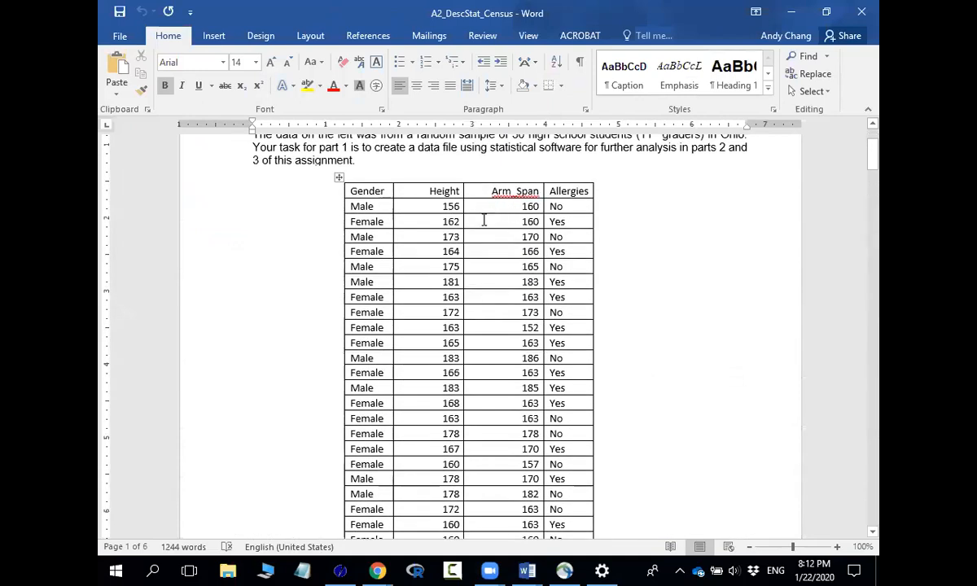
scroll(478, 237, "down", 2)
scroll(477, 237, "up", 5)
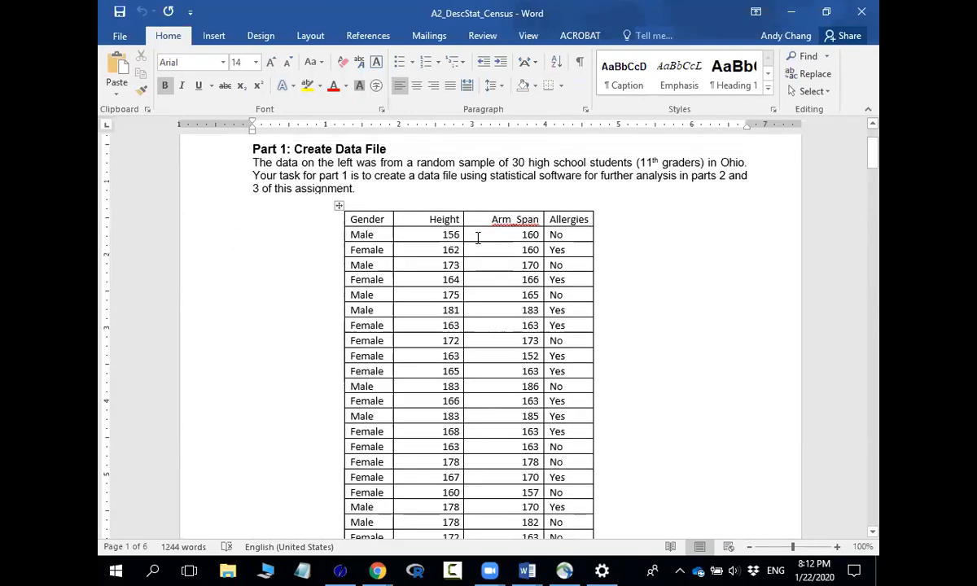
scroll(478, 237, "down", 2)
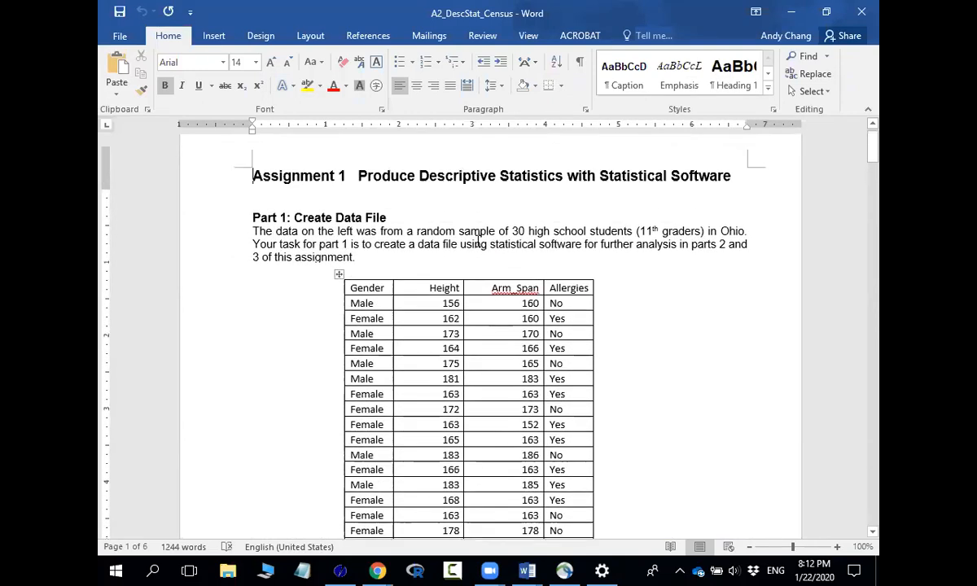
scroll(478, 238, "up", 2)
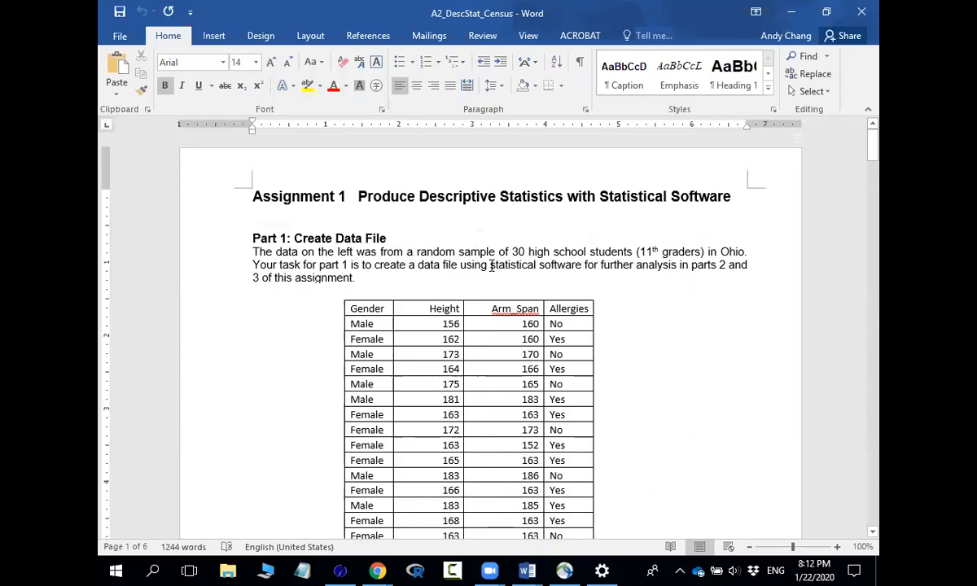
scroll(491, 266, "down", 2)
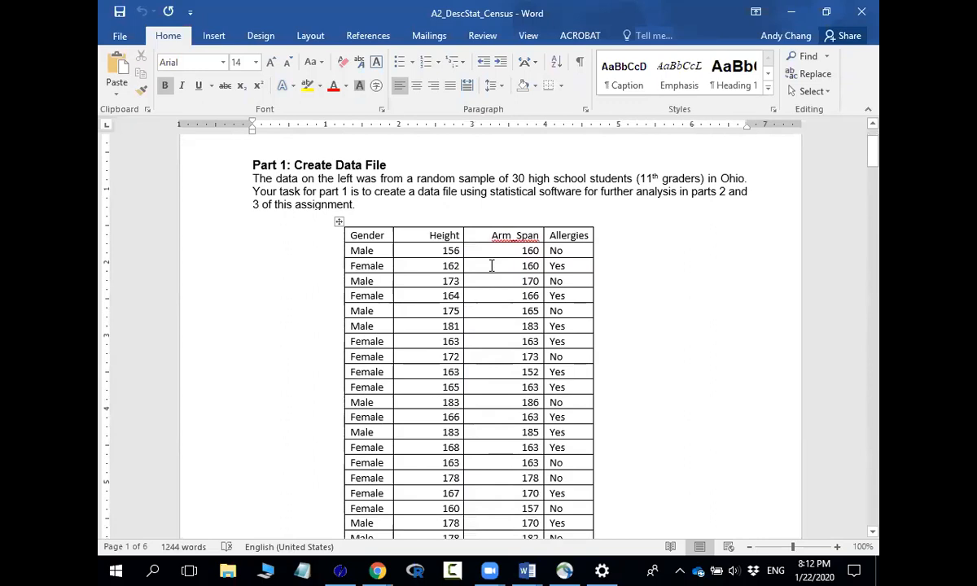
scroll(491, 266, "down", 1)
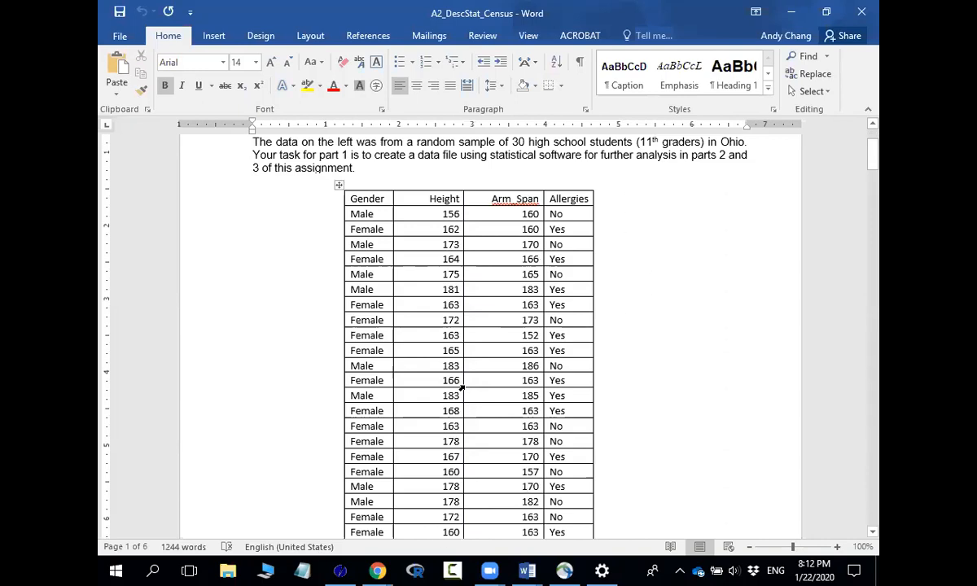
scroll(460, 389, "down", 1)
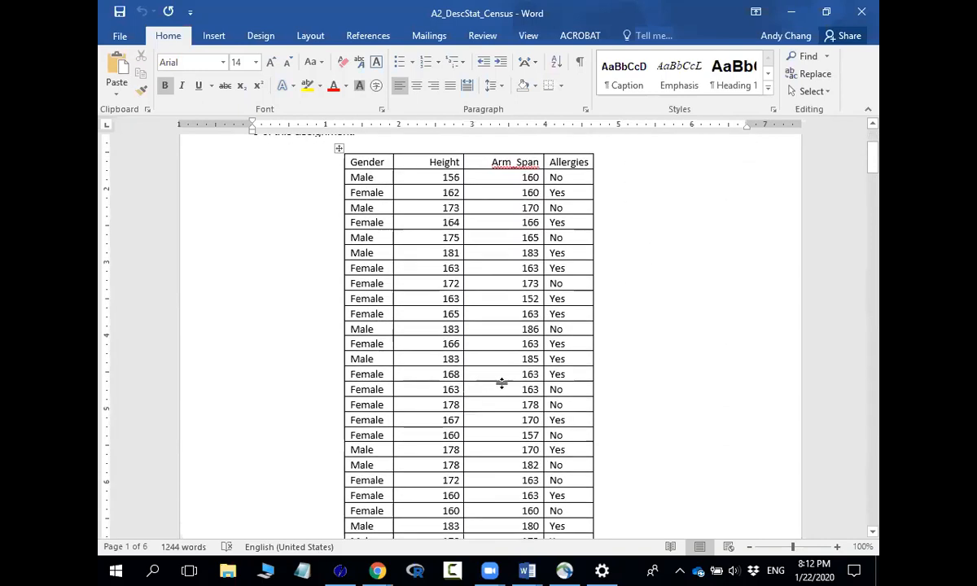
- Switch to the Blackboard course page in Chrome and review Module 2's R Commander instructions and Assignment 2 Dropbox
mouse_move(377, 570)
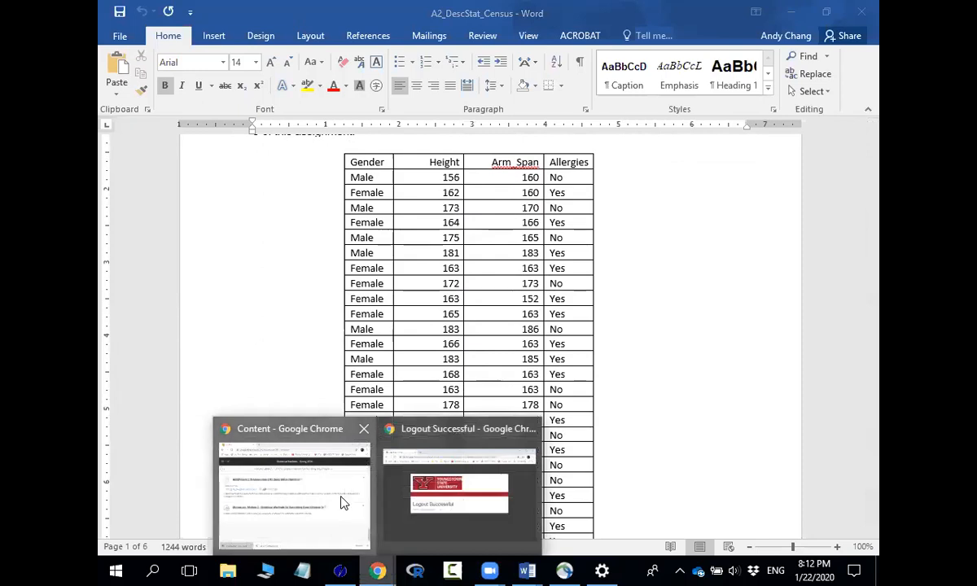
left_click(340, 502)
scroll(373, 290, "up", 6)
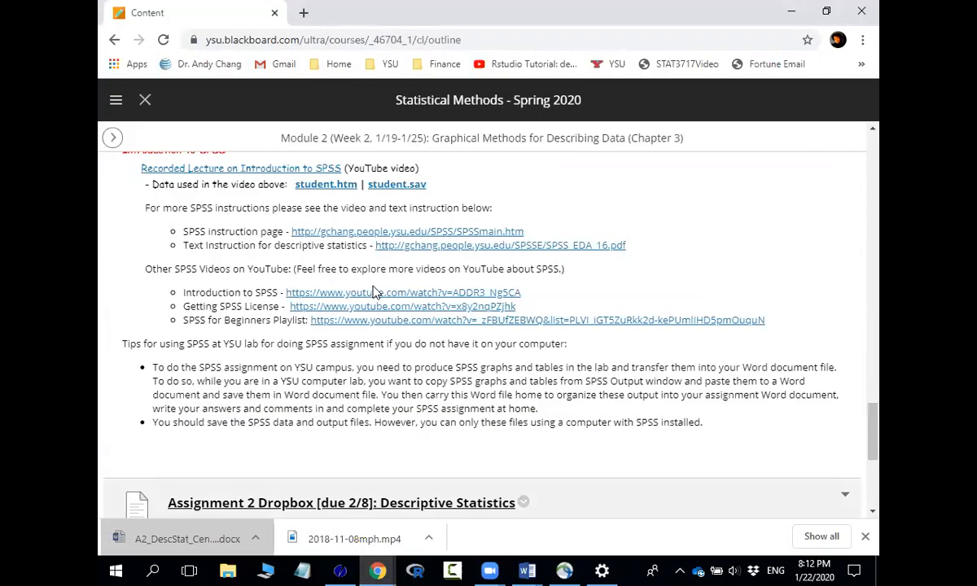
scroll(373, 290, "up", 10)
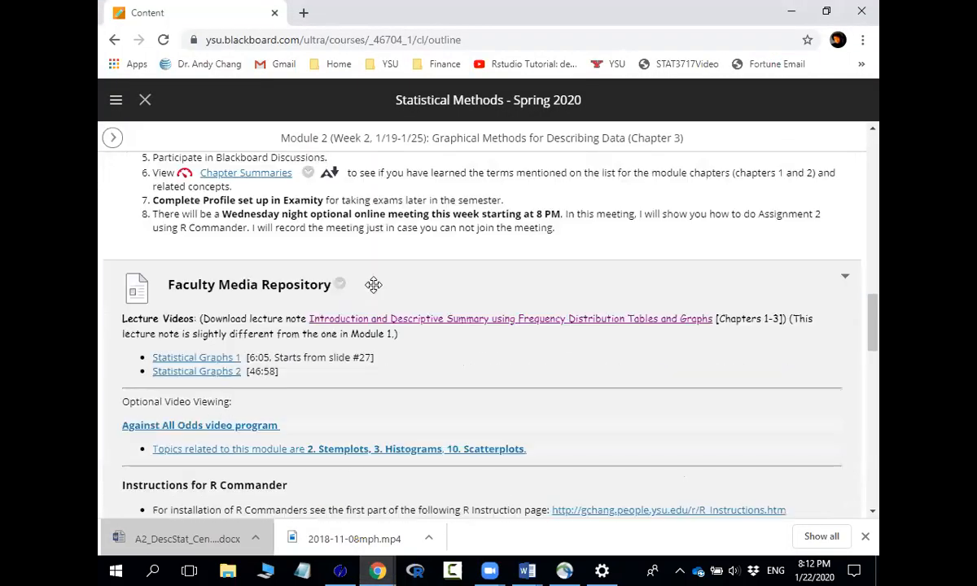
scroll(373, 285, "up", 4)
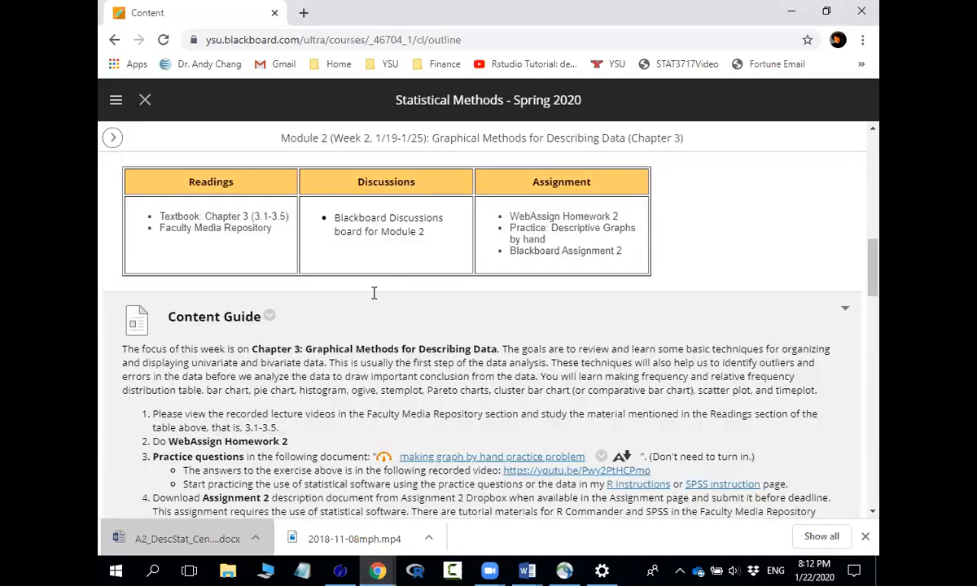
scroll(373, 286, "down", 10)
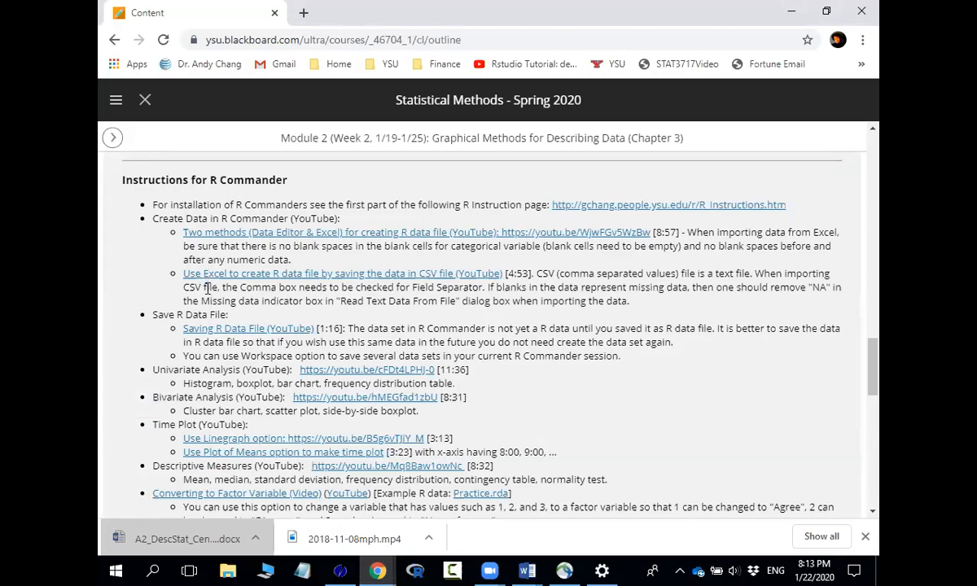
scroll(206, 293, "down", 3)
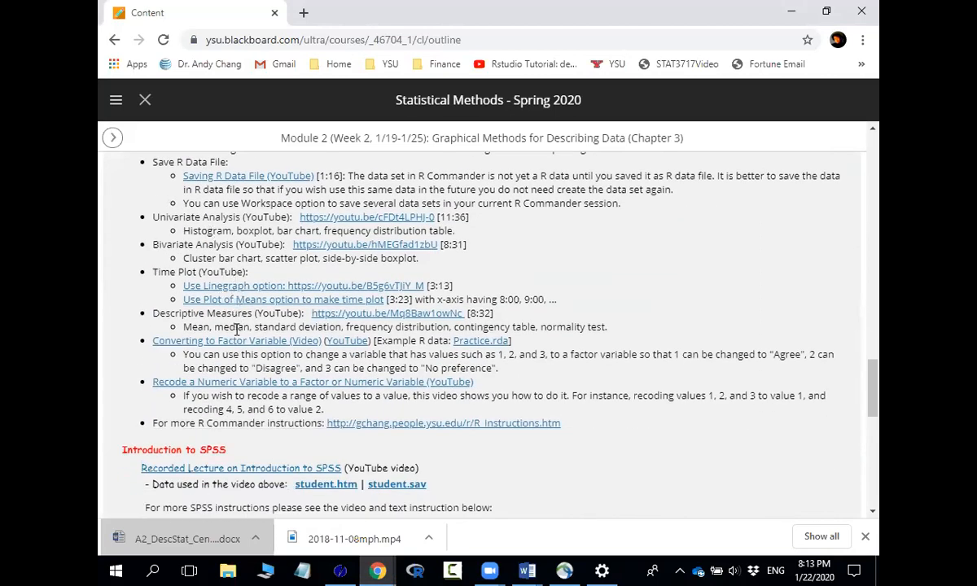
scroll(236, 328, "up", 4)
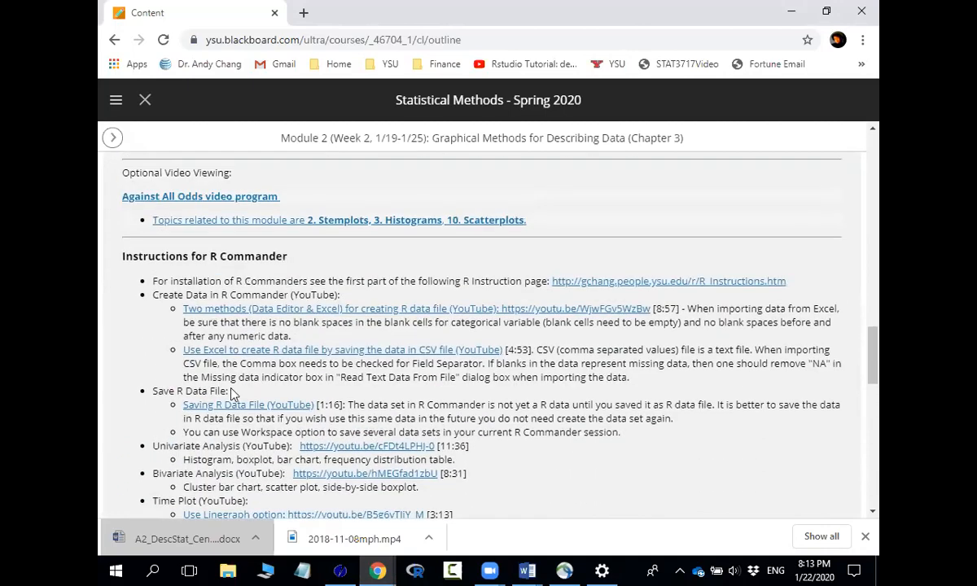
scroll(257, 401, "down", 9)
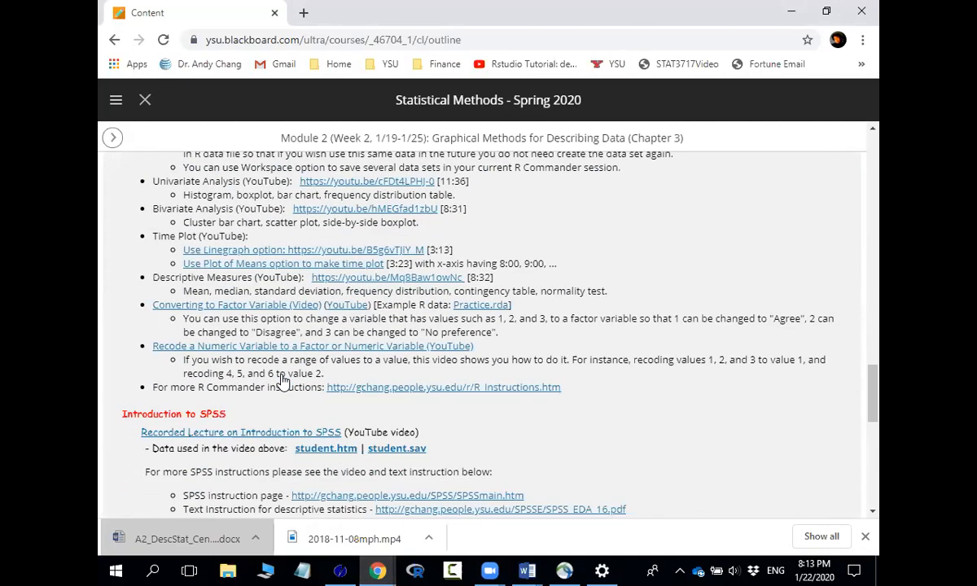
scroll(281, 383, "down", 5)
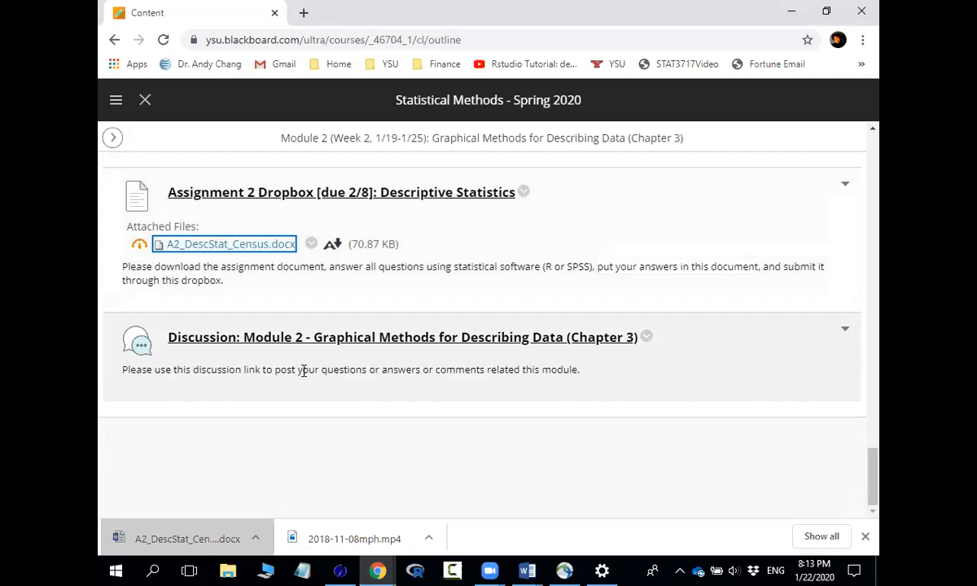
- Return to the Word document A2_DescStat_Census and copy the whole Part 1 data table, from the Gender header through the last row
mouse_move(527, 570)
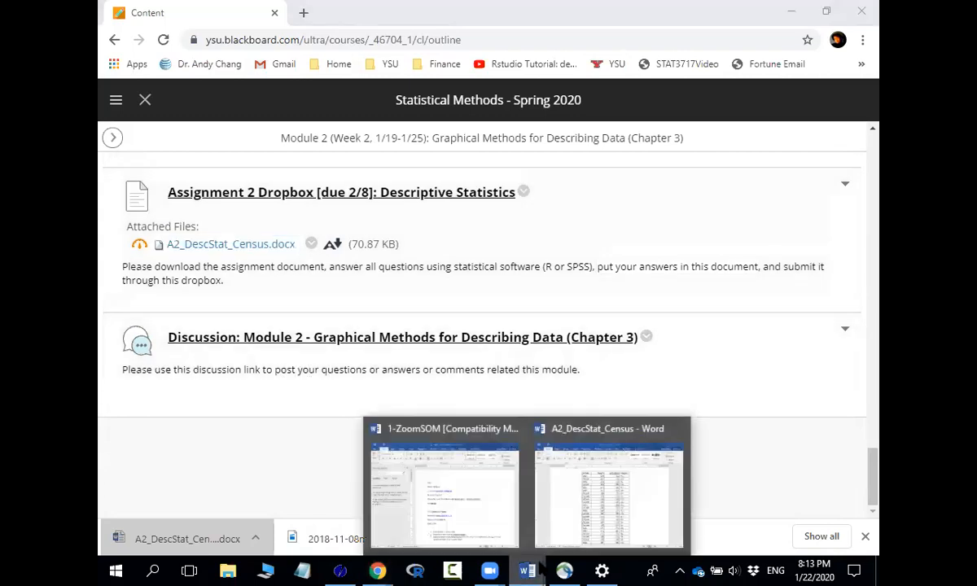
left_click(552, 521)
scroll(453, 370, "up", 3)
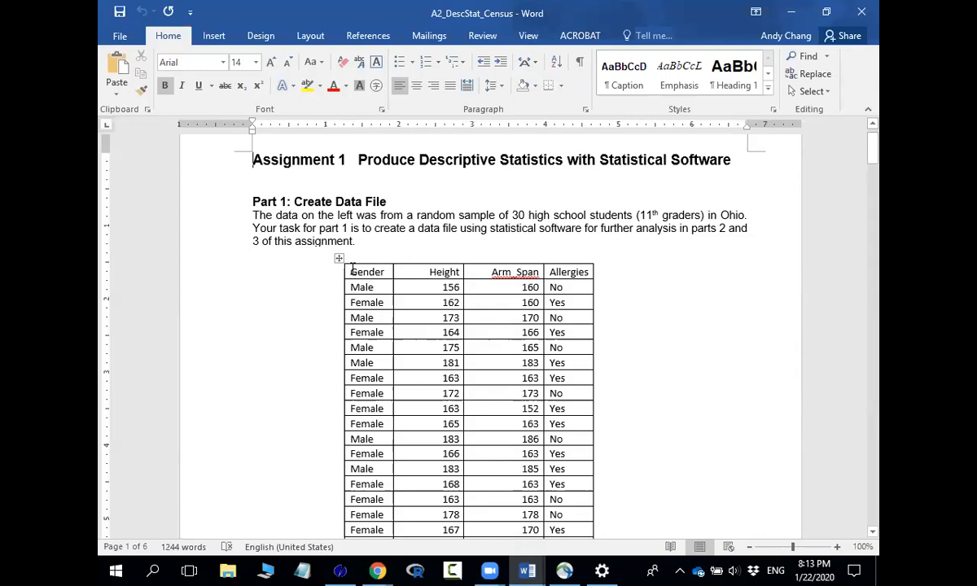
left_click_drag(352, 268, 573, 502)
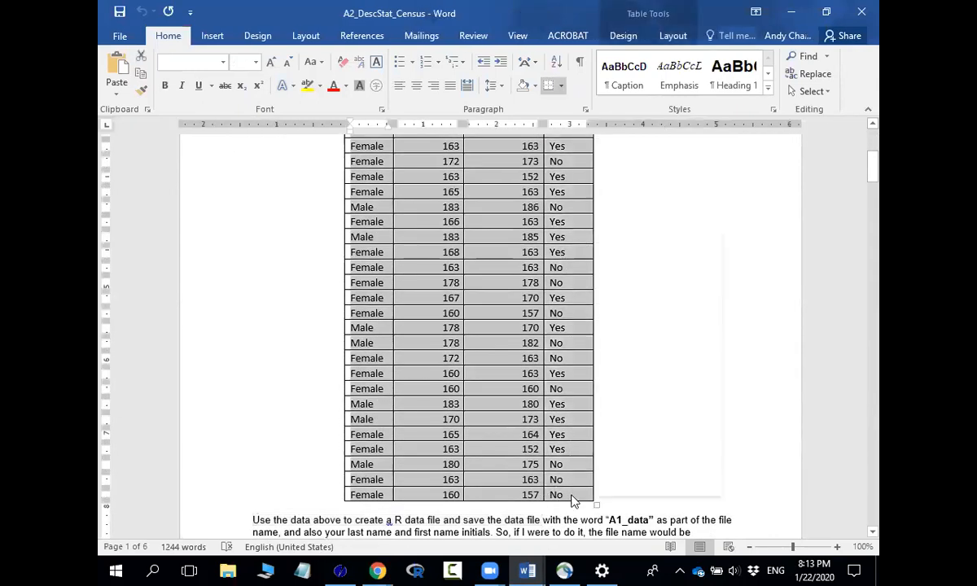
right_click(573, 500)
left_click(616, 254)
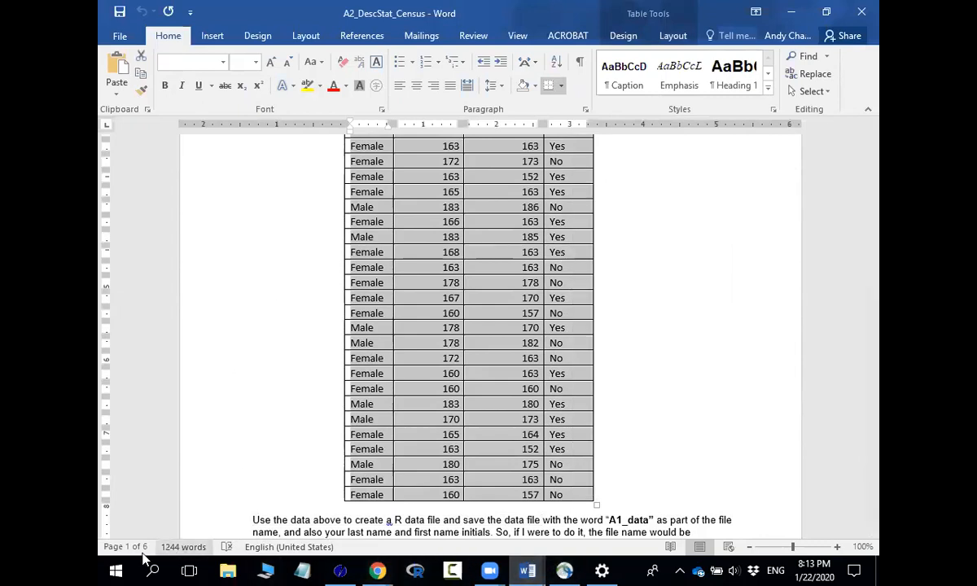
- Create a blank workbook in Excel and paste the copied table at cell A1, keeping the source formatting
left_click(115, 570)
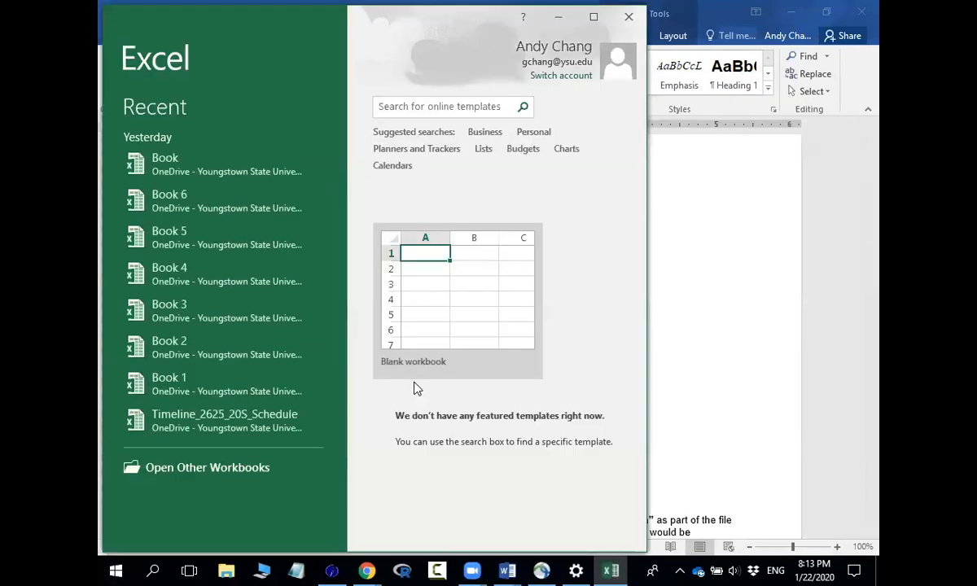
left_click(450, 330)
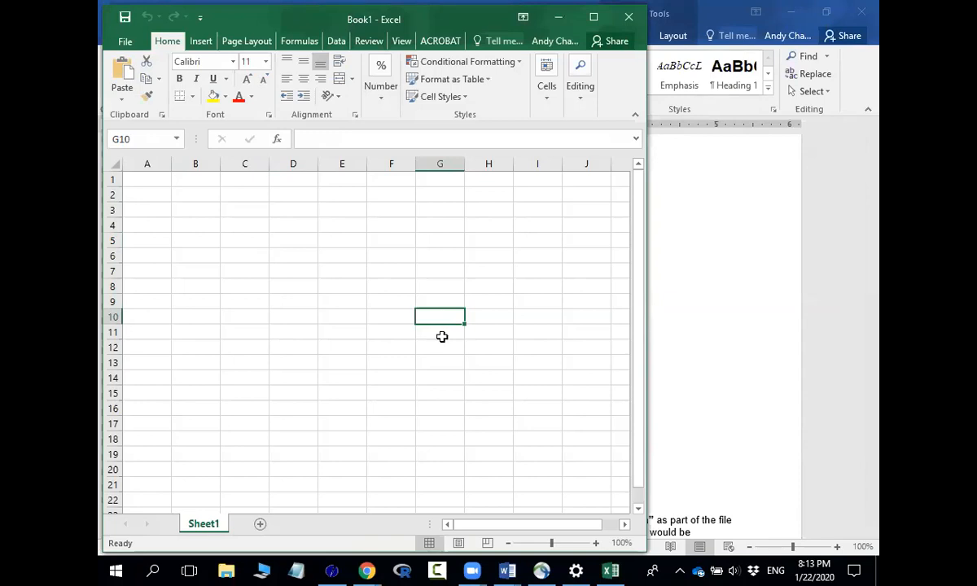
left_click(151, 181)
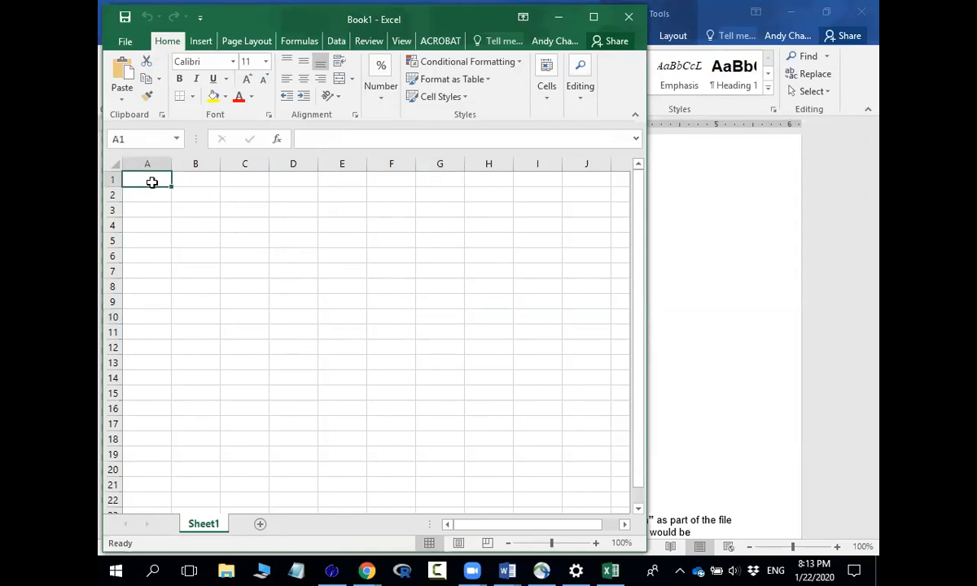
right_click(153, 183)
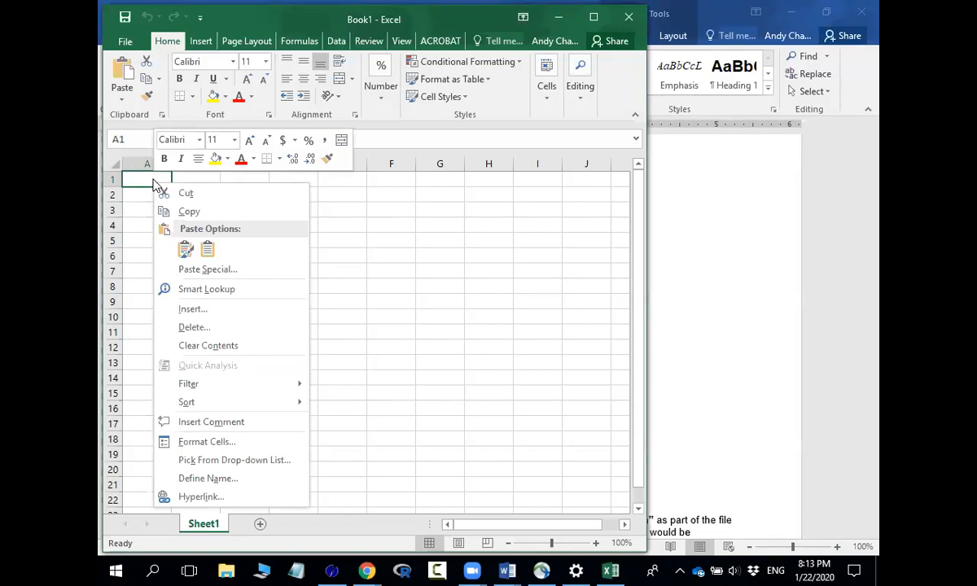
left_click(186, 249)
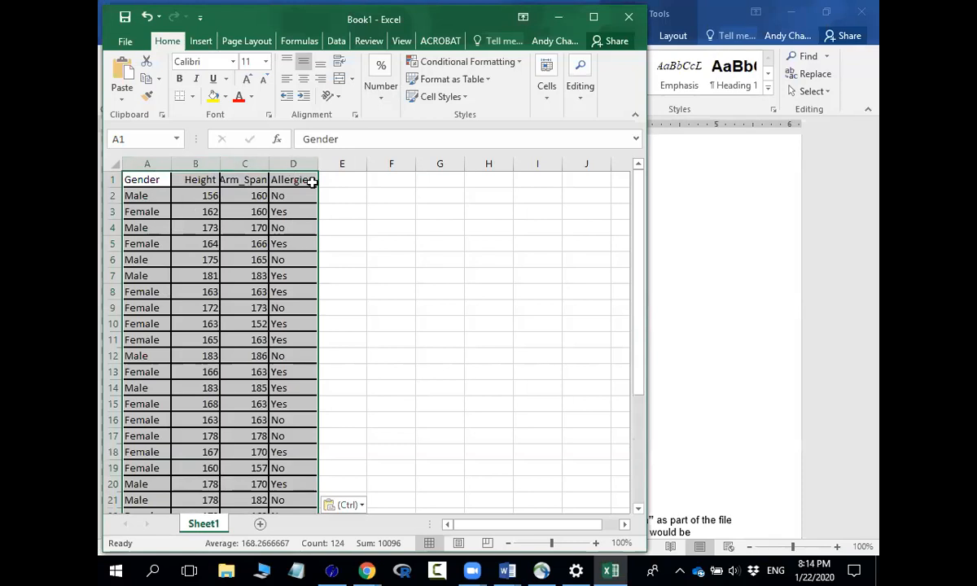
- Examine the pasted data's variable columns and their header names in row 1: Gender, Height, Arm_Span and Allergies
left_click(148, 164)
left_click(195, 163)
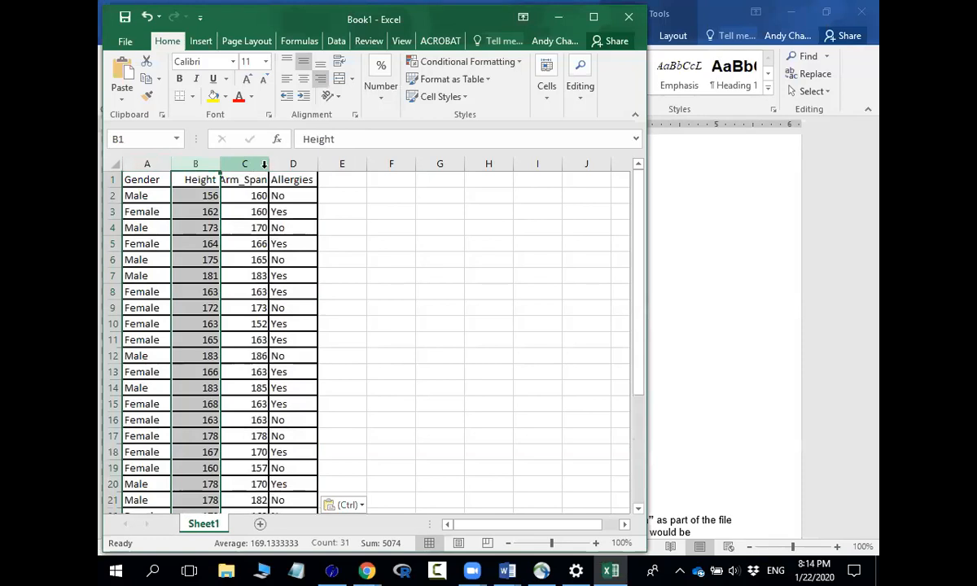
left_click(300, 164)
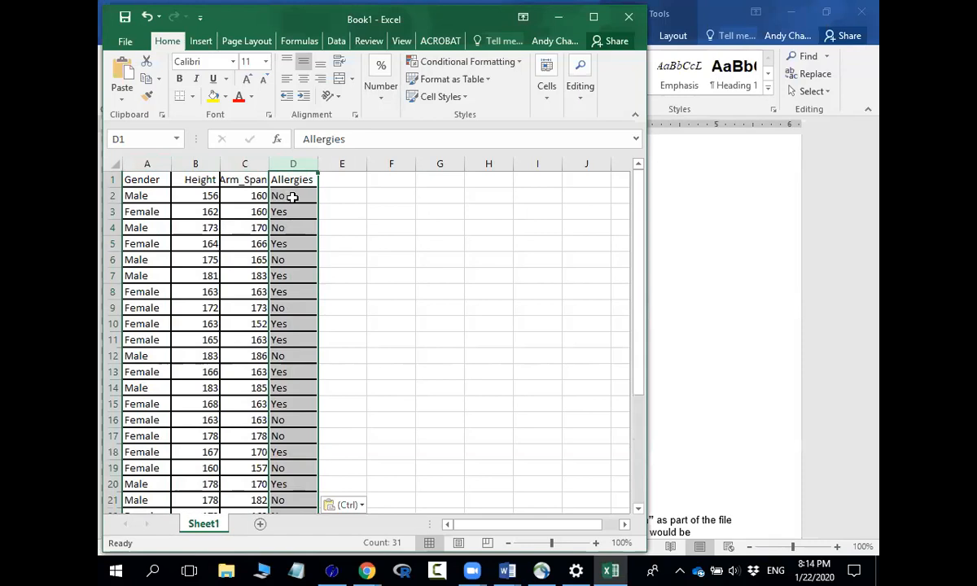
left_click(126, 180)
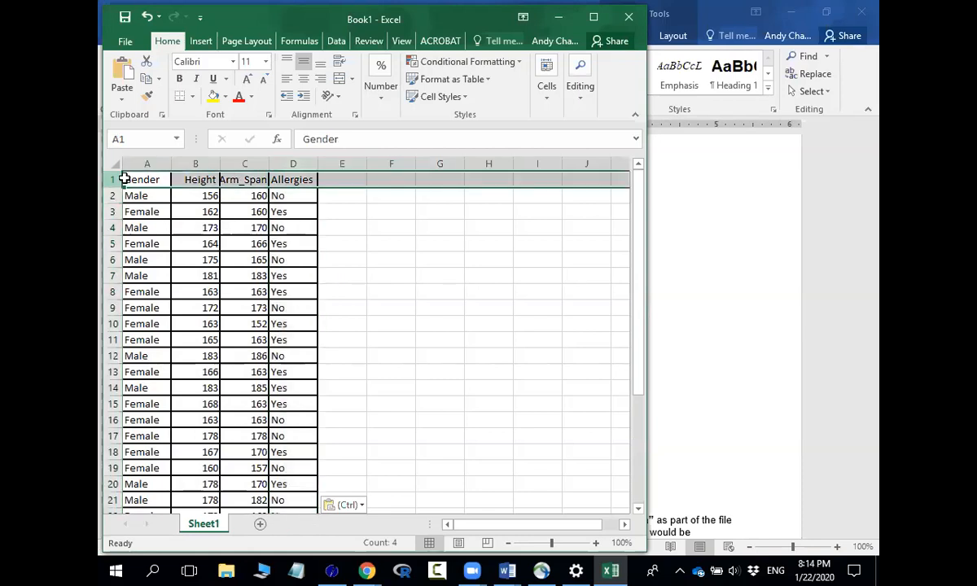
left_click(188, 179)
left_click(248, 179)
left_click(283, 179)
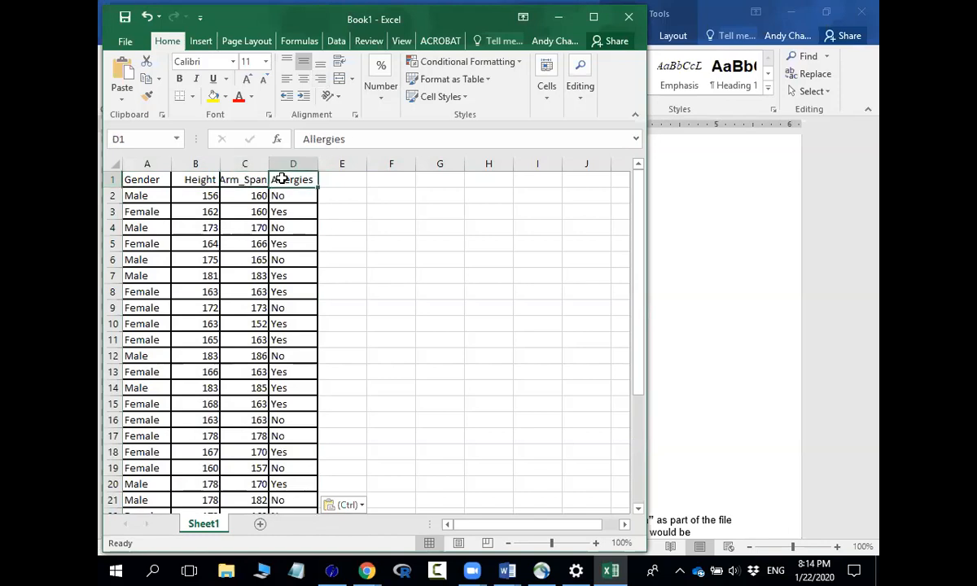
- Examine the individual student records row by row, from row 2 to row 6
left_click(111, 196)
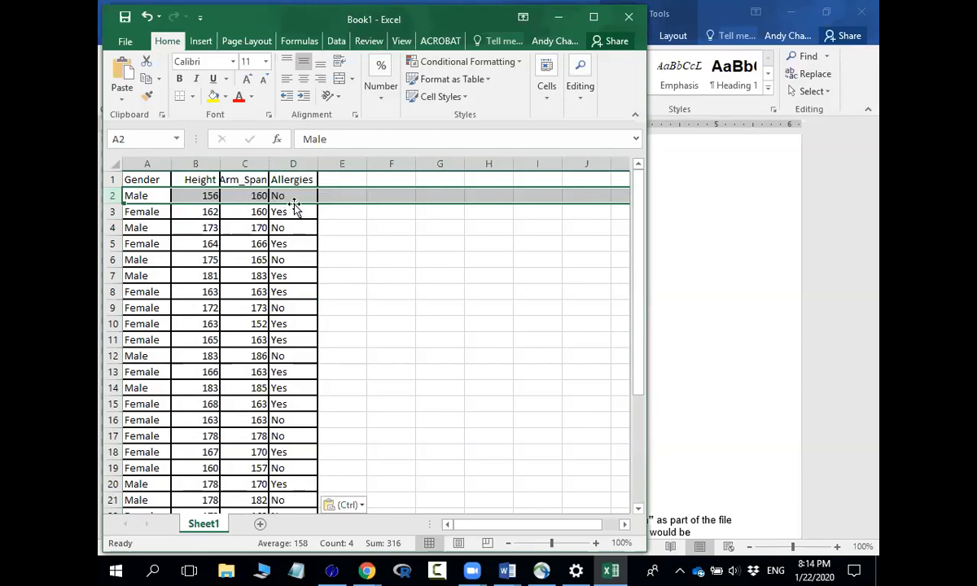
left_click(116, 211)
left_click(114, 228)
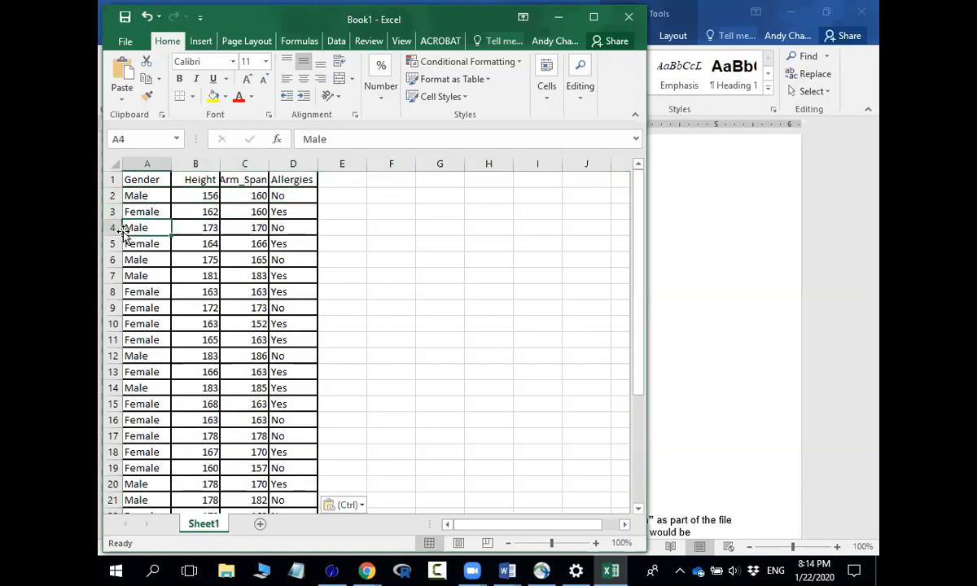
left_click(114, 240)
left_click(114, 227)
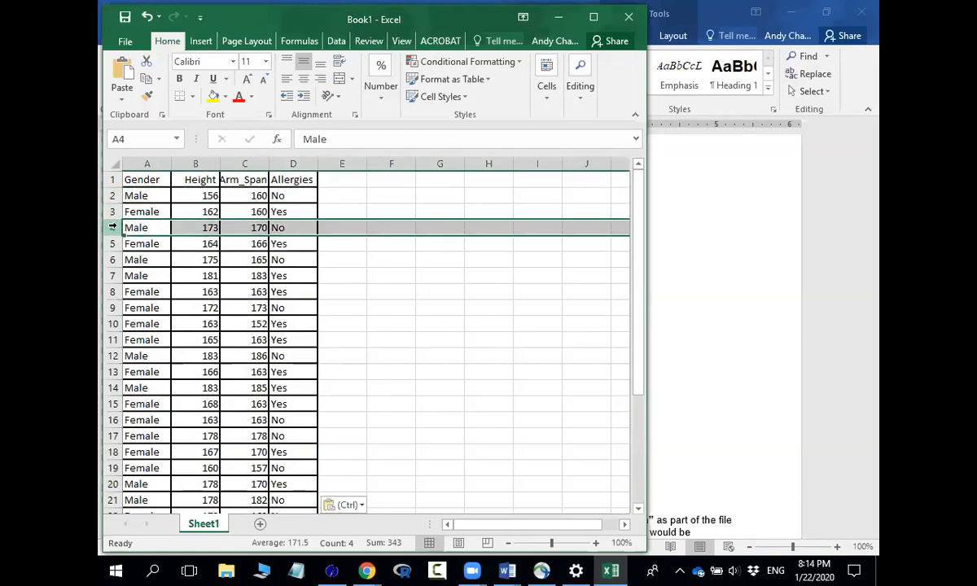
left_click(116, 258)
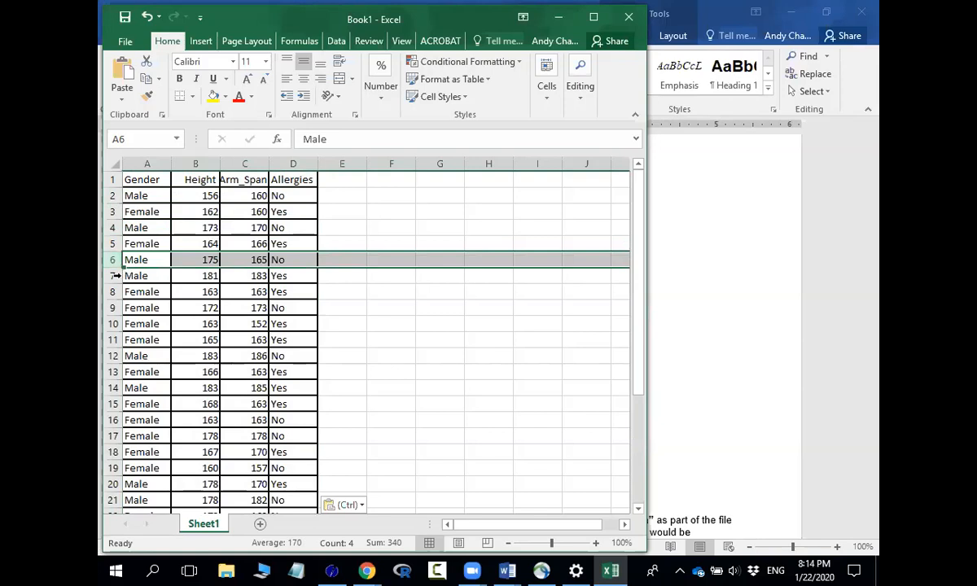
- Save the workbook in the Downloads folder as an Excel workbook named A1-Data, and close Excel
left_click(111, 275)
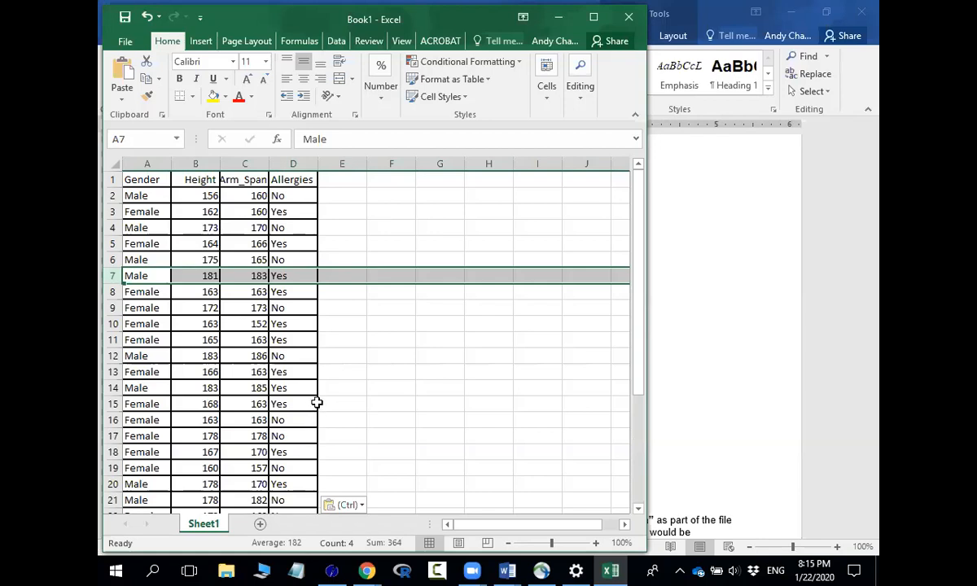
left_click(125, 41)
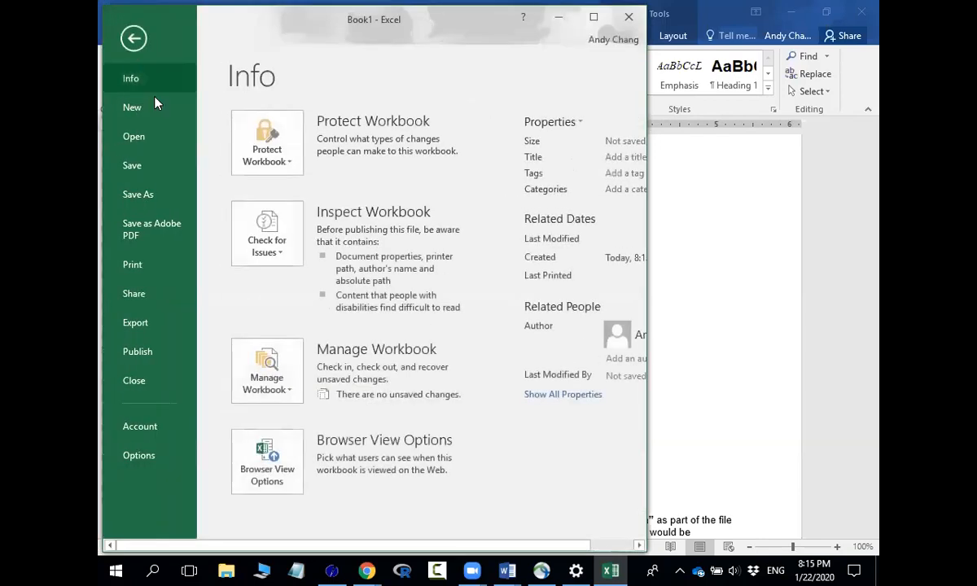
left_click(143, 193)
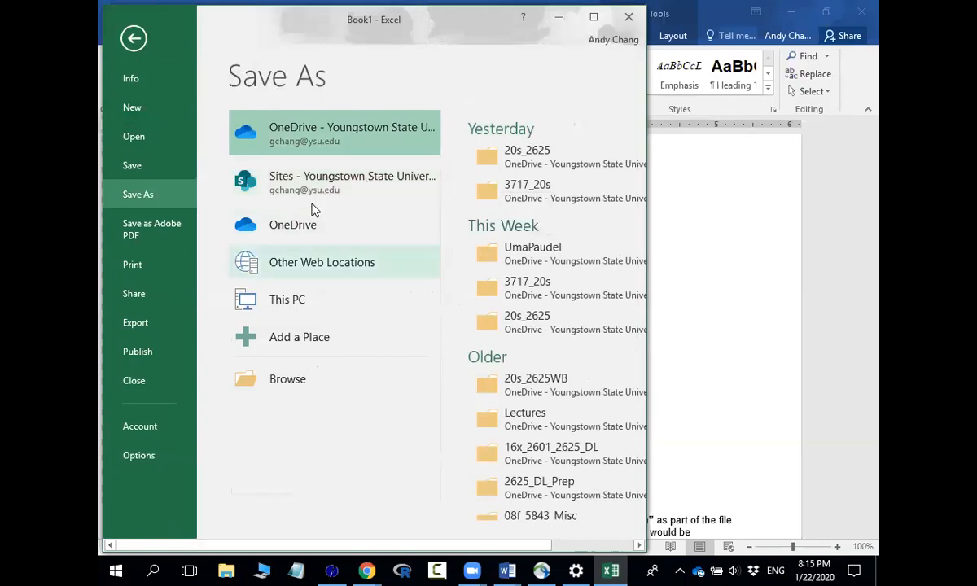
left_click(515, 158)
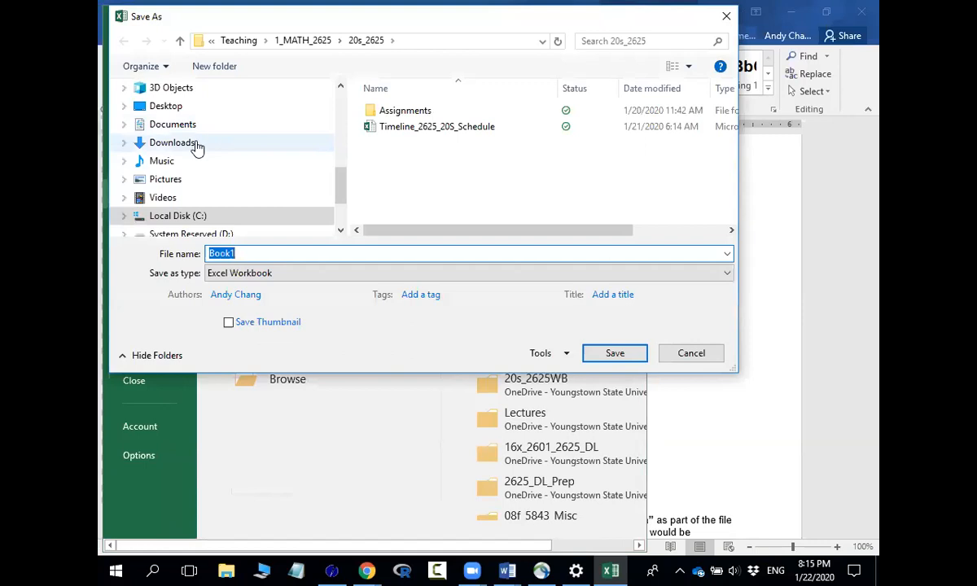
left_click(196, 147)
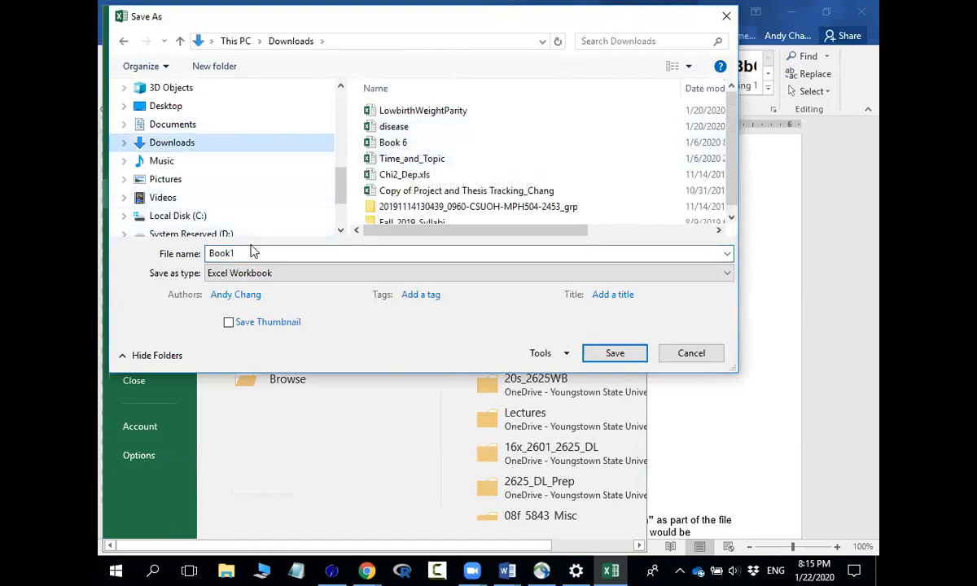
left_click(295, 254)
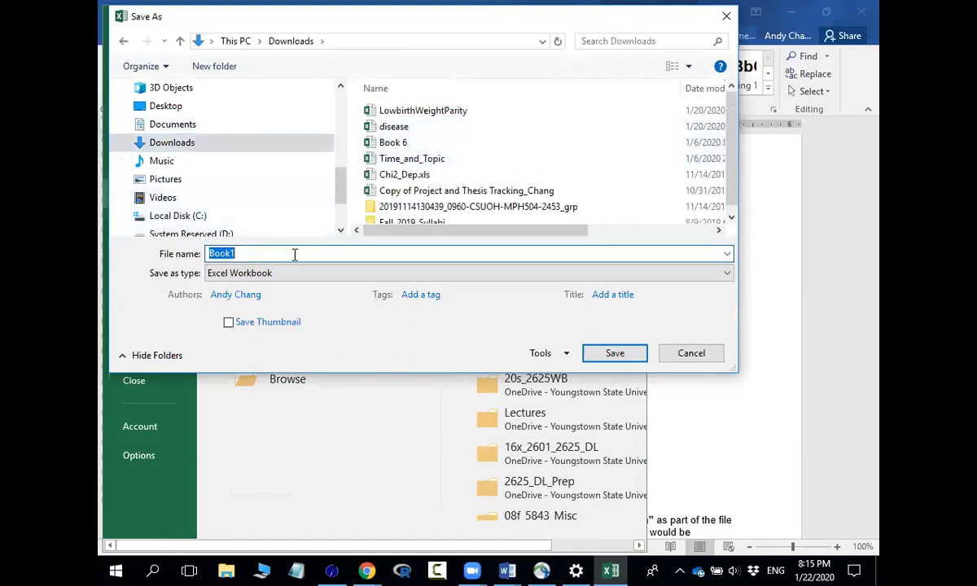
type("A1")
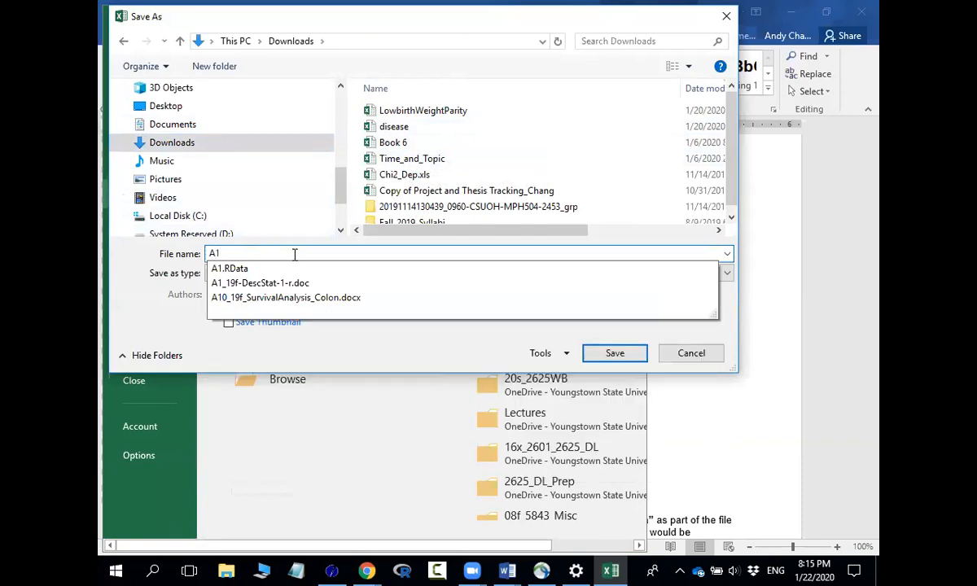
type("-Data")
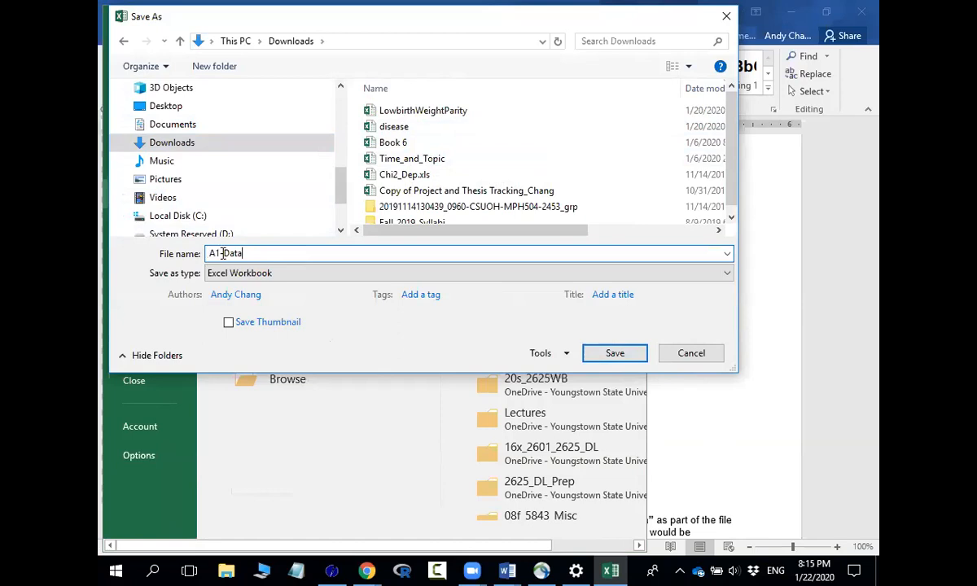
left_click(616, 353)
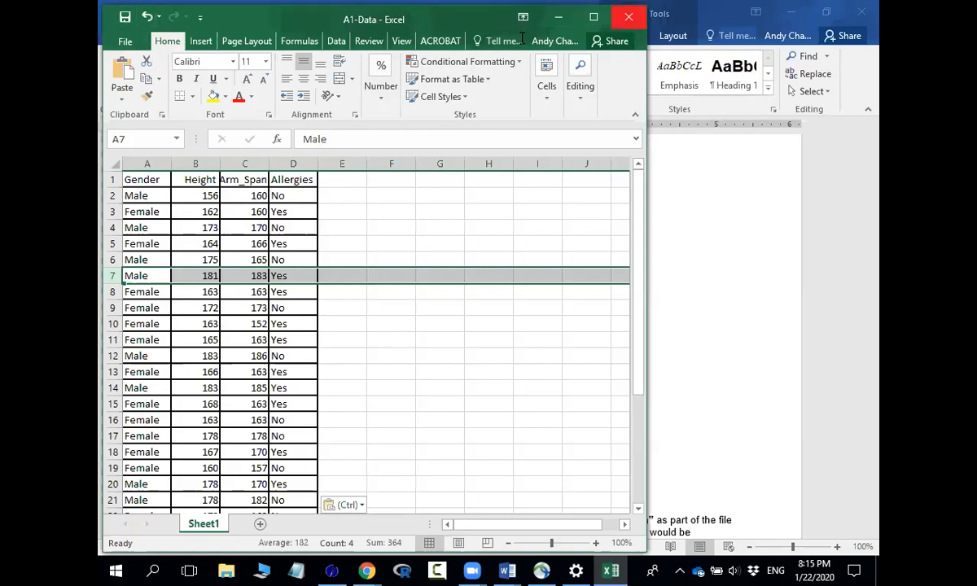
left_click(628, 17)
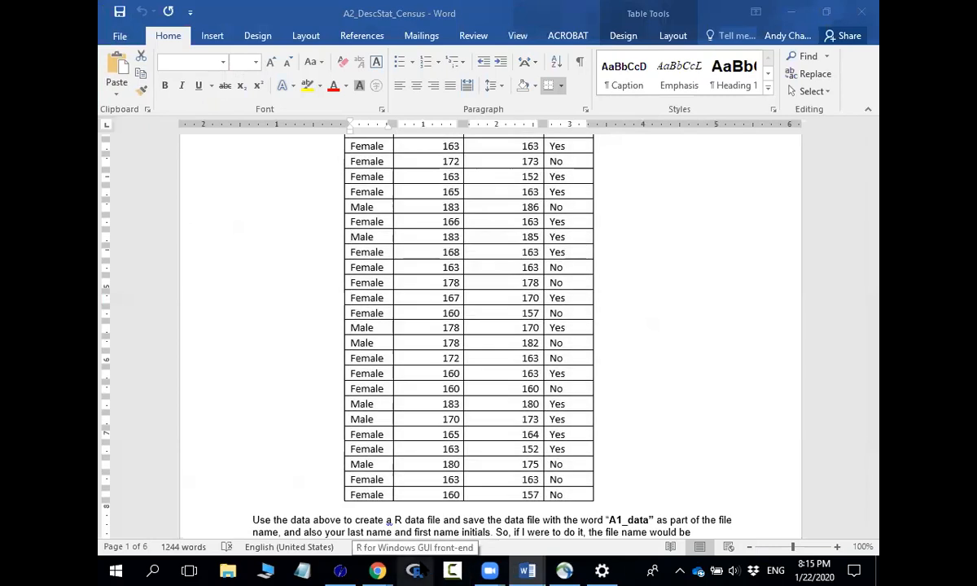
- Start R and launch R Commander by running library(Rcmdr) in the console
left_click(414, 570)
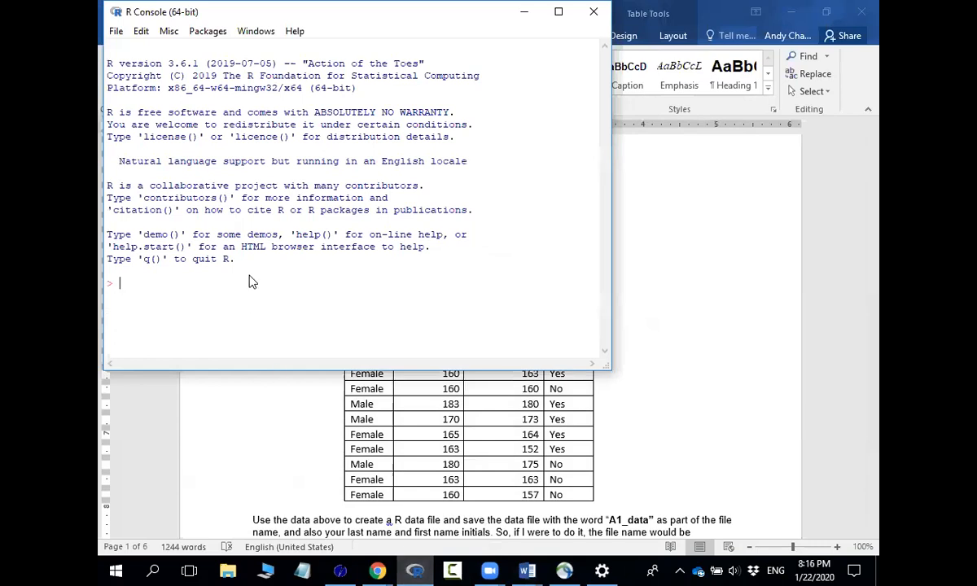
left_click_drag(203, 13, 209, 31)
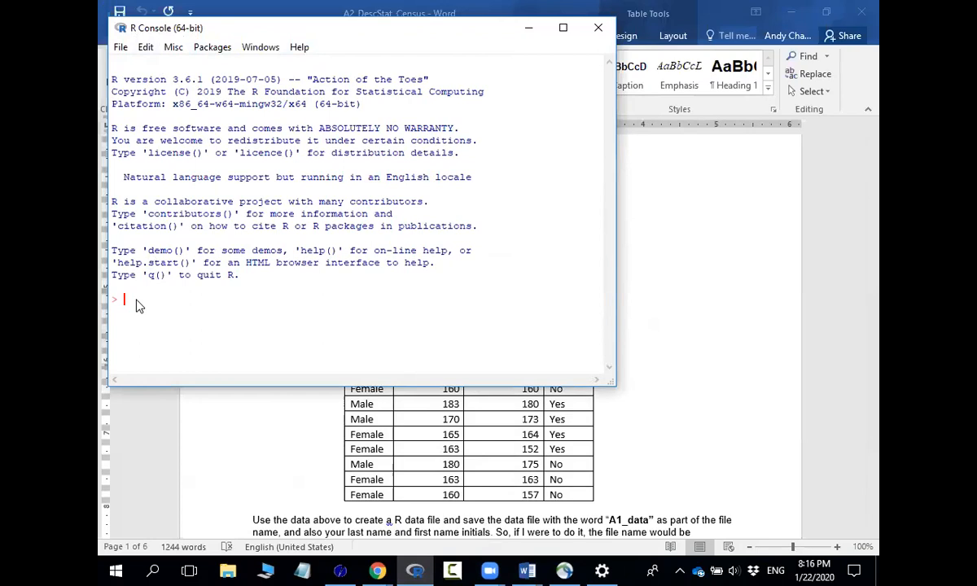
type("library(Rcmdr)")
key("Return")
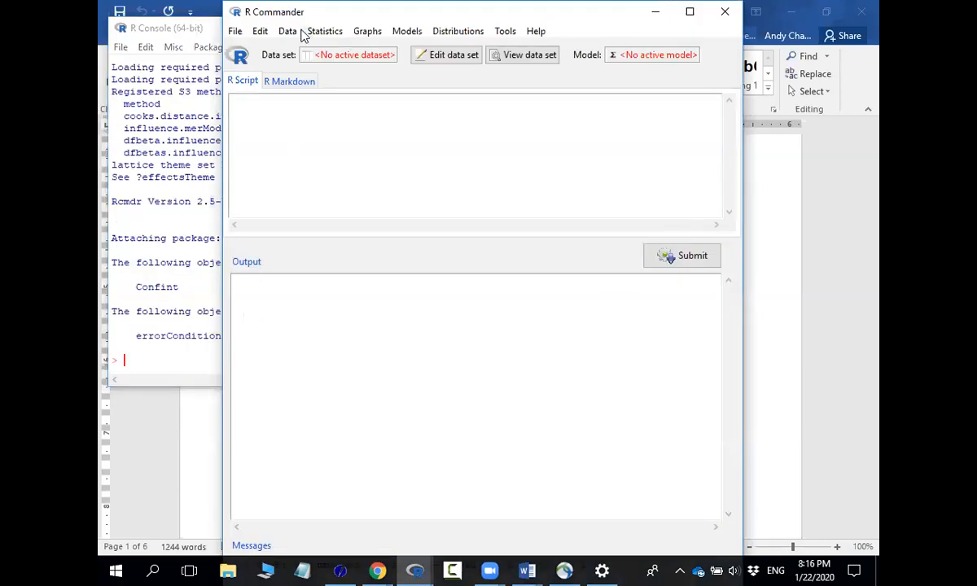
left_click_drag(259, 31, 263, 109)
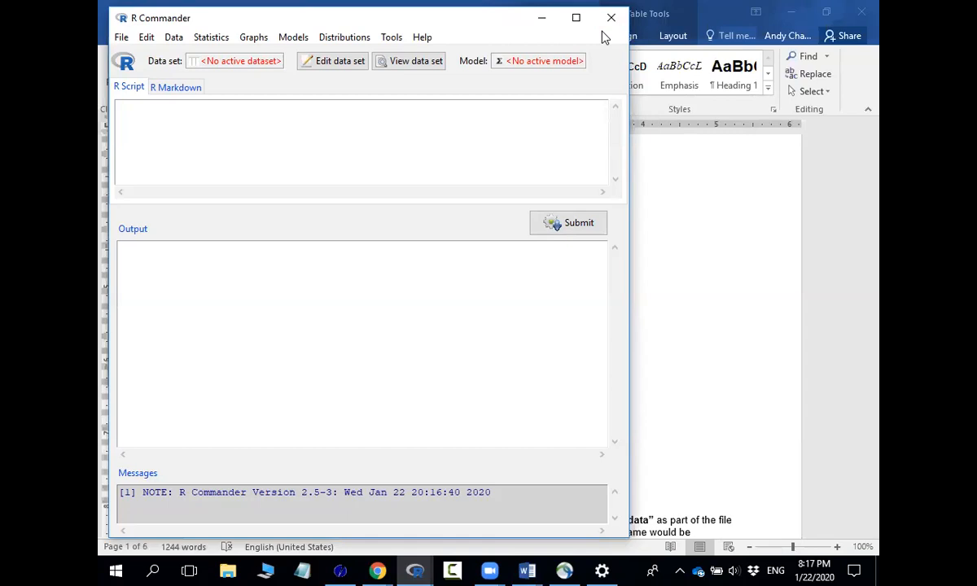
key("alt+Tab")
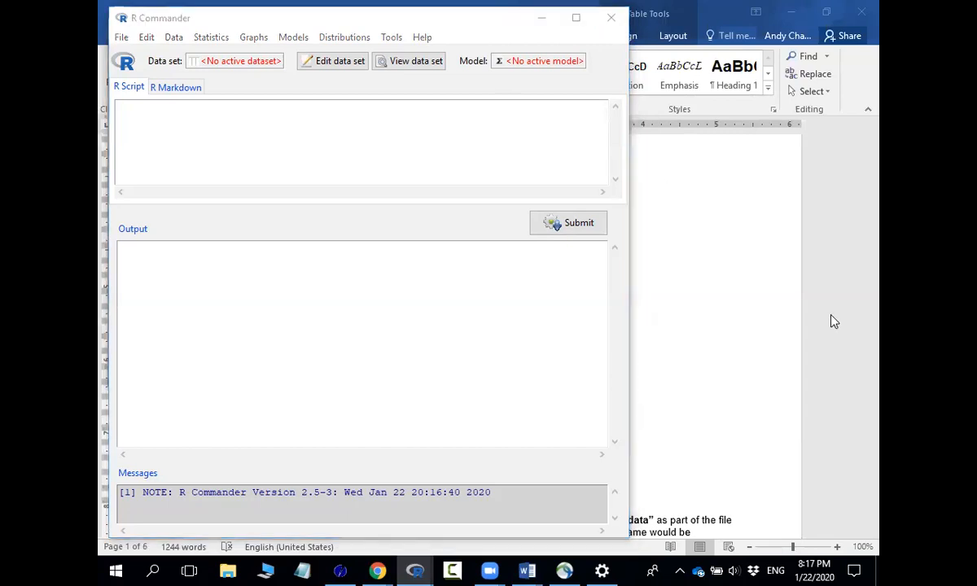
left_click(713, 285)
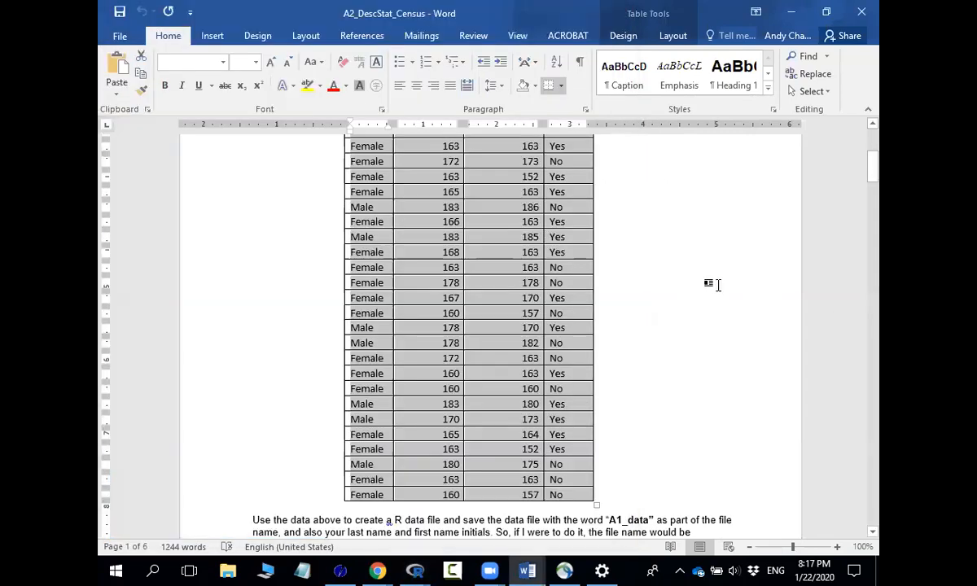
left_click(301, 269)
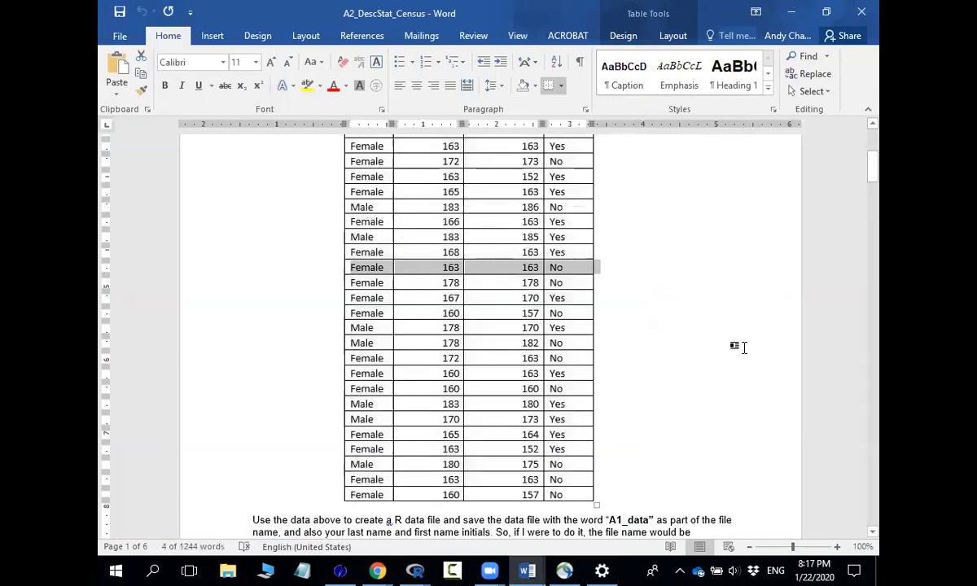
key("alt+Tab")
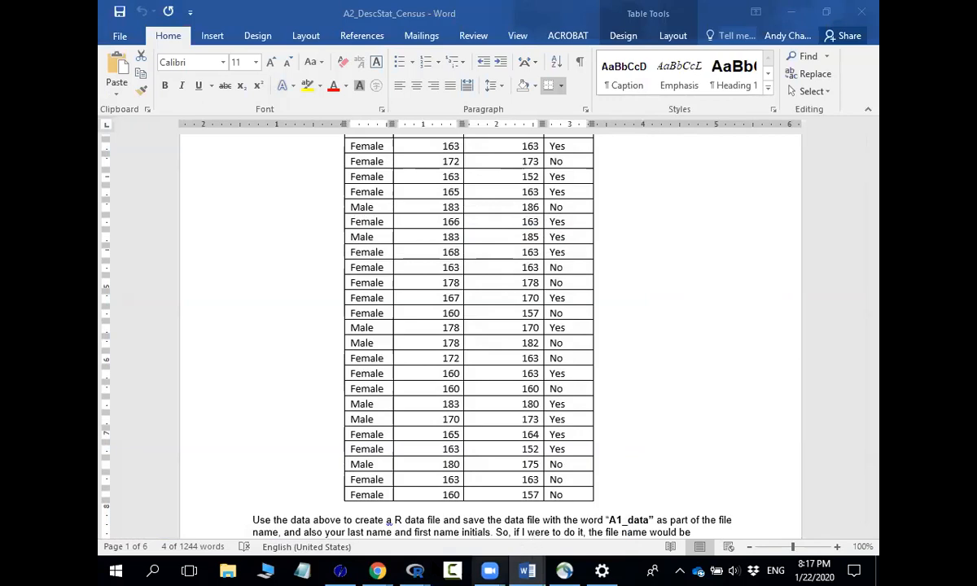
mouse_move(414, 570)
left_click(489, 456)
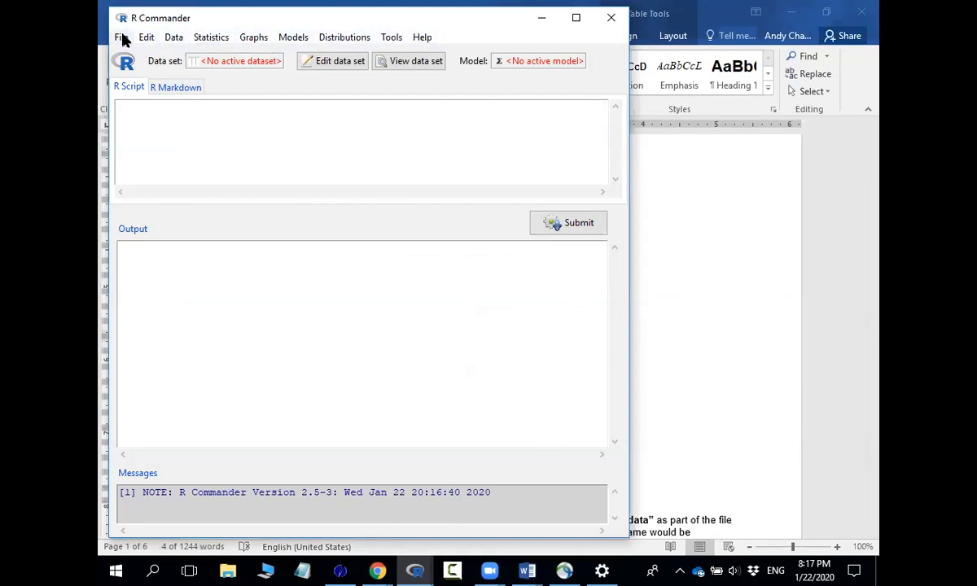
- Import the Excel file A1-Data from Downloads as Dataset1, with variable names in the first row and character data converted to factors
left_click(175, 42)
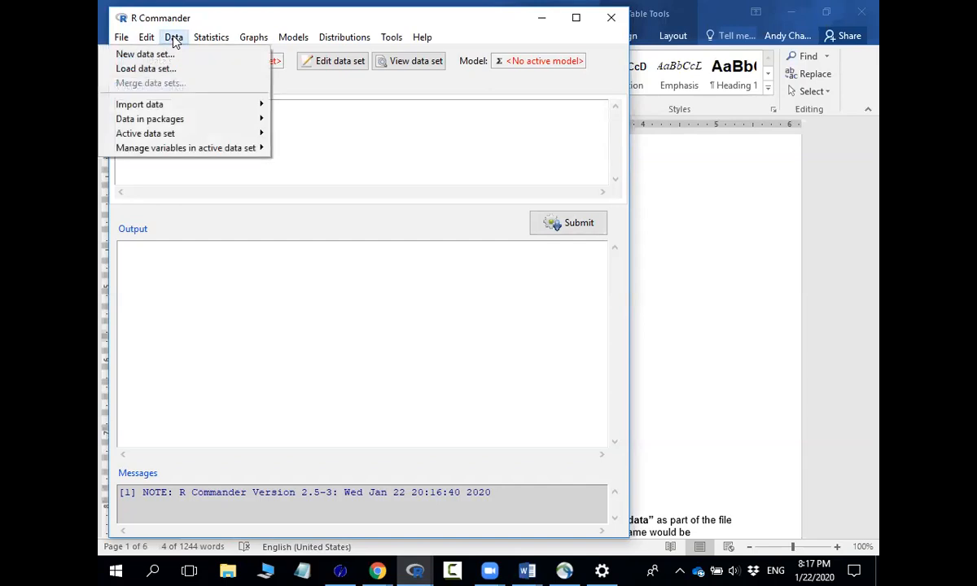
mouse_move(180, 107)
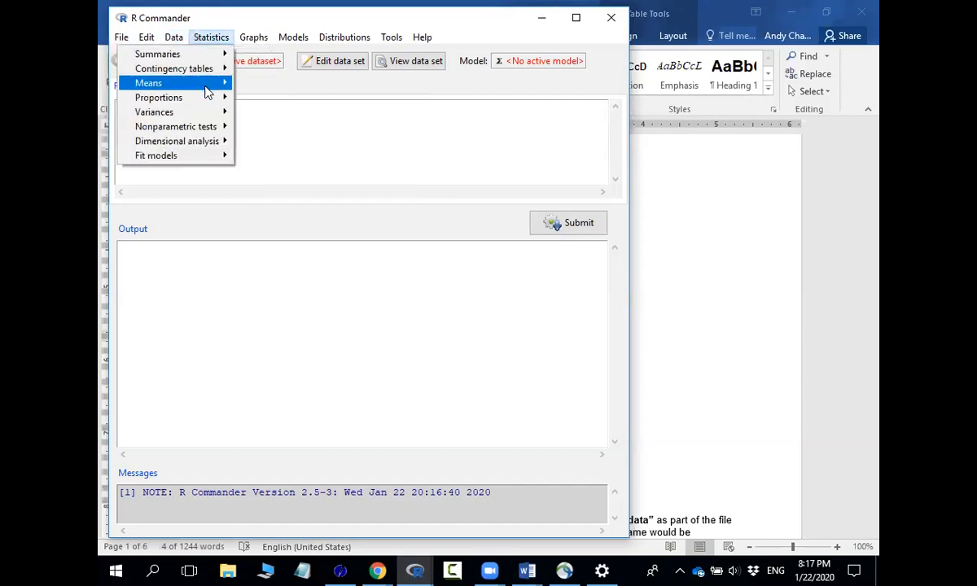
mouse_move(236, 105)
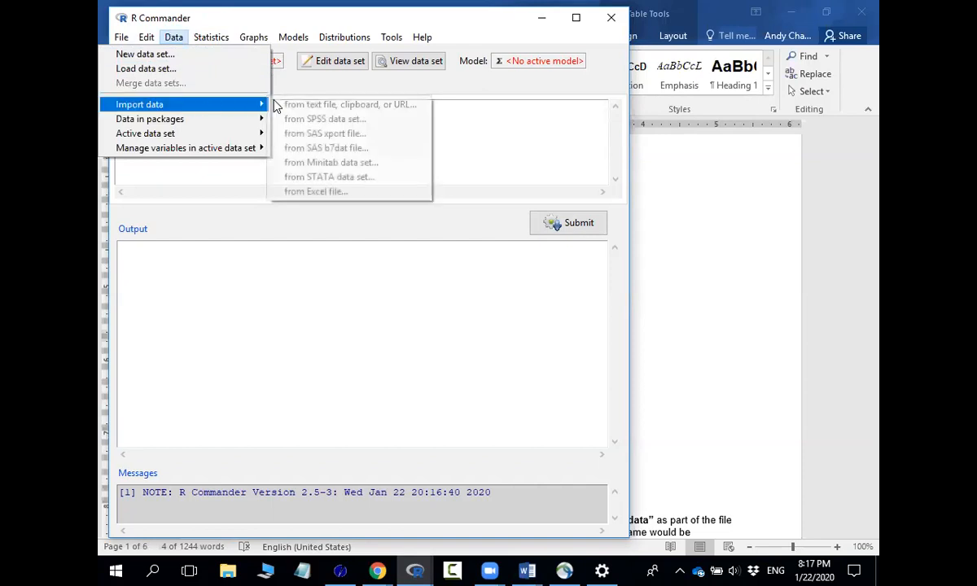
left_click(306, 191)
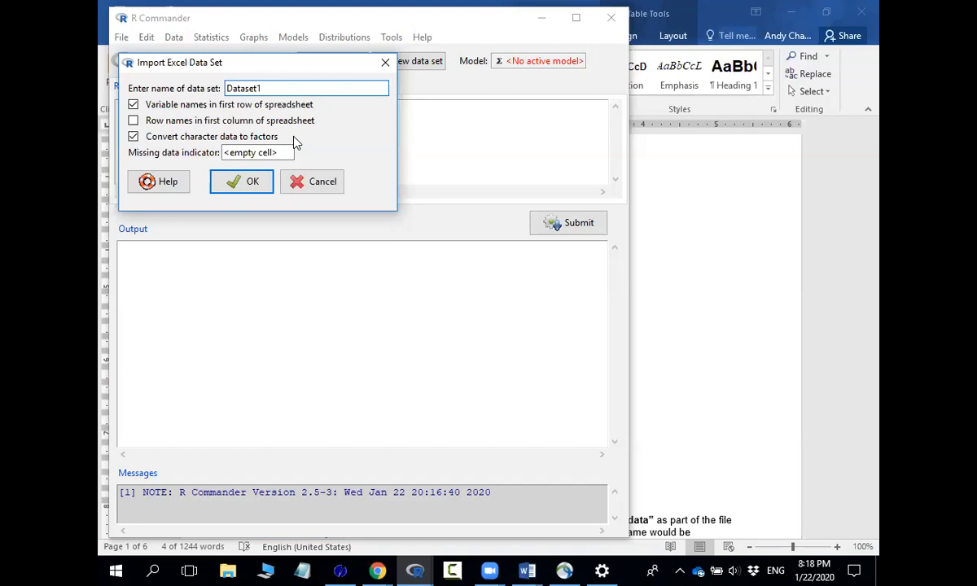
left_click(255, 186)
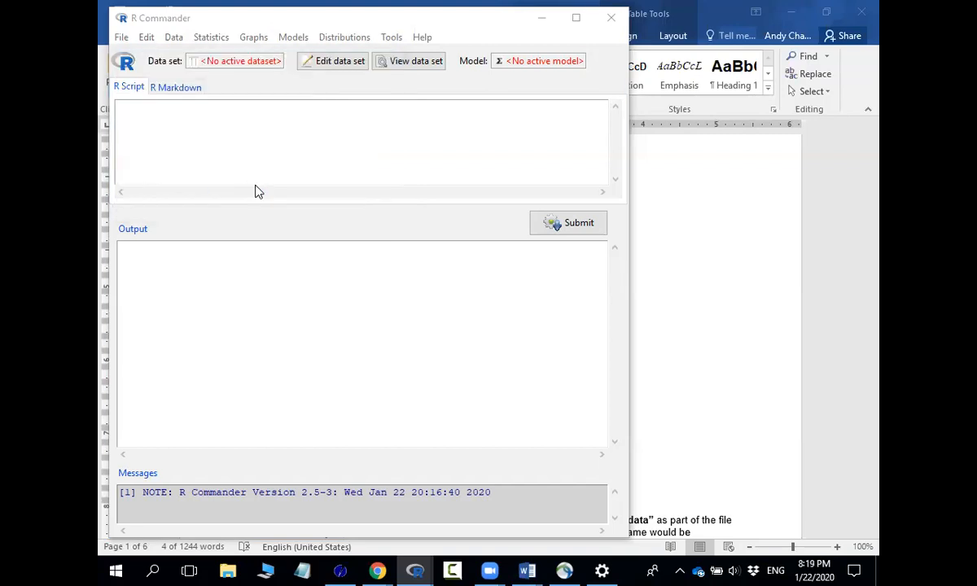
left_click(285, 154)
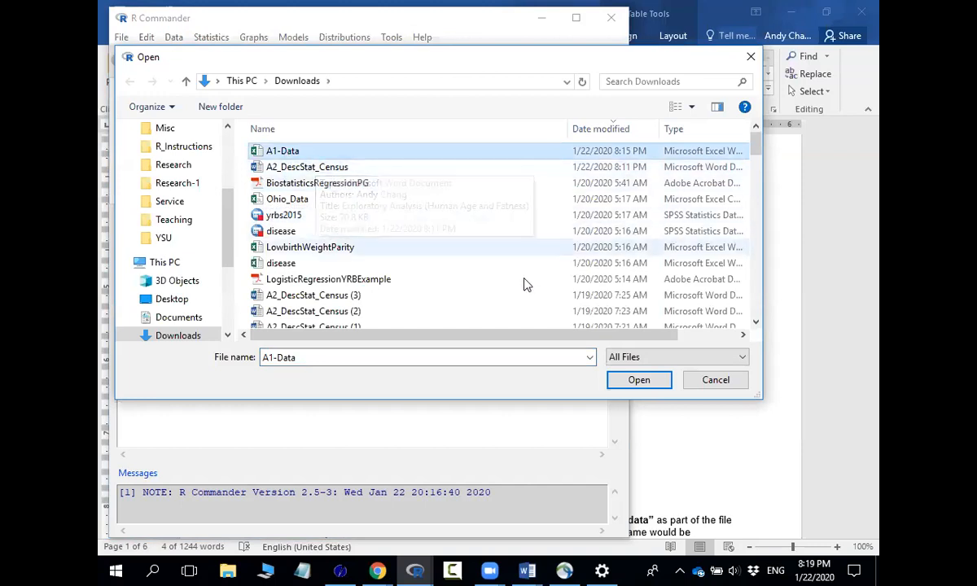
left_click(639, 382)
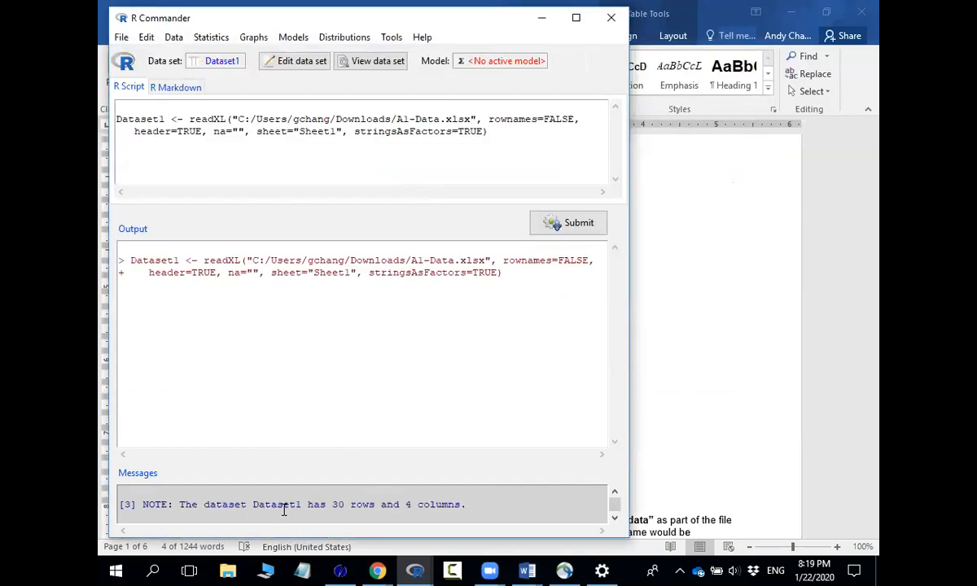
- Open Dataset1 in the data editor, check its columns and records through the last row, and close it discarding edits
left_click(298, 63)
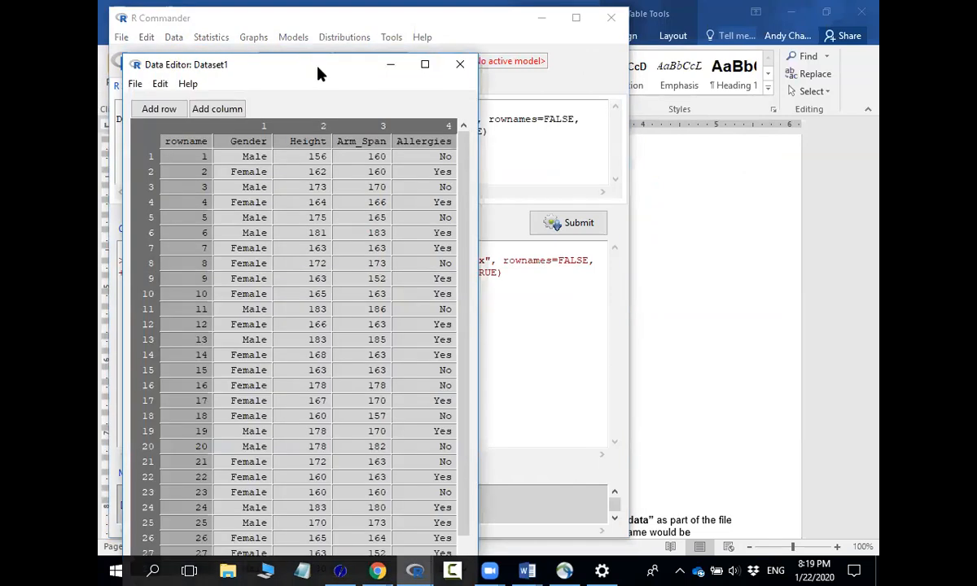
left_click_drag(317, 72, 328, 22)
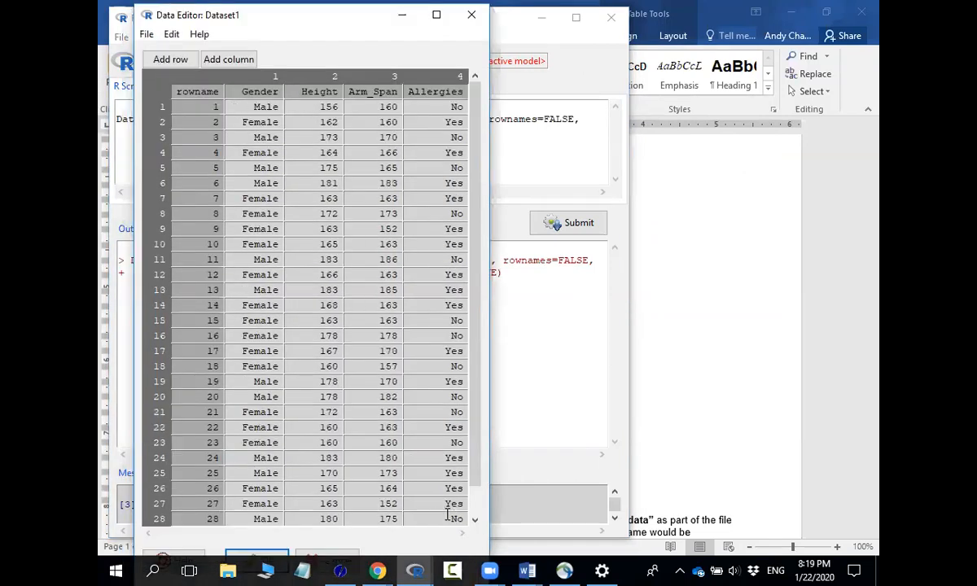
left_click(476, 506)
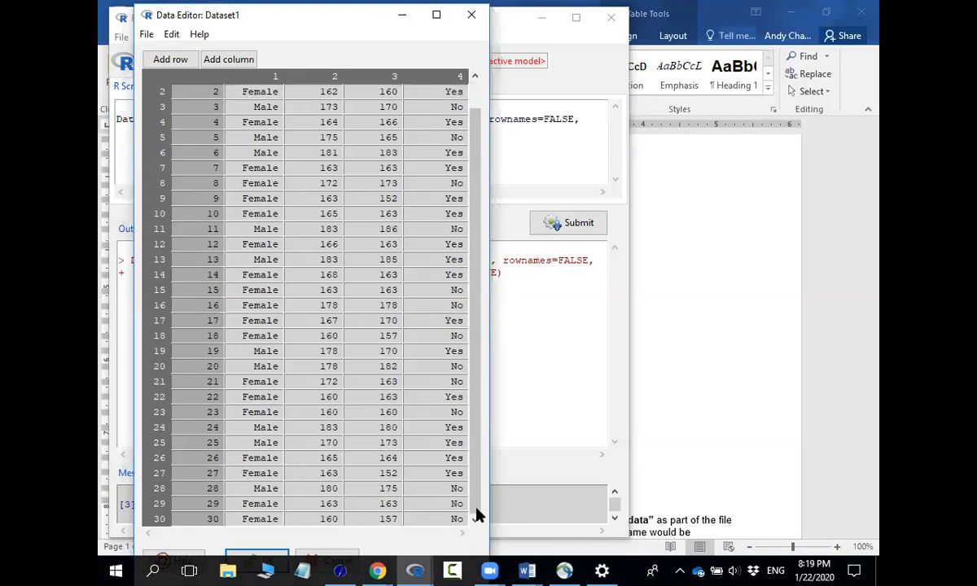
left_click(473, 102)
left_click_drag(397, 25, 404, 57)
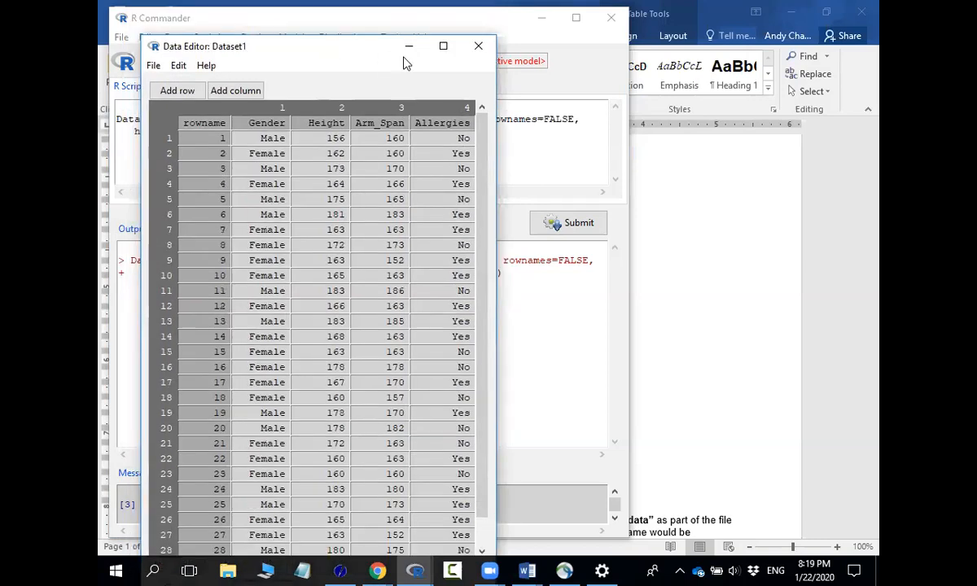
left_click(481, 52)
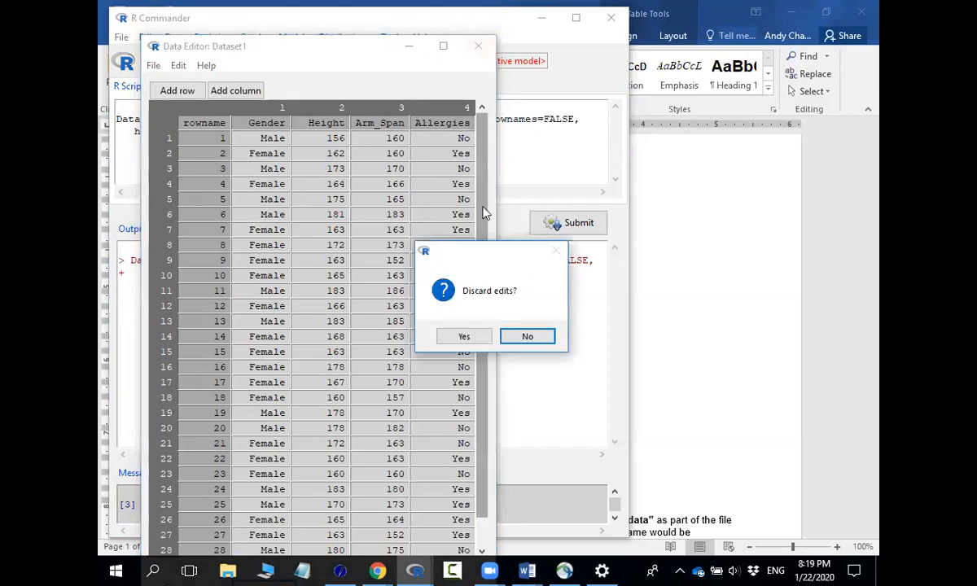
left_click(463, 336)
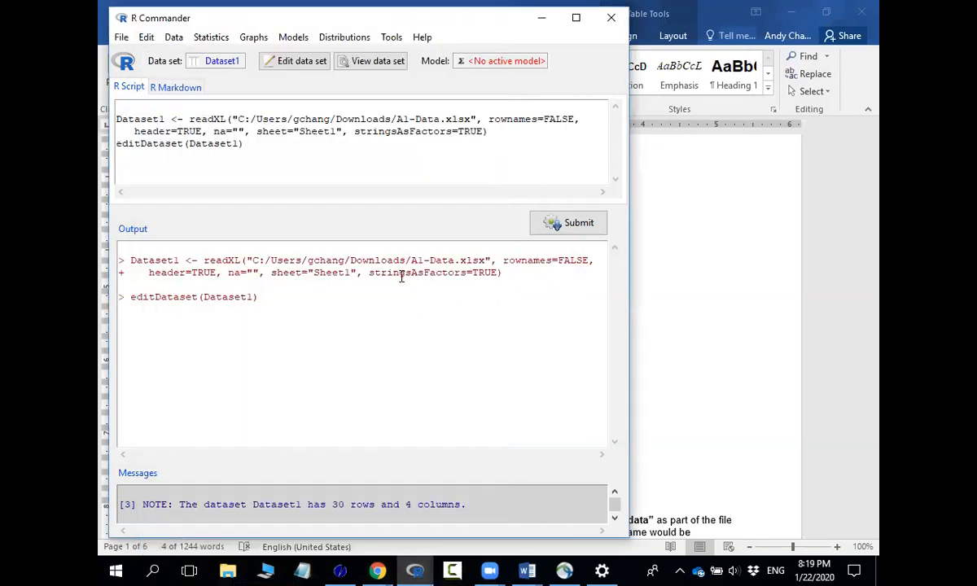
- Switch to the Word assignment document and copy the entire student data table, including its header row
left_click(657, 228)
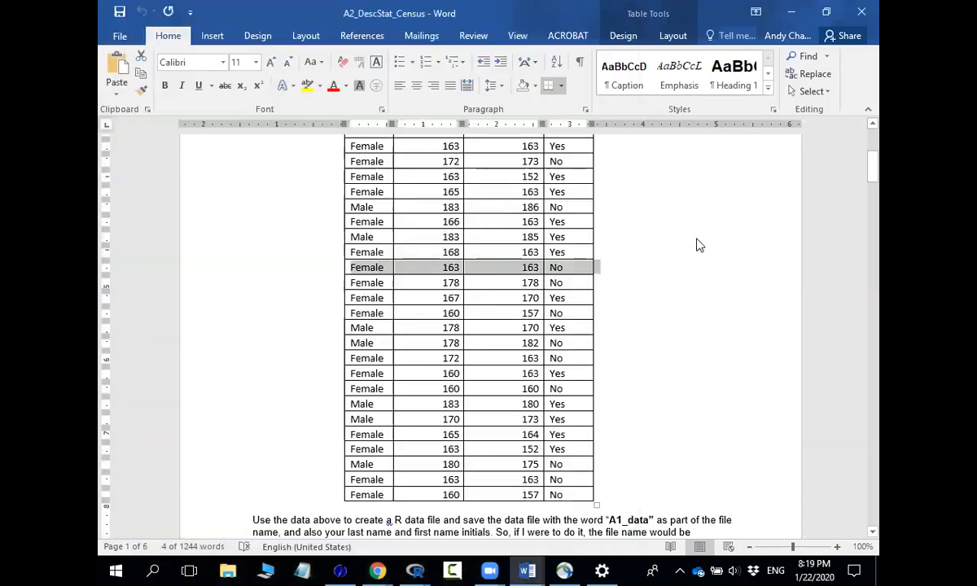
scroll(559, 281, "up", 5)
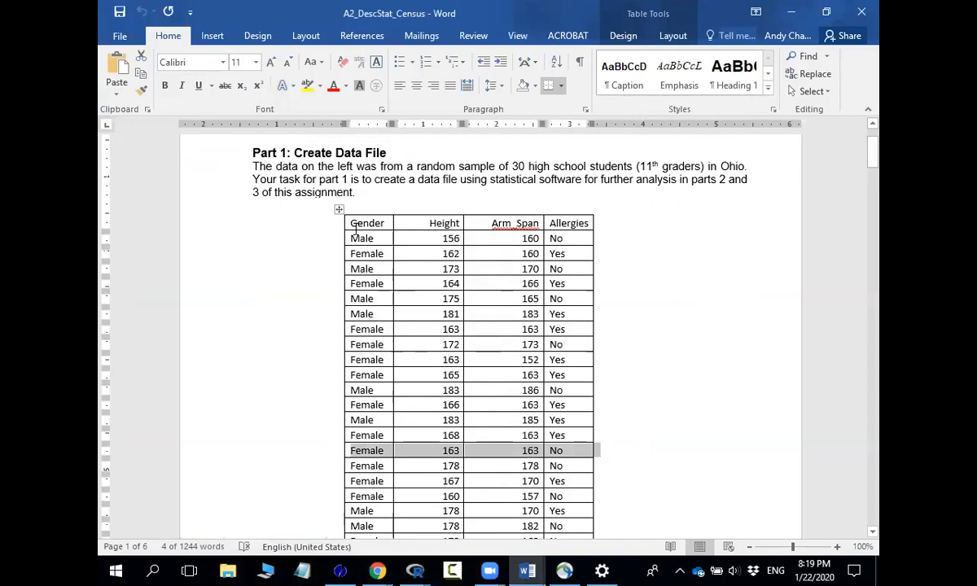
left_click_drag(362, 238, 568, 436)
right_click(570, 434)
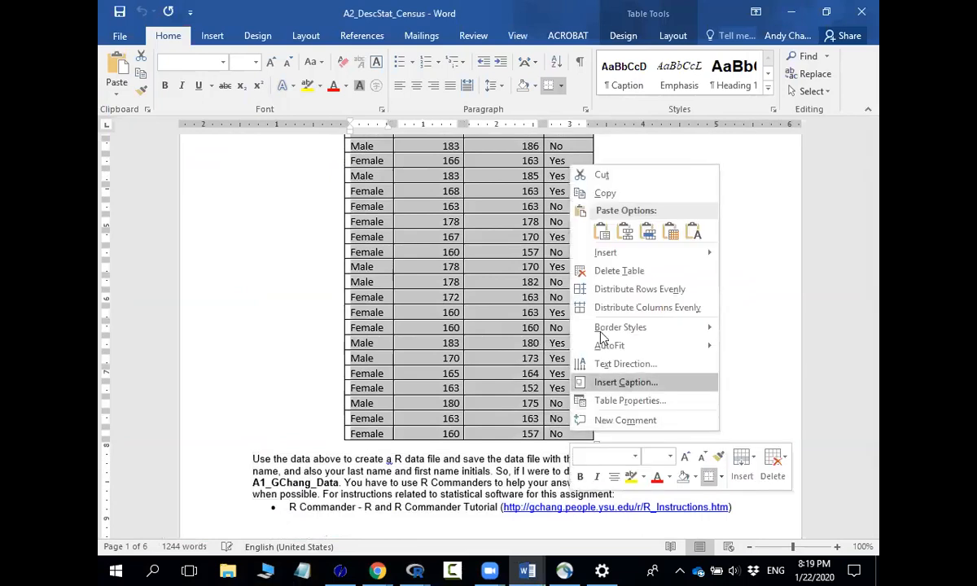
left_click(609, 189)
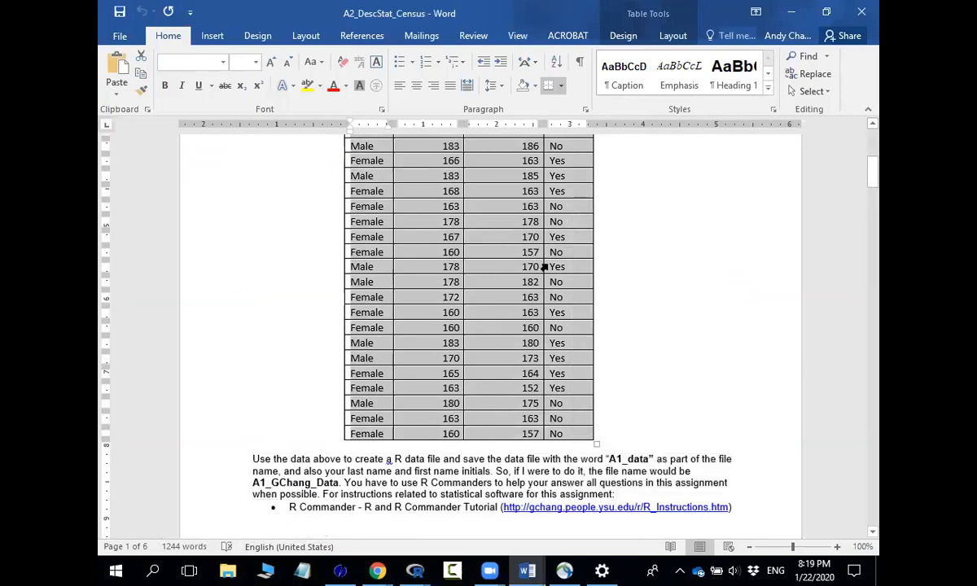
scroll(541, 282, "up", 2)
scroll(541, 281, "up", 2)
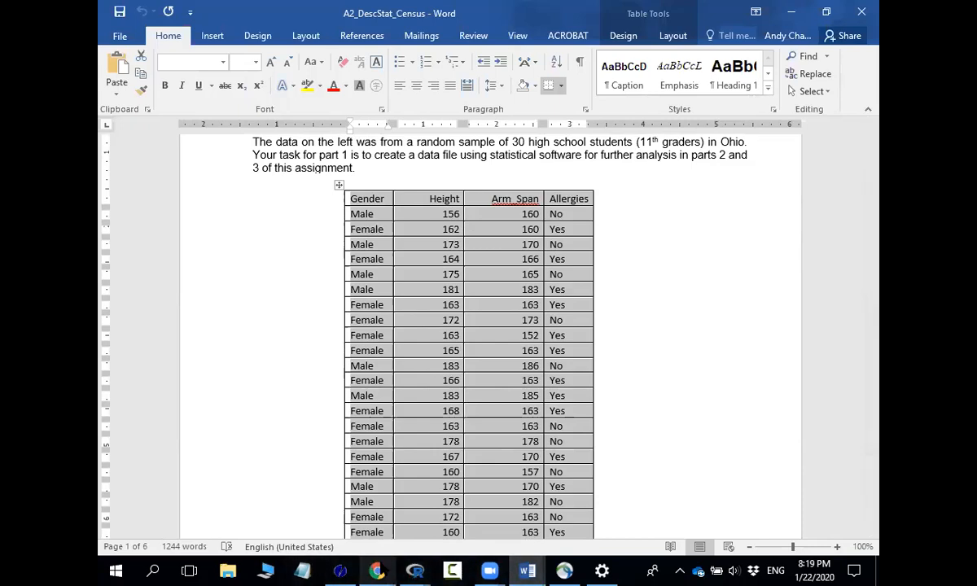
- Import the copied table from the clipboard into R Commander as Dataset, with variable names included and white space as field separator
mouse_move(414, 570)
left_click(468, 490)
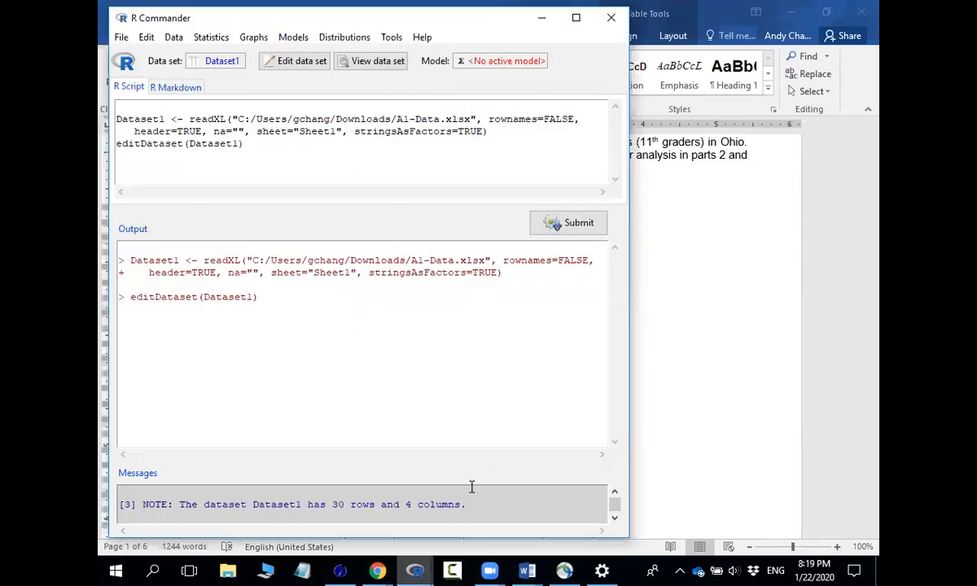
left_click(174, 38)
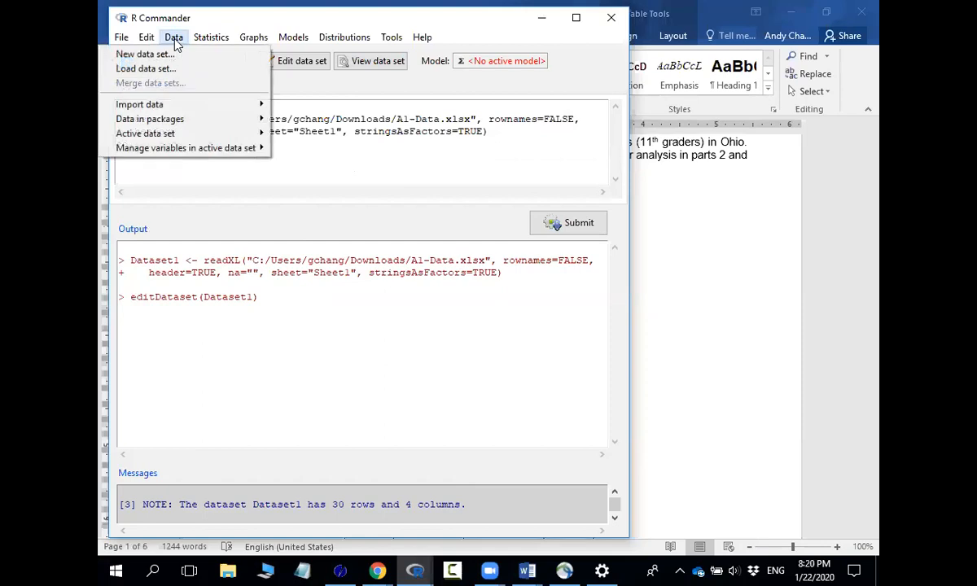
mouse_move(186, 107)
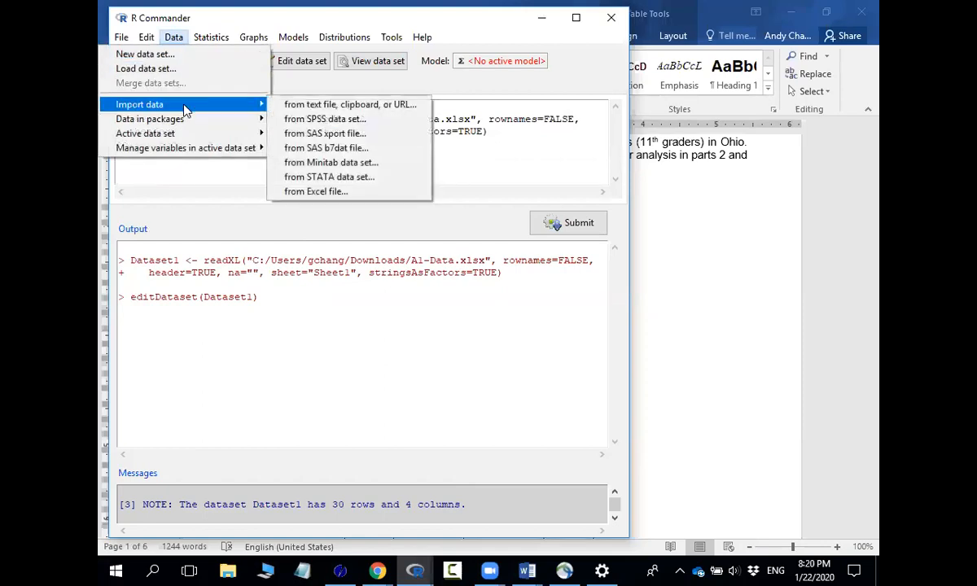
left_click(338, 107)
left_click(134, 168)
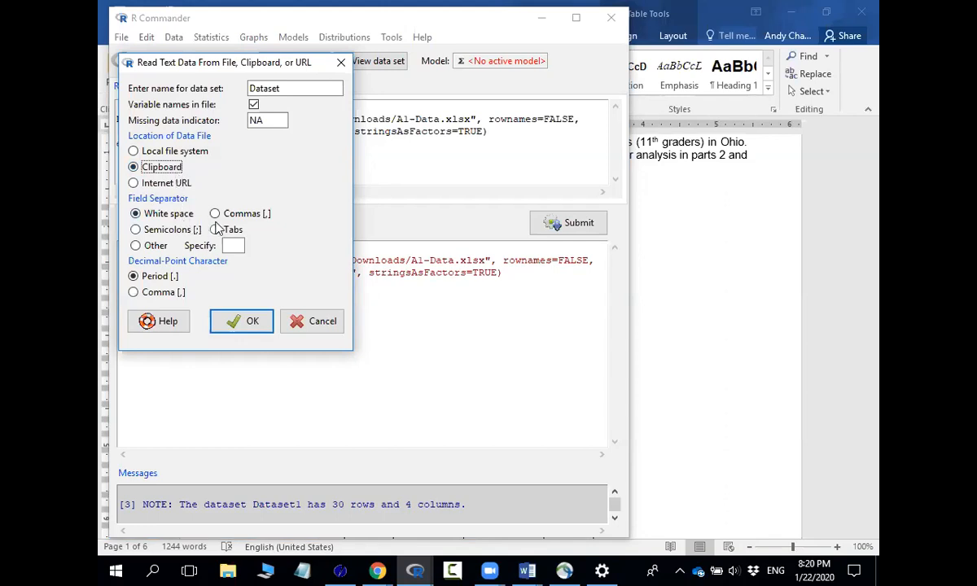
left_click(239, 321)
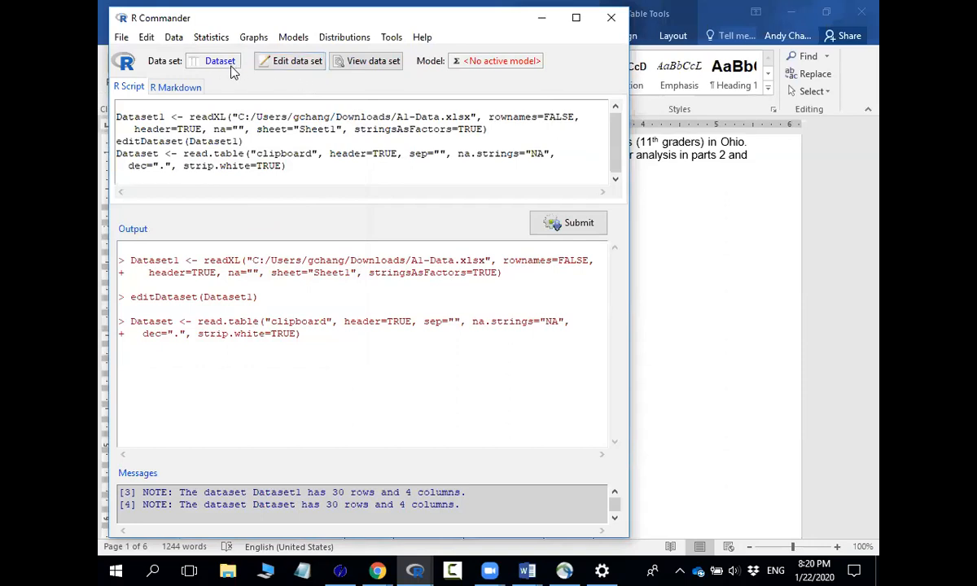
- Open Dataset in the data editor, check its columns and records, and close it discarding edits
left_click(281, 70)
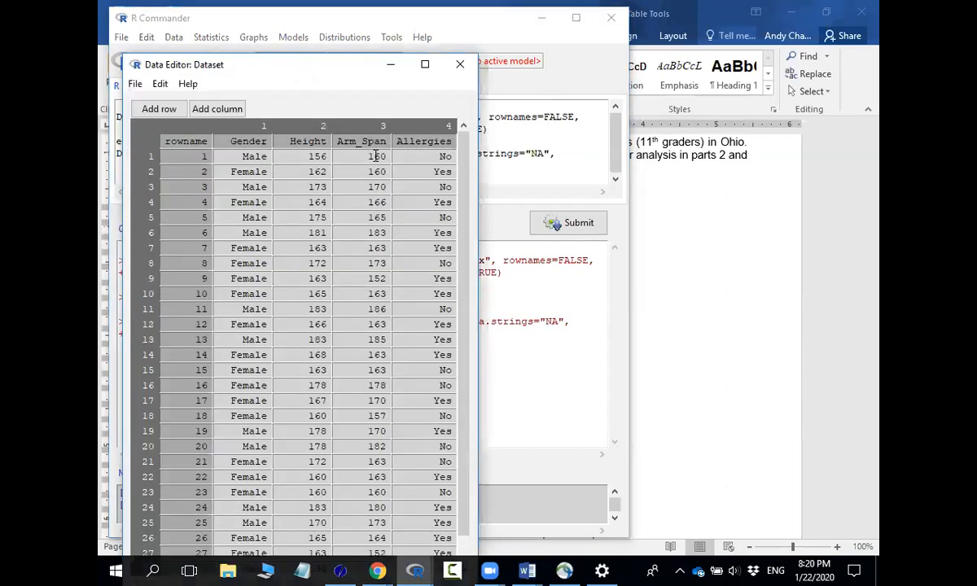
left_click(460, 64)
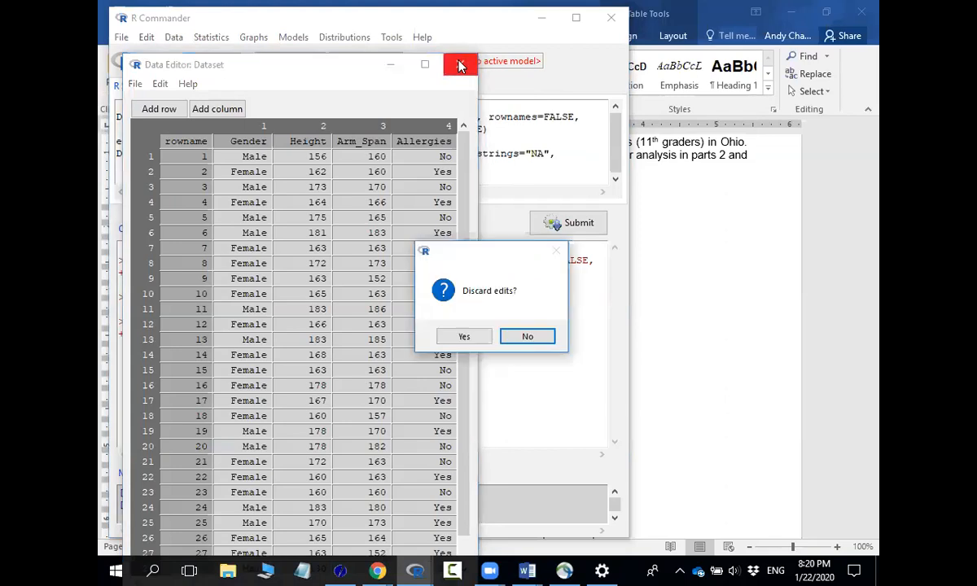
left_click(465, 337)
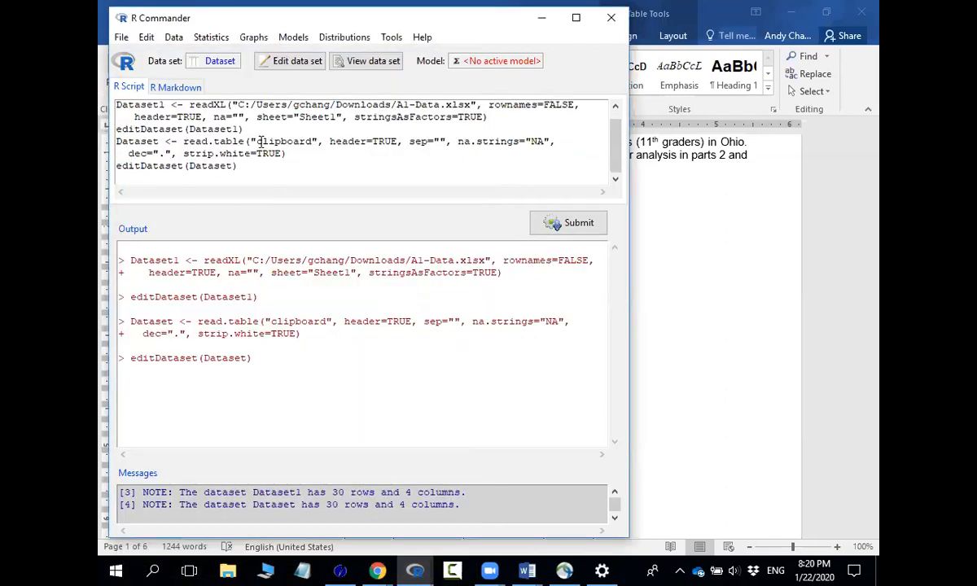
- Check the list of loaded data sets for Dataset and Dataset1, and close it without switching the active one
left_click(218, 64)
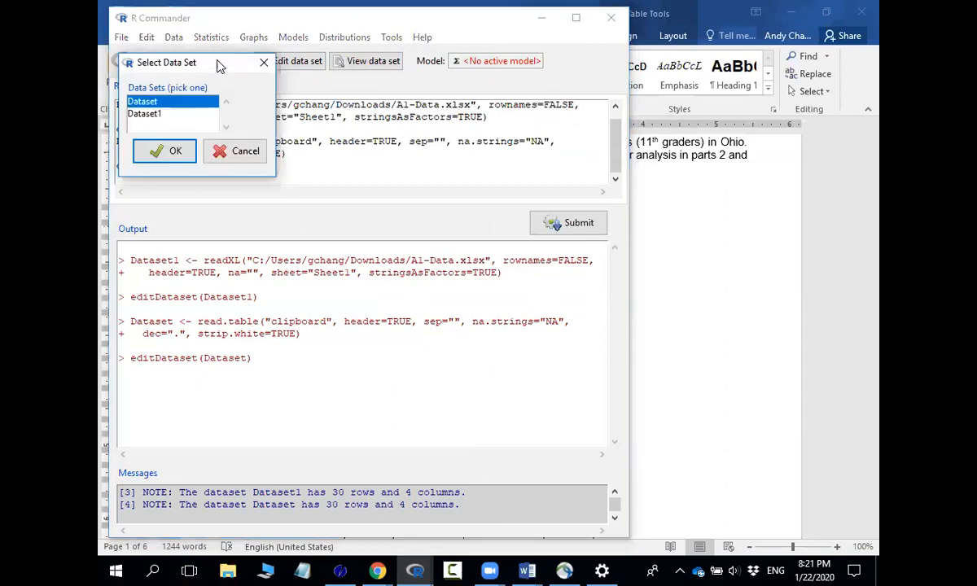
left_click(161, 115)
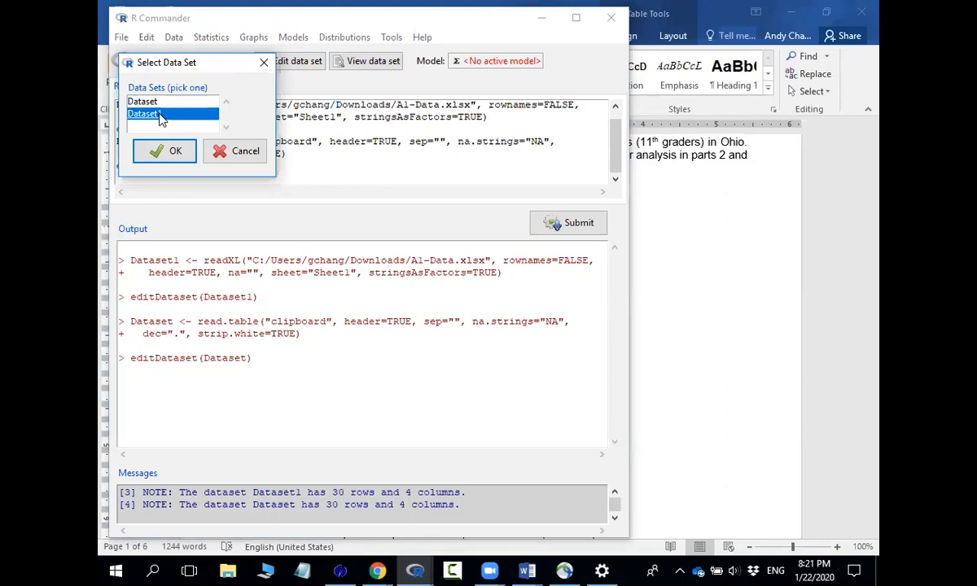
left_click(159, 105)
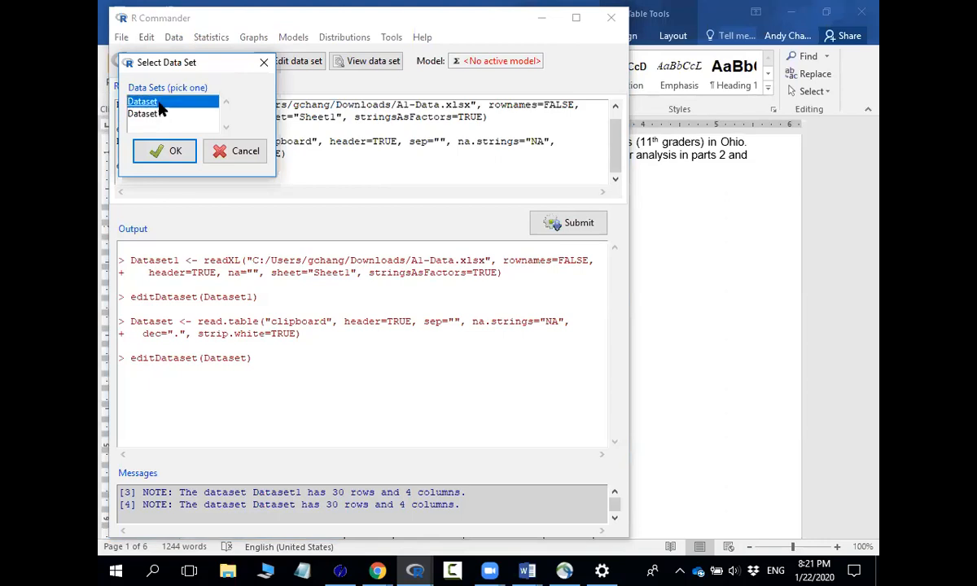
left_click(264, 70)
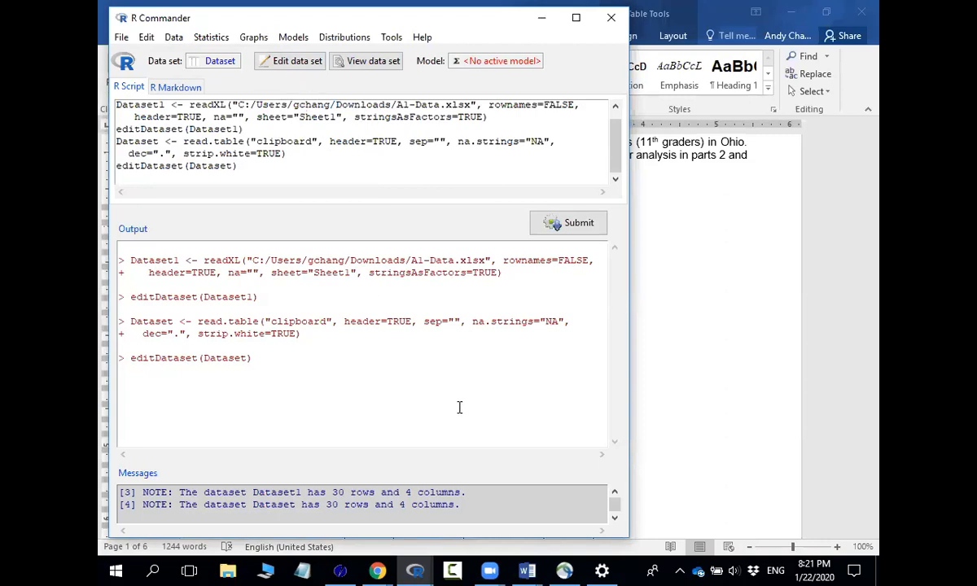
- Review the data file naming instructions below the table in the Word assignment document
left_click(644, 247)
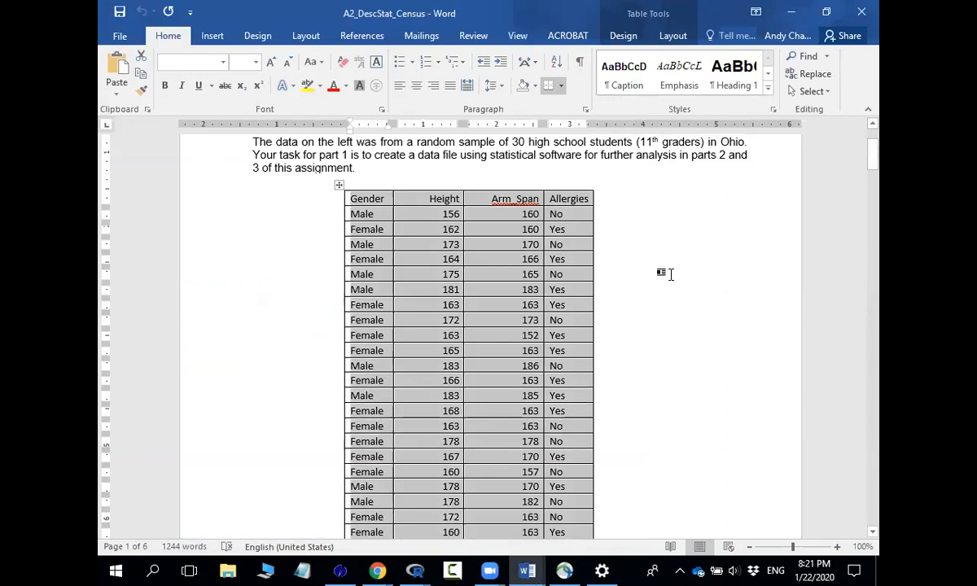
scroll(671, 275, "down", 8)
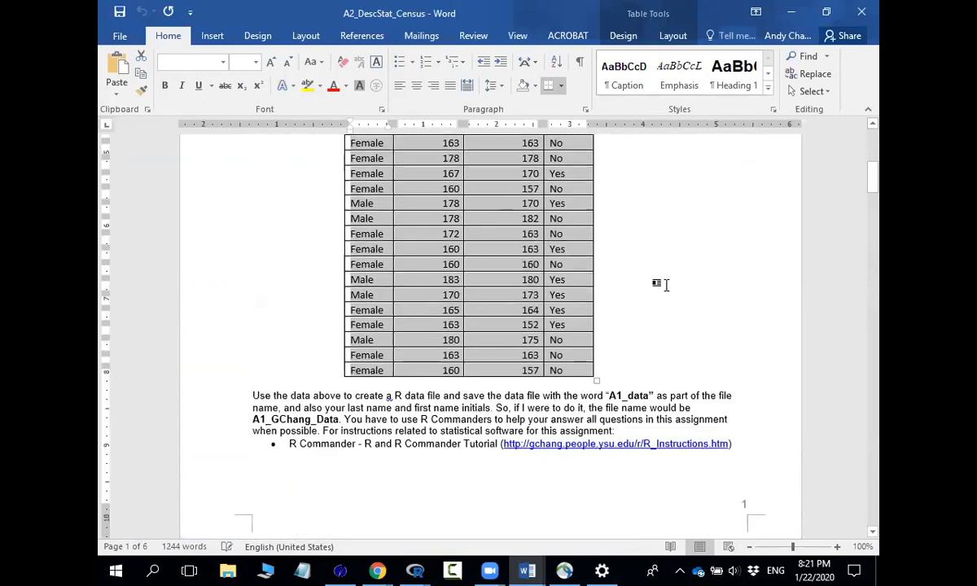
scroll(666, 285, "down", 3)
scroll(666, 285, "up", 8)
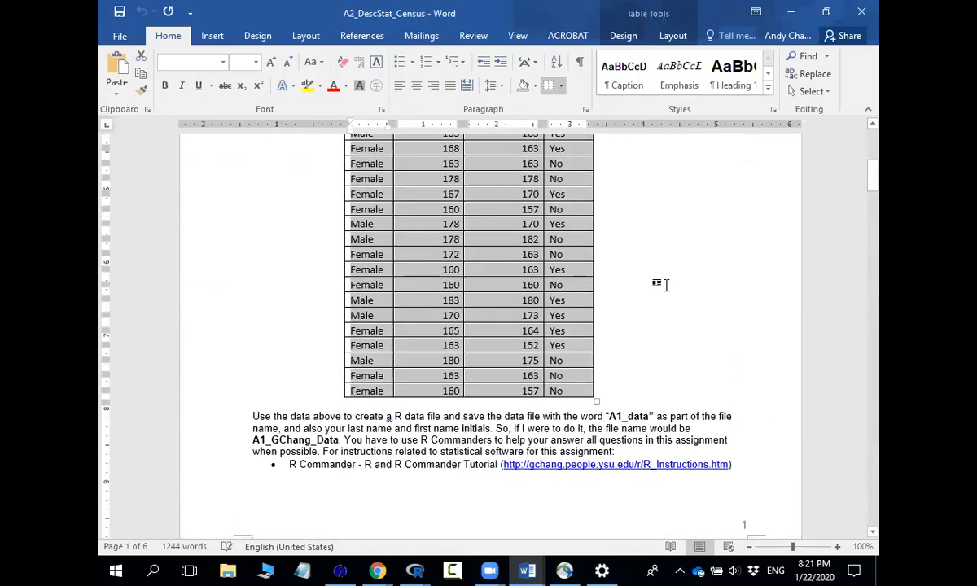
scroll(667, 285, "up", 5)
- Return to R Commander and save the active data set in the Downloads folder as A1-Data.xlsx.RData
mouse_move(415, 570)
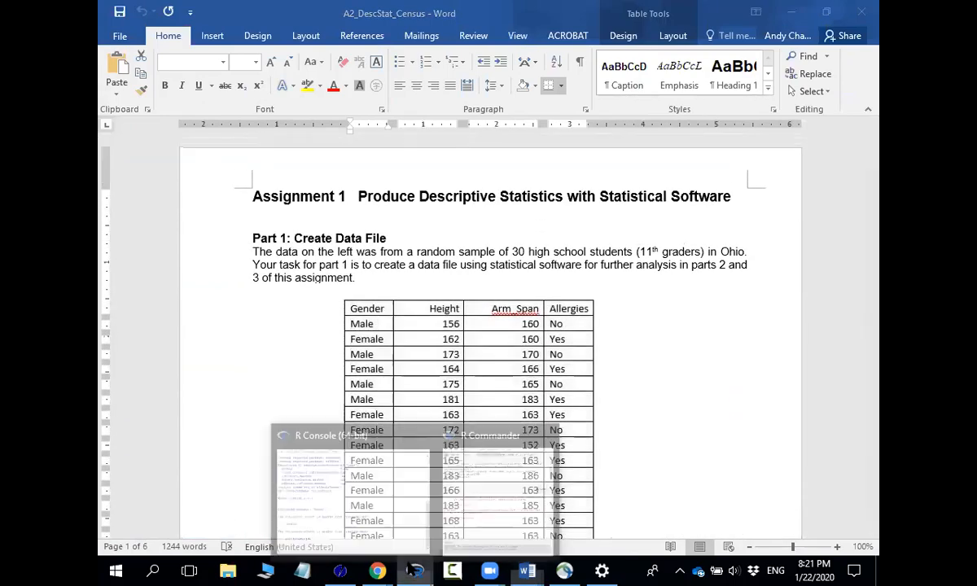
left_click(462, 477)
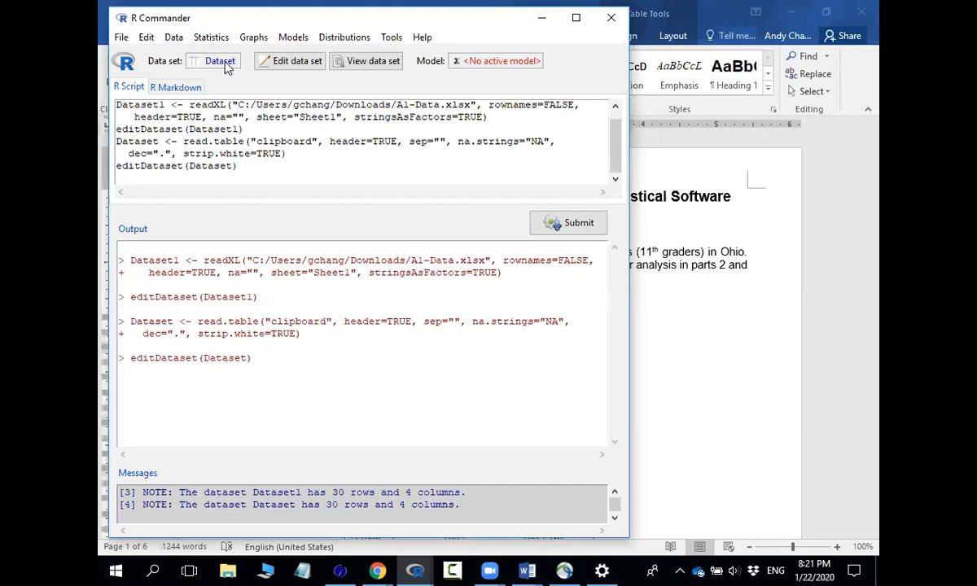
left_click(175, 38)
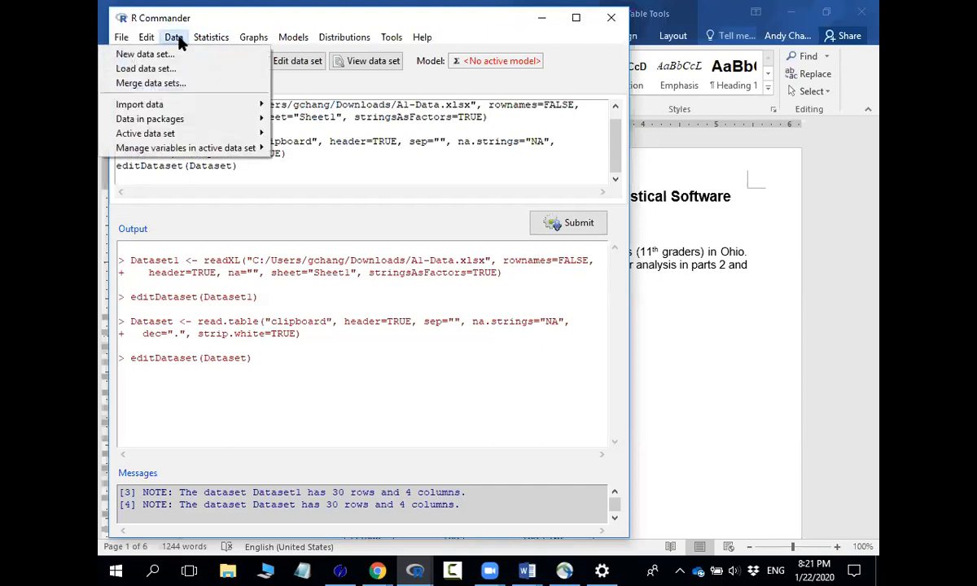
left_click(317, 86)
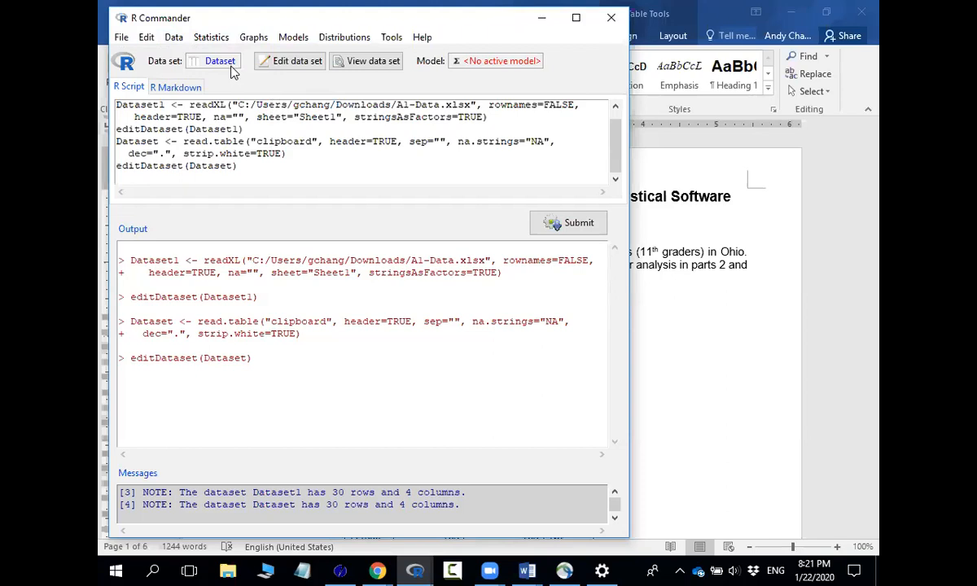
left_click(174, 37)
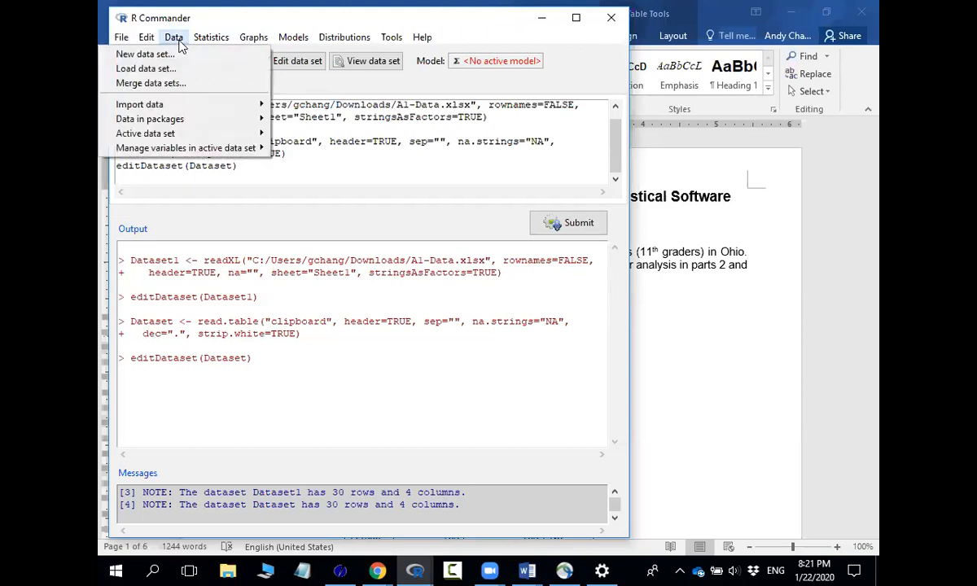
mouse_move(186, 133)
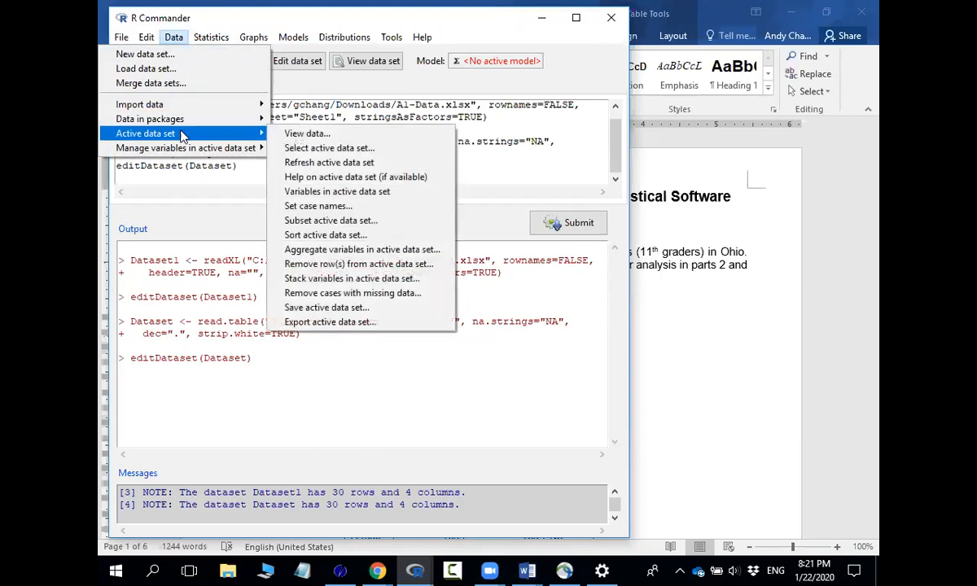
left_click(317, 308)
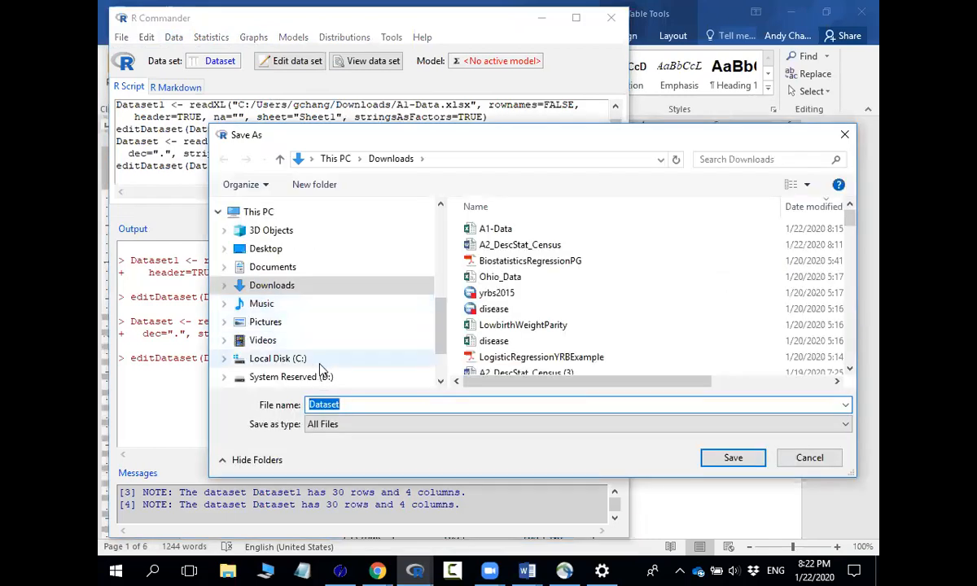
left_click(493, 233)
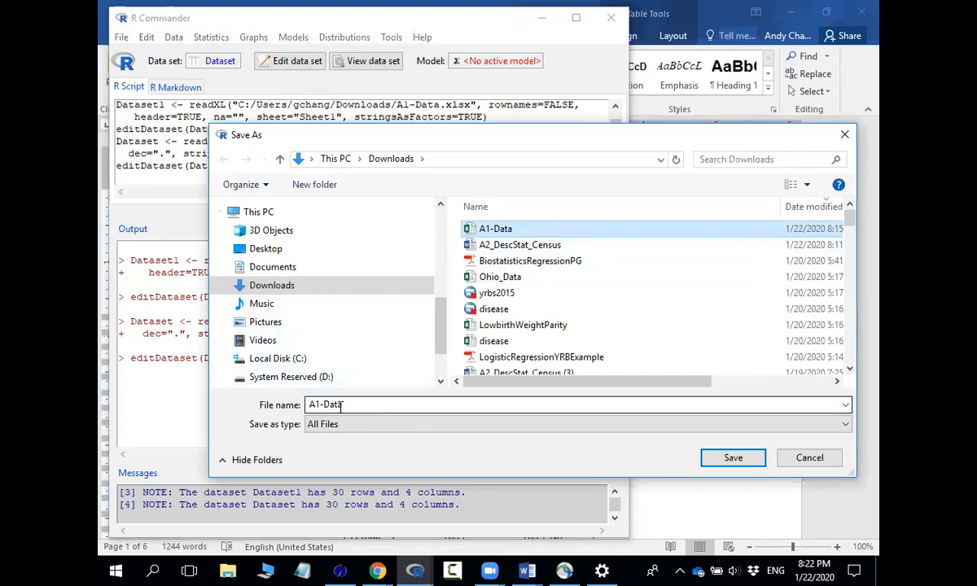
left_click(750, 461)
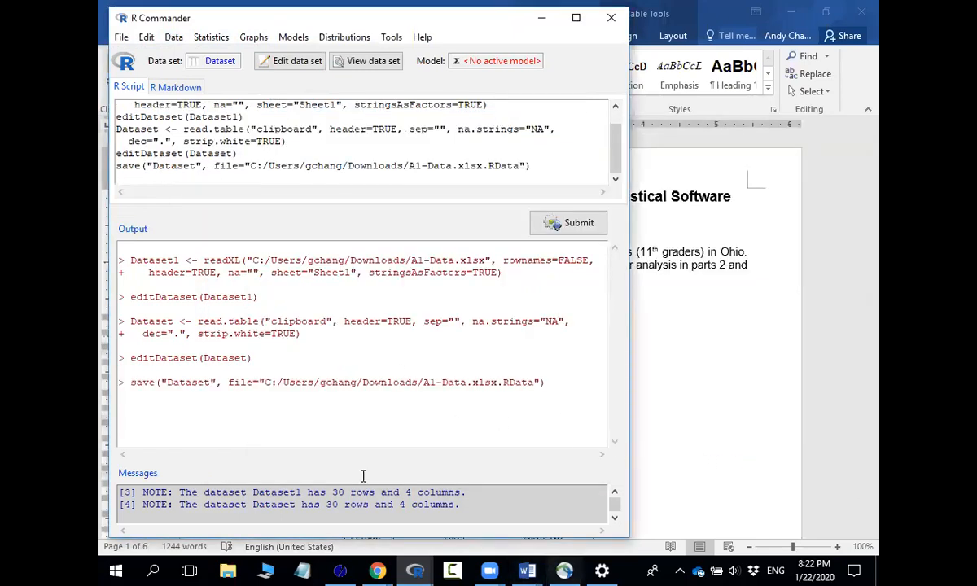
- Look in the Downloads folder in File Explorer for the saved R data file, and minimize the window
left_click(227, 571)
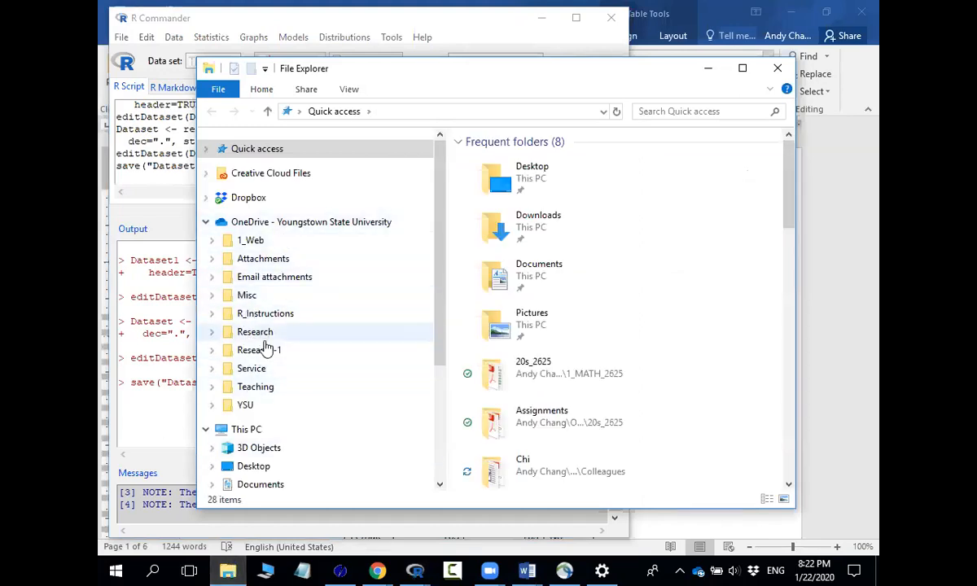
scroll(274, 210, "down", 2)
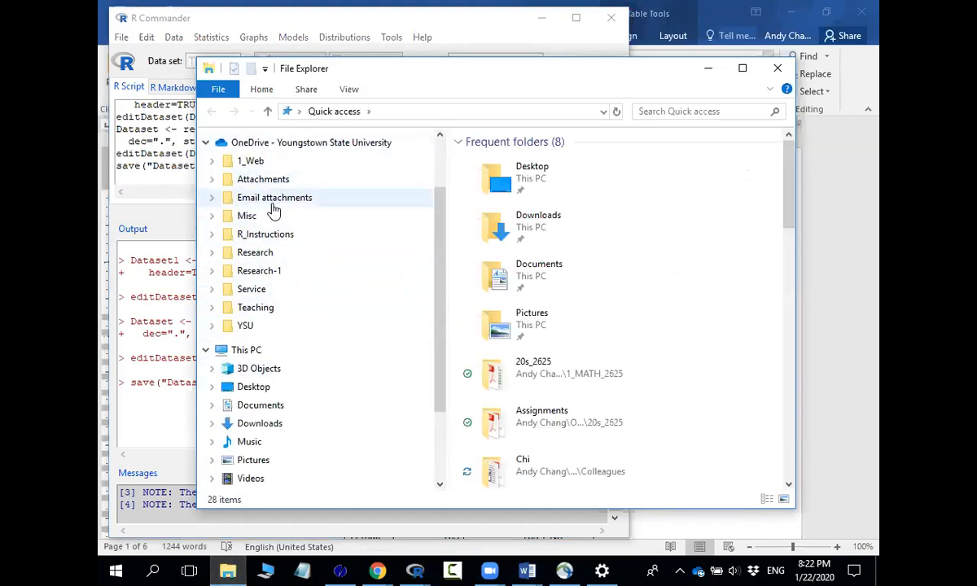
left_click(264, 423)
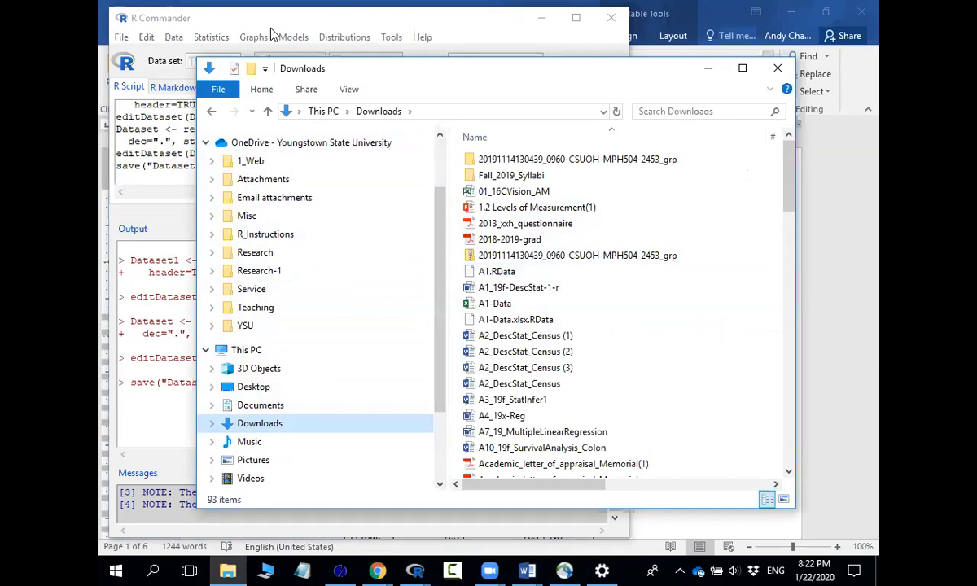
left_click(706, 69)
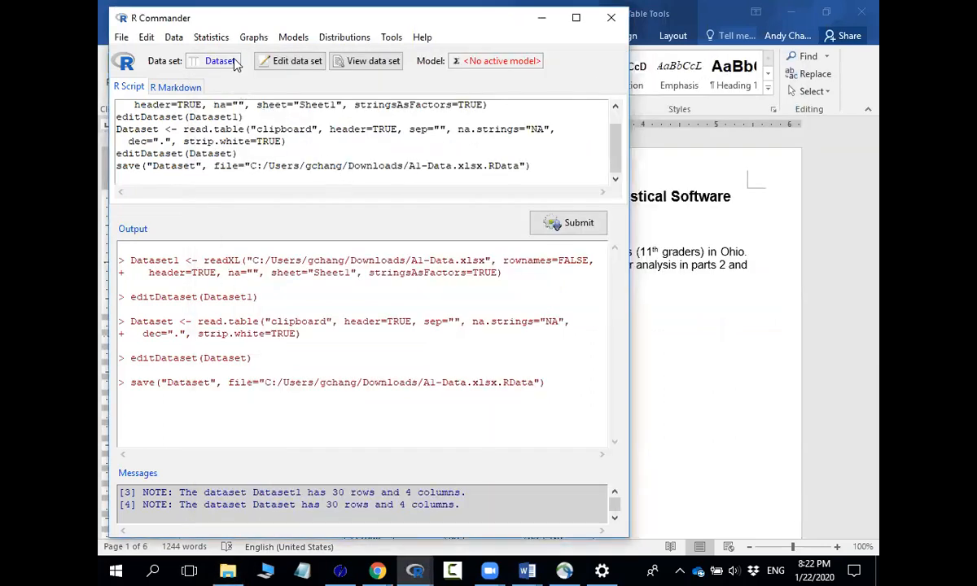
- Locate the saved A1-Data.xlsx.RData in Downloads through the load data set command, and cancel without loading it
left_click(173, 38)
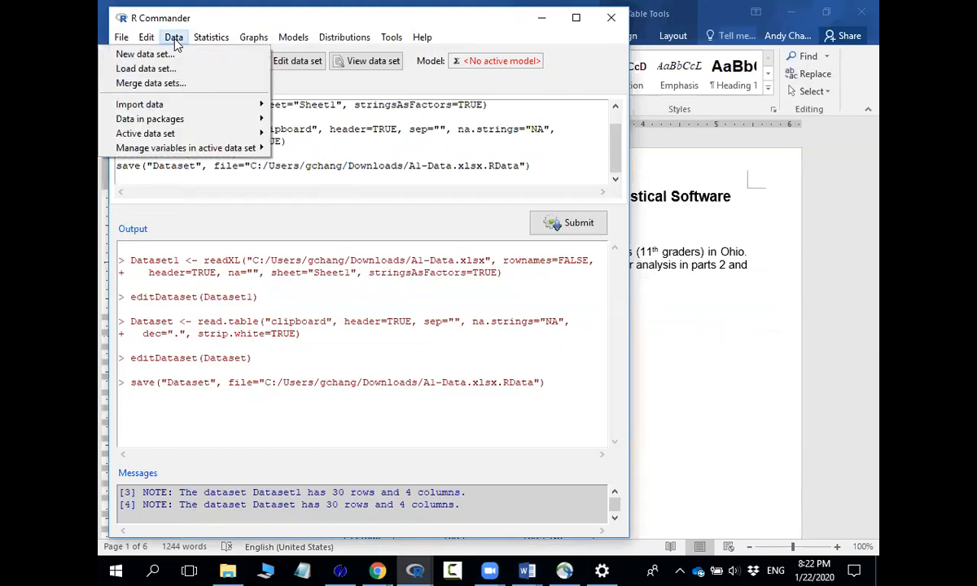
left_click(145, 69)
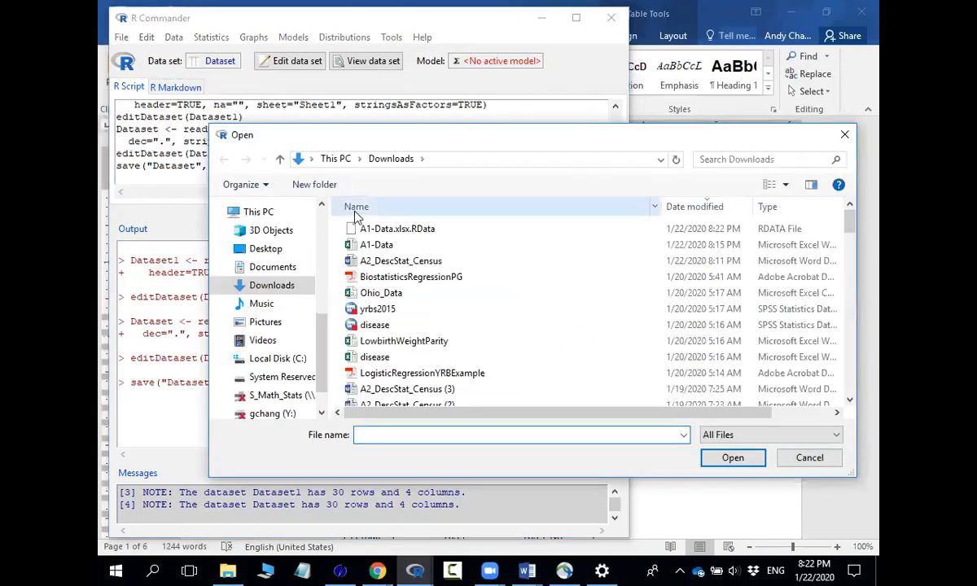
left_click(383, 228)
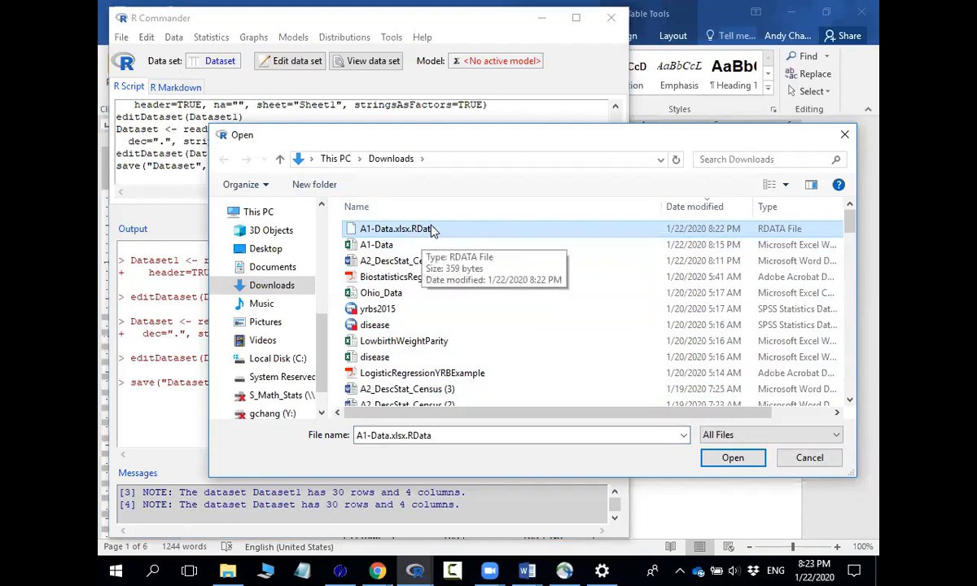
left_click(804, 464)
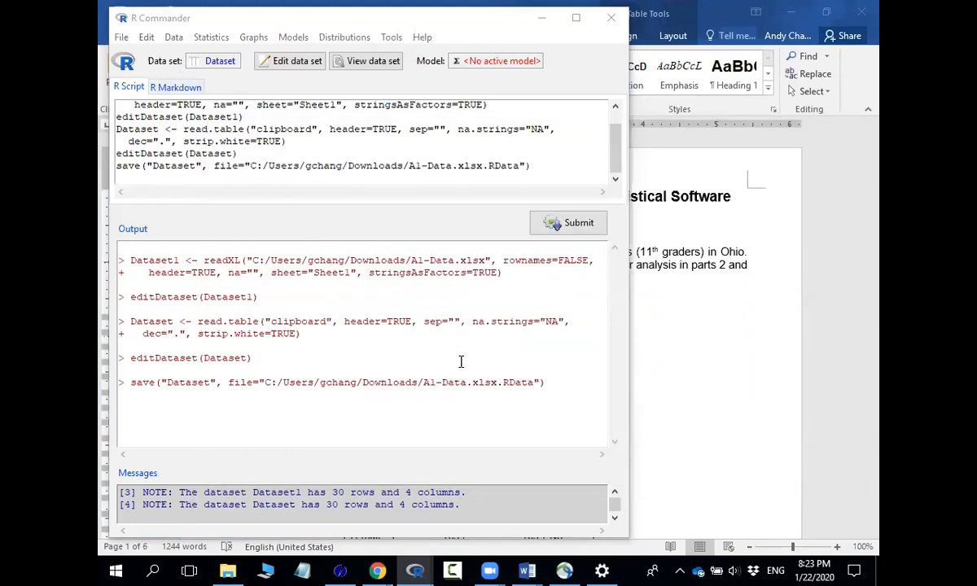
- Switch to the Word assignment and review the Part 2 instructions, highlighting the Height variable in the histogram and boxplot question
left_click(658, 374)
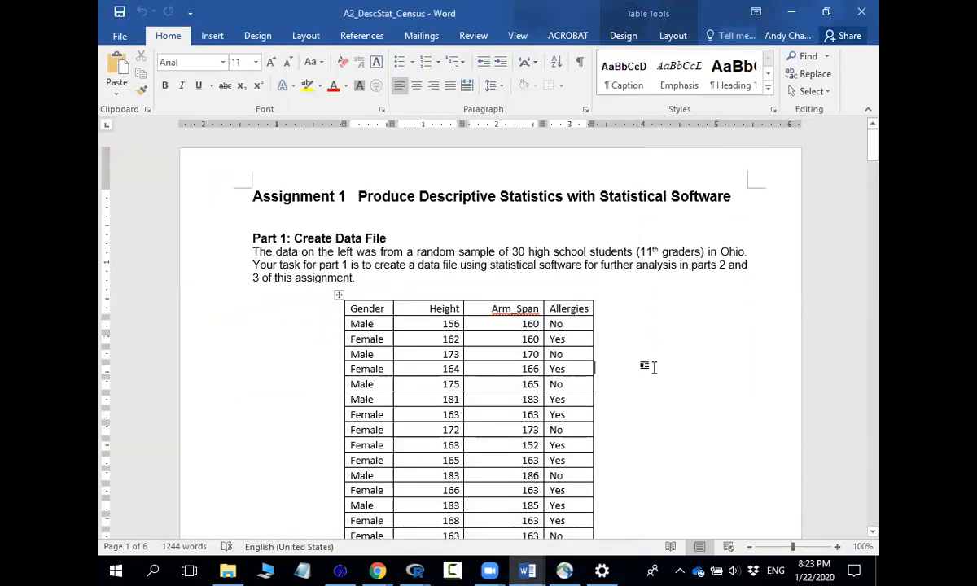
scroll(648, 367, "down", 8)
scroll(670, 436, "down", 12)
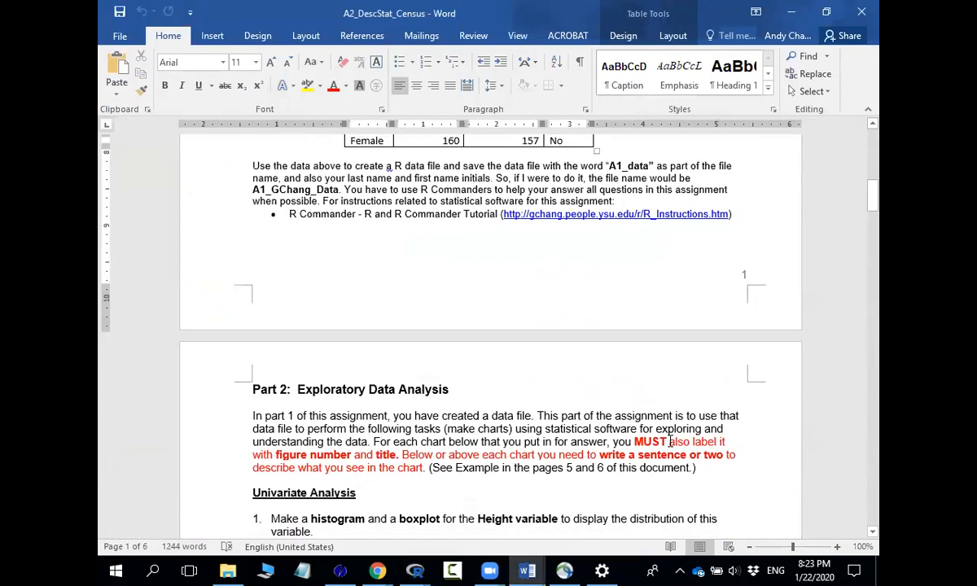
scroll(670, 441, "down", 2)
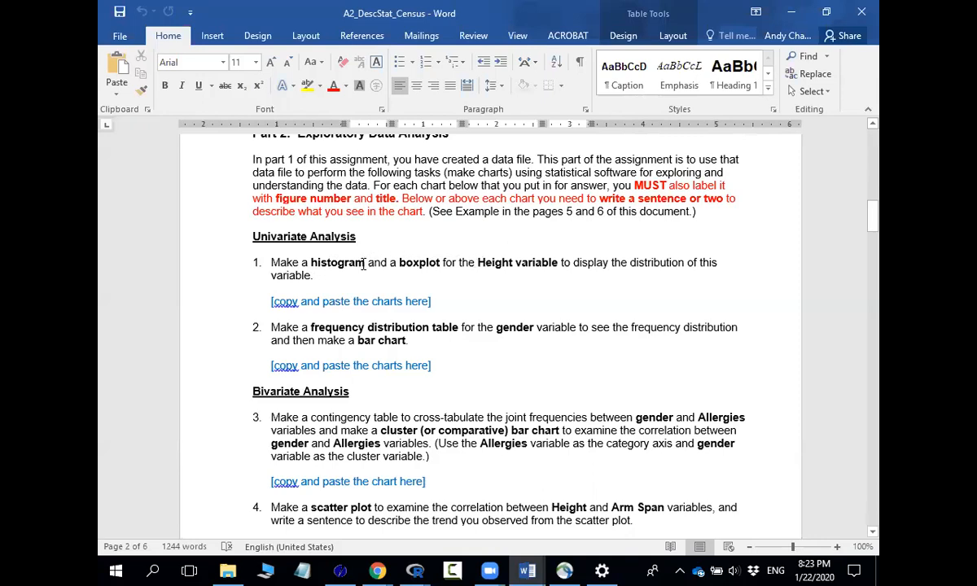
left_click_drag(477, 262, 513, 275)
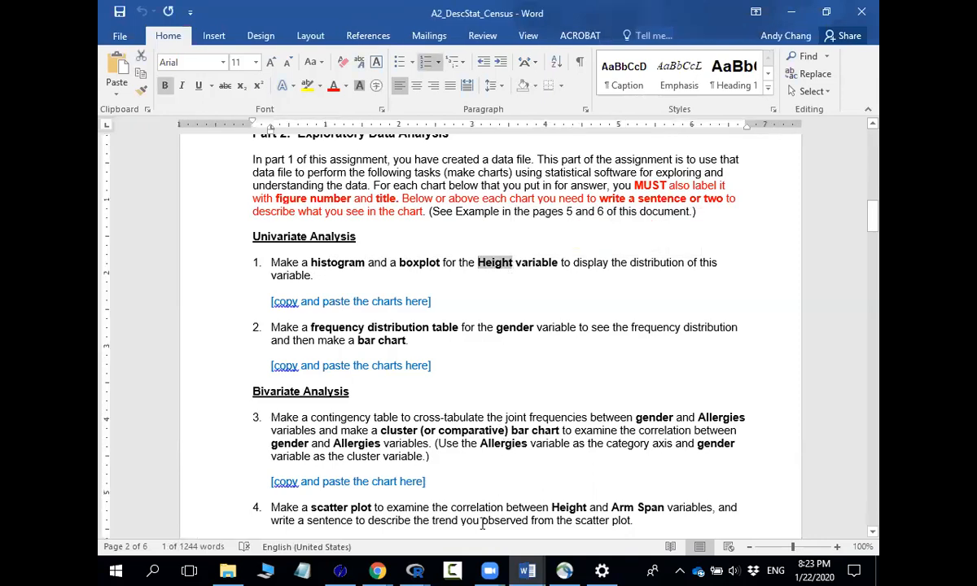
- Return to R Commander and start a histogram with Height as the plotted variable
mouse_move(414, 570)
left_click(505, 477)
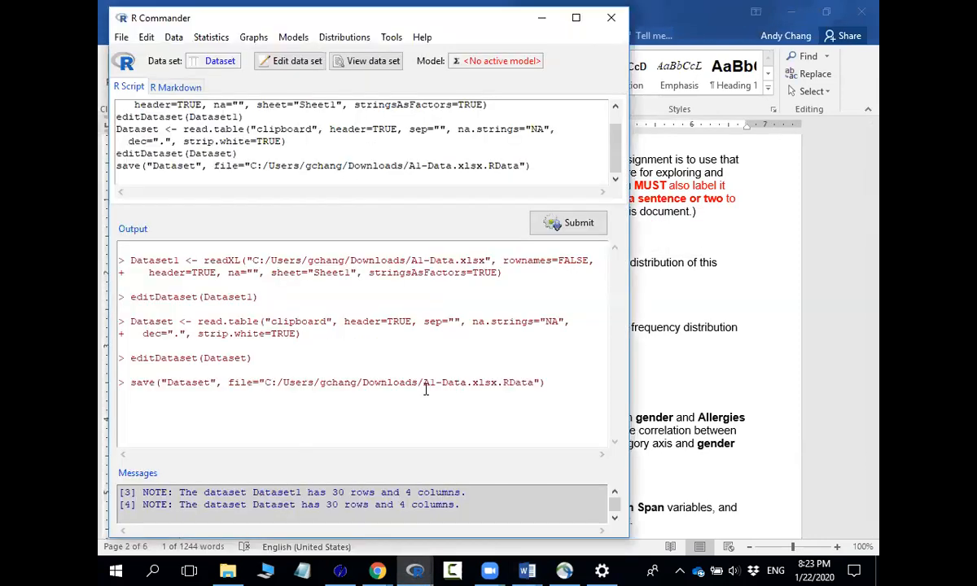
left_click(254, 37)
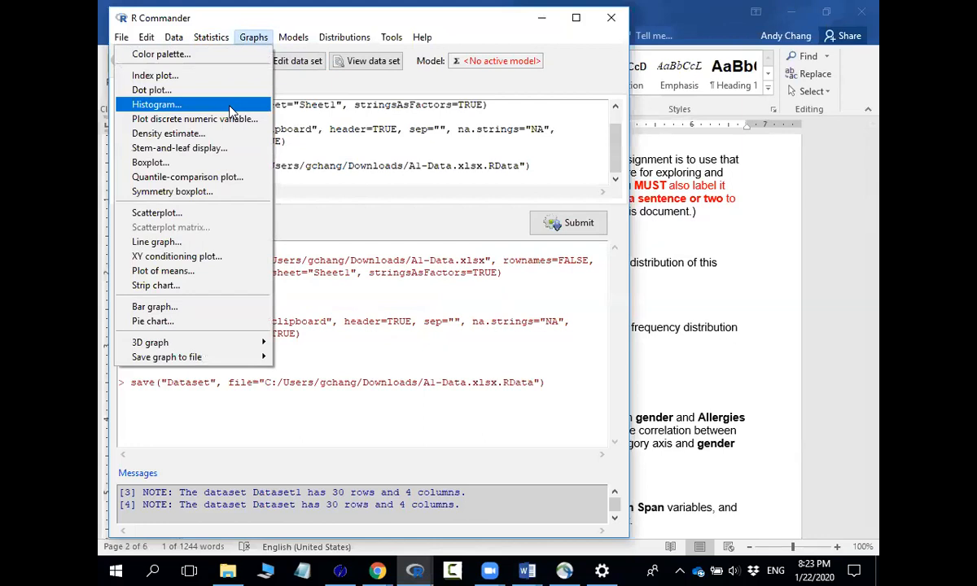
left_click(230, 111)
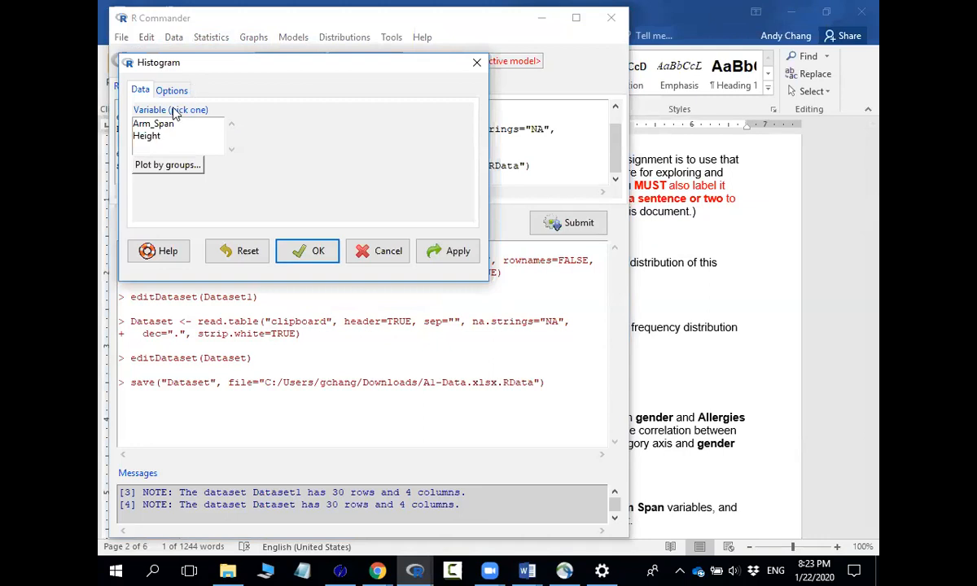
left_click(152, 135)
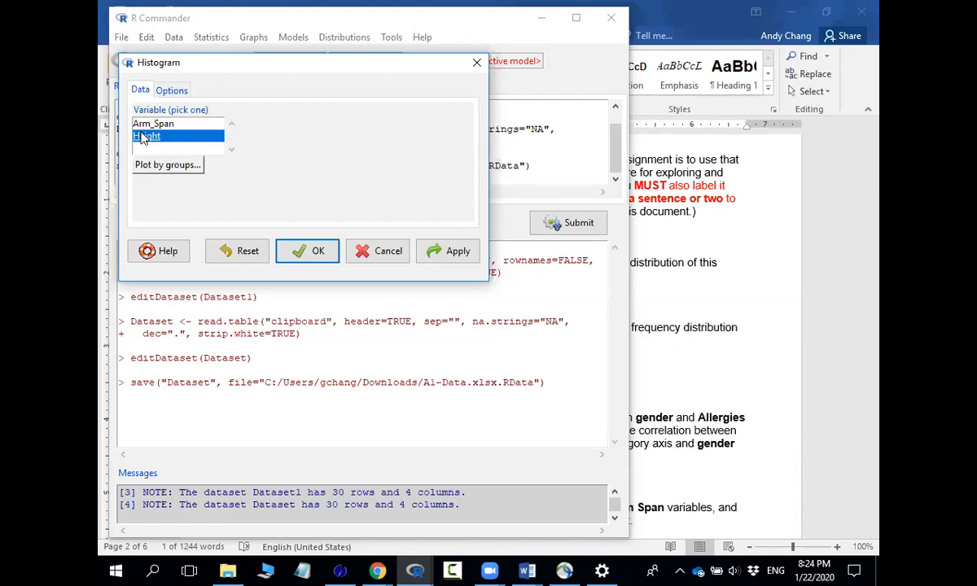
- In the histogram options, label the y-axis Frequency and the x-axis Height
left_click(175, 93)
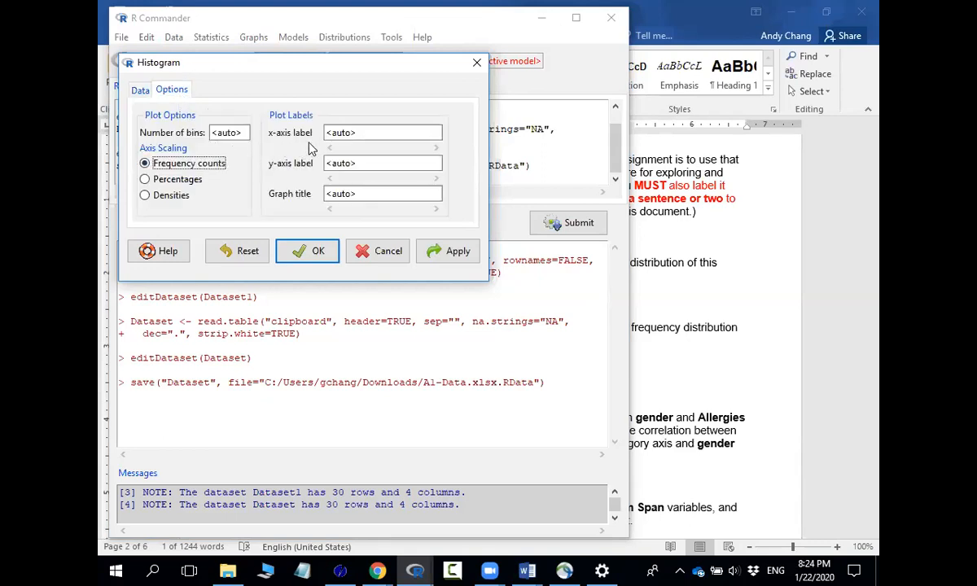
left_click_drag(371, 132, 407, 168)
type("F")
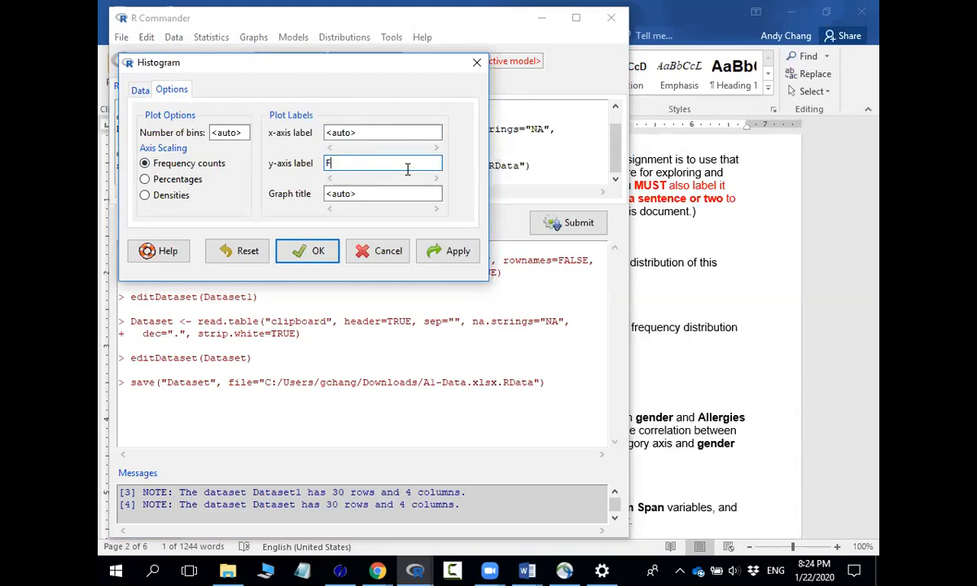
type("requency")
left_click_drag(331, 163, 309, 153)
left_click(379, 165)
left_click_drag(352, 133, 320, 133)
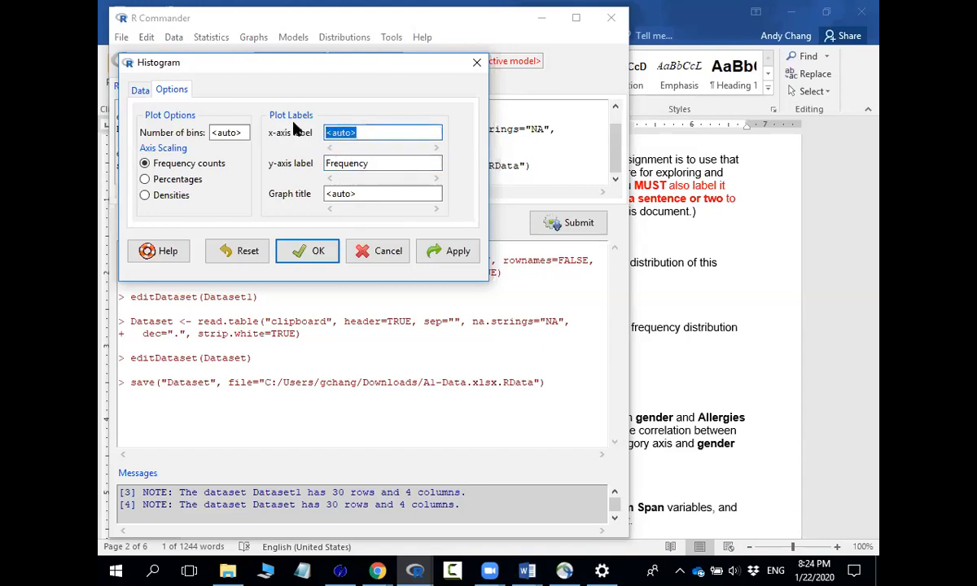
type("eight")
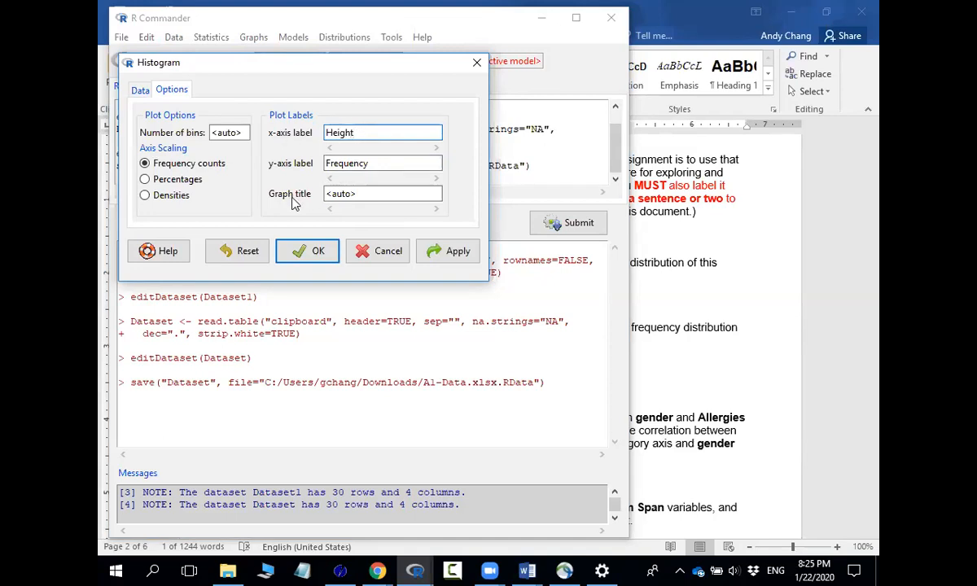
- Title the graph "Histogram for Height Variable", apply the settings, and bring the resulting plot window to the front
left_click_drag(352, 200, 294, 200)
type("Histogram for")
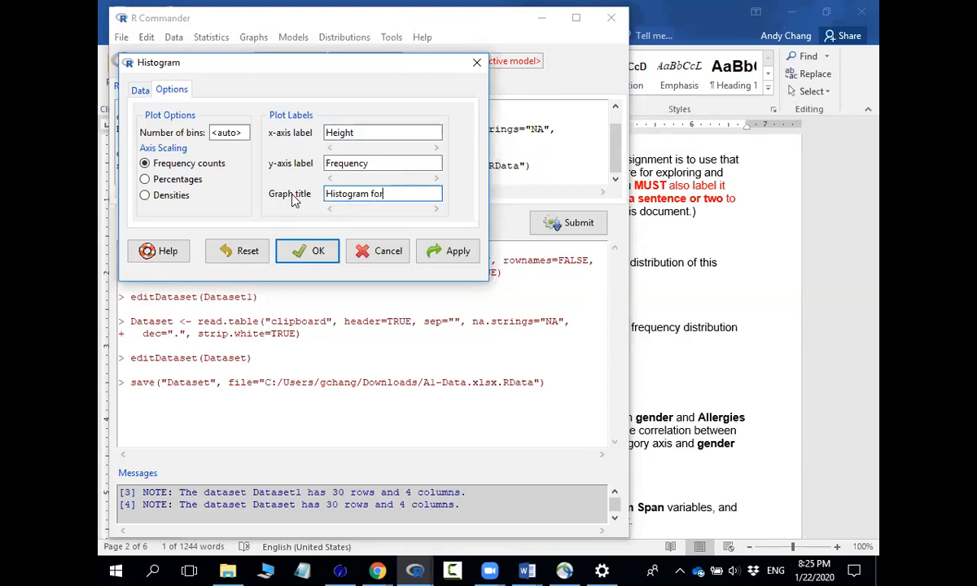
type(" Height Variable")
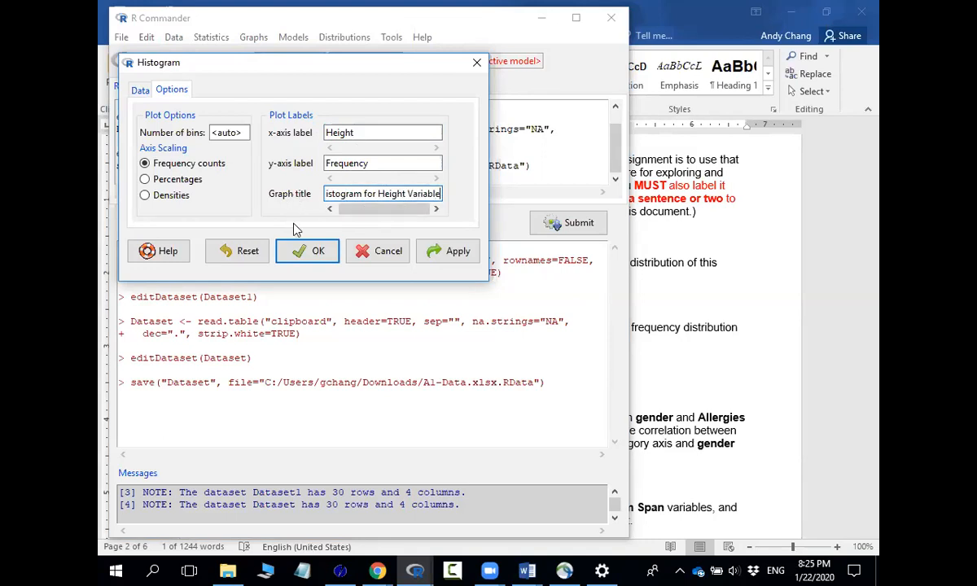
left_click(450, 251)
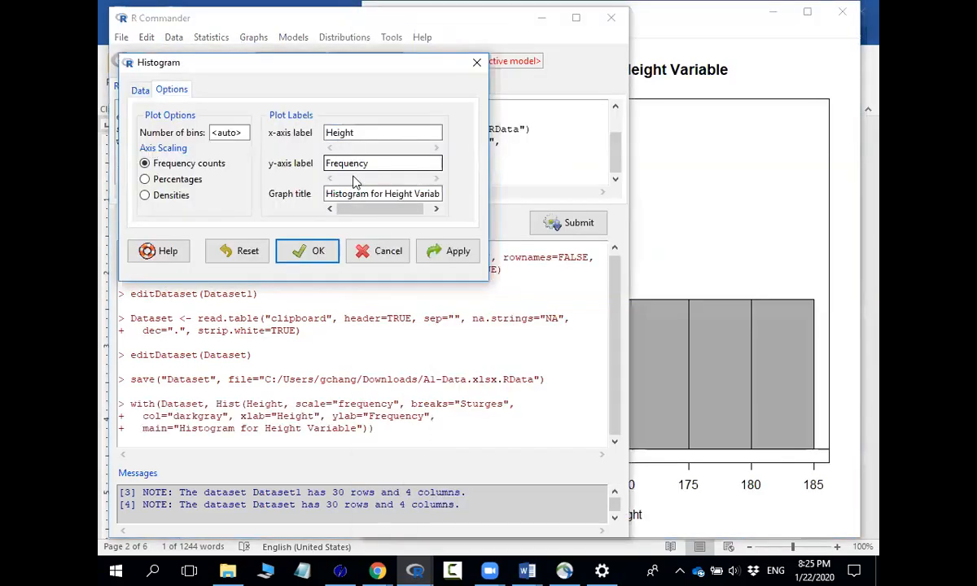
left_click(678, 238)
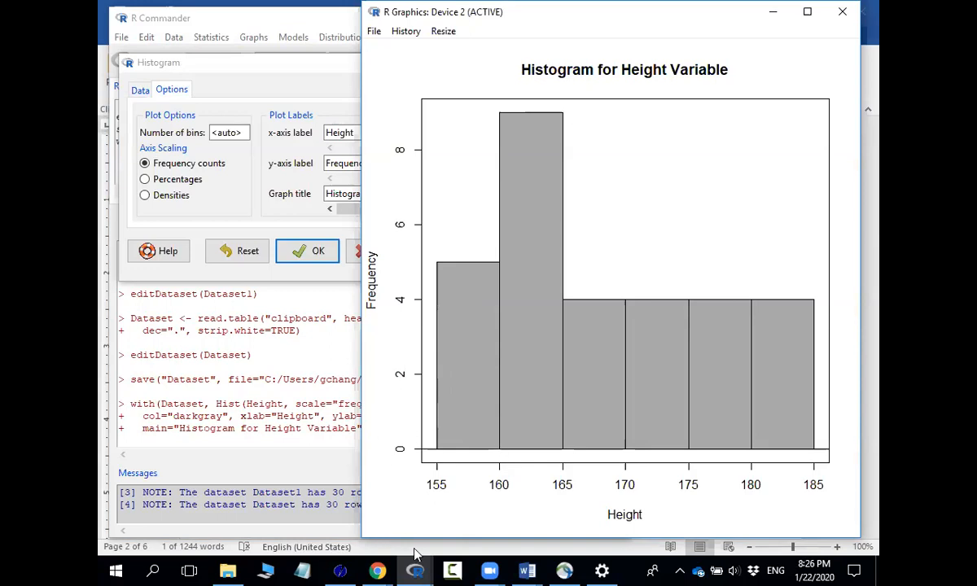
- Compare the Height column of the data table in the A2_DescStat_Census Word document with the bars of the histogram
left_click(528, 570)
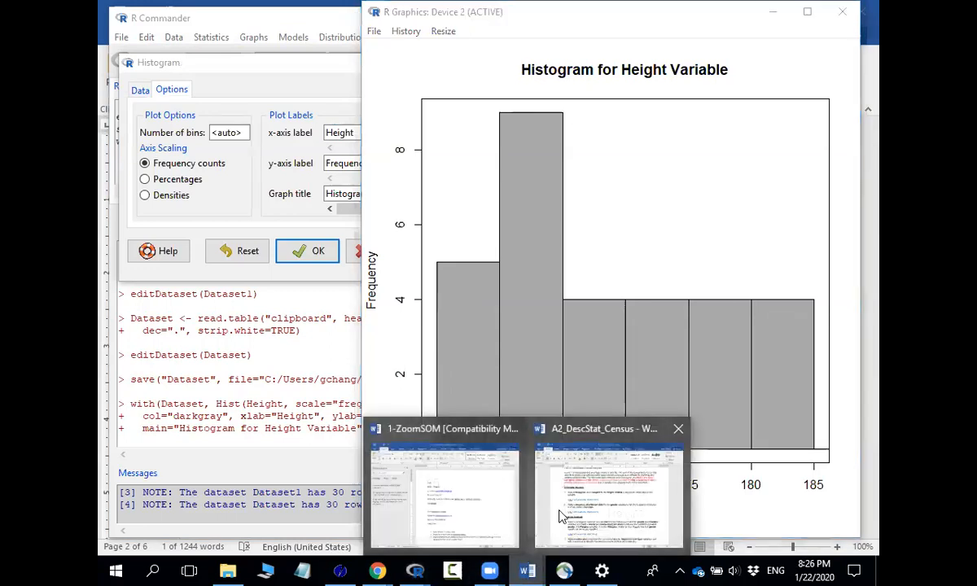
left_click(538, 488)
scroll(559, 448, "up", 15)
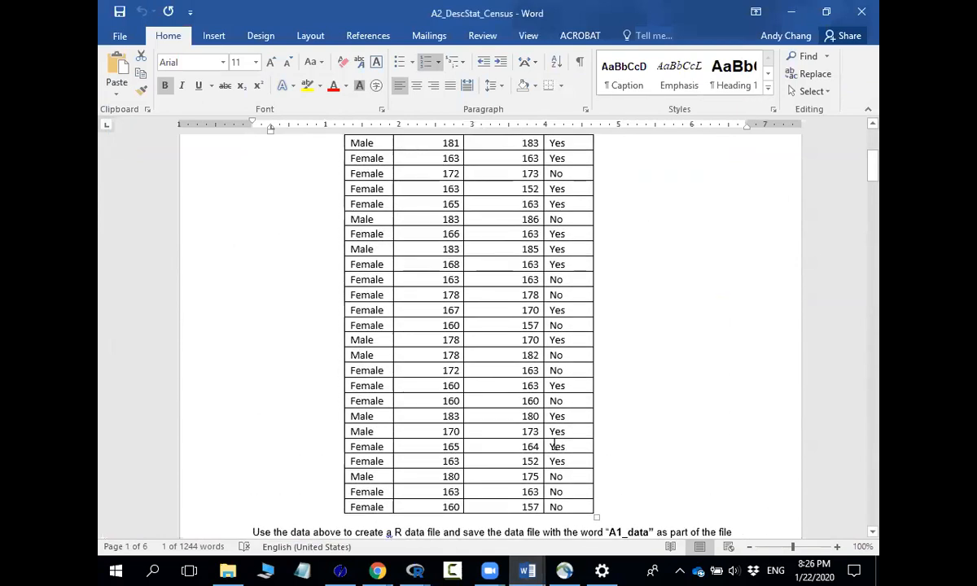
scroll(553, 447, "up", 3)
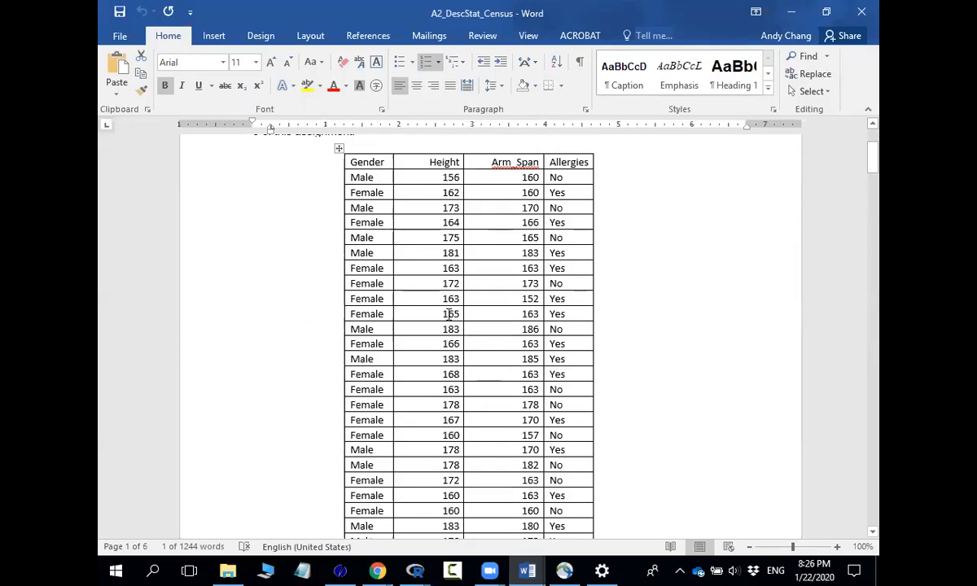
scroll(448, 315, "down", 1)
scroll(448, 315, "down", 5)
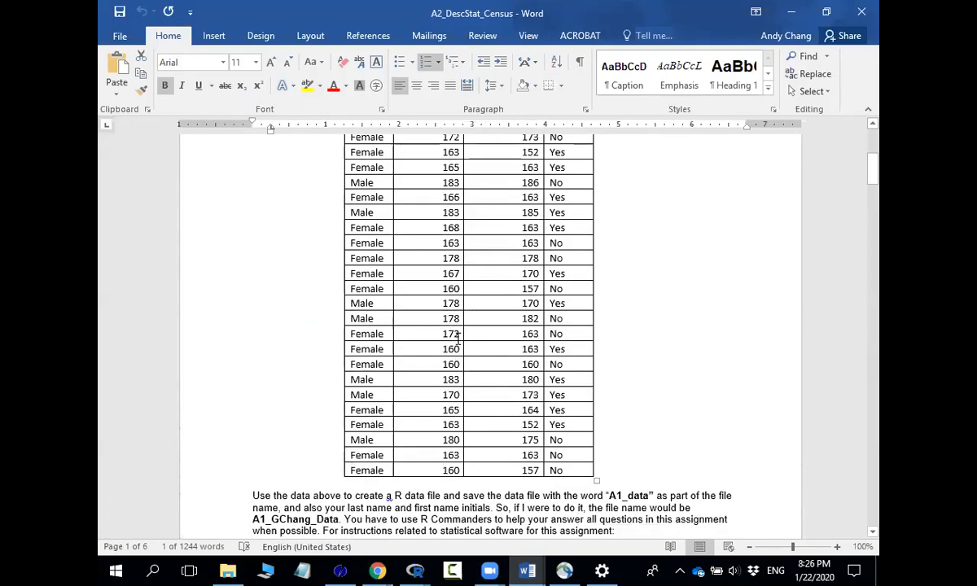
scroll(458, 288, "up", 8)
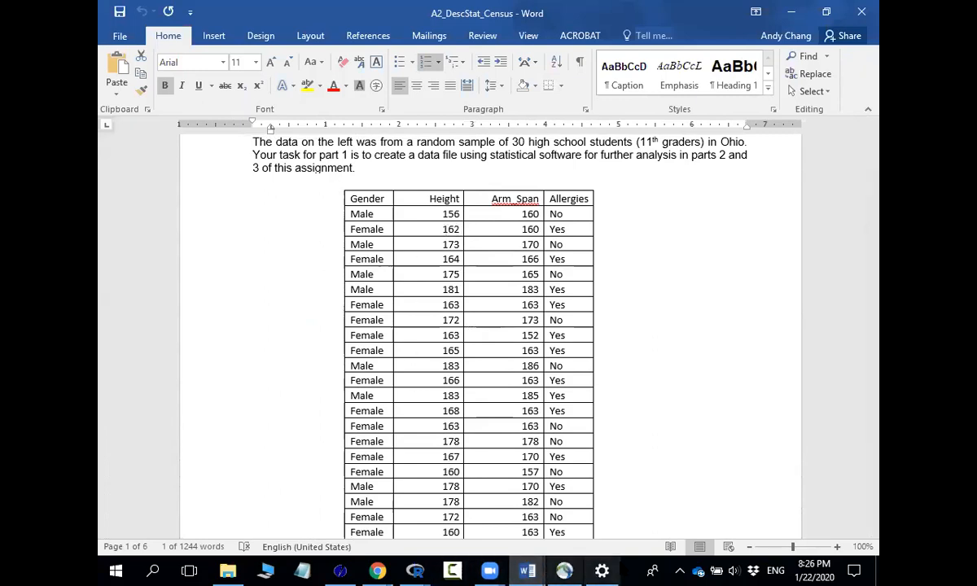
mouse_move(415, 570)
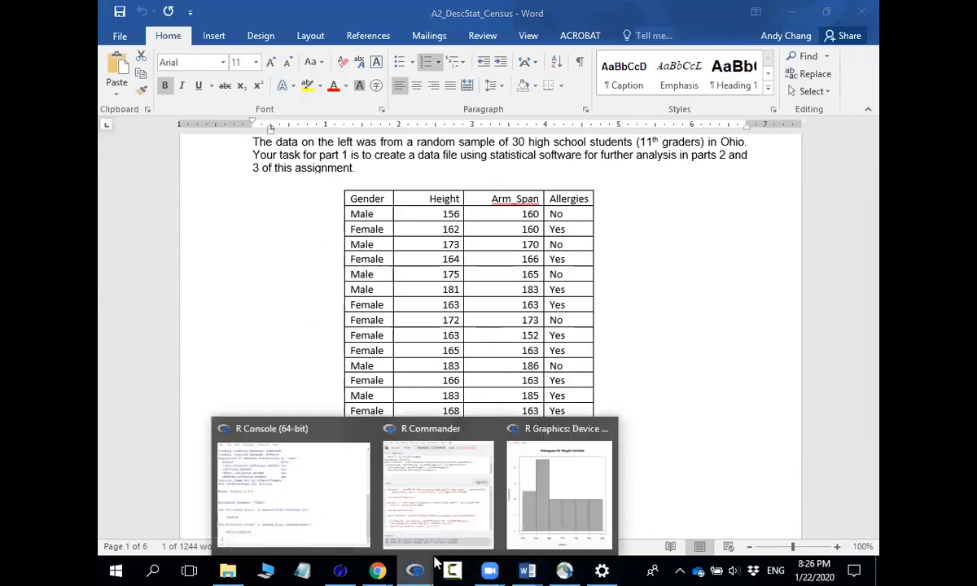
left_click(534, 513)
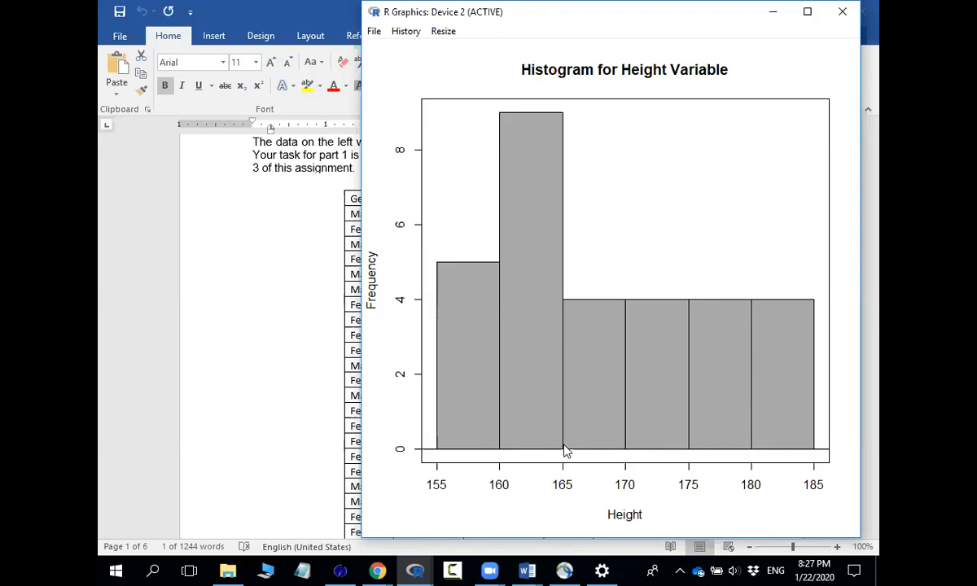
left_click(314, 406)
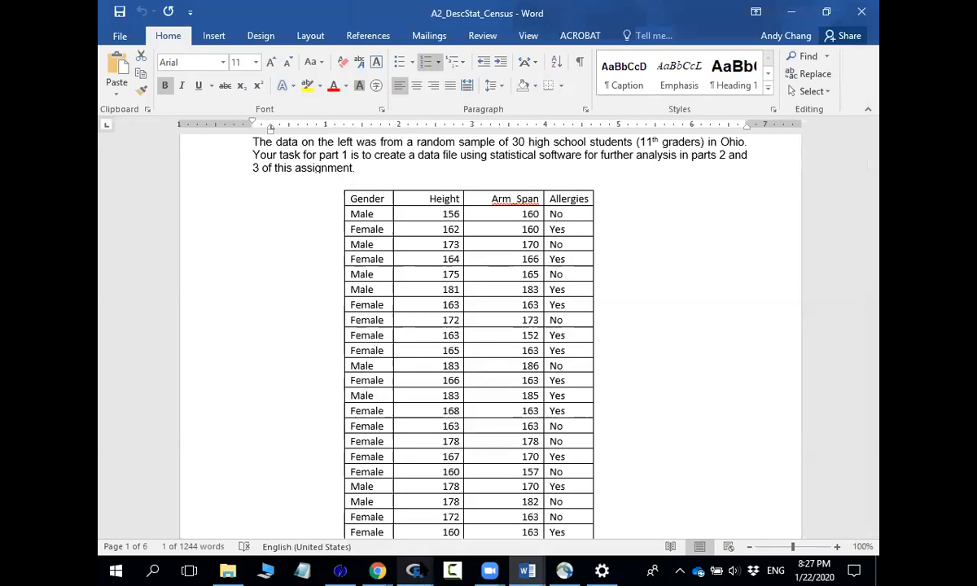
- Go back to R Commander and confirm the histogram settings to close the dialog
mouse_move(417, 570)
mouse_move(453, 528)
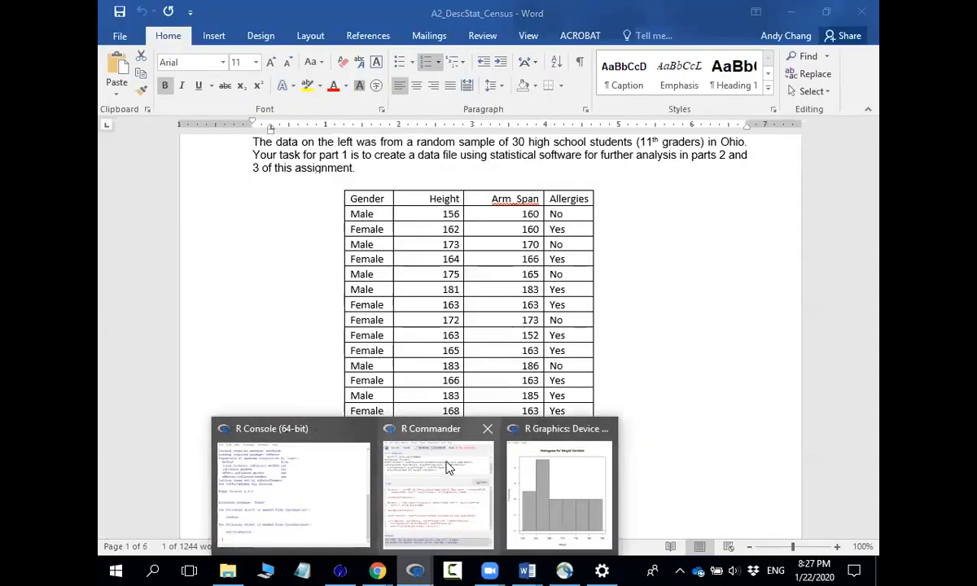
left_click(448, 471)
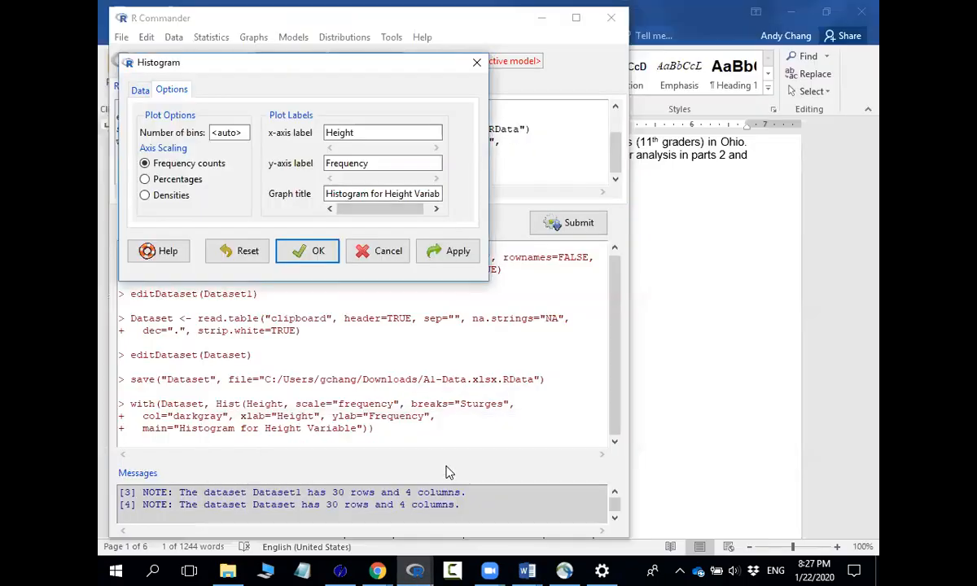
left_click(300, 251)
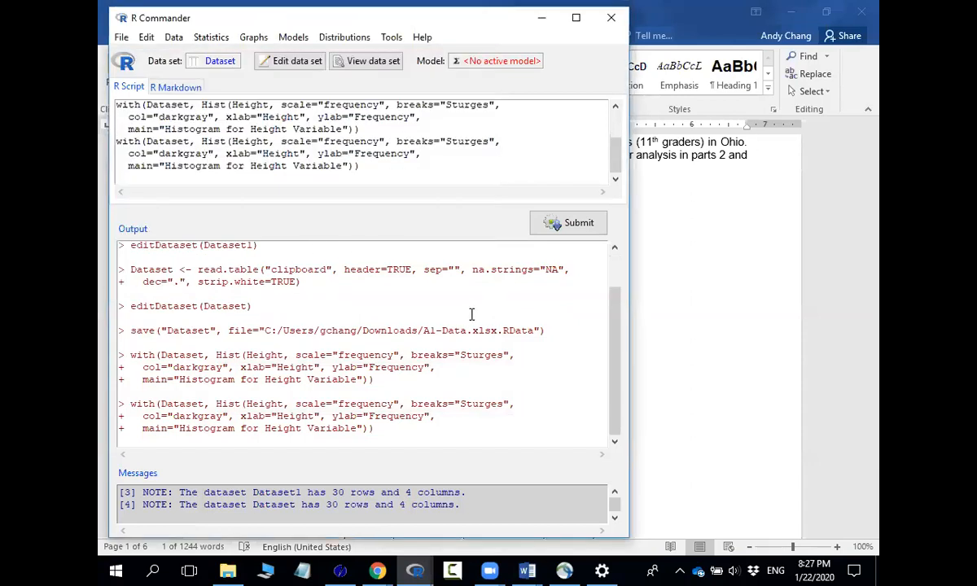
- In the last histogram command of the R script, shorten the main title to "Histogram for Height"
scroll(454, 321, "up", 1)
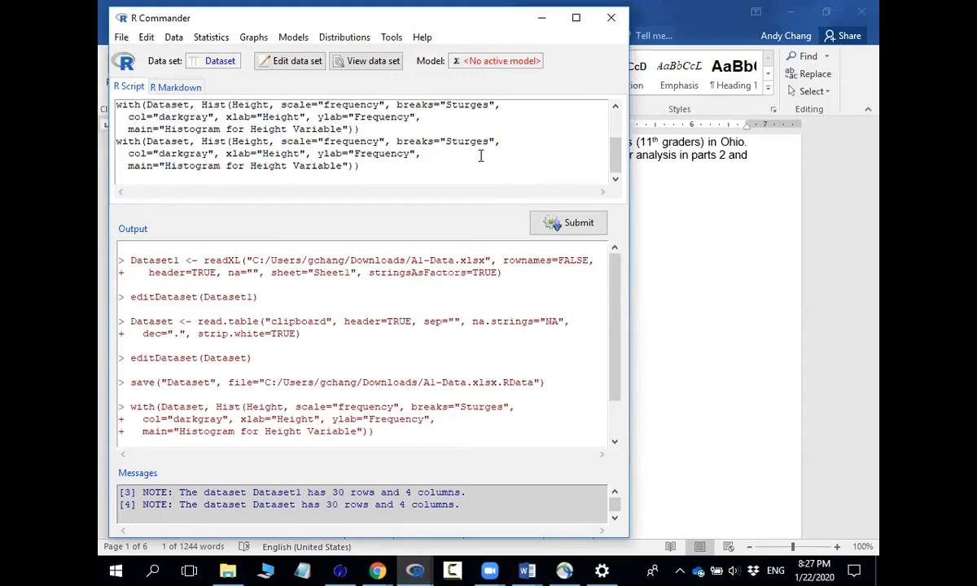
mouse_move(616, 151)
left_mouse_down()
mouse_move(617, 119)
mouse_move(616, 144)
left_mouse_up()
left_click_drag(118, 143, 362, 167)
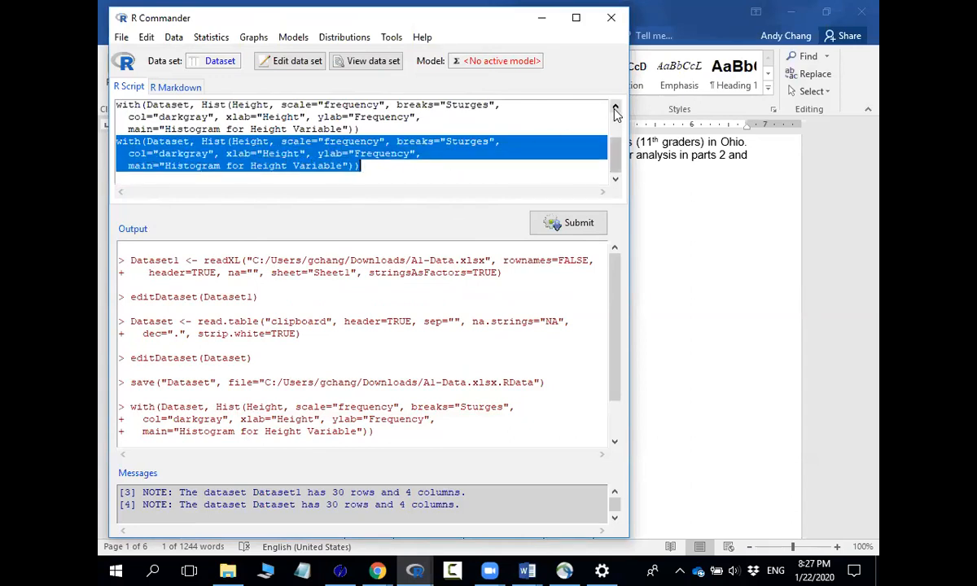
left_click(378, 170)
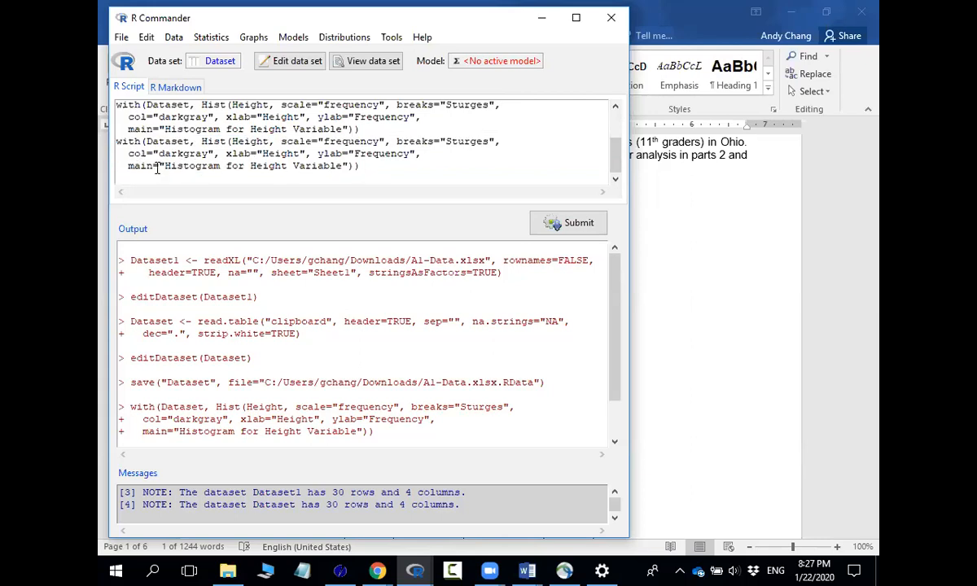
left_click_drag(164, 167, 342, 171)
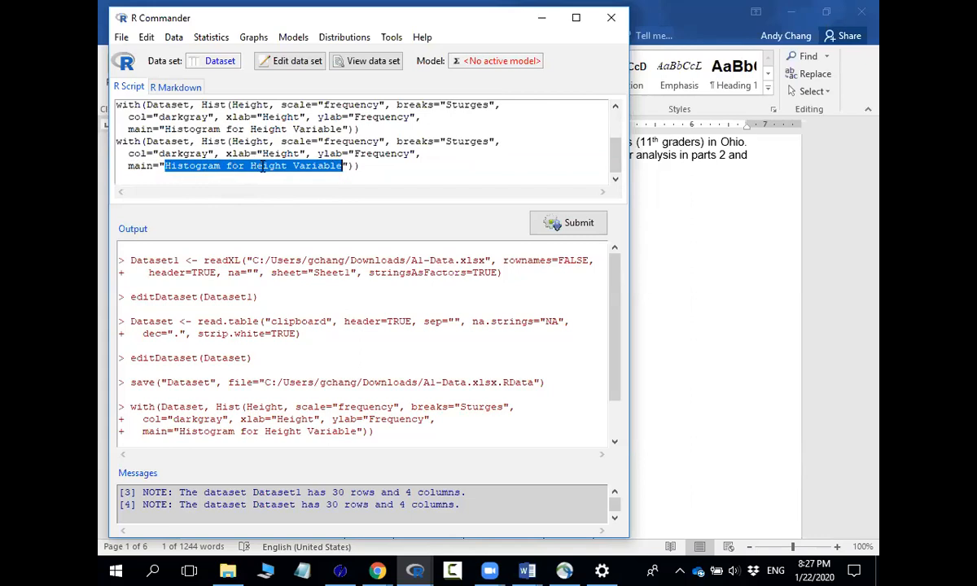
left_click(288, 168)
left_click_drag(288, 167, 339, 167)
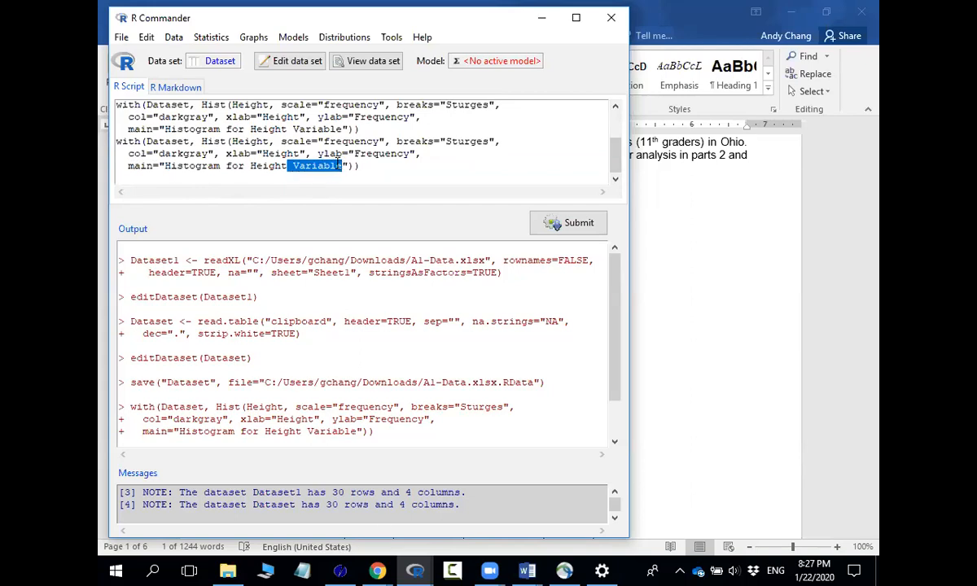
key("Delete")
- Rerun the edited histogram command, check the title in the plot window, and close that window
left_click_drag(337, 165, 117, 144)
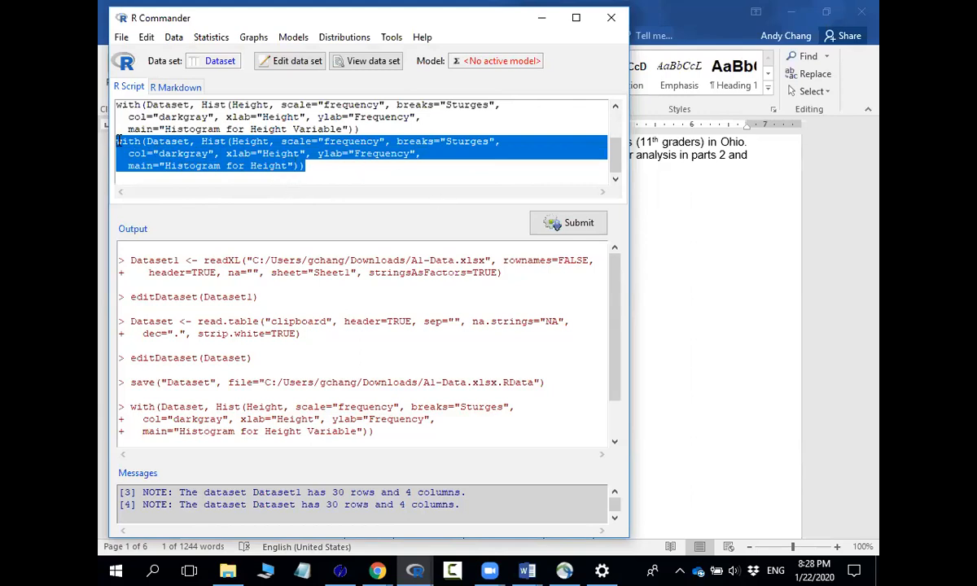
left_click_drag(119, 141, 318, 170)
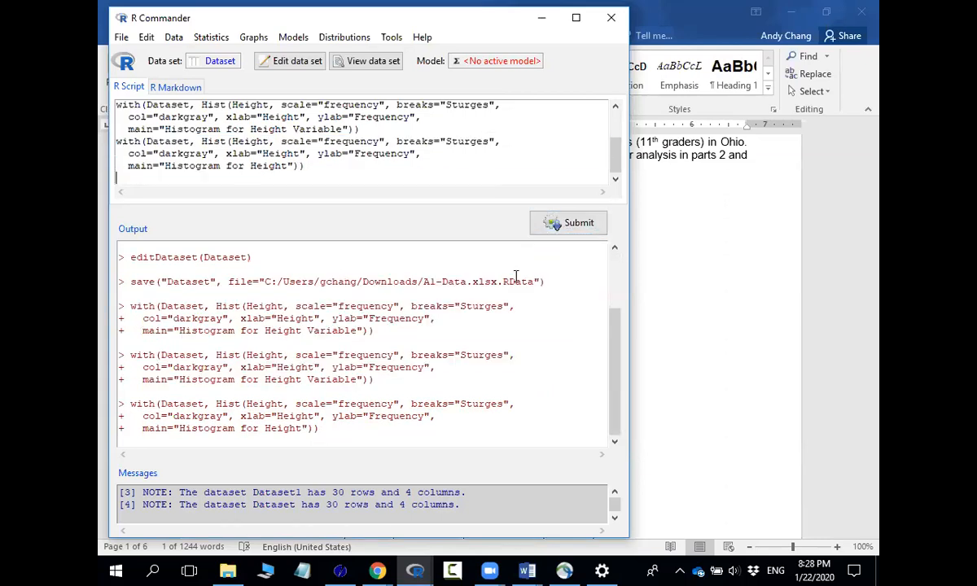
left_click(414, 570)
left_click(518, 518)
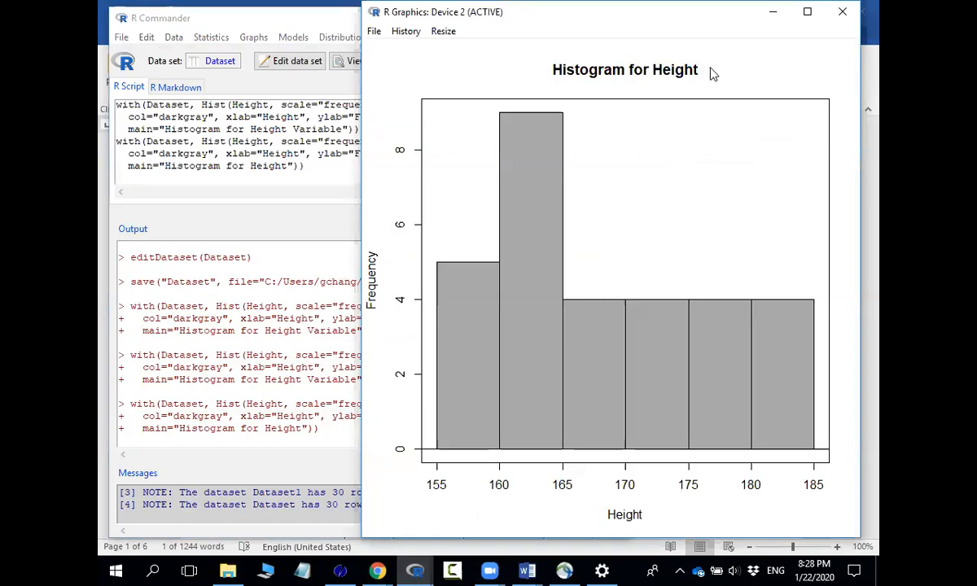
left_click(843, 13)
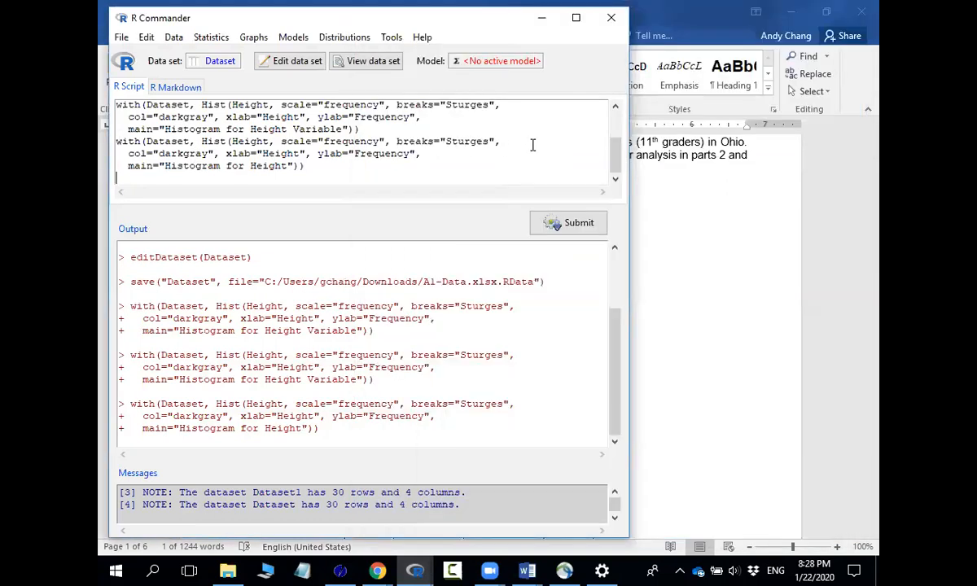
scroll(616, 107, "up", 5)
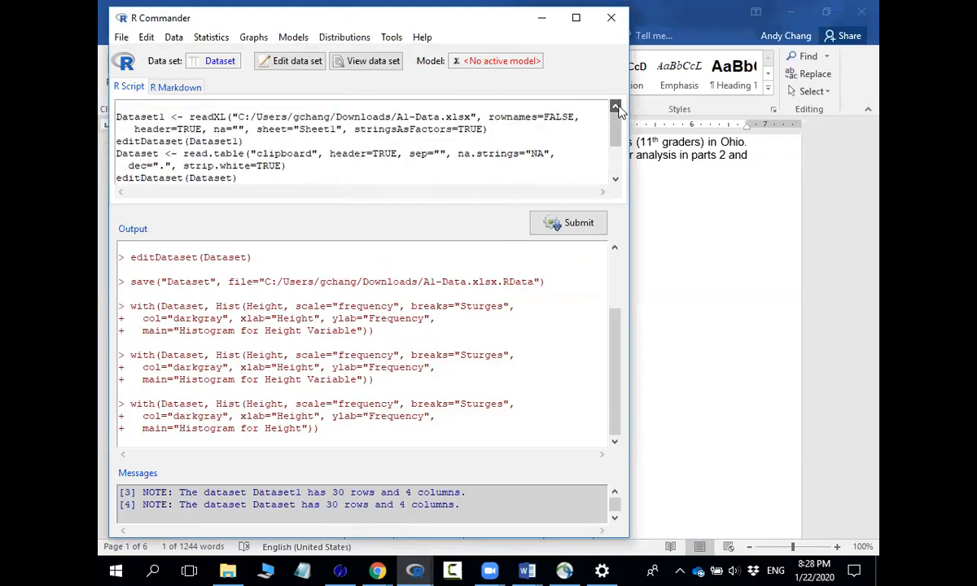
scroll(616, 179, "down", 8)
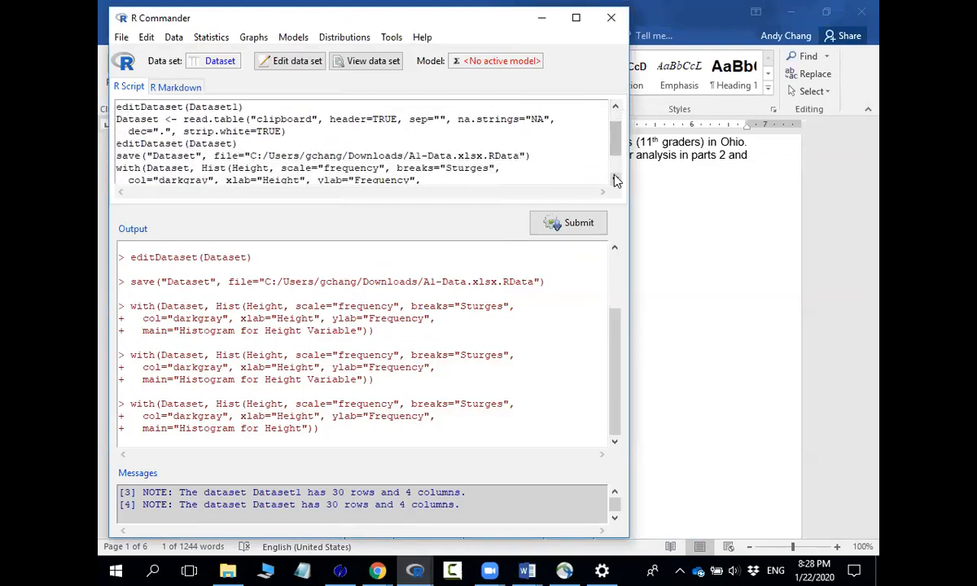
scroll(616, 180, "down", 6)
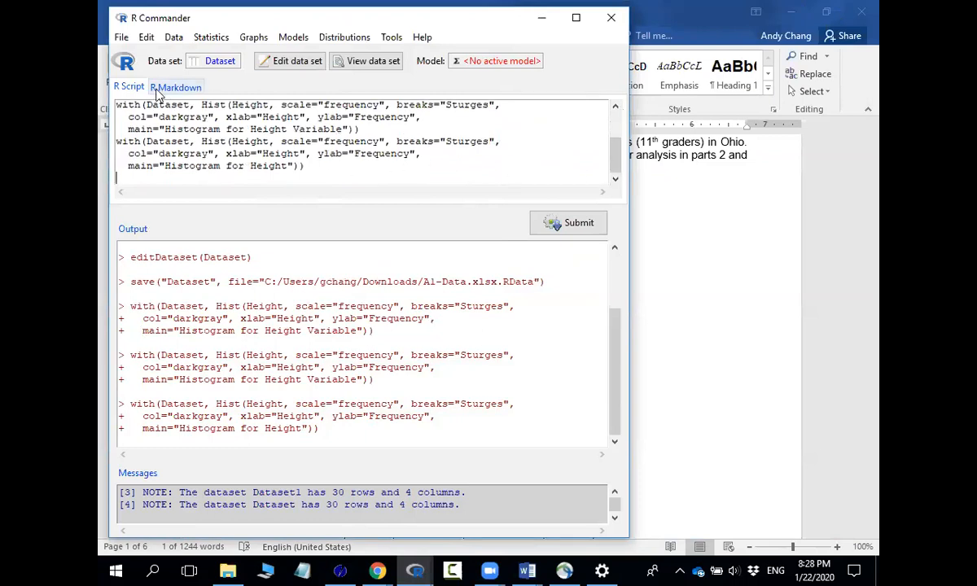
left_click_drag(117, 141, 306, 169)
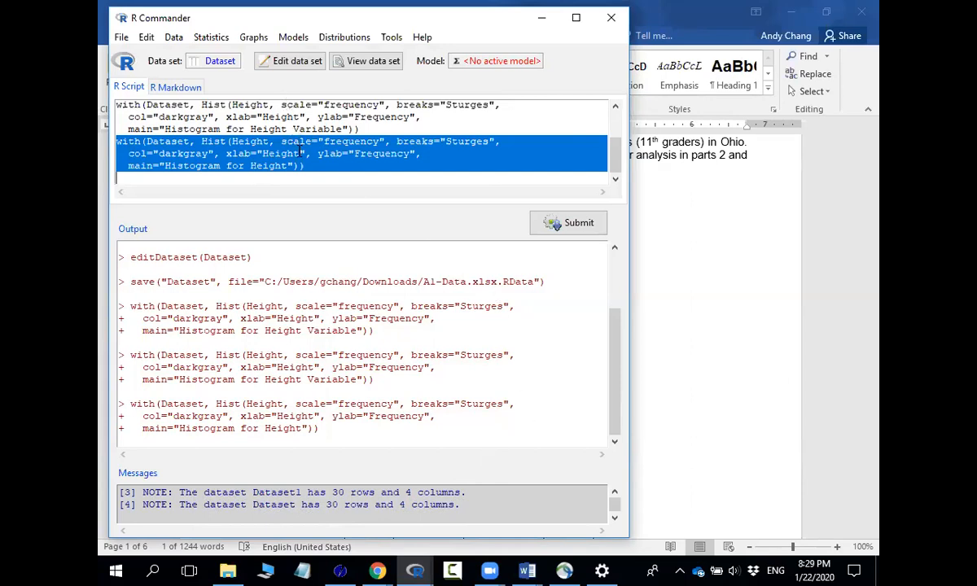
- Create a boxplot of the Height variable with automatic outlier identification and automatic plot labels
left_click(253, 37)
mouse_move(211, 36)
mouse_move(253, 41)
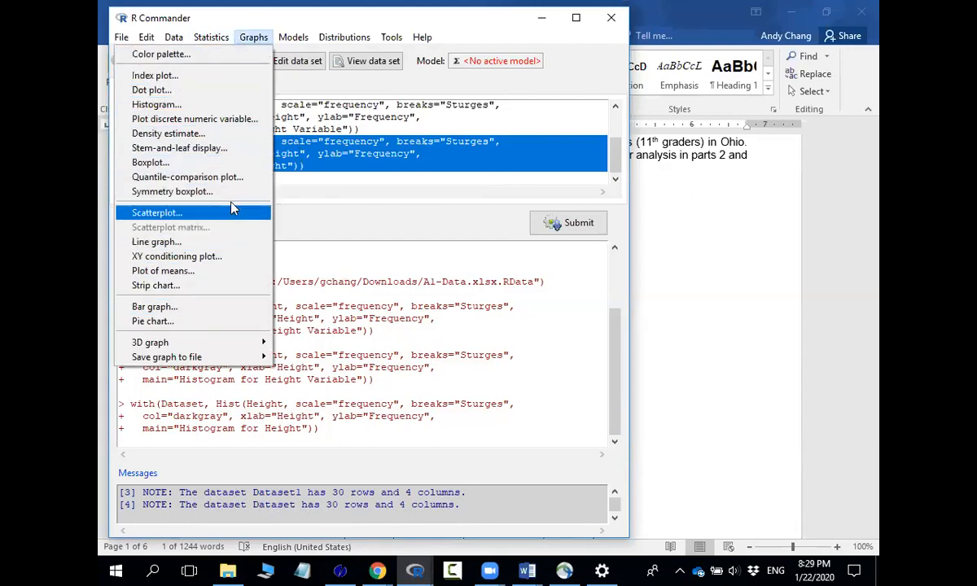
left_click(227, 162)
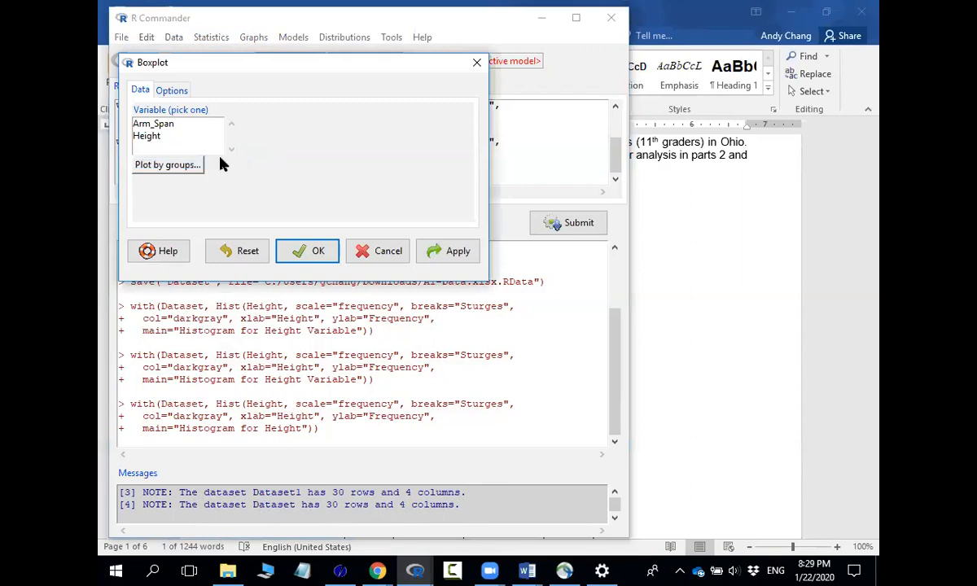
left_click(151, 135)
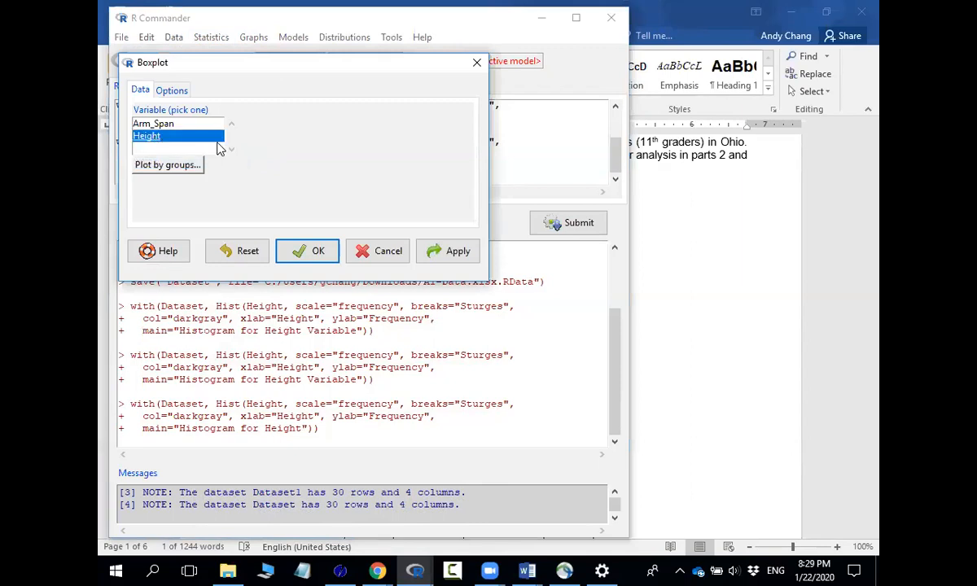
left_click(180, 91)
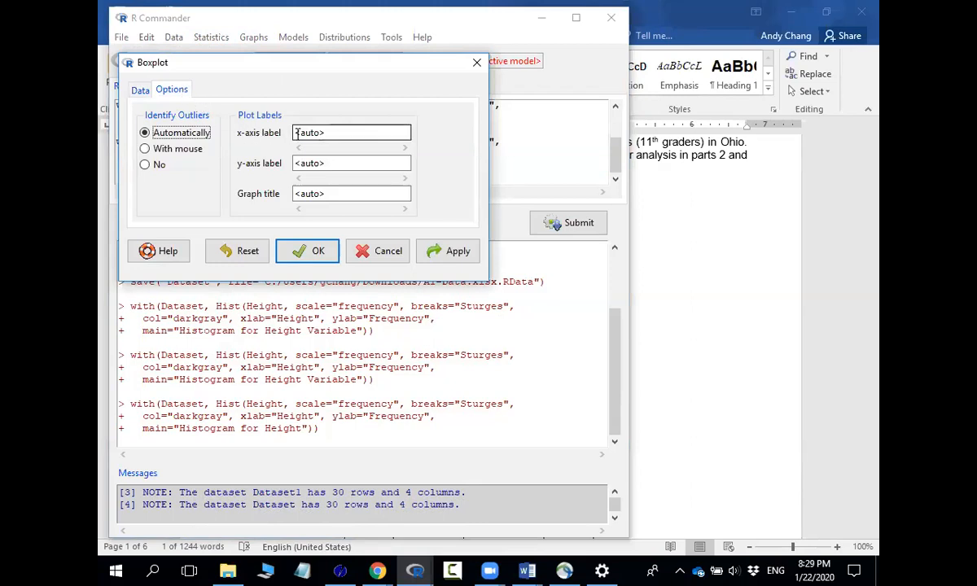
left_click(308, 165)
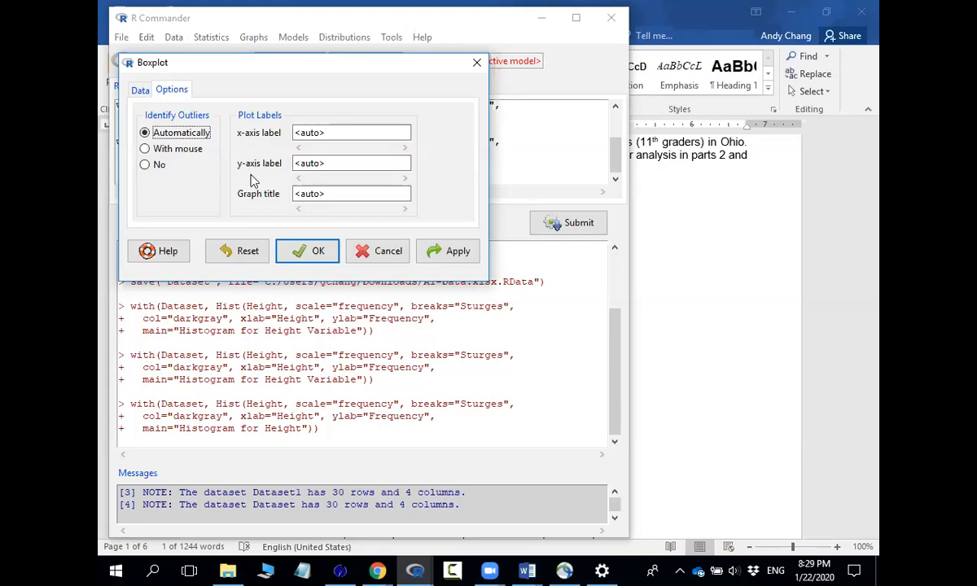
left_click(320, 254)
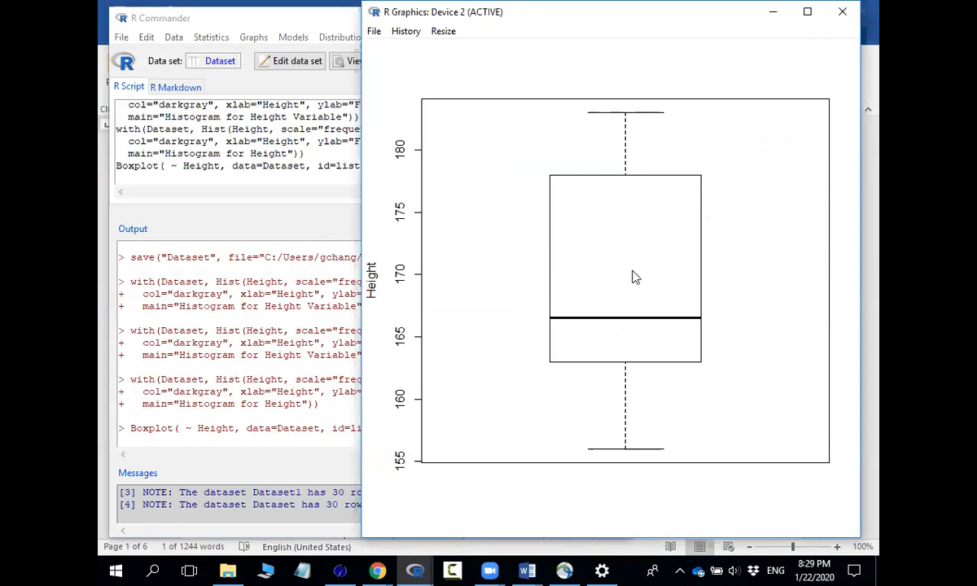
- Switch to the A2_DescStat_Census Word document and locate the chart placeholder under question 1 of Part 2
left_click(526, 570)
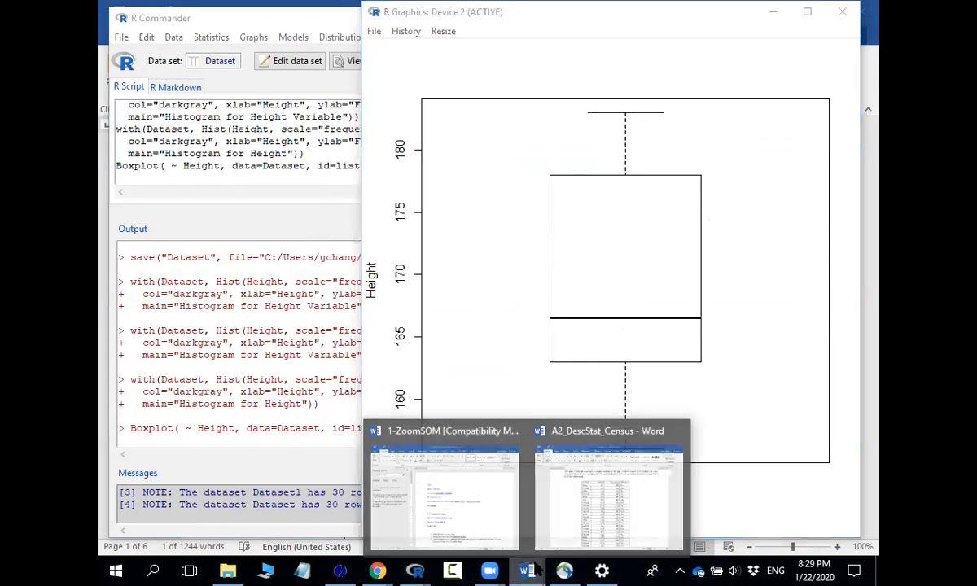
left_click(581, 505)
scroll(499, 391, "down", 10)
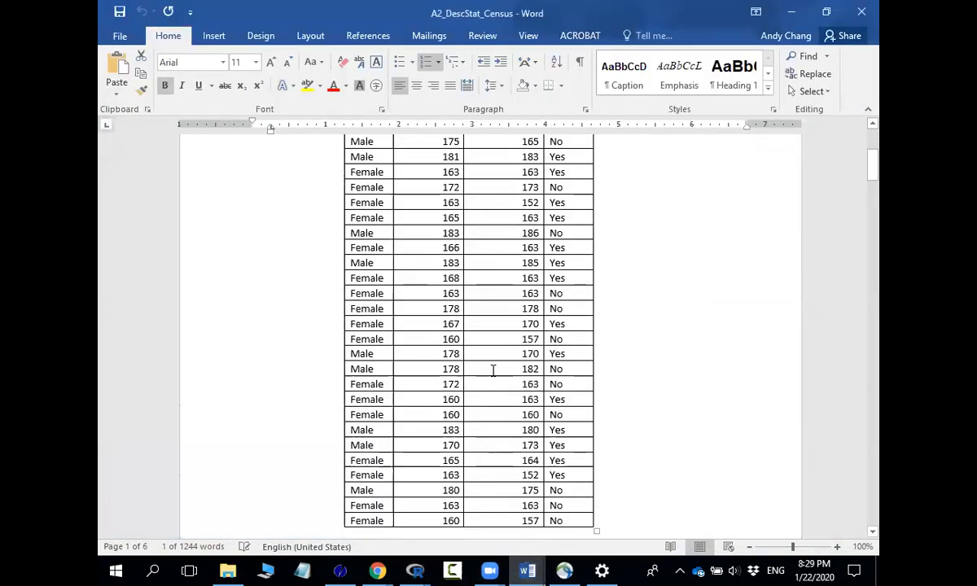
scroll(490, 372, "down", 6)
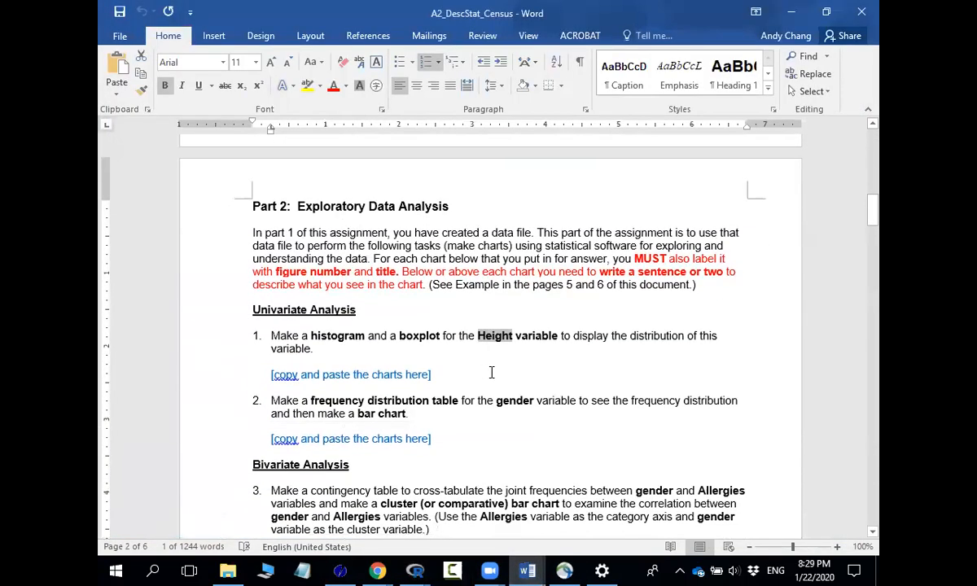
left_click_drag(462, 375, 267, 372)
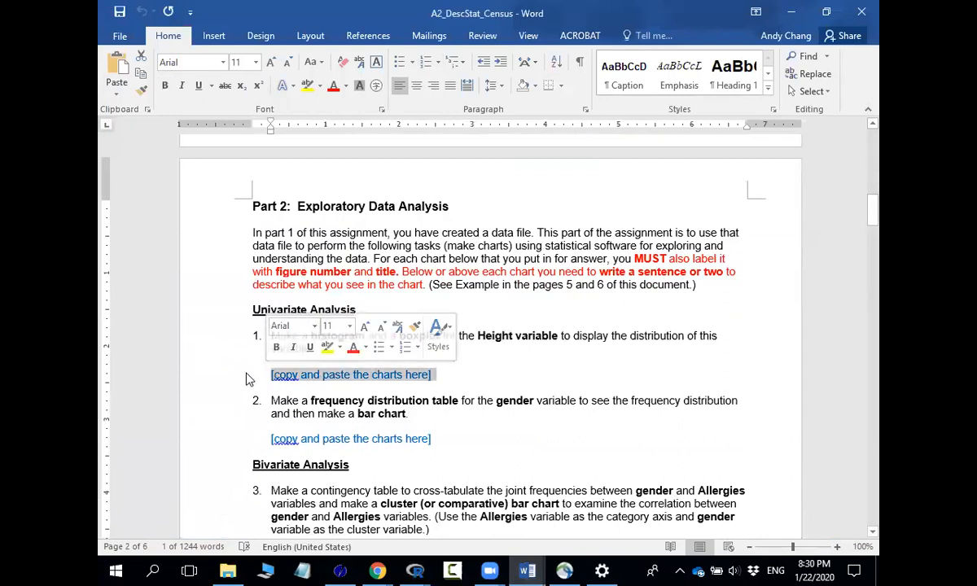
left_click(399, 358)
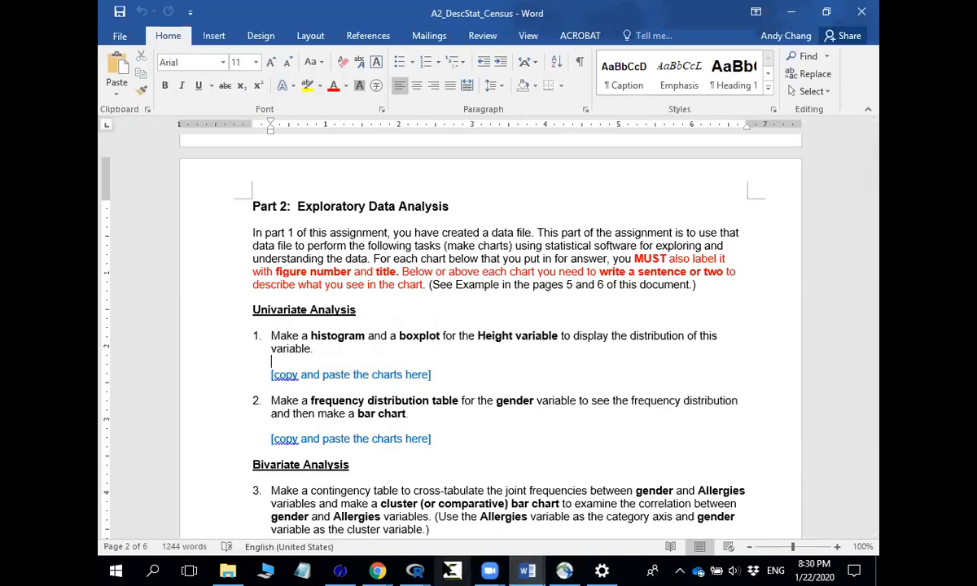
- Return to the R Graphics window and copy the Height boxplot as a bitmap
mouse_move(416, 570)
left_click(584, 511)
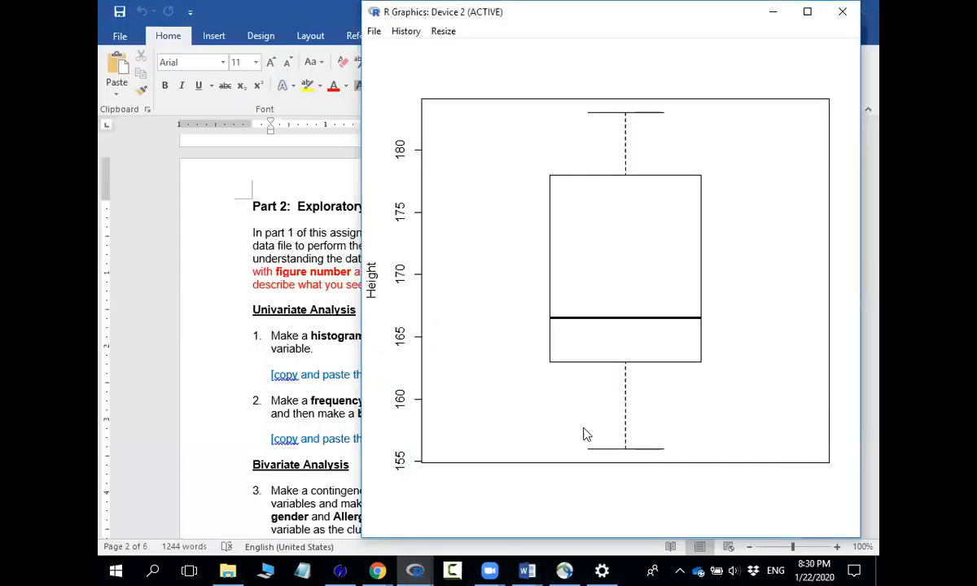
right_click(438, 74)
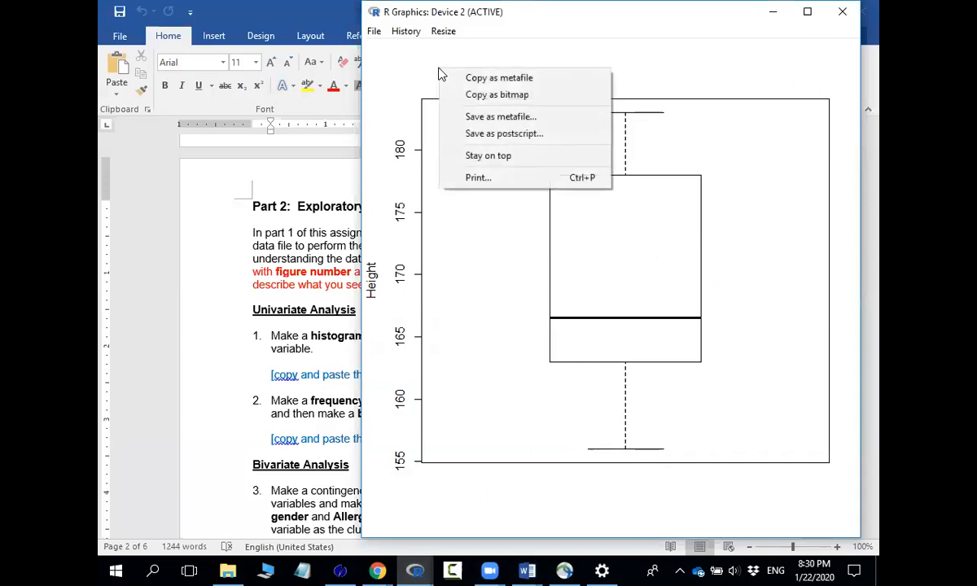
left_click(512, 96)
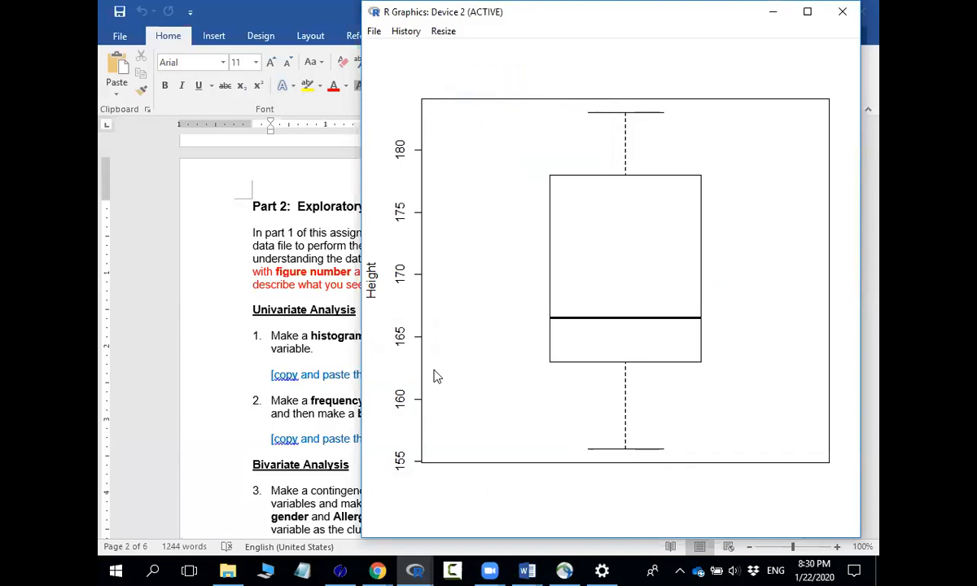
- Back in the A2_DescStat_Census document, replace question 1's "[copy and paste the charts here]" placeholder with the copied boxplot
mouse_move(527, 570)
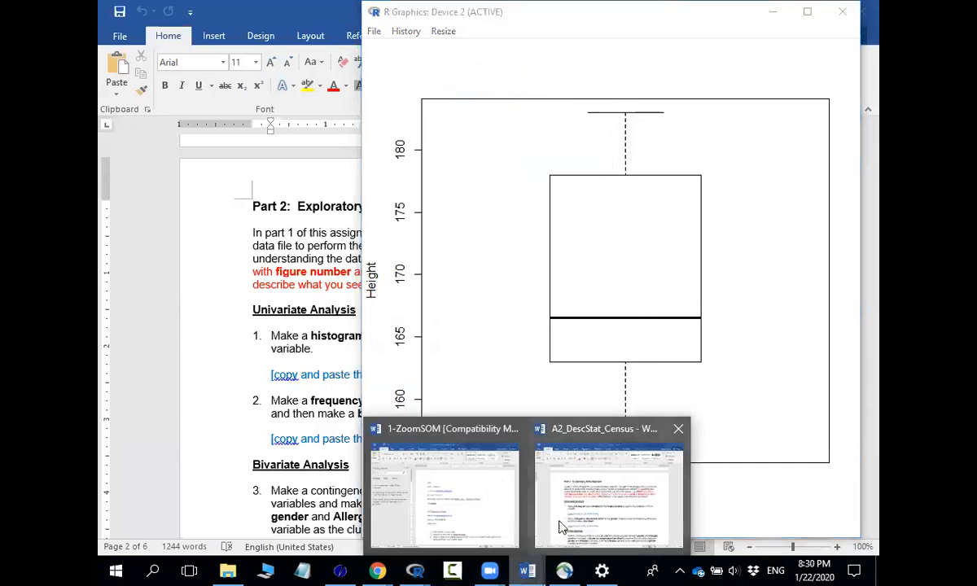
left_click(538, 458)
left_click_drag(432, 375, 262, 379)
right_click(262, 378)
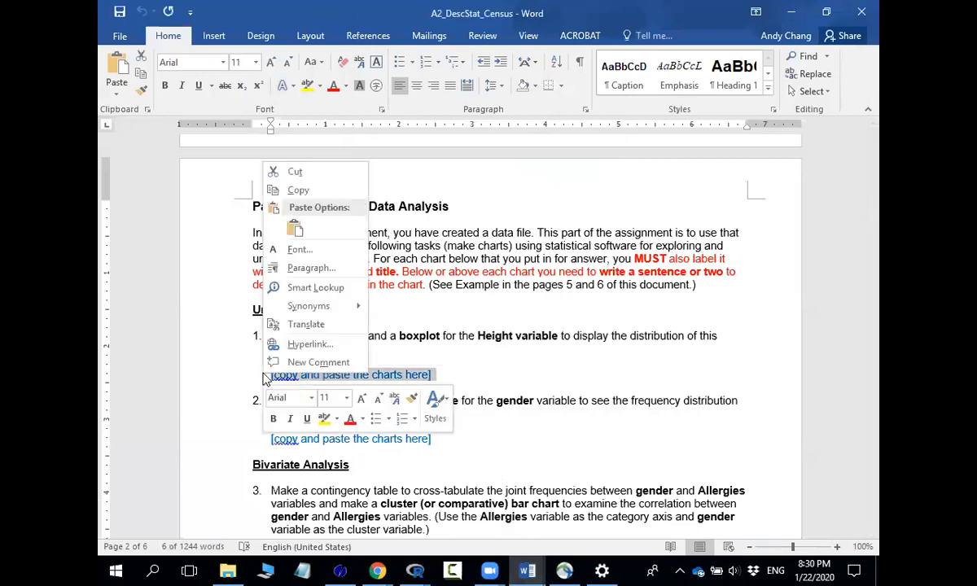
left_click(296, 231)
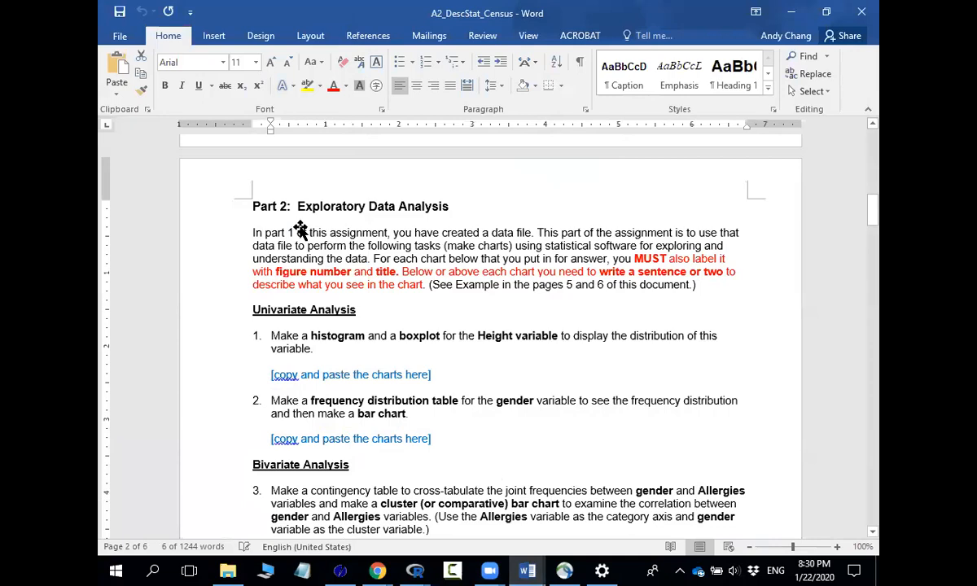
- Shrink the pasted boxplot picture proportionally to about 2.7 inches wide
left_click(462, 422)
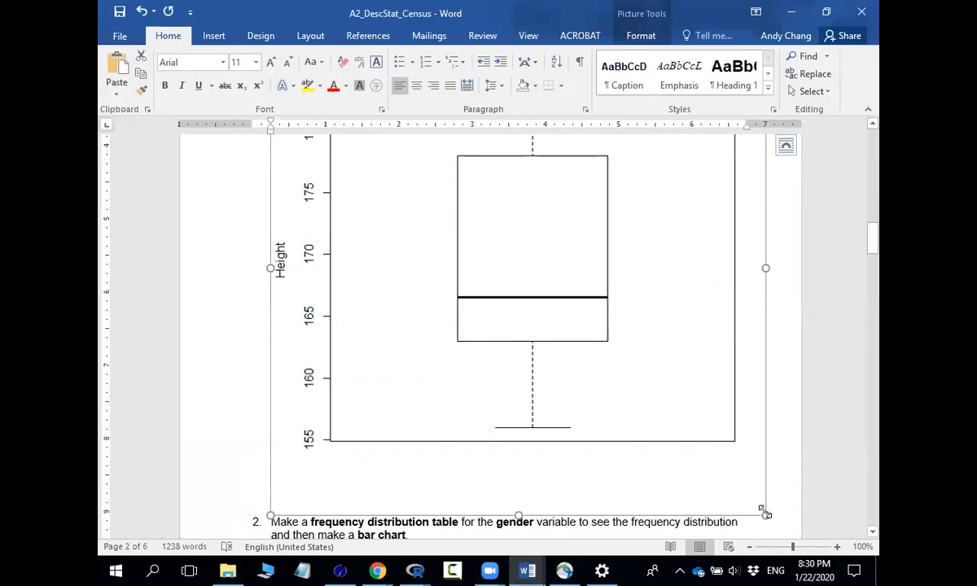
left_click_drag(765, 517, 410, 219)
scroll(424, 220, "up", 4)
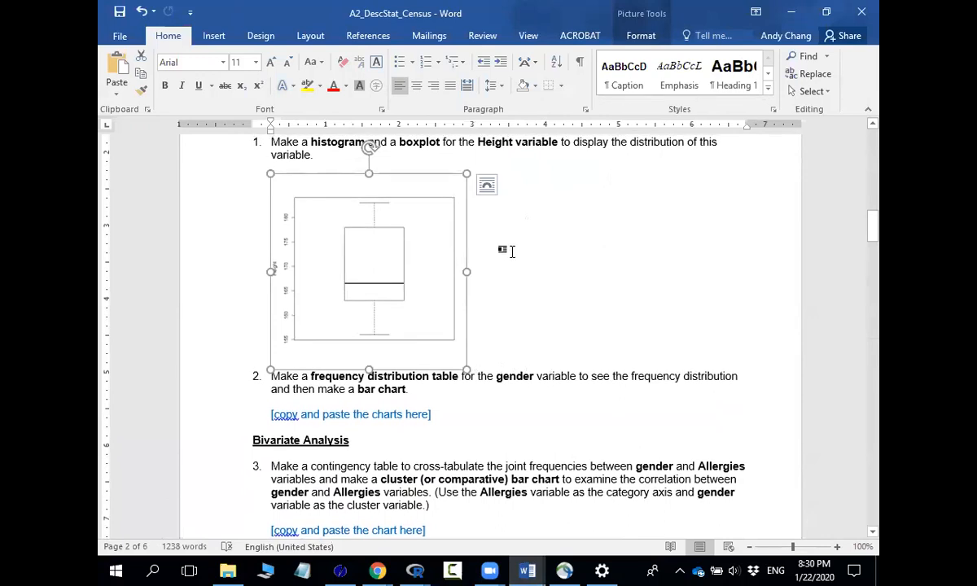
- Delete the boxplot picture from question 1
left_click(488, 246)
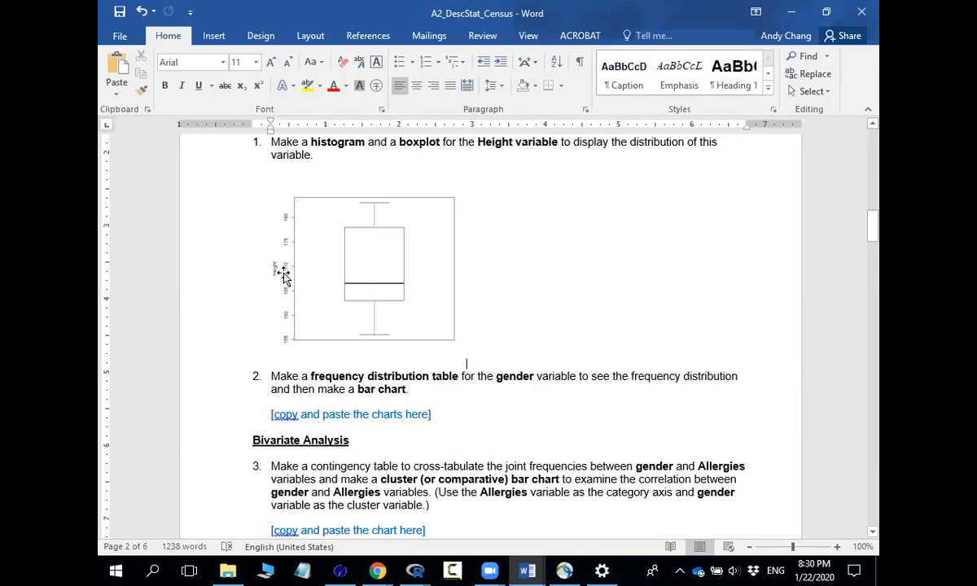
left_click(396, 268)
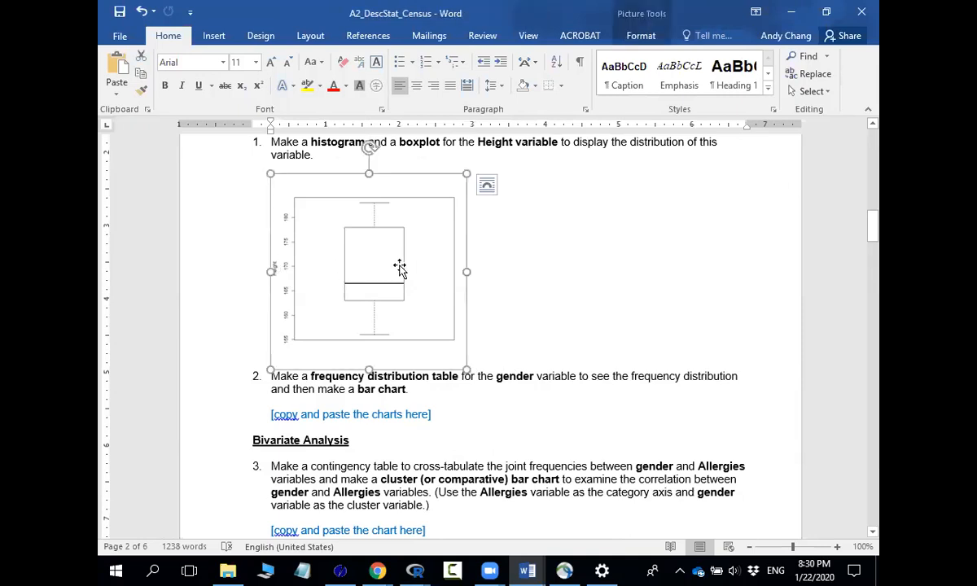
key("Delete")
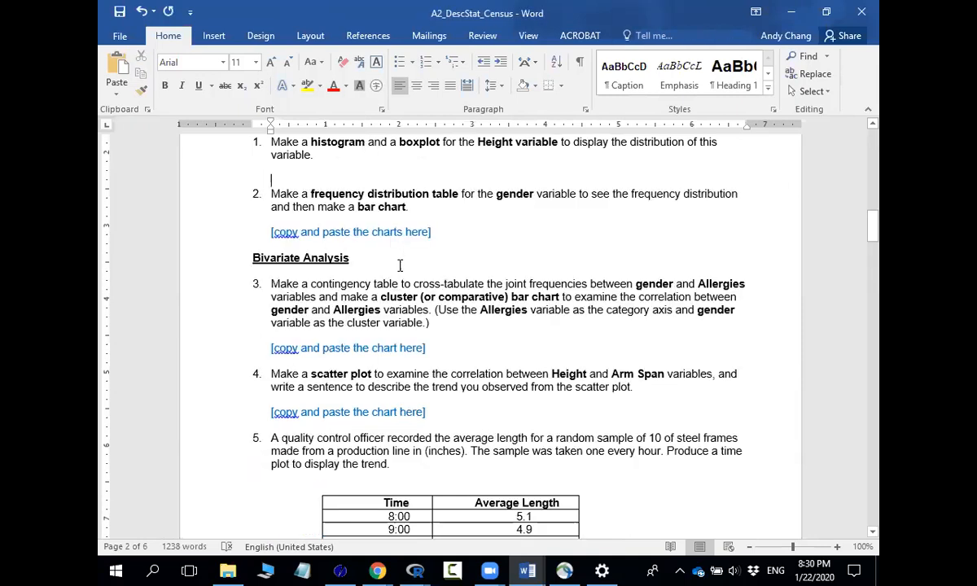
- In the R Graphics window, shrink the plot window to a smaller size and copy the Height boxplot as a bitmap
mouse_move(417, 570)
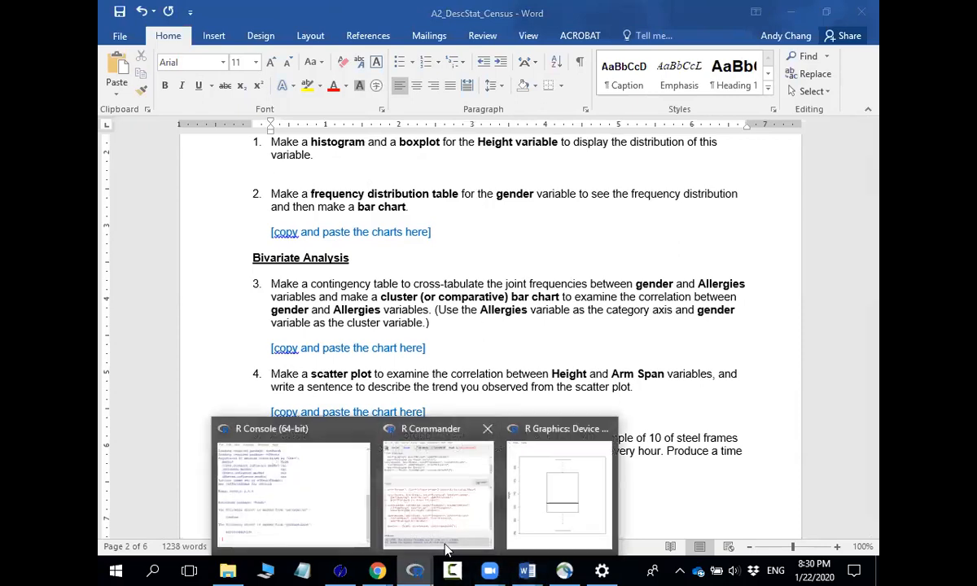
left_click(542, 514)
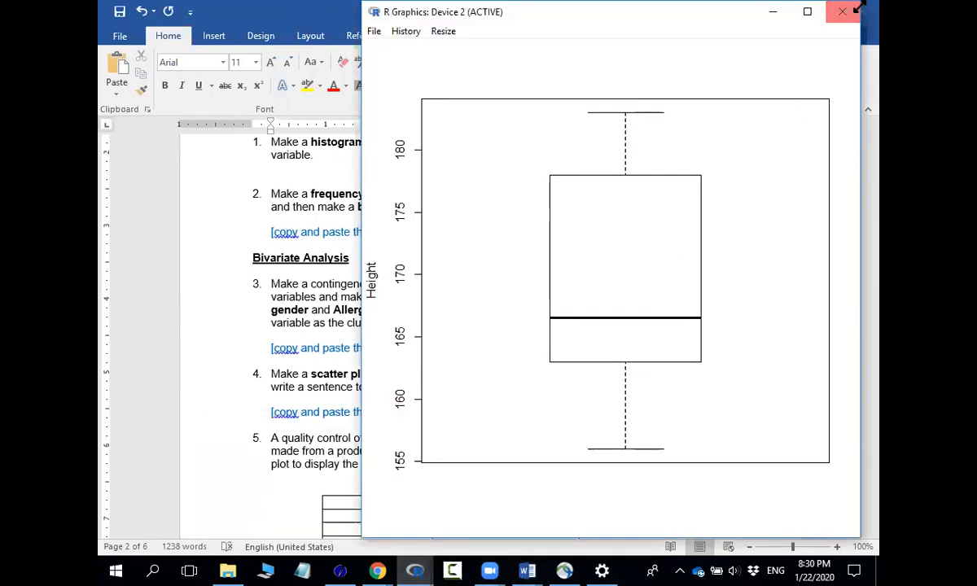
left_click_drag(858, 6, 651, 257)
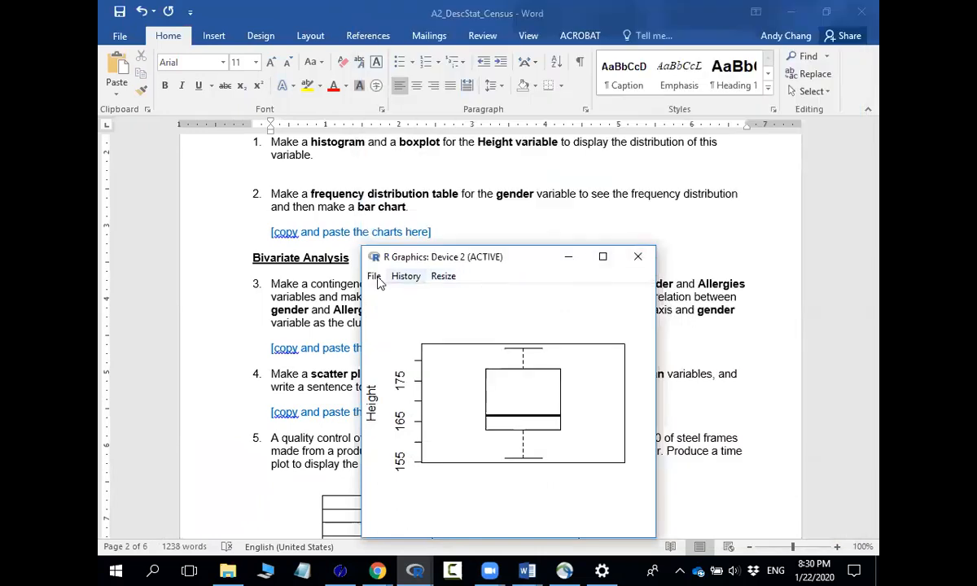
right_click(415, 308)
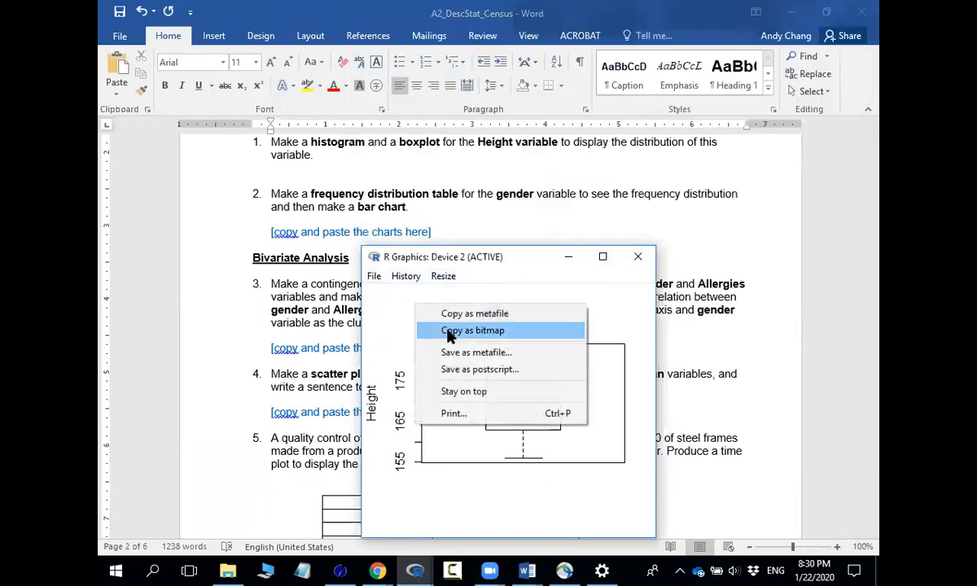
left_click(449, 331)
- Paste the boxplot under question 1 in the A2_DescStat_Census document and shrink it proportionally to about 3 inches wide
left_click(387, 173)
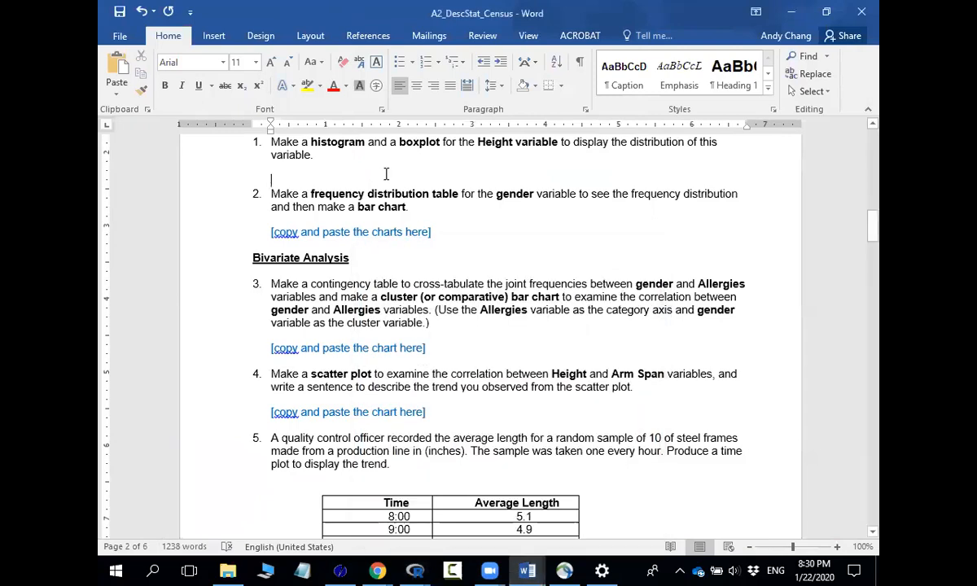
right_click(382, 174)
left_click(412, 241)
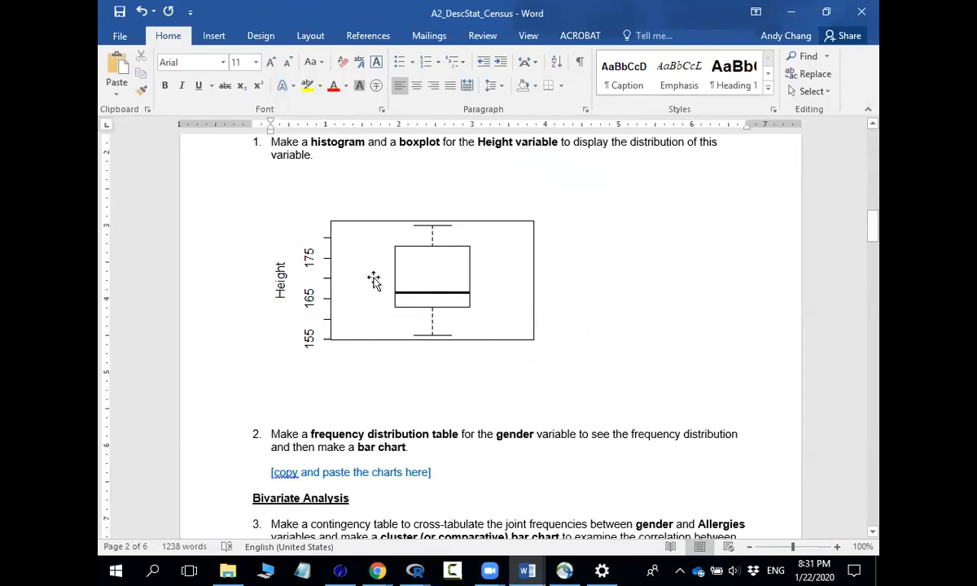
left_click(414, 287)
left_click_drag(561, 408, 463, 348)
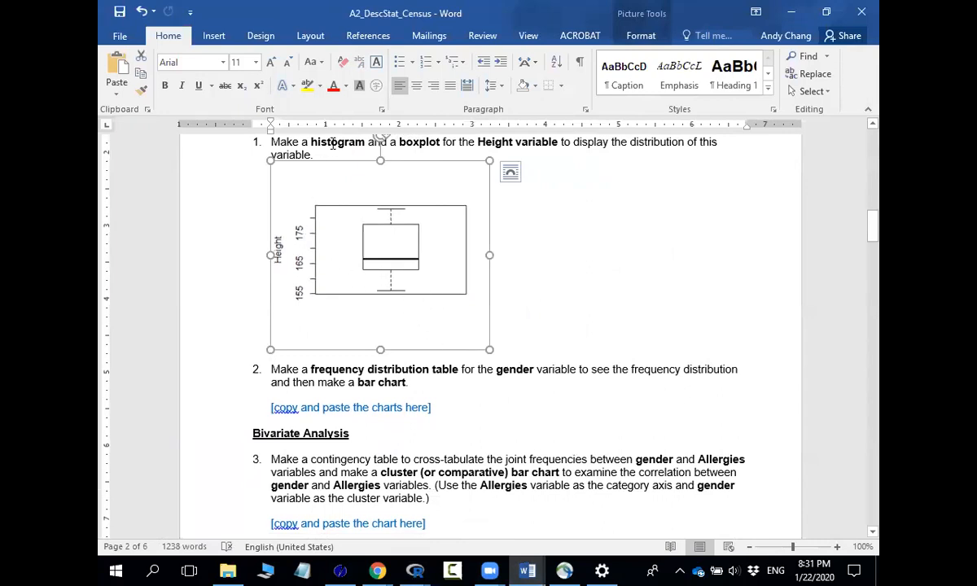
left_click(542, 243)
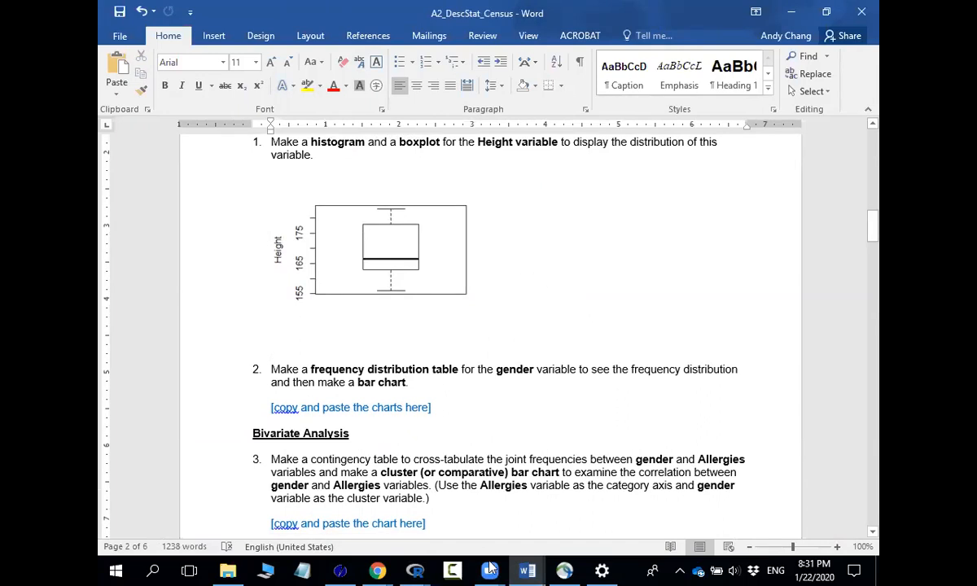
- Switch to R Commander and rerun the script command that draws the "Histogram for Height" chart
left_click(416, 570)
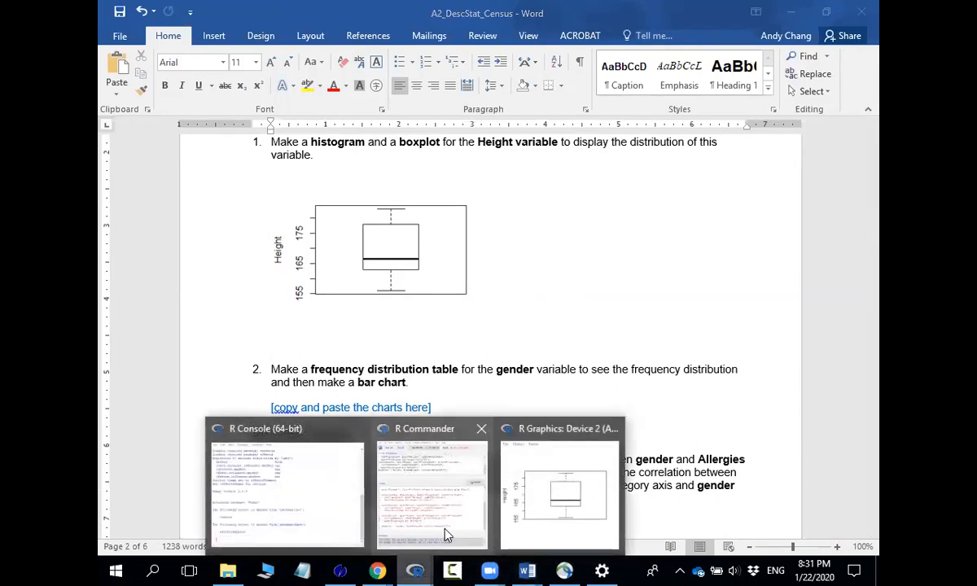
left_click(446, 535)
left_click_drag(321, 150, 106, 127)
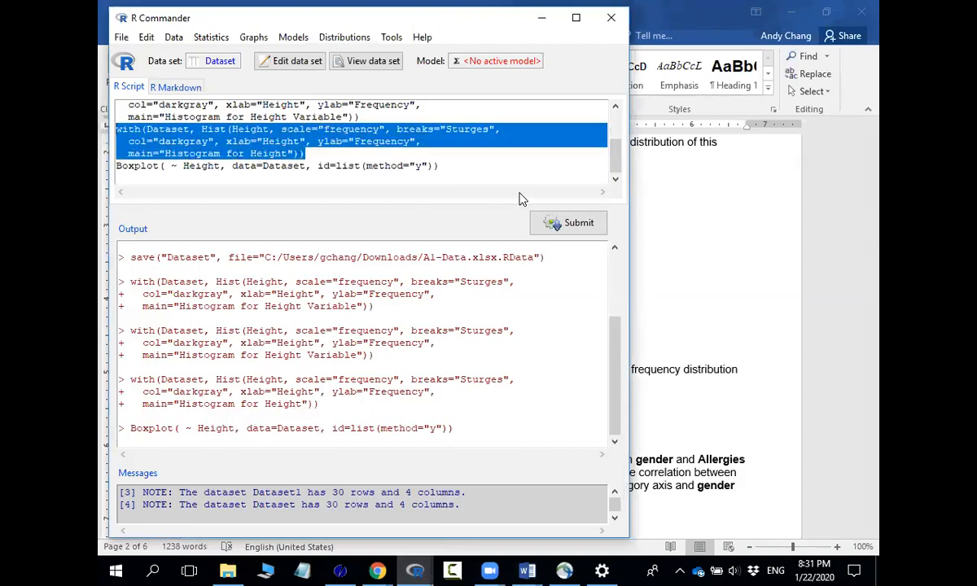
left_click(547, 223)
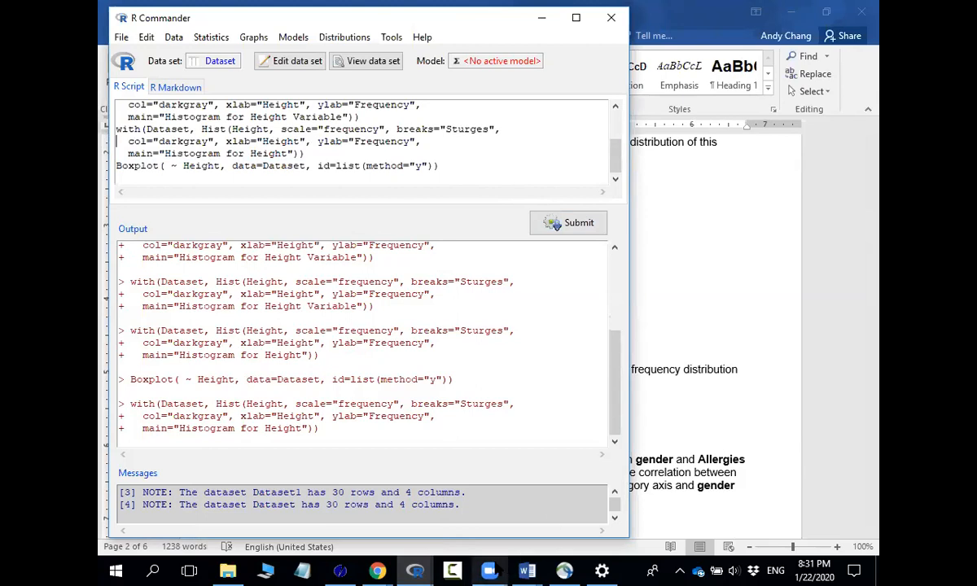
- Bring up the R Graphics window and copy the Height histogram as a bitmap
mouse_move(415, 566)
left_click(554, 513)
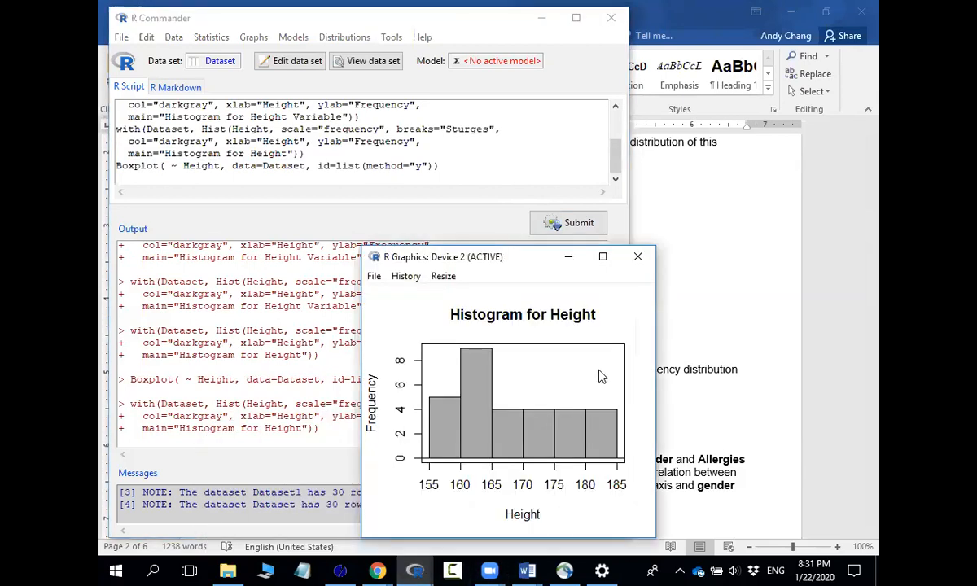
right_click(430, 337)
left_click(457, 360)
- Back in the Word document, paste the copied histogram under question 1, ahead of the boxplot
left_click(707, 344)
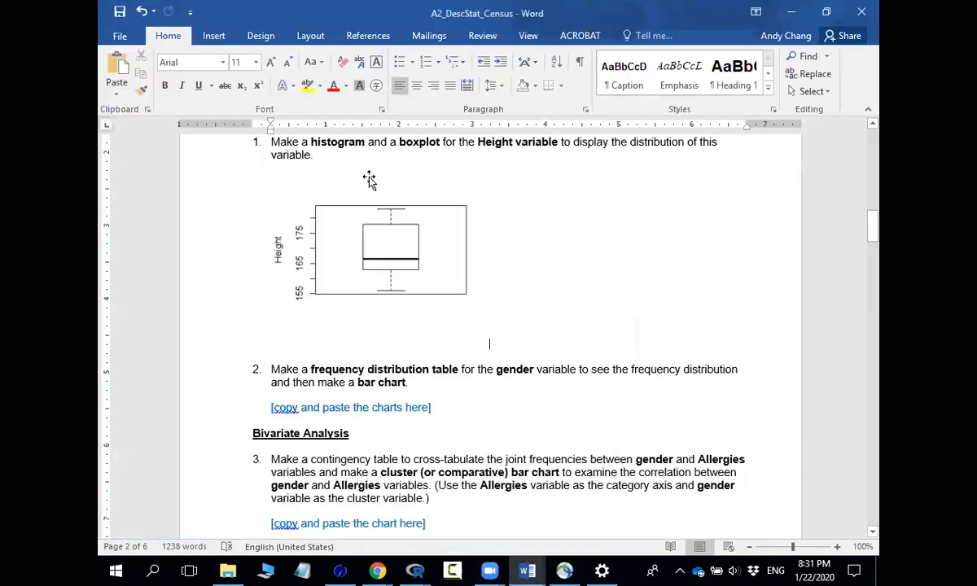
left_click(348, 167)
left_click(250, 265)
right_click(252, 265)
left_click(282, 328)
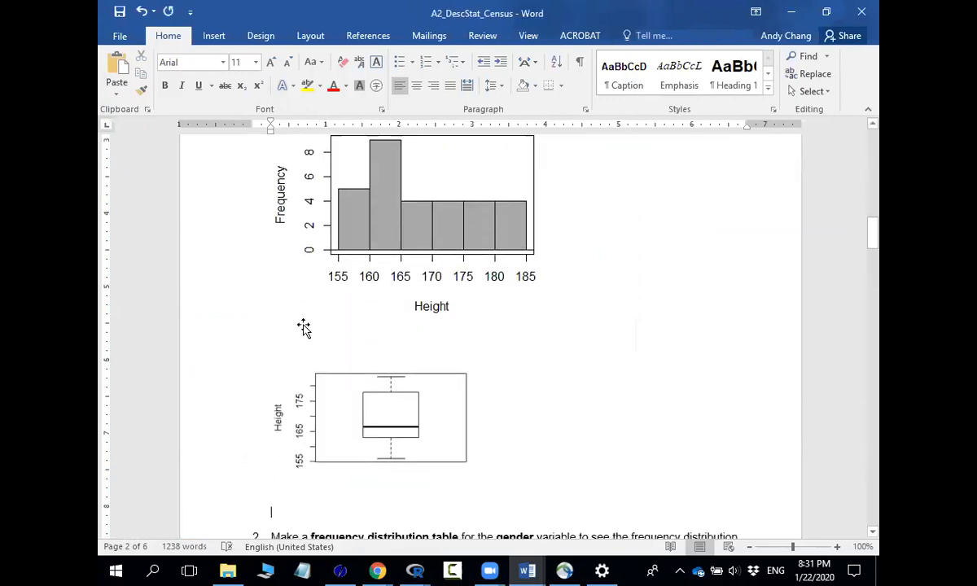
- Shrink the pasted histogram proportionally to about 3.2 inches wide so that it fits beside the boxplot
left_click(480, 281)
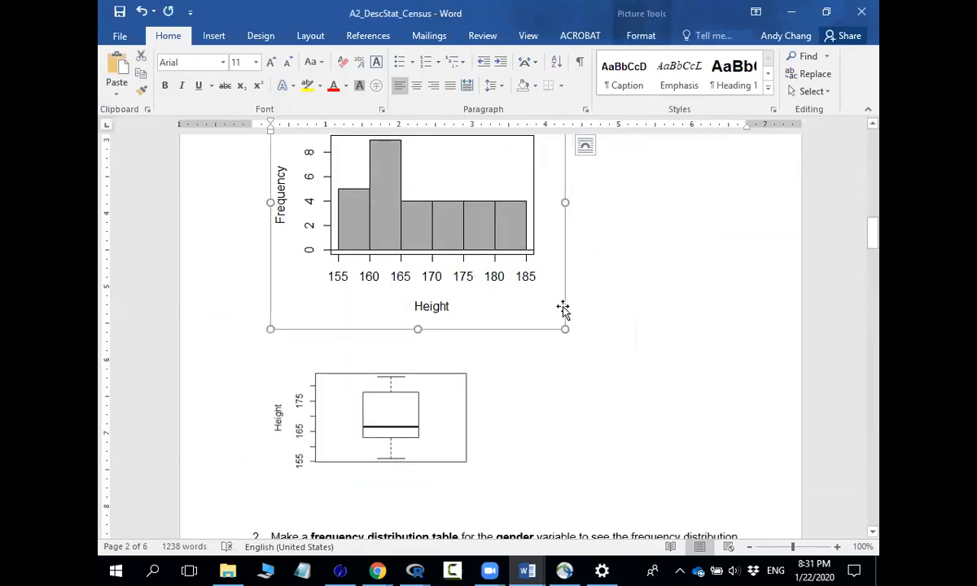
left_click_drag(562, 328, 449, 279)
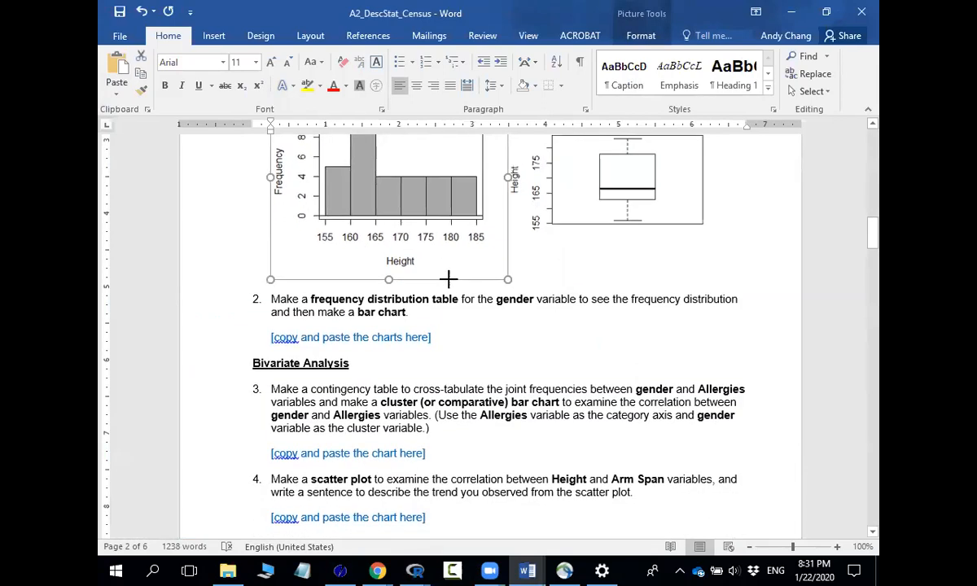
scroll(570, 293, "up", 3)
left_click(702, 323)
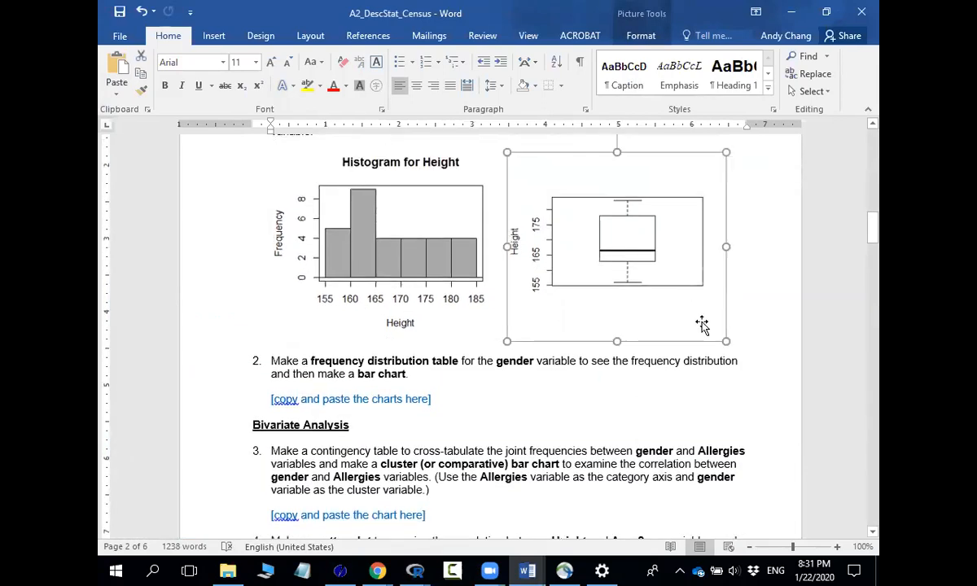
- Move the boxplot below the histogram with line breaks and caption the histogram "Figure 1. Histogram for Height"
scroll(704, 328, "up", 2)
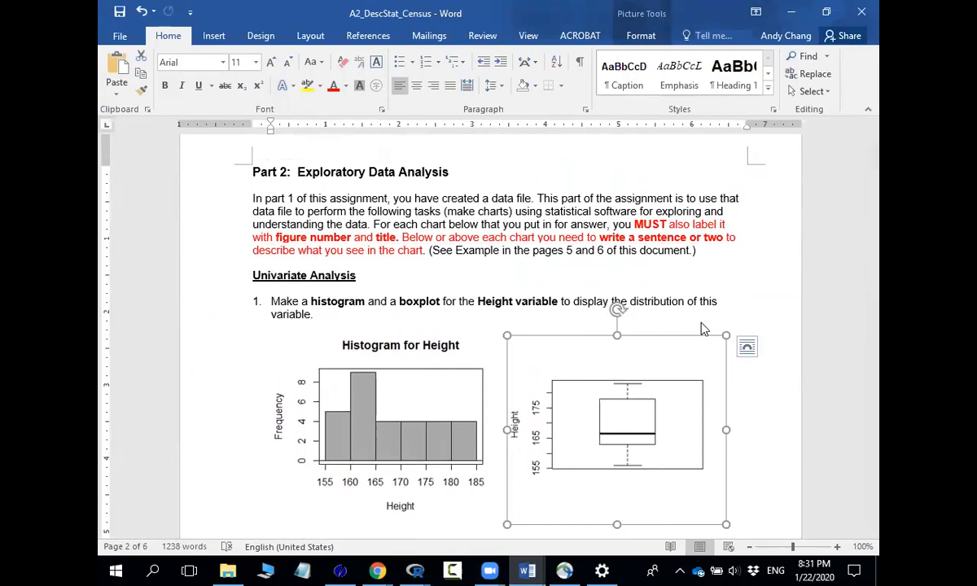
scroll(703, 329, "up", 2)
scroll(701, 331, "down", 4)
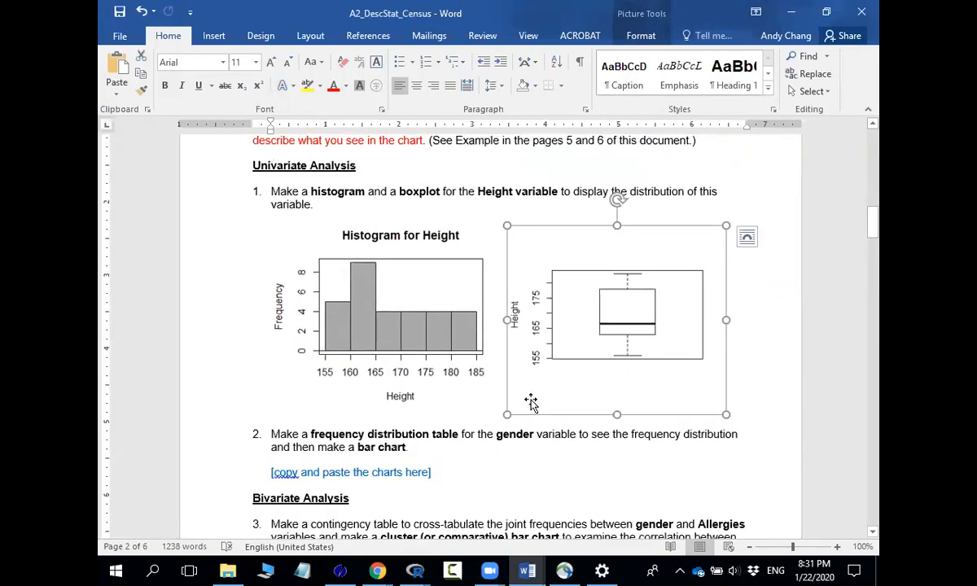
left_click(501, 394)
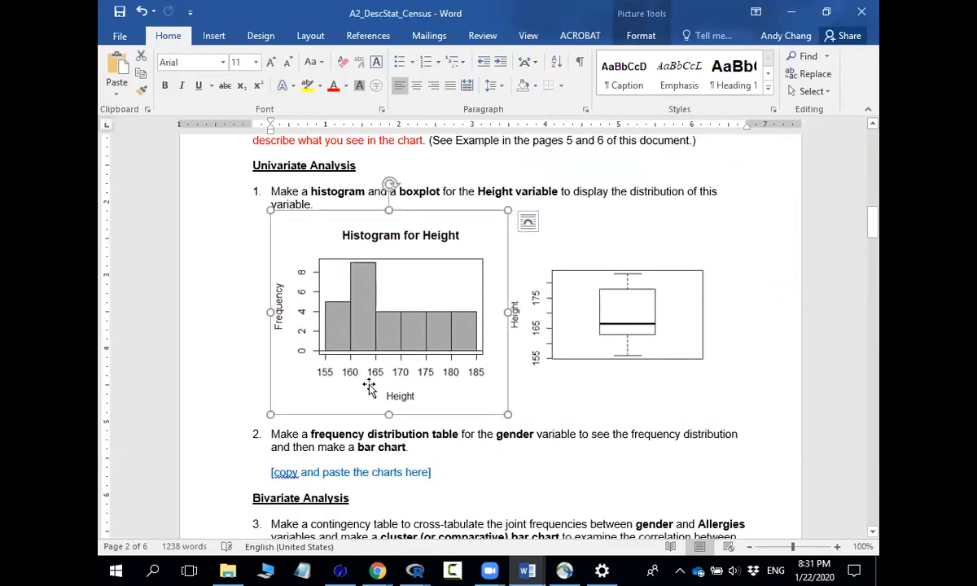
left_click(245, 397)
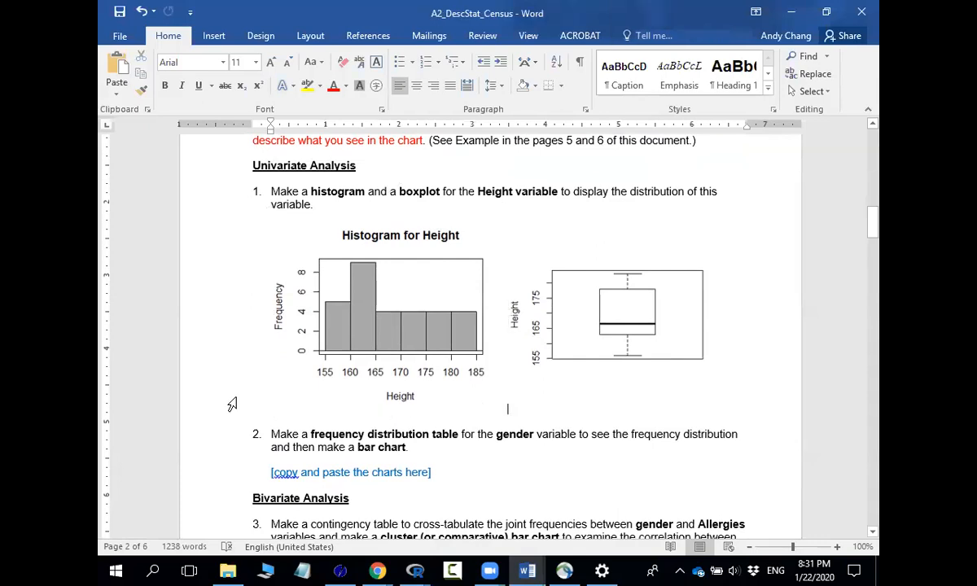
key("Return")
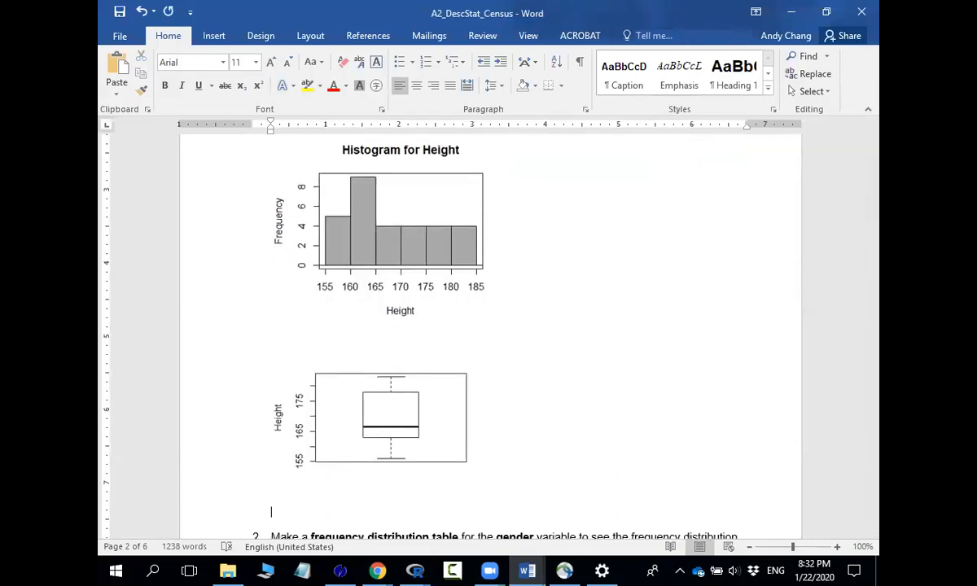
key("Return")
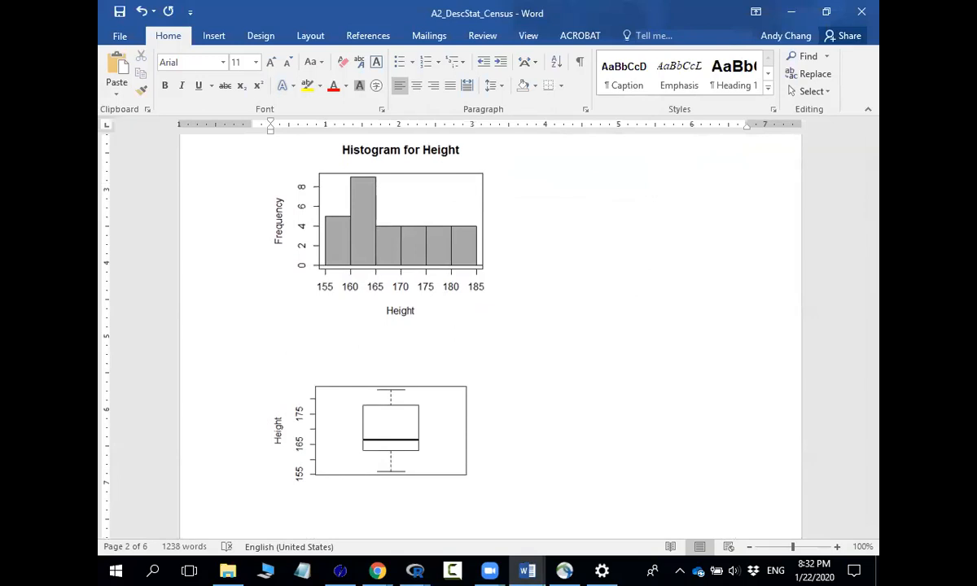
type("Figure 1. Histogram for H")
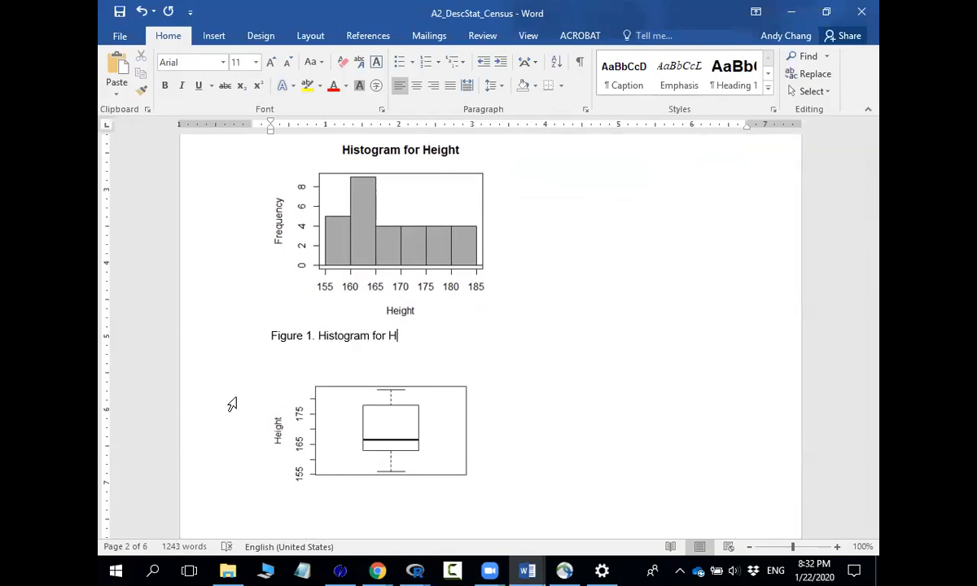
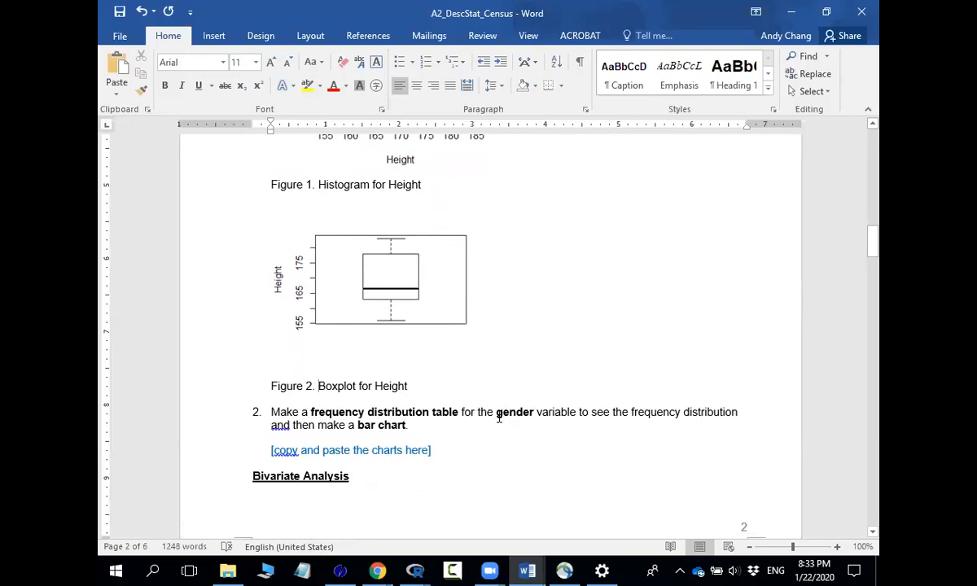
- Examine question 2's request about the gender variable and review the gender data in the Part 1 table
left_click_drag(498, 417, 506, 417)
left_click(535, 413)
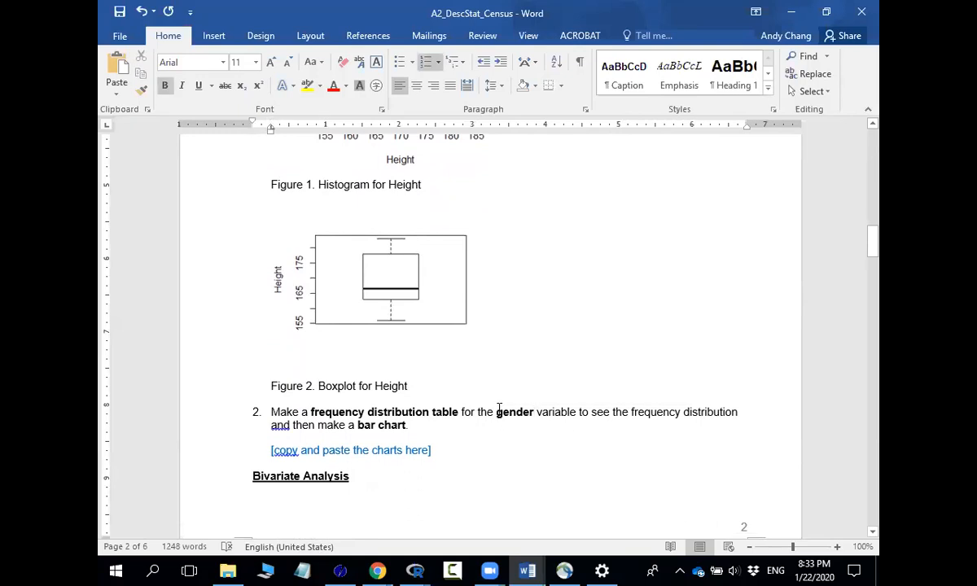
scroll(499, 410, "up", 15)
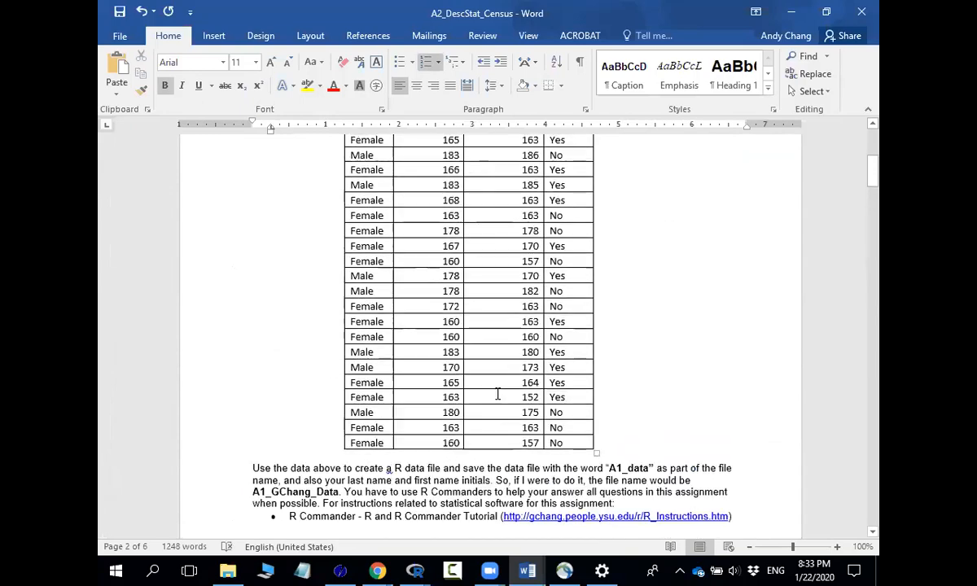
scroll(504, 394, "up", 3)
scroll(372, 228, "down", 15)
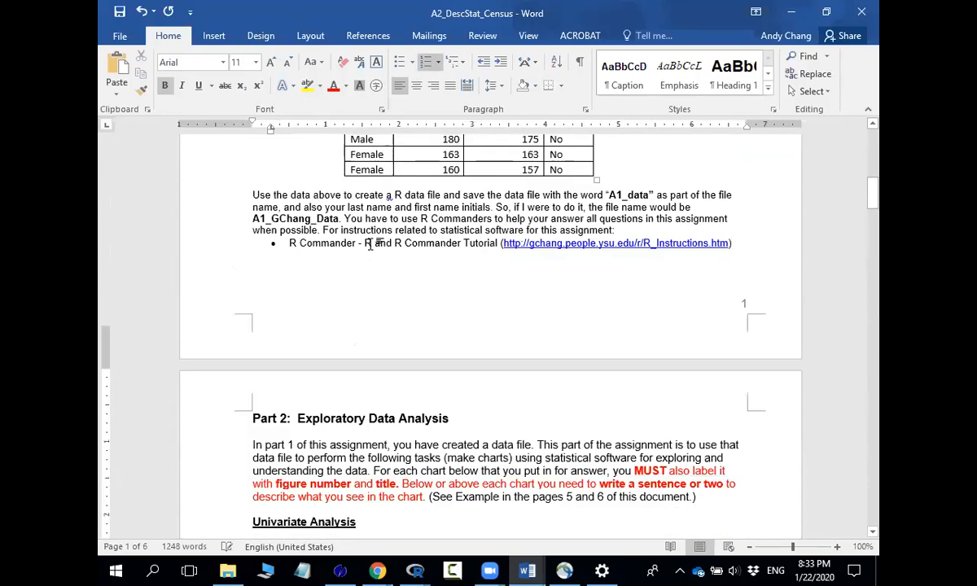
scroll(374, 278, "down", 10)
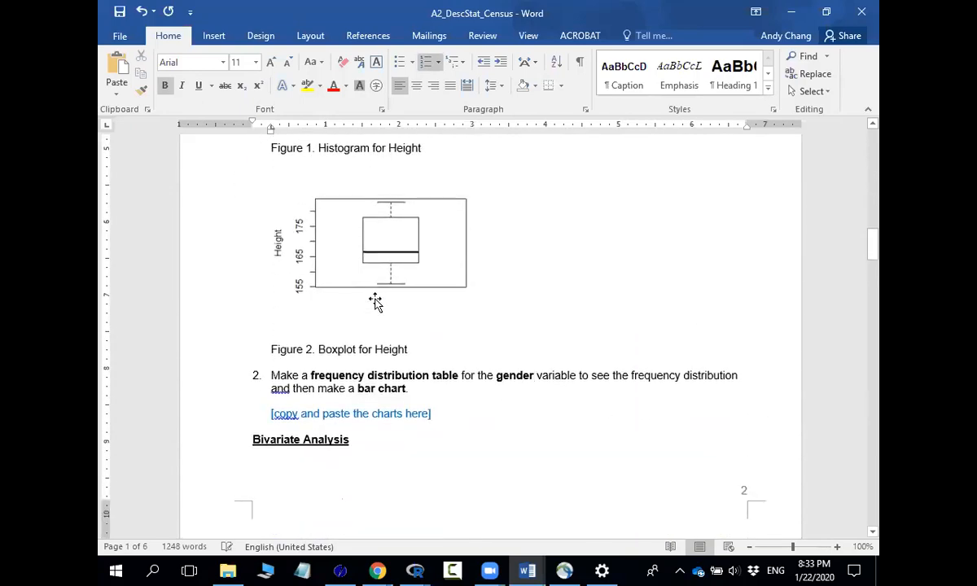
- Try inserting a table at question 2's "[copy and paste the charts here]" placeholder and undo the insertion
left_click_drag(437, 414, 269, 420)
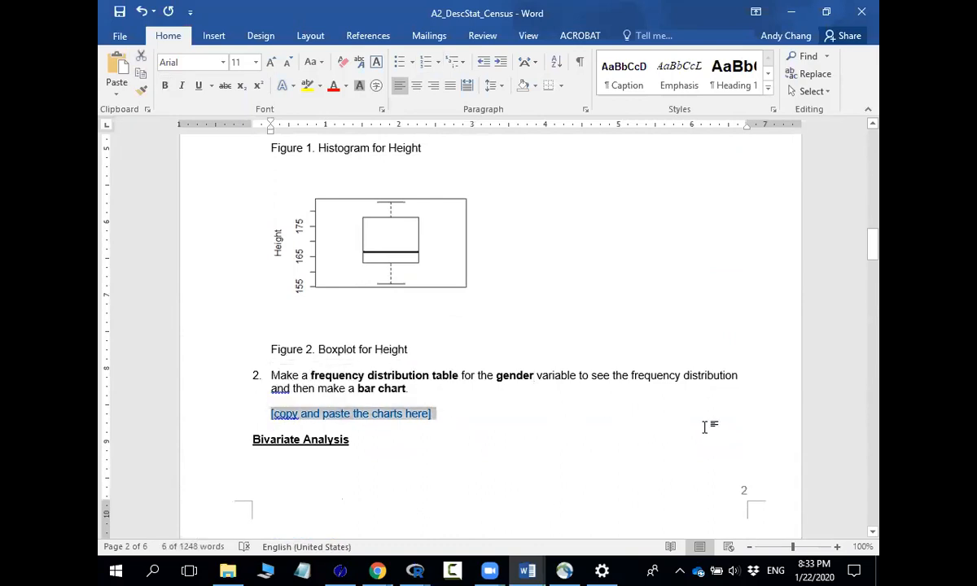
left_click(213, 36)
left_click(150, 88)
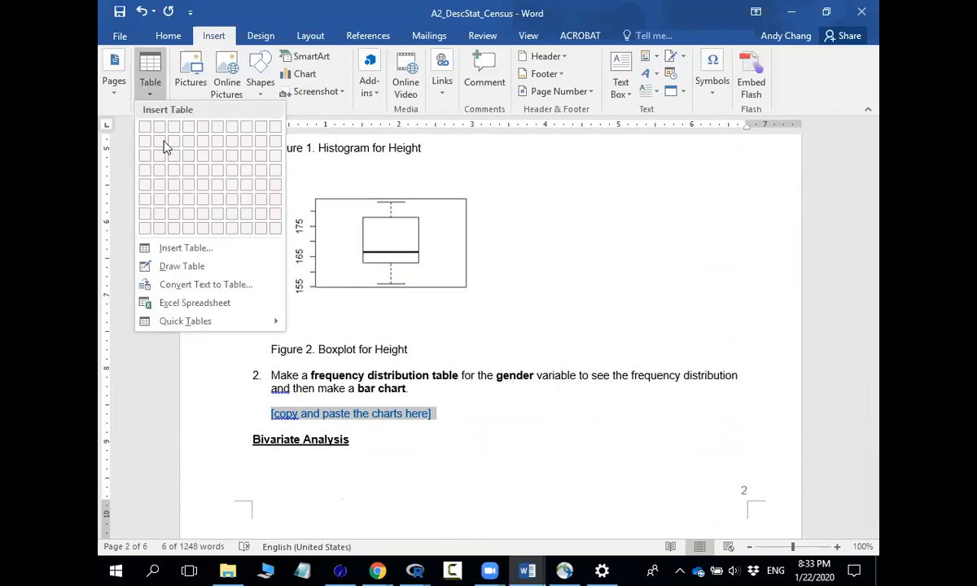
left_click(184, 248)
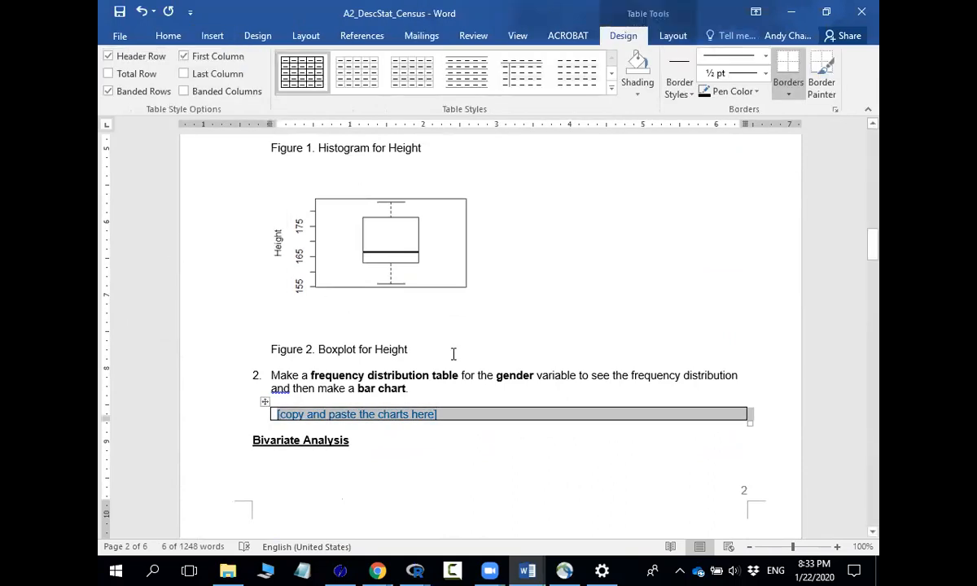
left_click(745, 414)
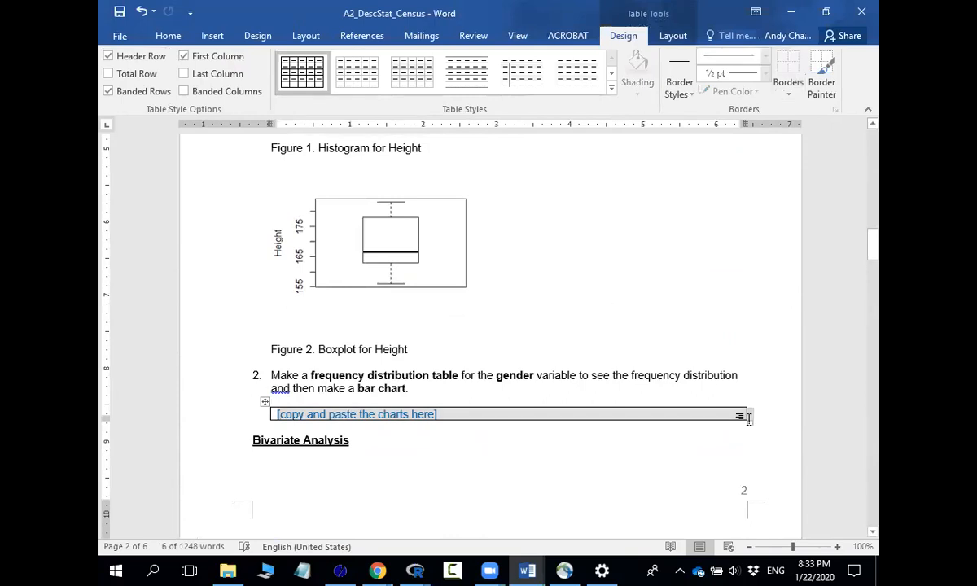
left_click(140, 11)
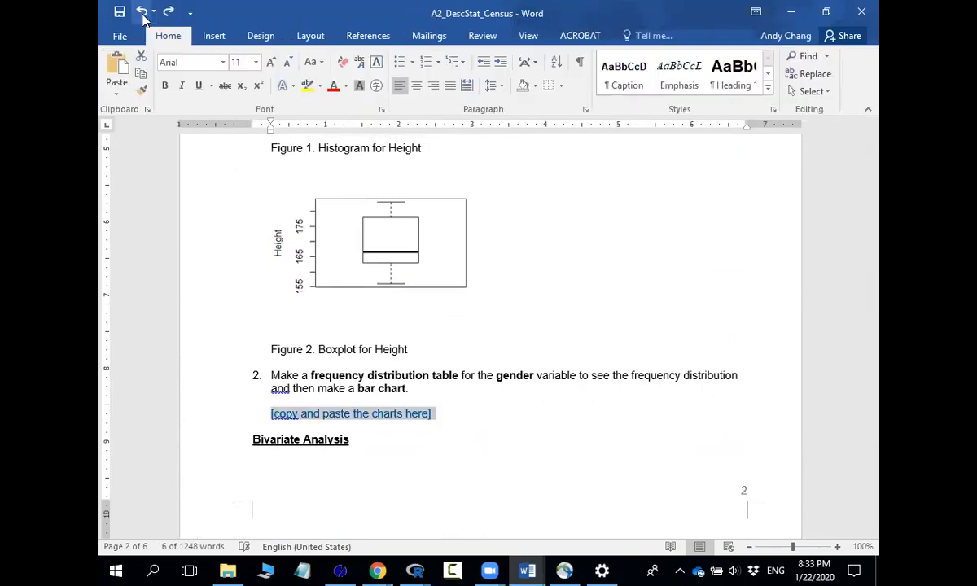
left_click(225, 416)
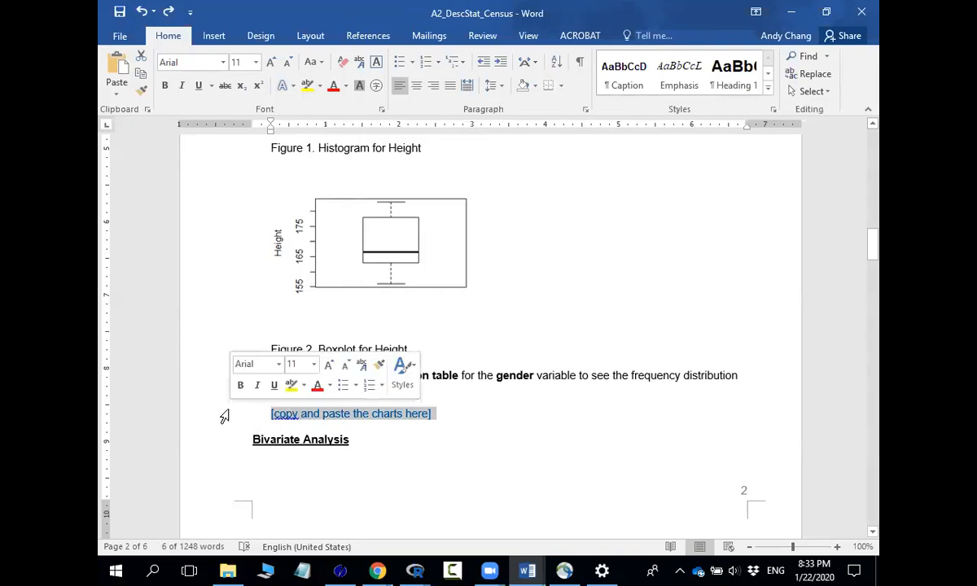
- Replace question 2's charts placeholder with a blank line and insert a table of three columns and three rows
key("Delete")
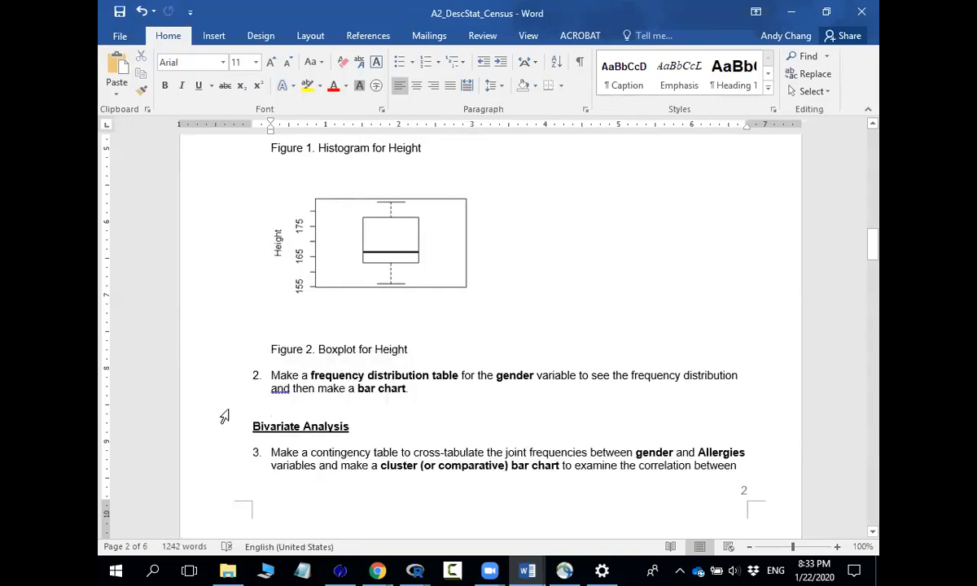
key("Return")
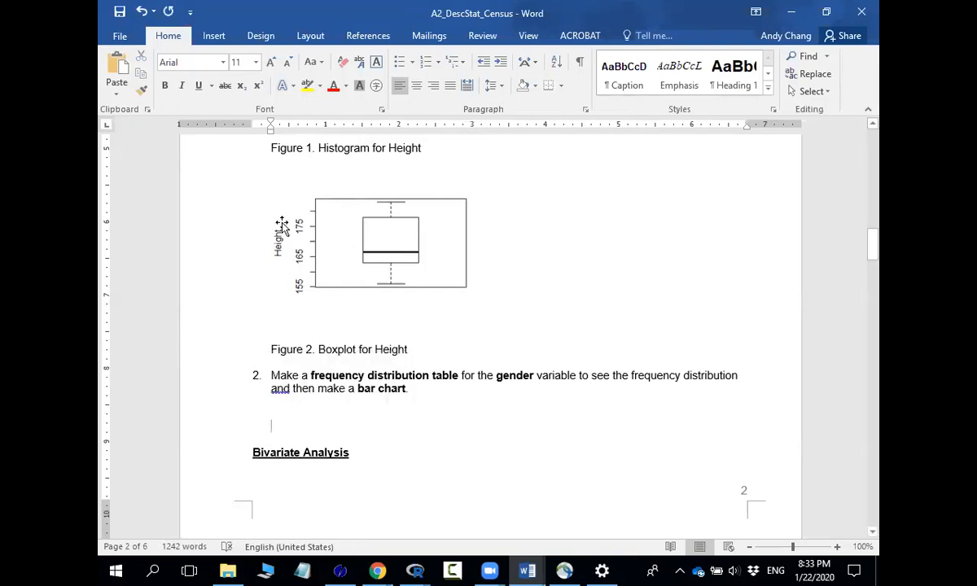
left_click(213, 35)
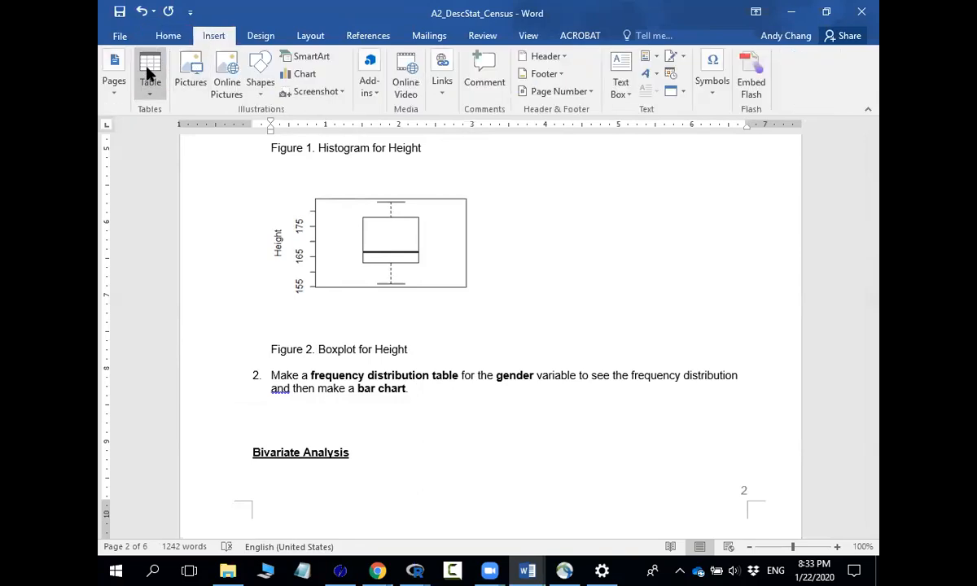
left_click(149, 92)
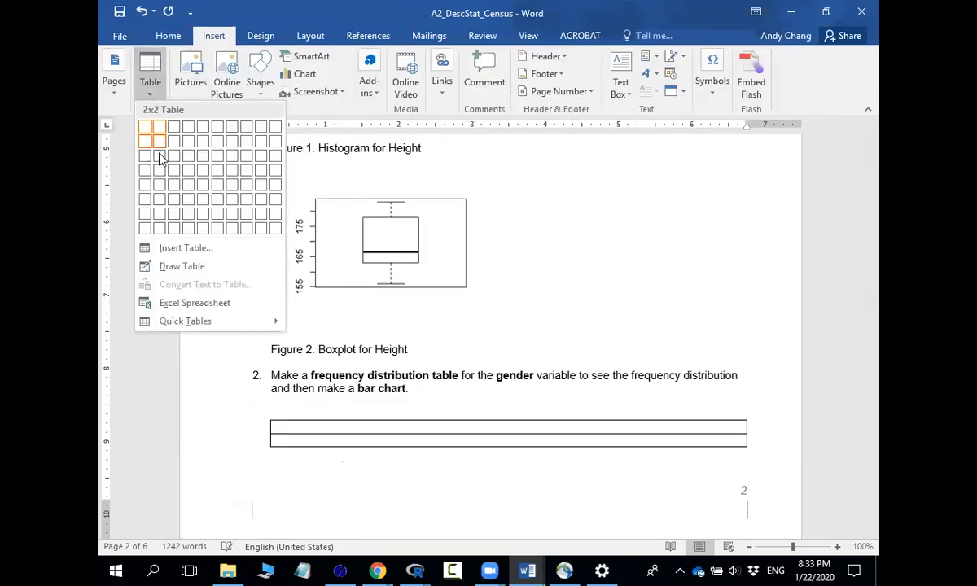
left_click(174, 157)
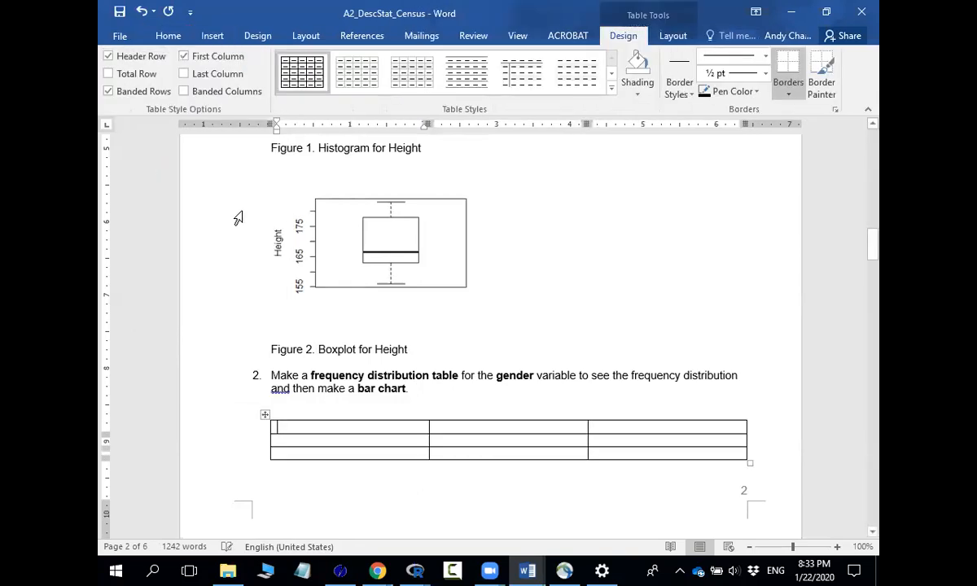
- Label the table's second and third rows "Male" and "Female" in the first column
left_click(414, 444)
type("Male")
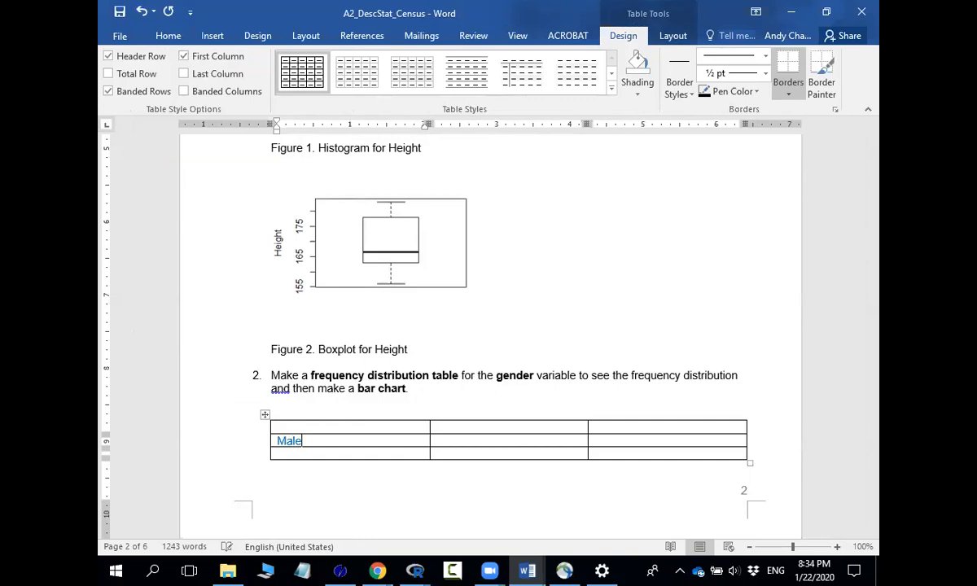
key("Up")
left_click(383, 455)
type("Female")
- Head the table's second column "Frequency" and its third column "Relative Frequency"
left_click(508, 430)
type("Fre")
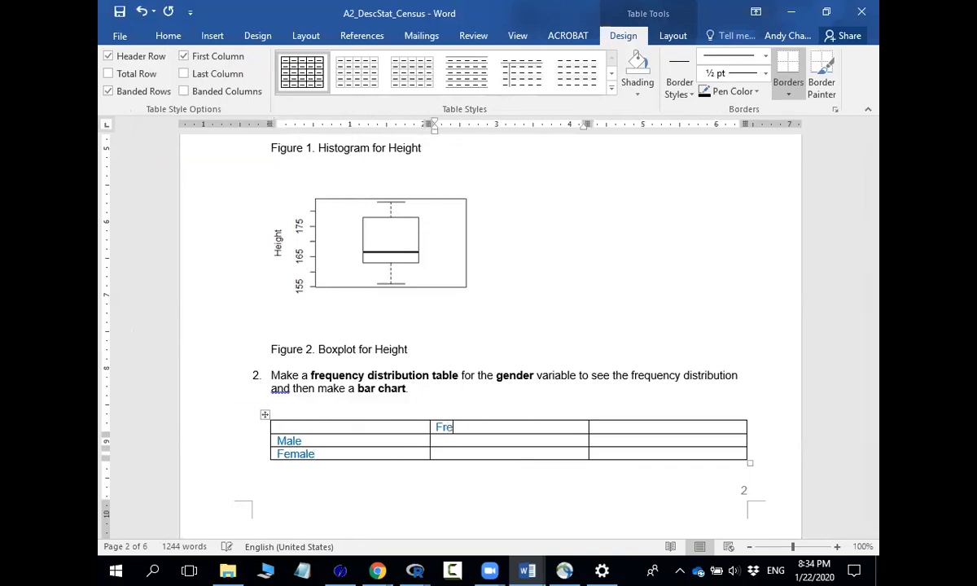
type("quency")
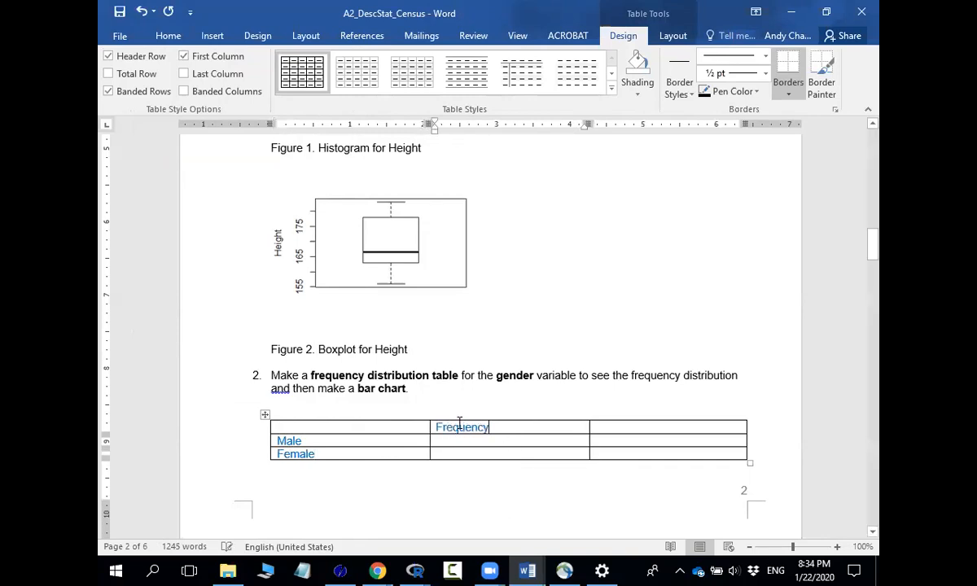
left_click(308, 375)
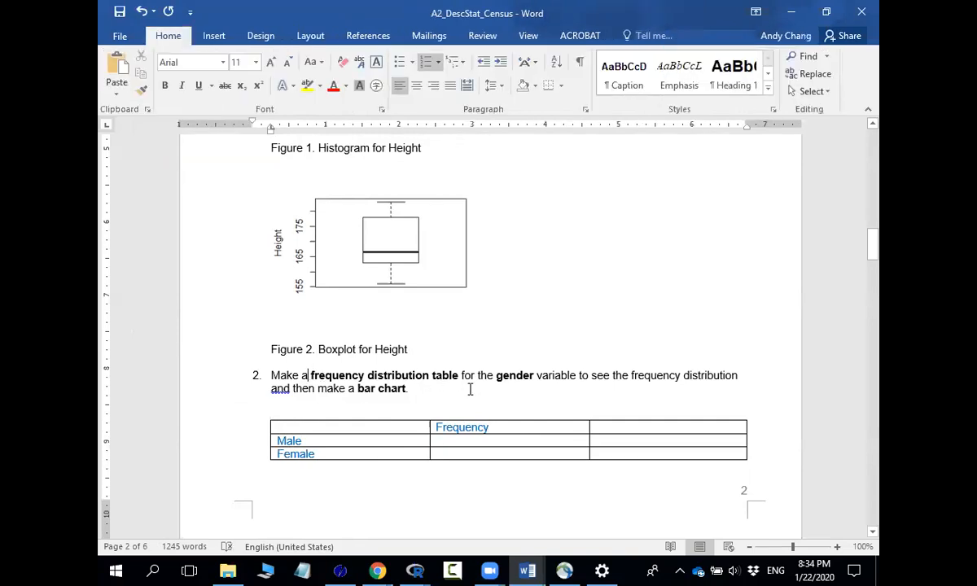
left_click(640, 427)
type("Rel")
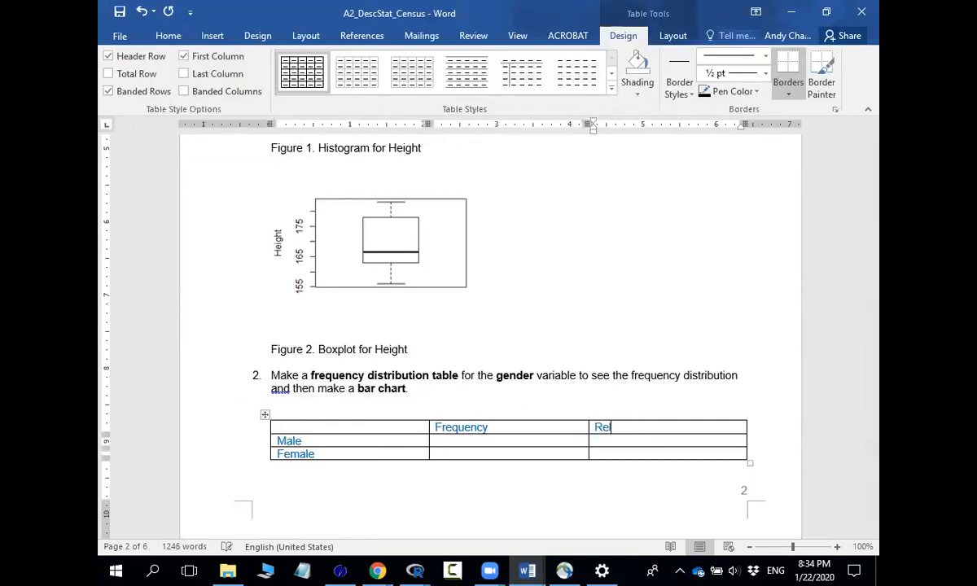
type("ative Frequency")
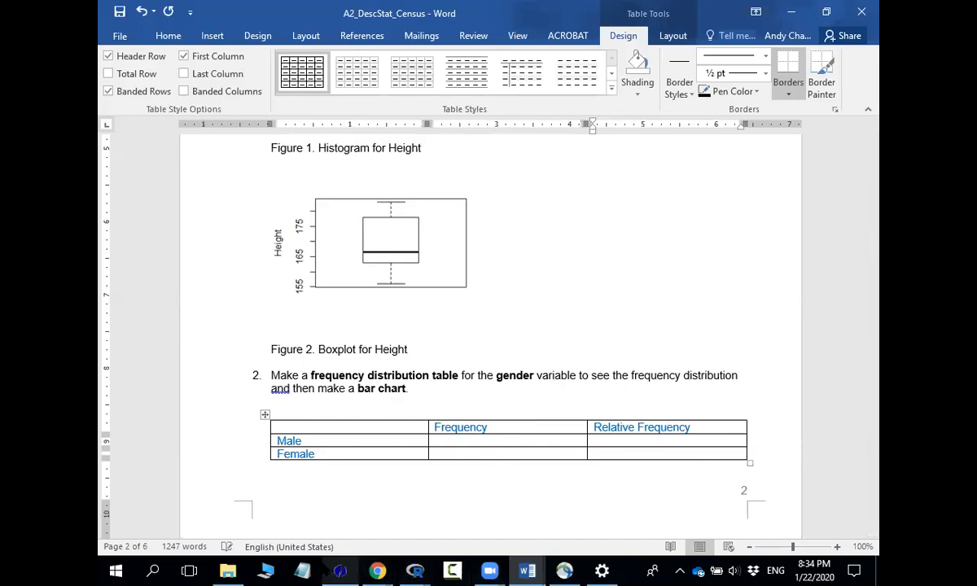
- Switch to R Commander and compute the frequency distribution of the Gender variable without the chi-square test
mouse_move(416, 570)
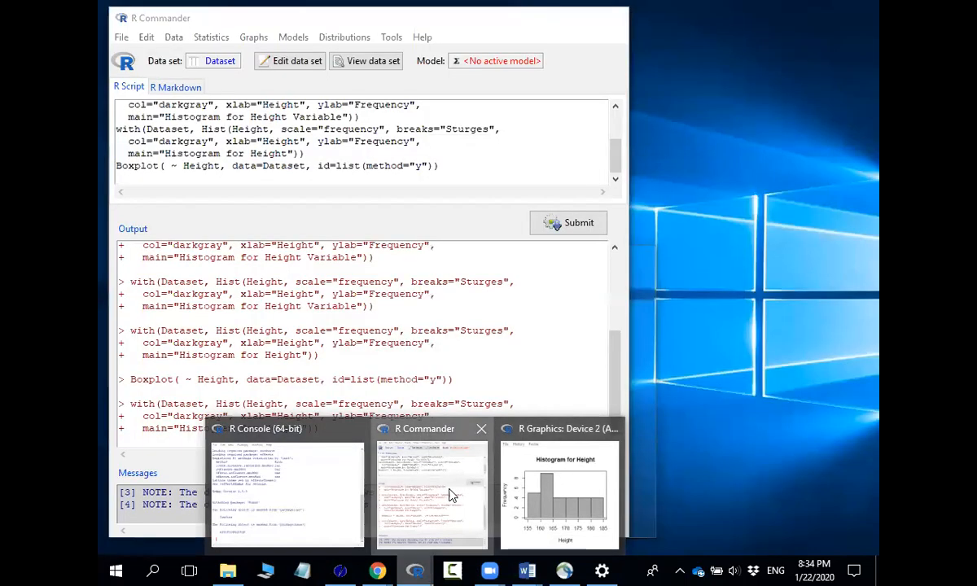
left_click(451, 498)
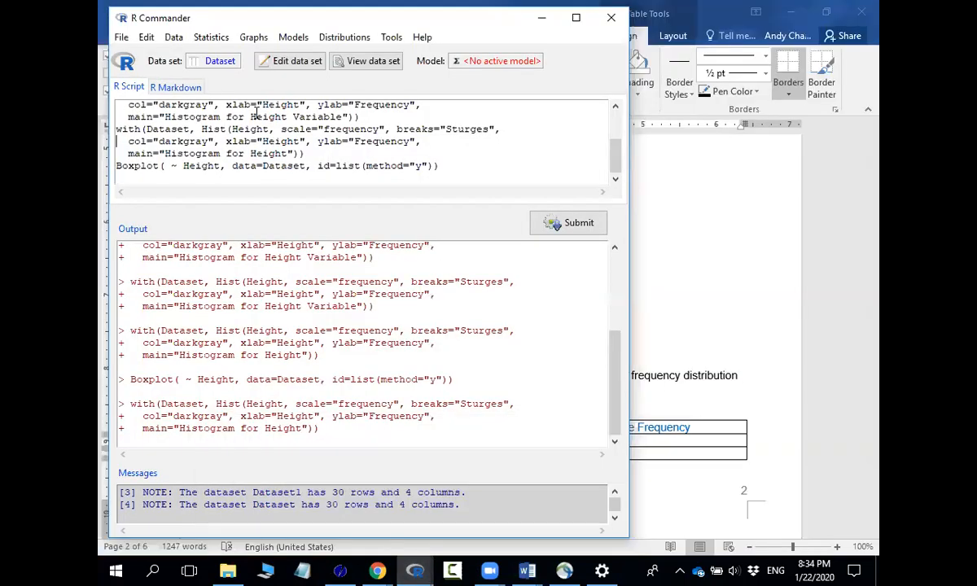
left_click(204, 41)
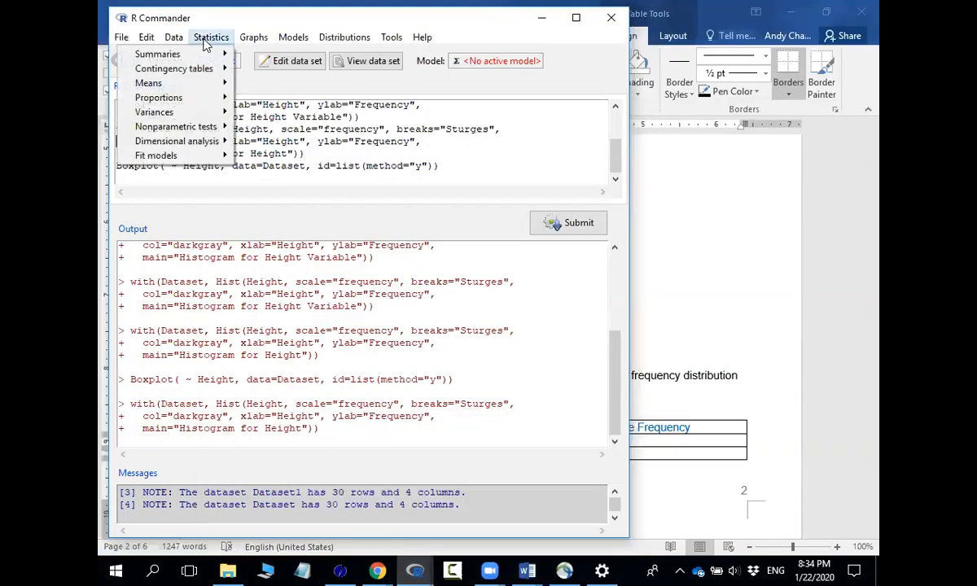
mouse_move(212, 54)
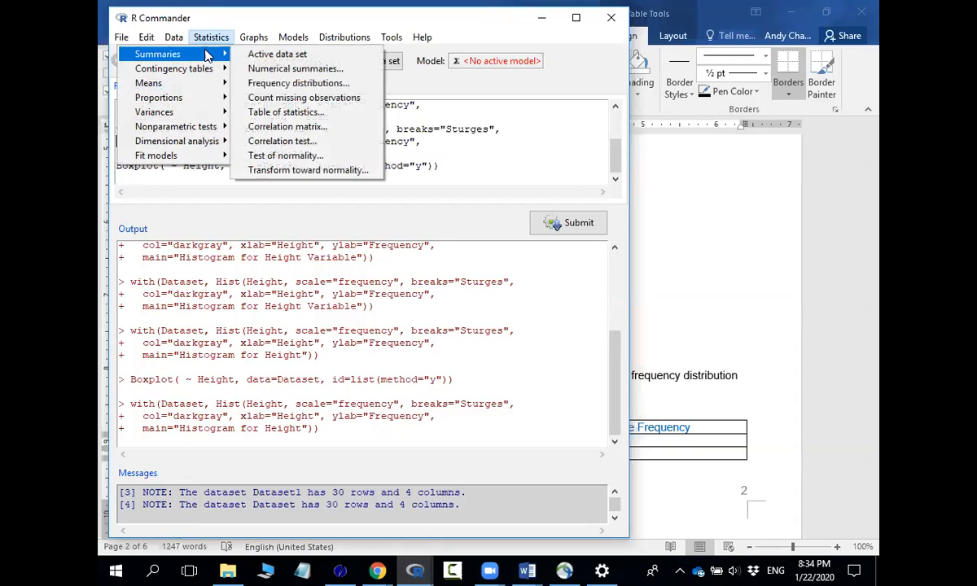
left_click(269, 85)
left_click(160, 119)
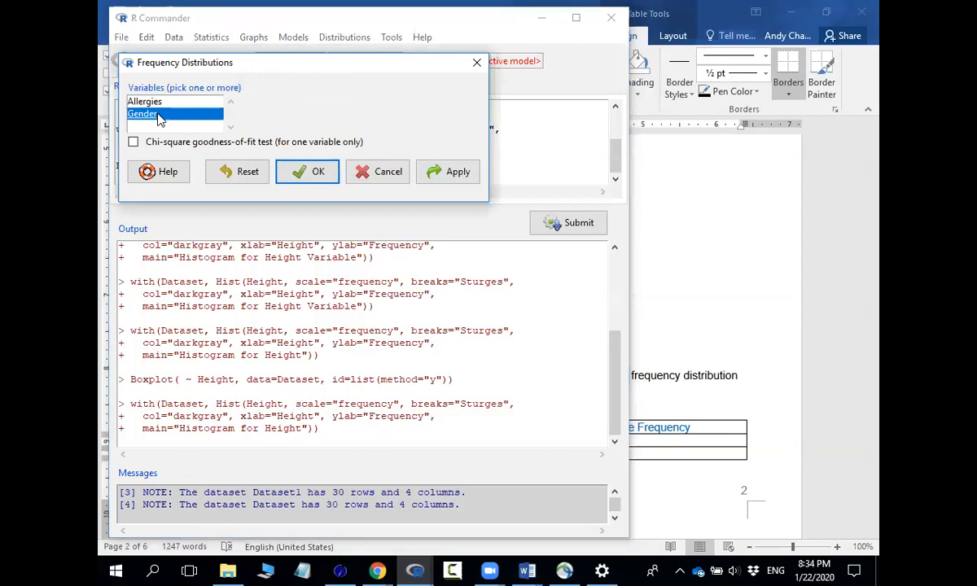
left_click(294, 172)
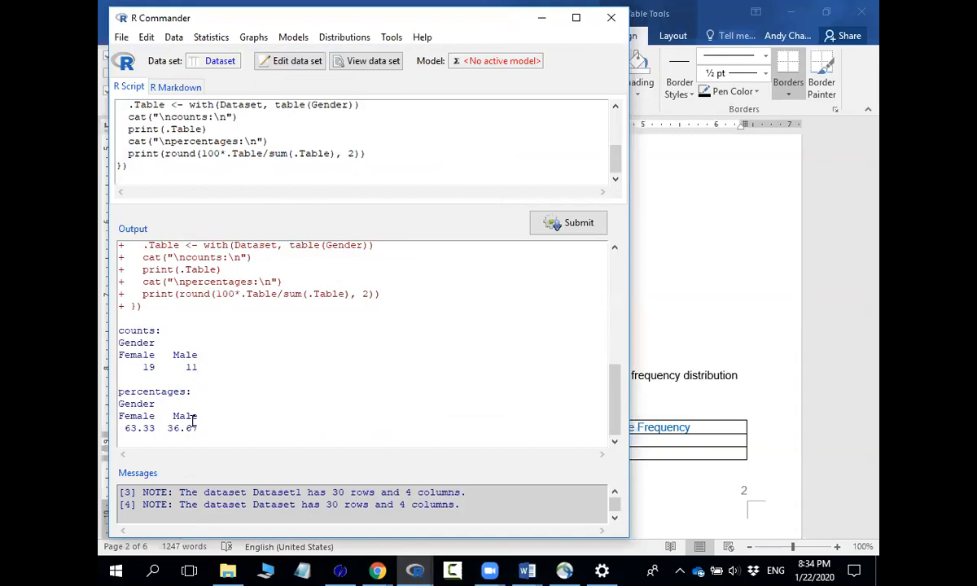
- Read the gender counts from the output and enter frequencies 11 for Male and 19 for Female in the Word table
left_click_drag(202, 429, 114, 438)
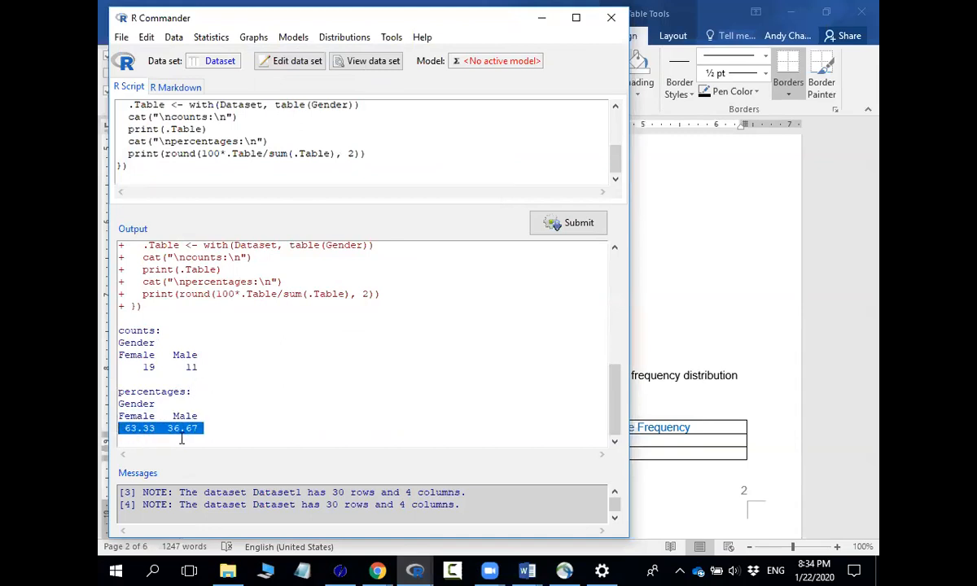
double_click(150, 366)
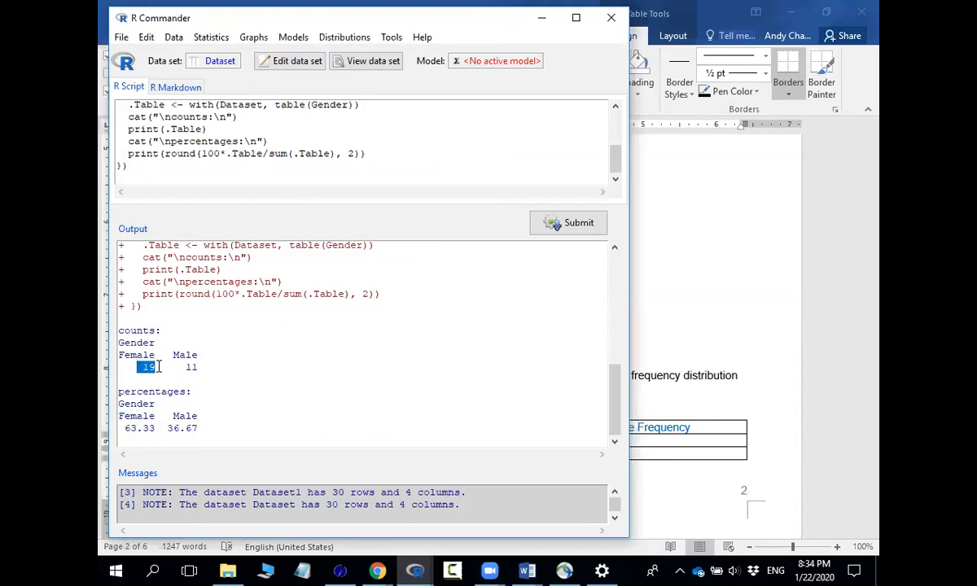
double_click(189, 367)
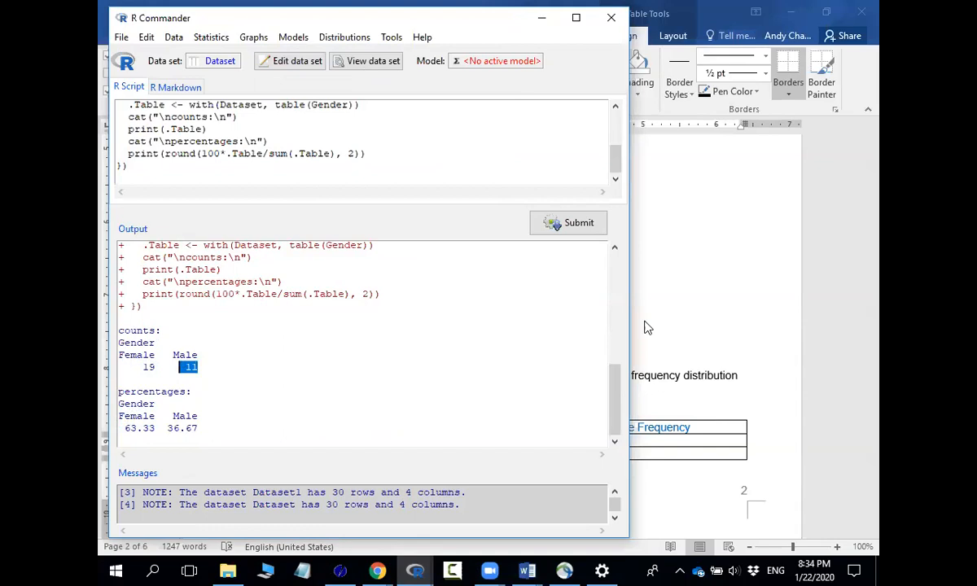
left_click(646, 327)
left_click(494, 444)
type("11")
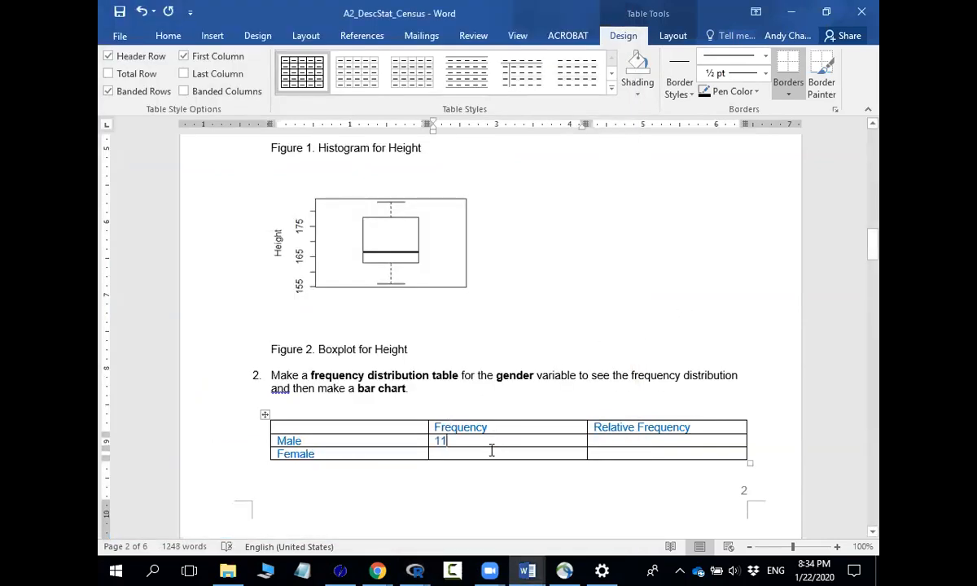
left_click(491, 452)
type("19")
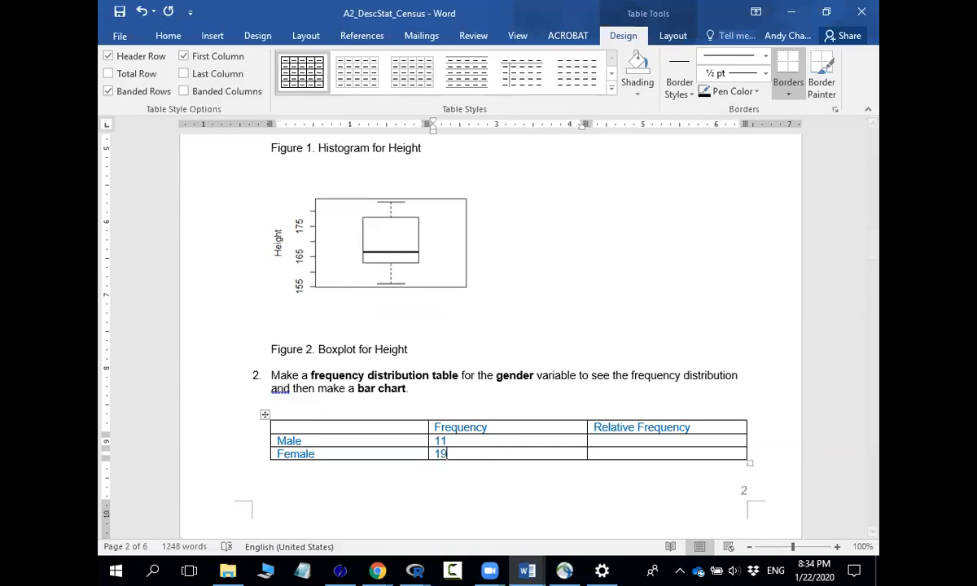
- Place the Word window beside the R Commander output and enter relative frequencies 36.67% for Male and 63.33% for Female
left_click(825, 17)
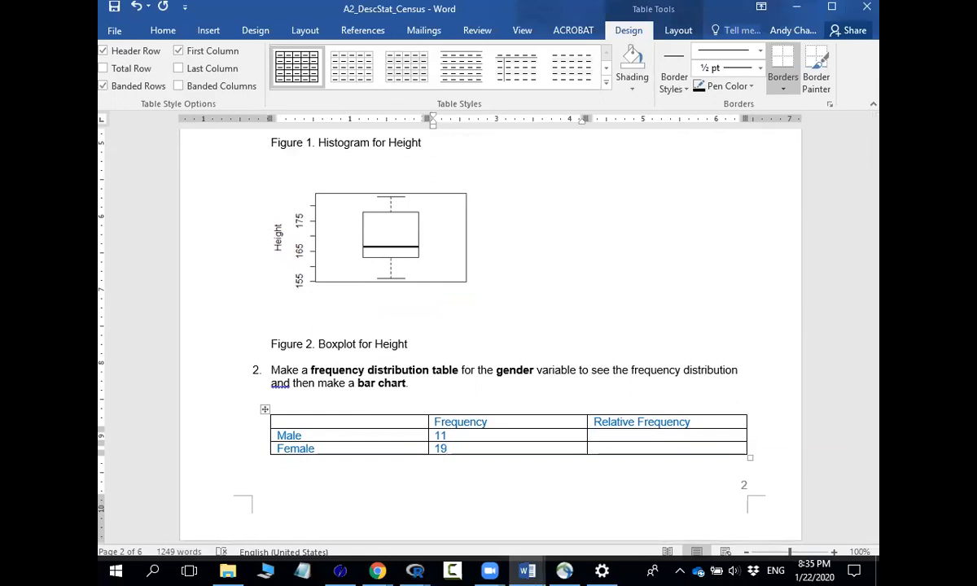
left_click_drag(370, 11, 549, 36)
left_click(659, 444)
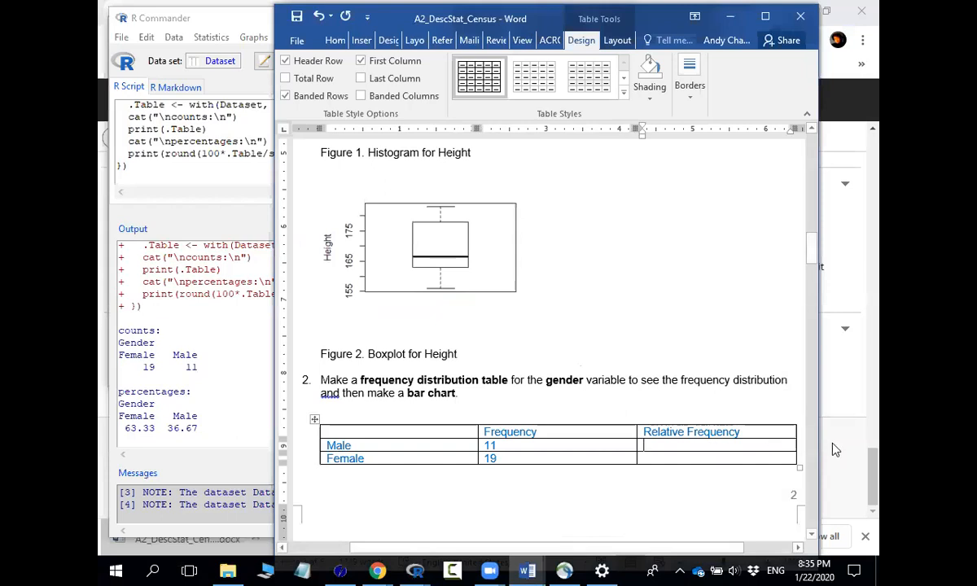
type("36.67% ")
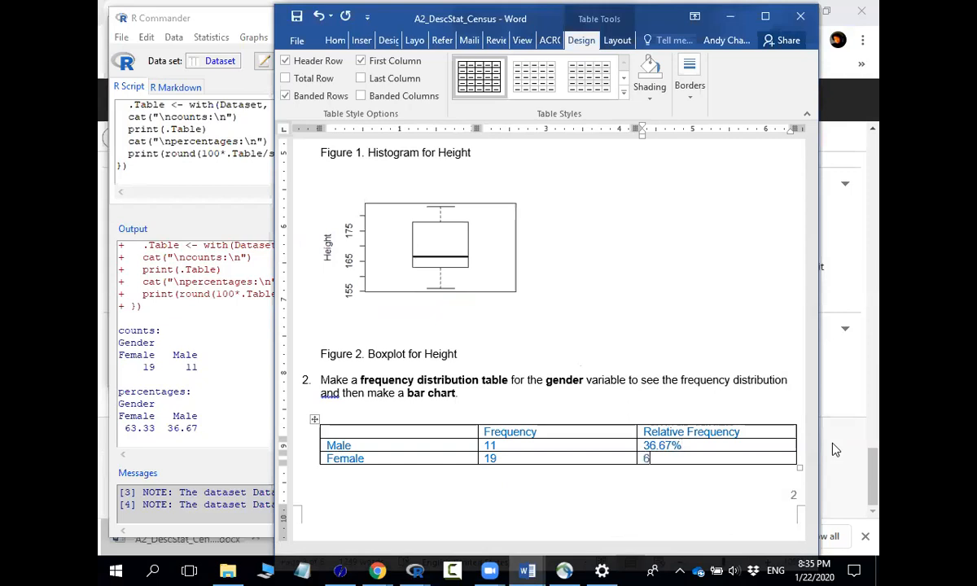
type("63.33%")
- Create a bar graph of Gender in R Commander with x-axis label "Gender" and y-axis label "Frequency"
scroll(658, 410, "down", 5)
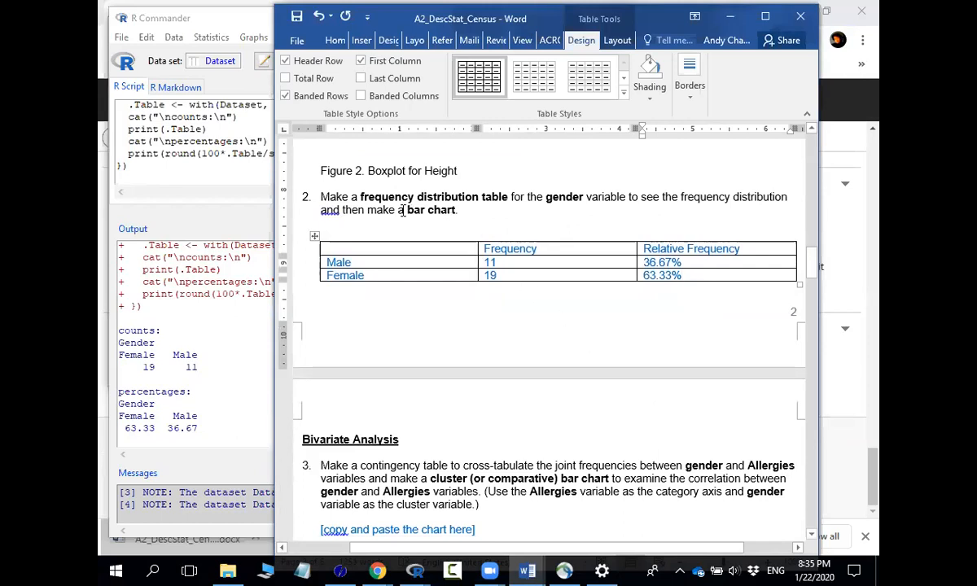
left_click(214, 366)
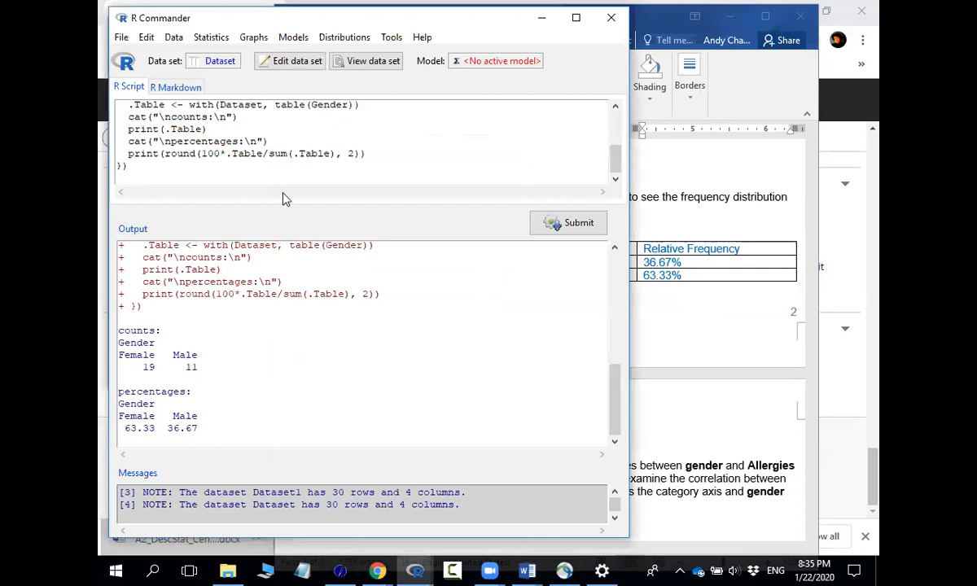
left_click(257, 38)
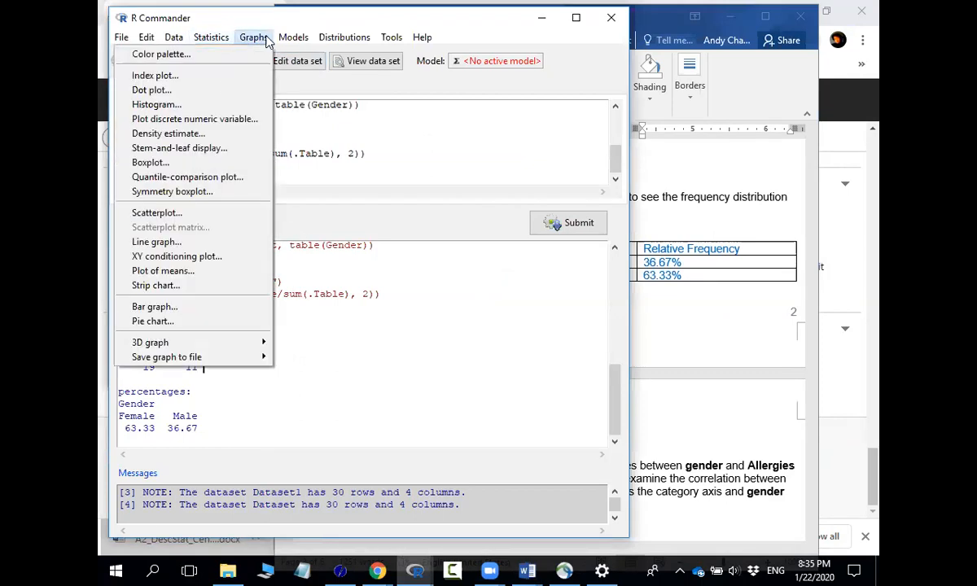
left_click(222, 307)
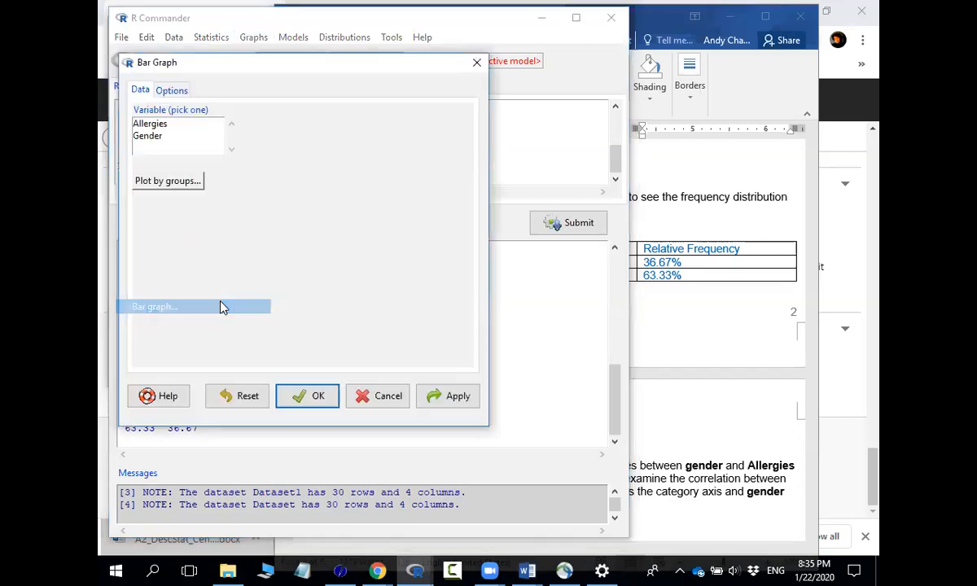
left_click(148, 136)
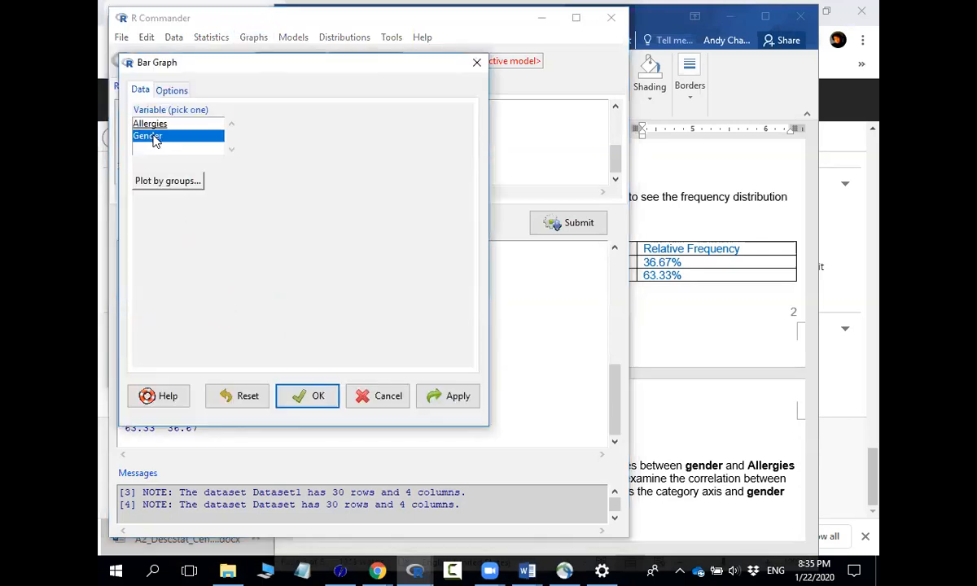
left_click(180, 96)
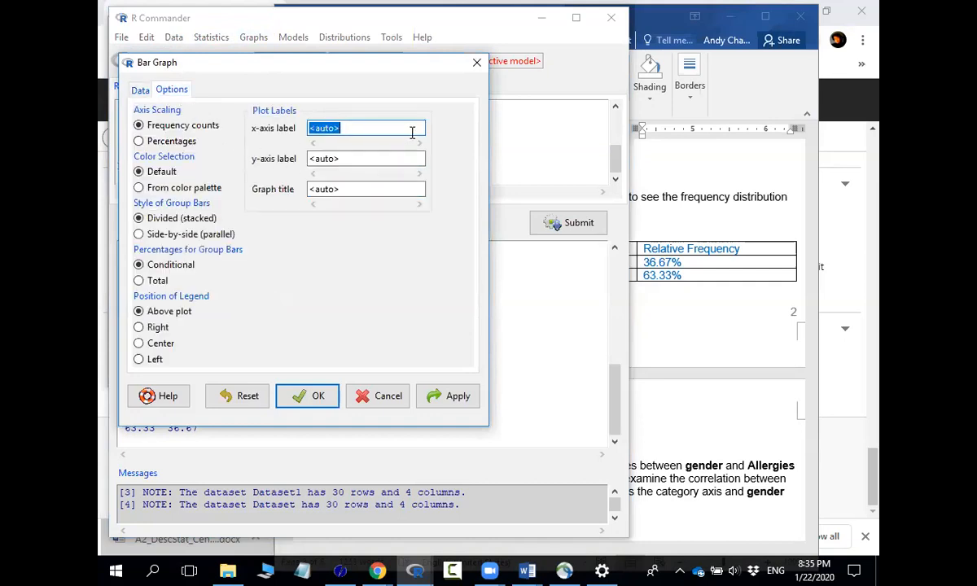
type("Gender")
double_click(379, 159)
type("Frequency")
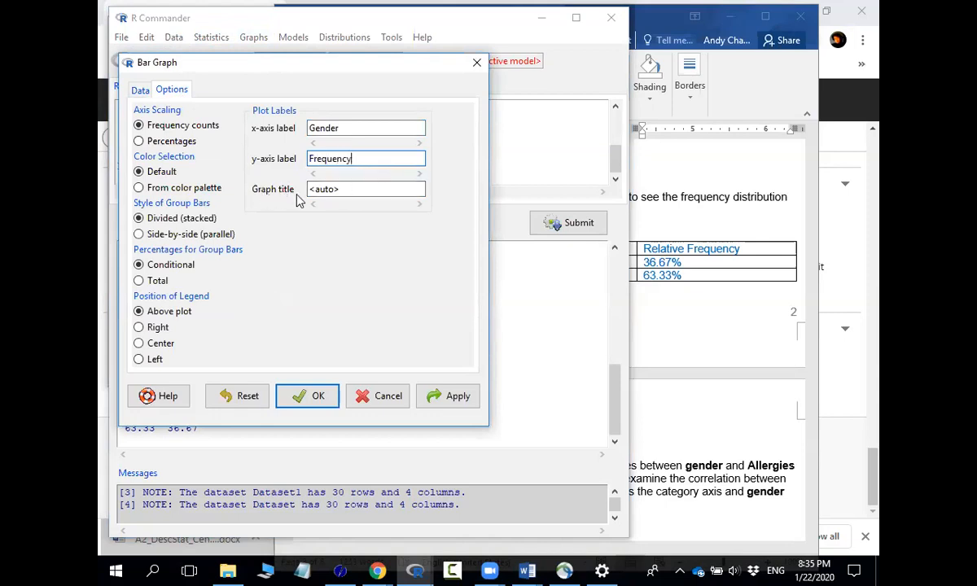
left_click(321, 396)
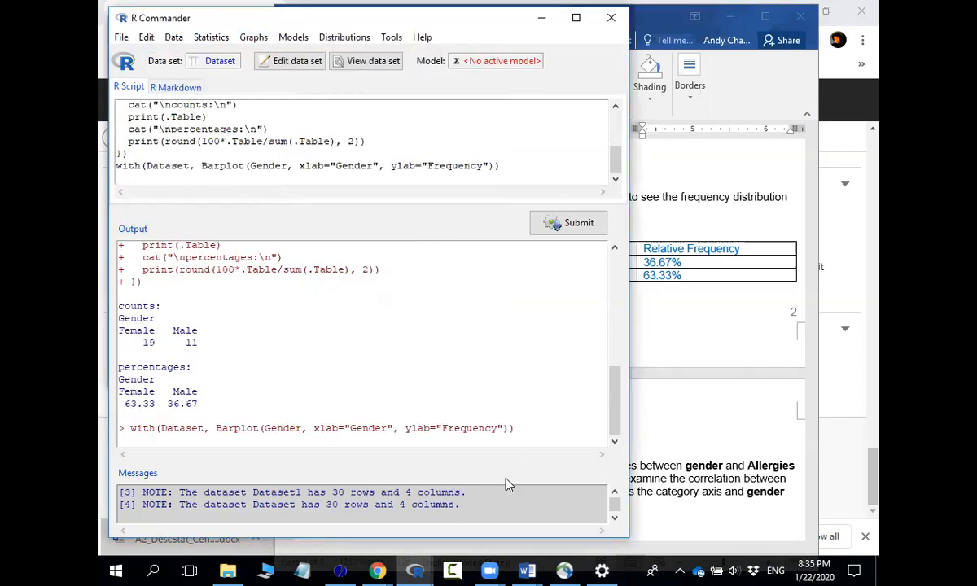
- Bring up the R Graphics window with the gender bar graph and copy the graph as a bitmap
mouse_move(420, 570)
left_click(557, 501)
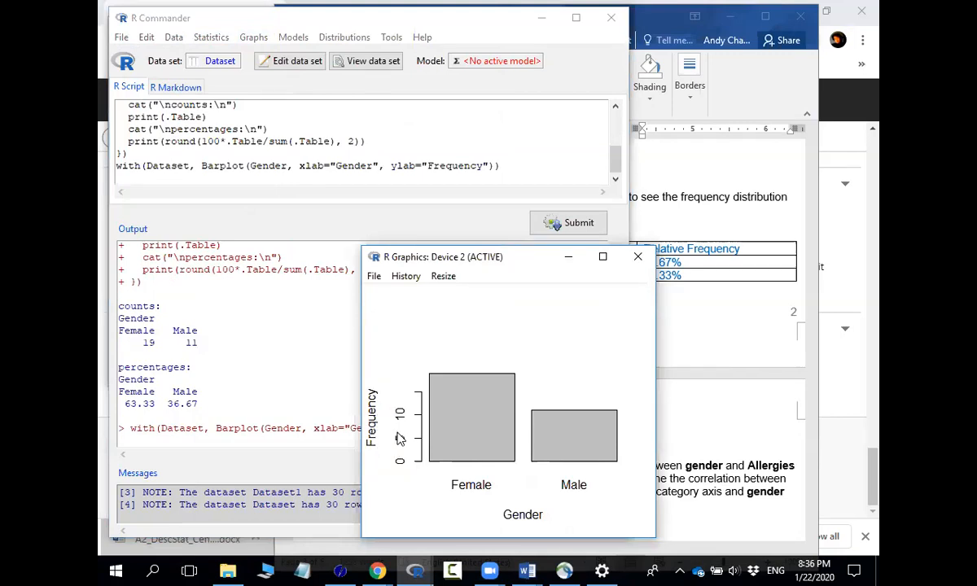
right_click(573, 373)
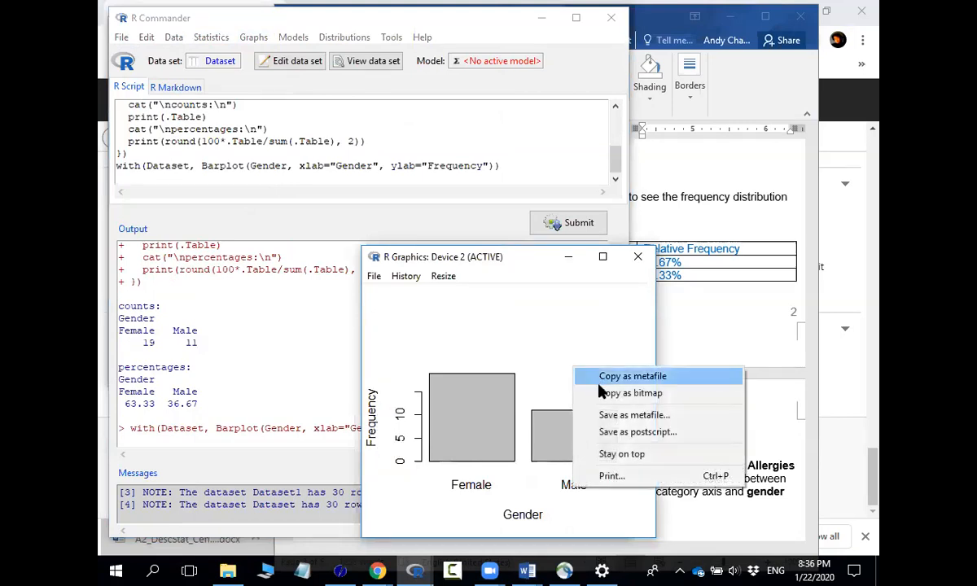
left_click(599, 393)
- Paste the bar graph below the frequency table in Word and shrink it proportionally to about 3 inches wide
left_click(688, 330)
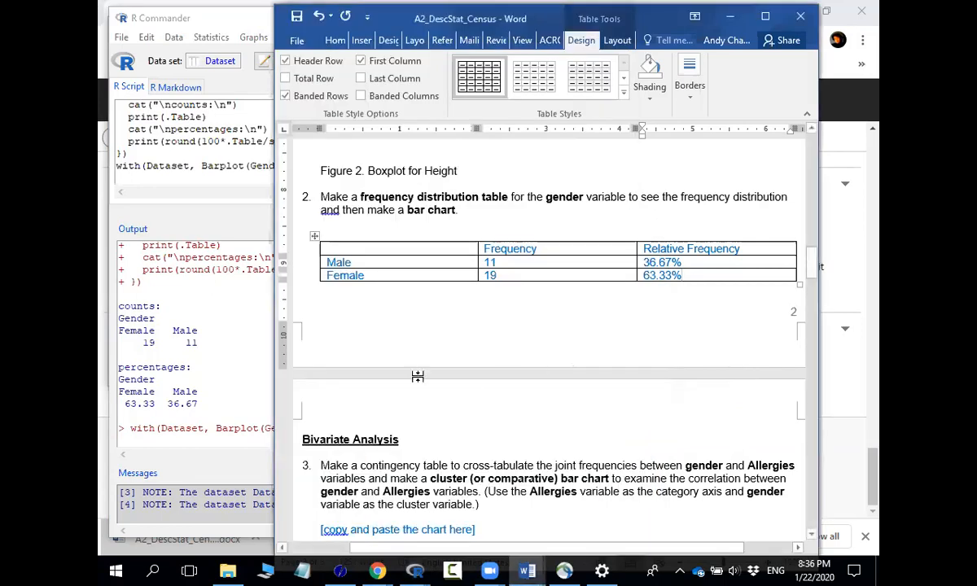
left_click(374, 296)
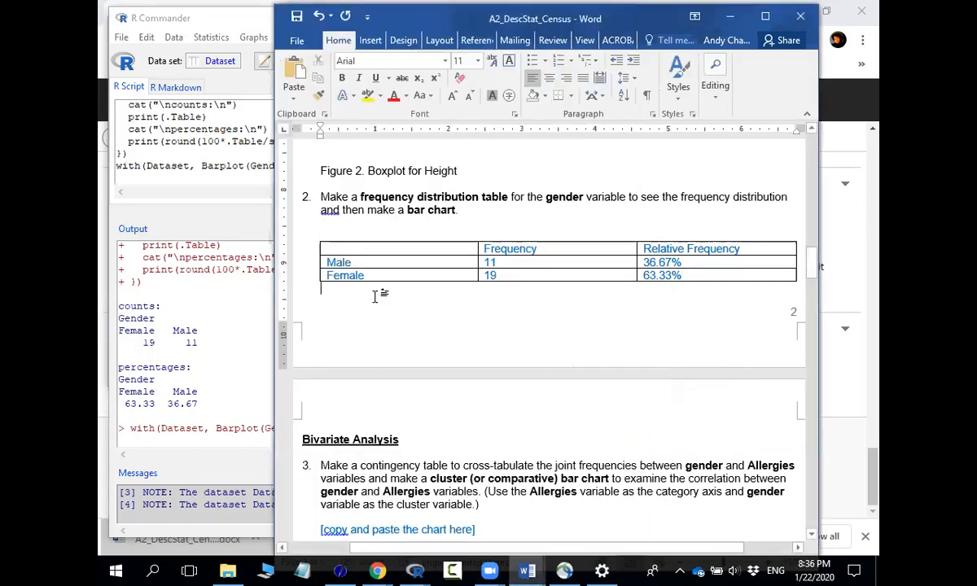
right_click(324, 308)
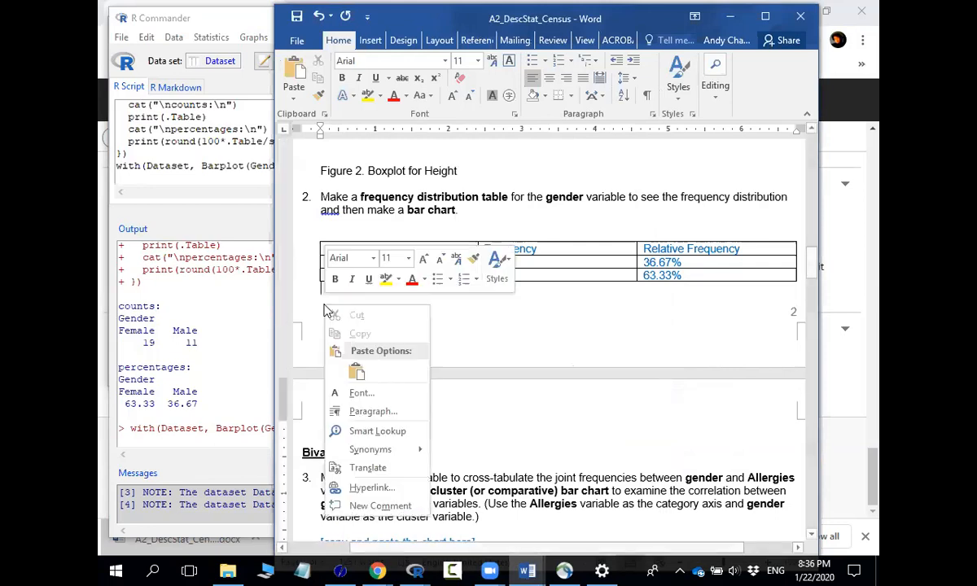
left_click(357, 372)
left_click(495, 371)
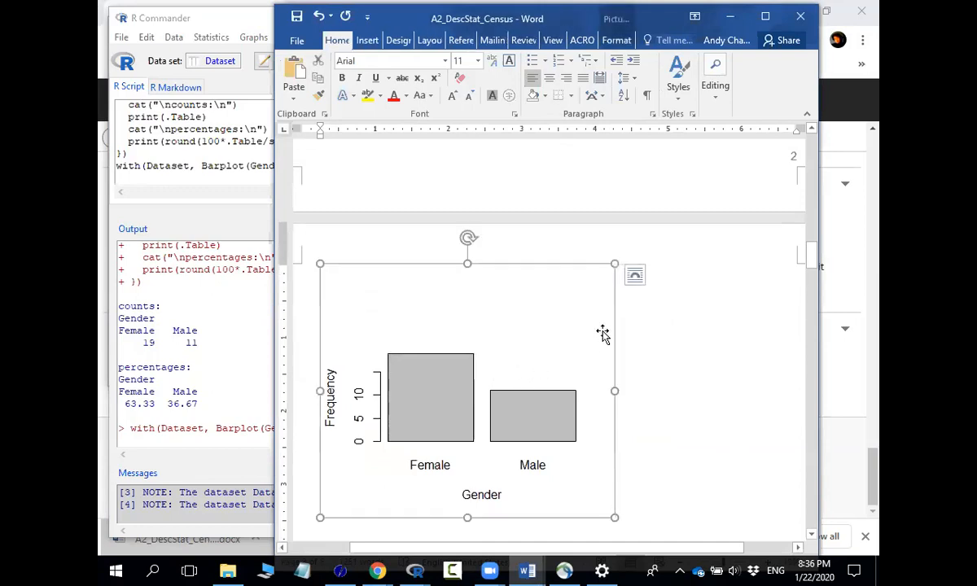
left_click_drag(616, 265, 539, 346)
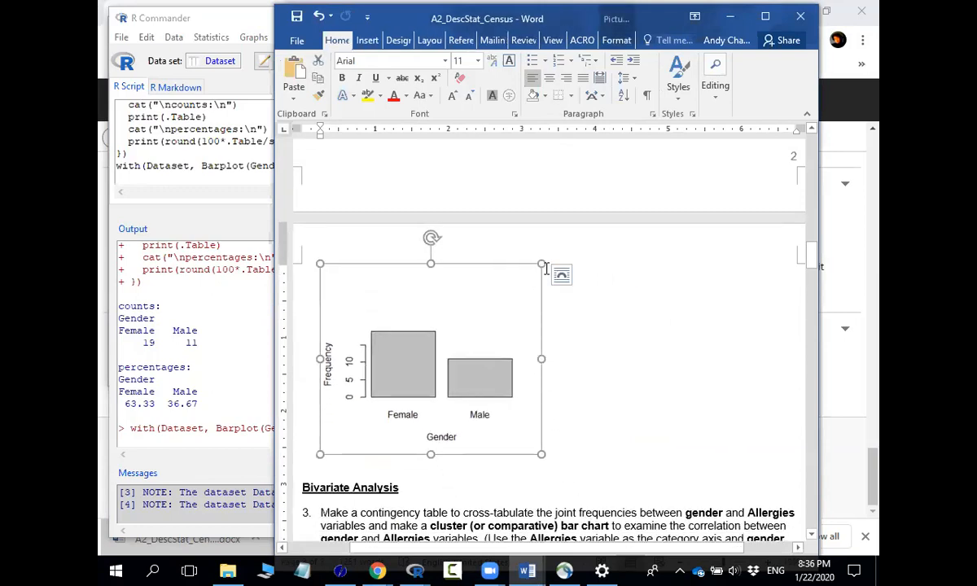
- Shrink the gender bar chart slightly and add the caption "Figure 3. Bar Chart for Gender" below it
left_click_drag(543, 267, 537, 273)
left_click(570, 416)
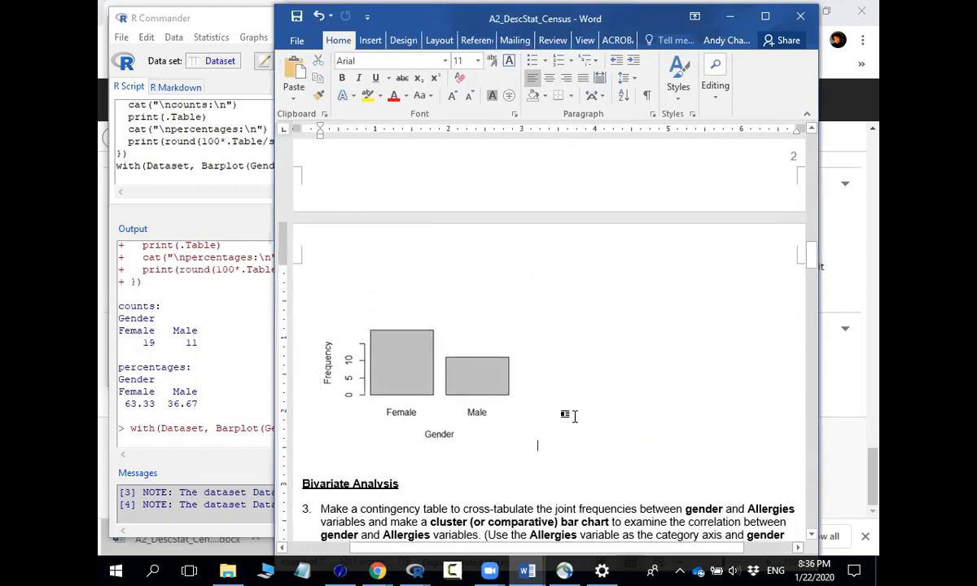
key("Return")
type("Figure")
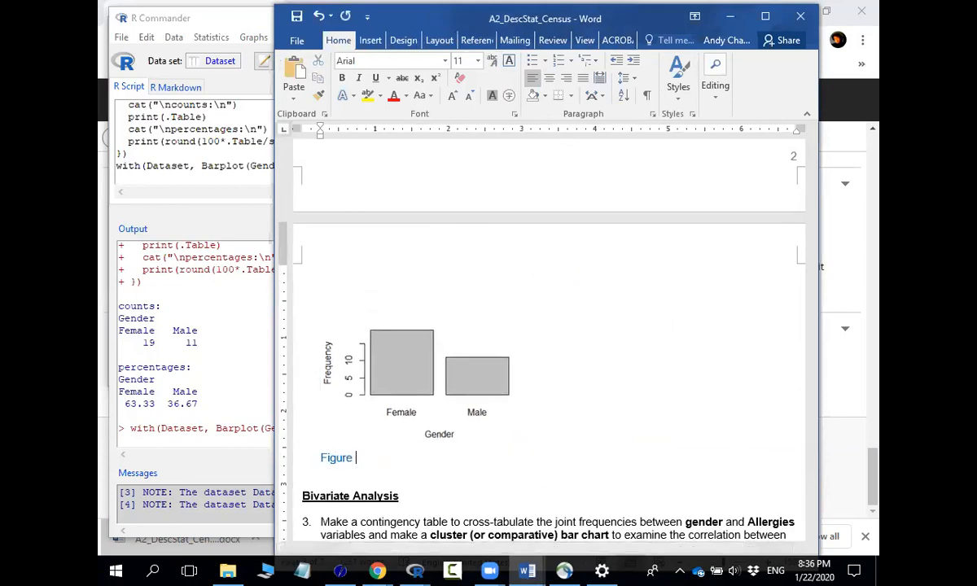
type("ar ch")
key("BackSpace")
key("BackSpace")
type("CHar")
key("BackSpace")
key("BackSpace")
key("BackSpace")
type("hart for g")
key("BackSpace")
type("Gender")
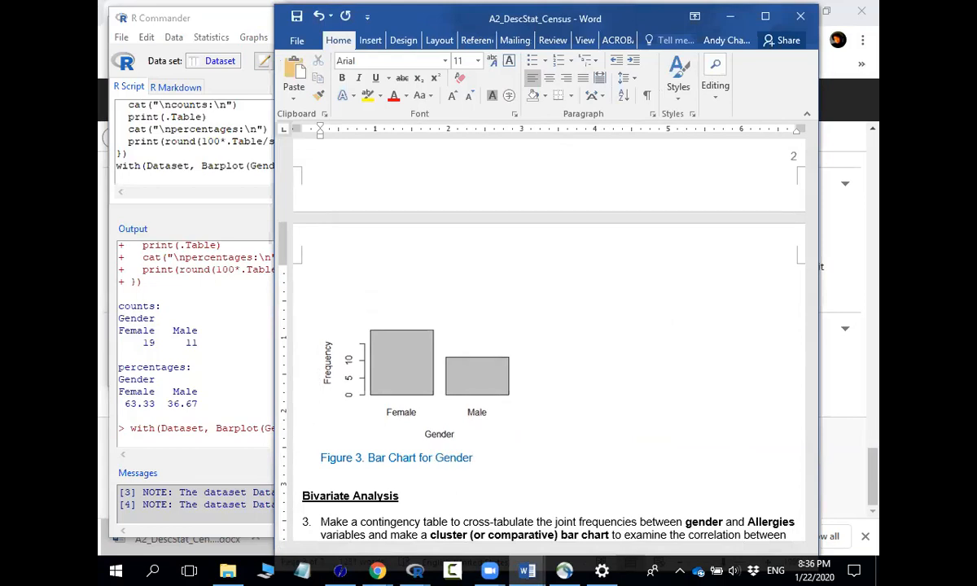
- Review the labelling instructions, the captioned Height charts, the gender frequency table and bar chart, and the contingency table task in question 3
scroll(568, 456, "down", 2)
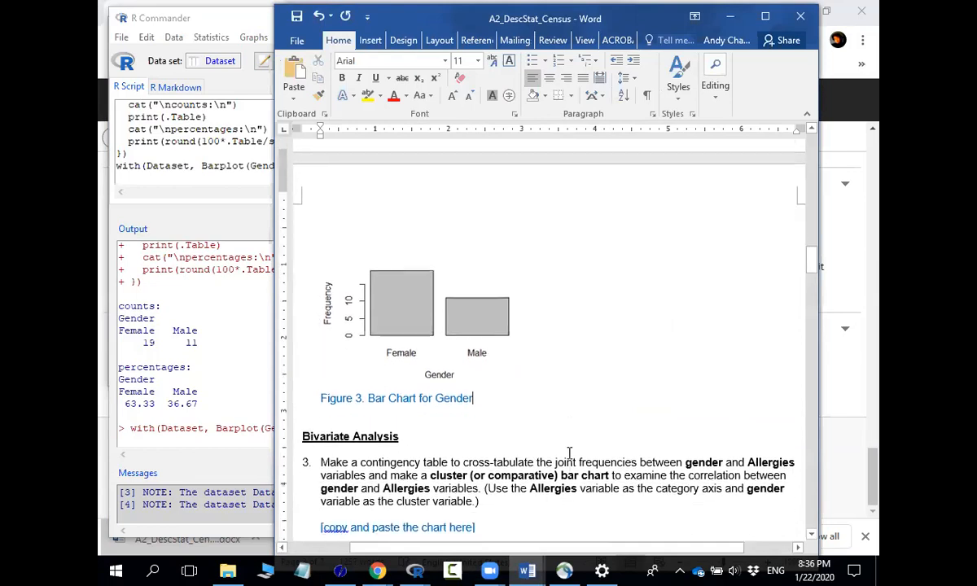
scroll(570, 454, "up", 3)
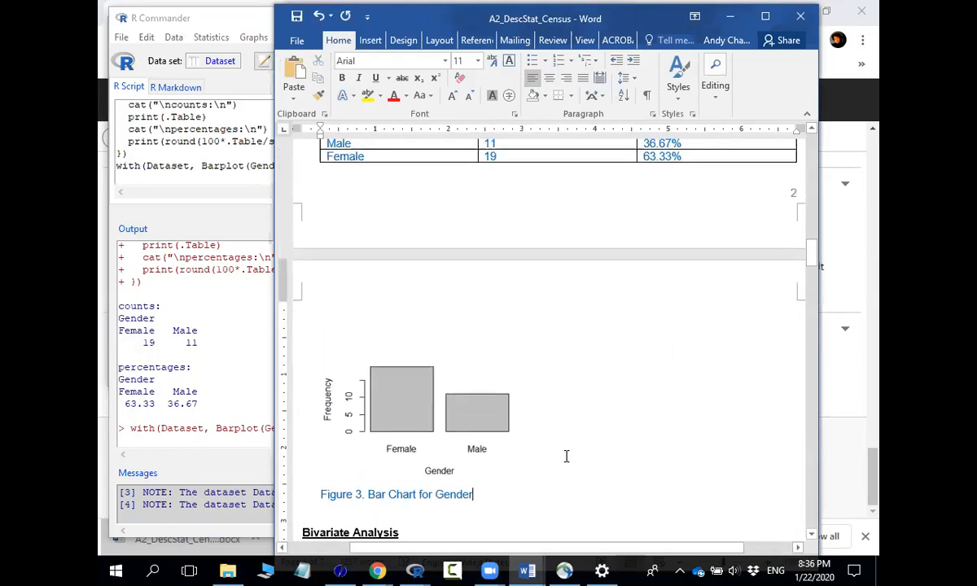
scroll(569, 453, "up", 4)
scroll(567, 447, "up", 2)
scroll(567, 449, "down", 7)
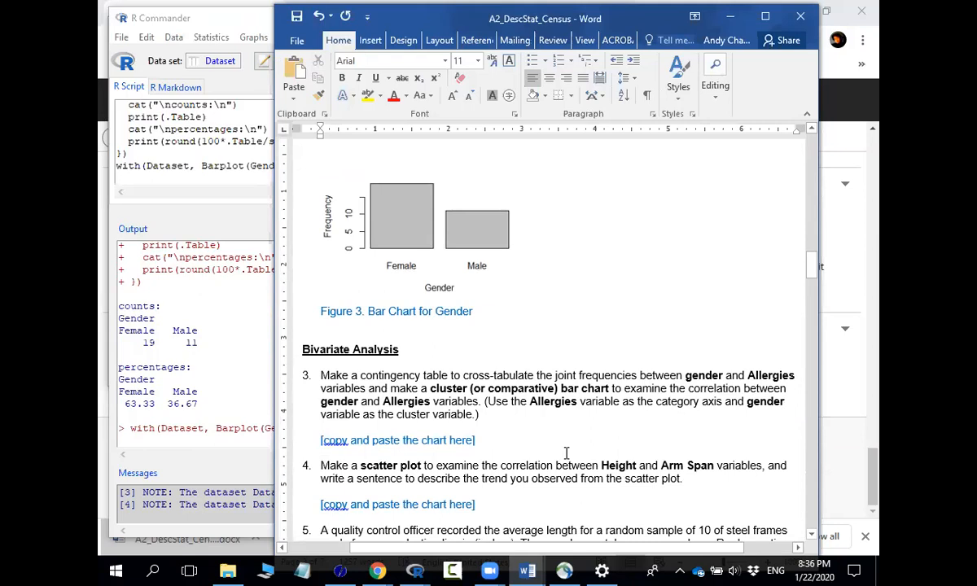
scroll(557, 359, "up", 10)
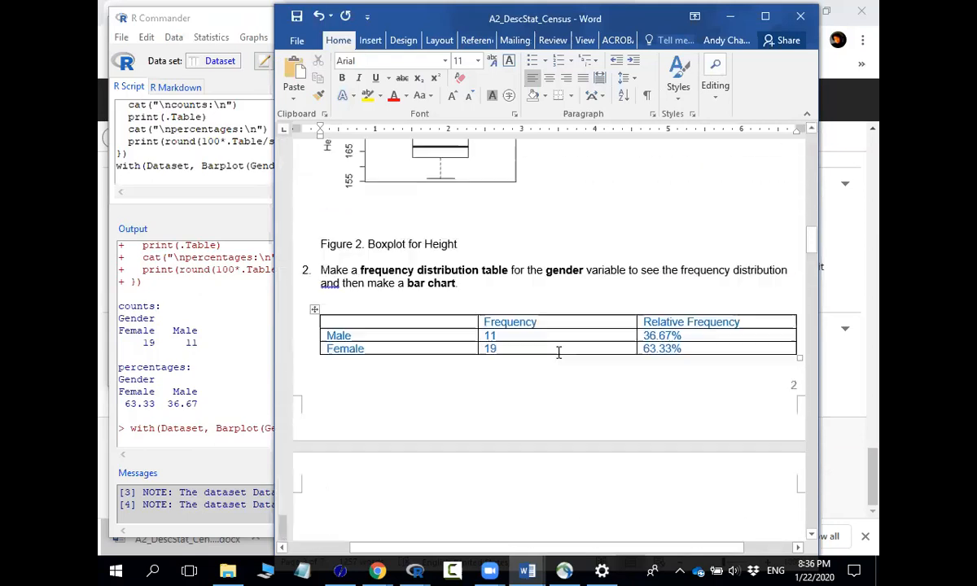
scroll(559, 351, "up", 5)
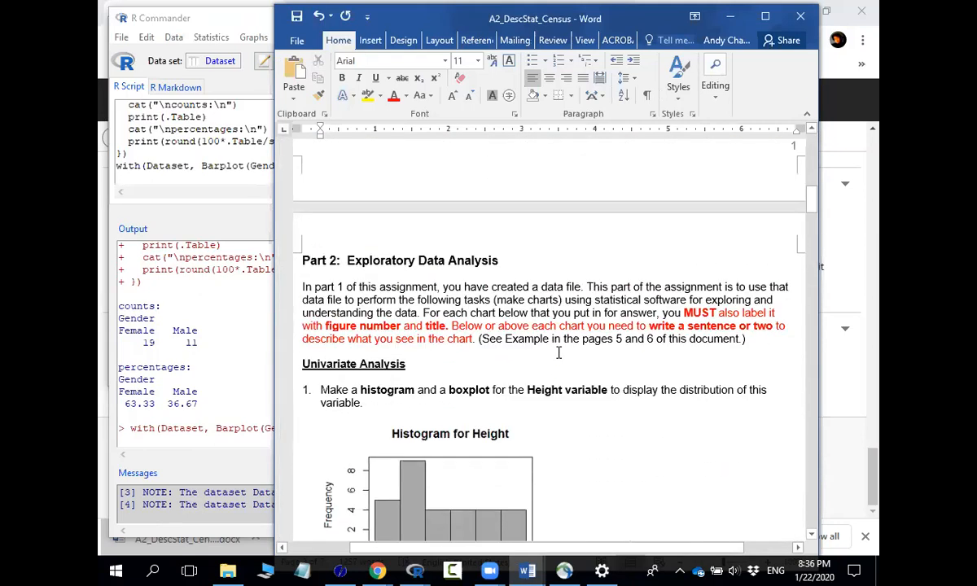
scroll(484, 371, "down", 5)
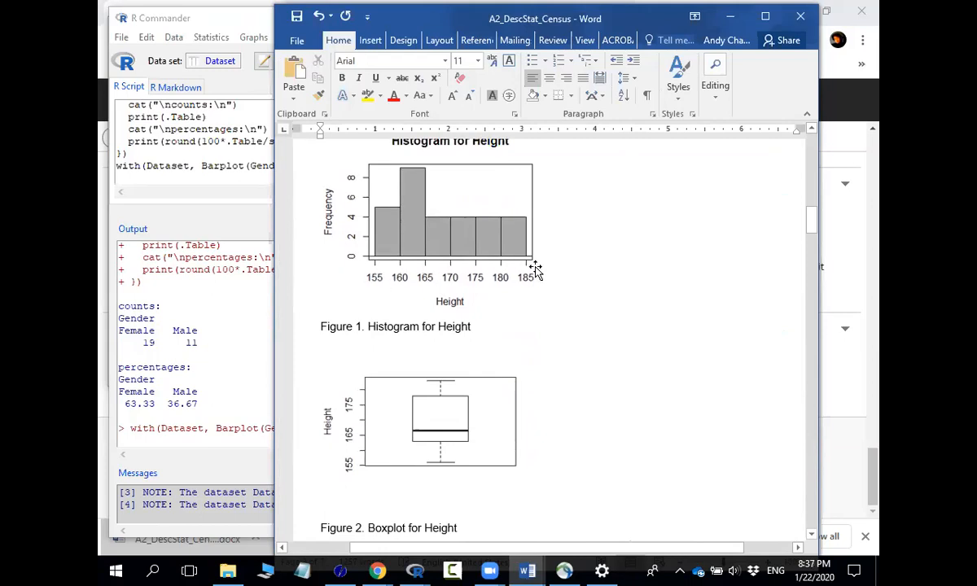
scroll(473, 357, "down", 5)
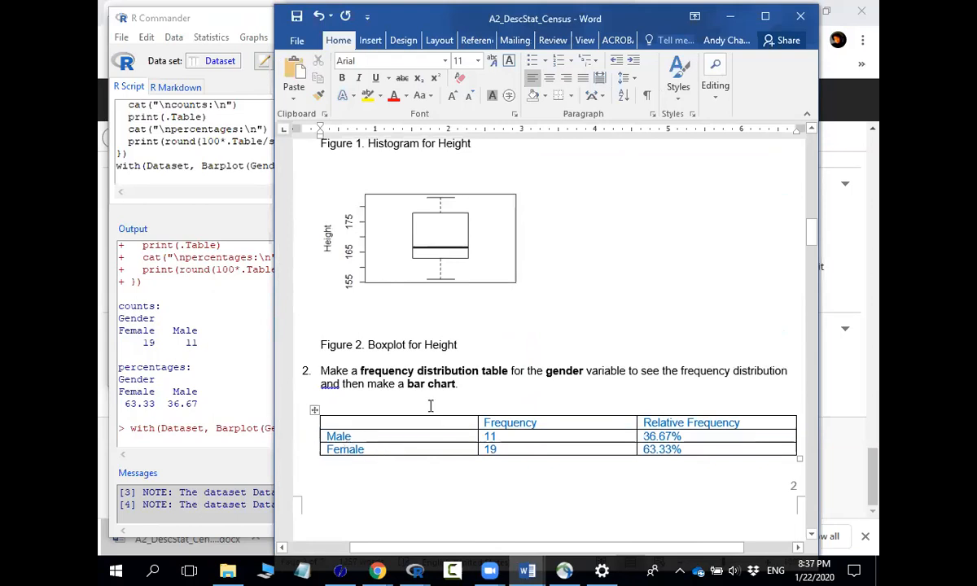
scroll(431, 406, "up", 5)
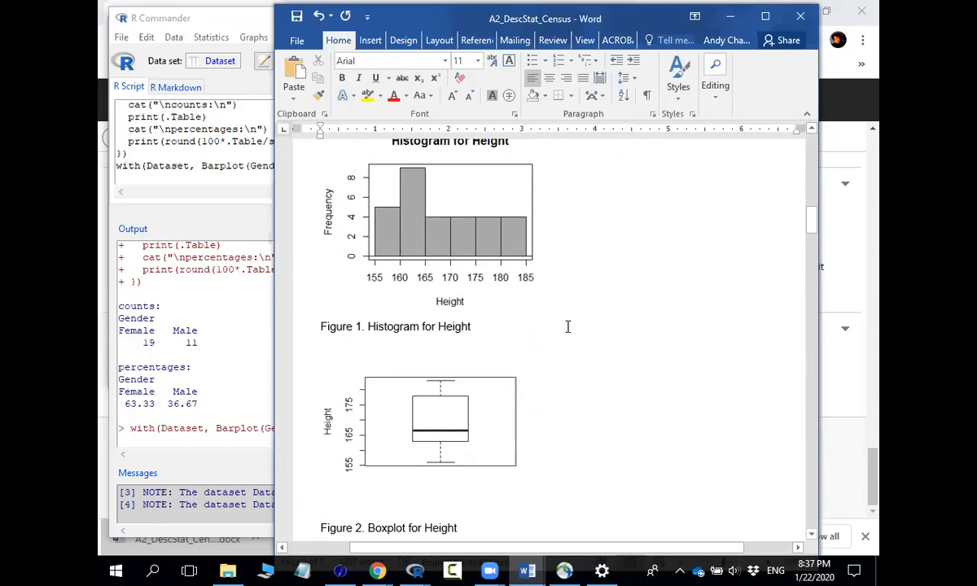
scroll(568, 327, "down", 2)
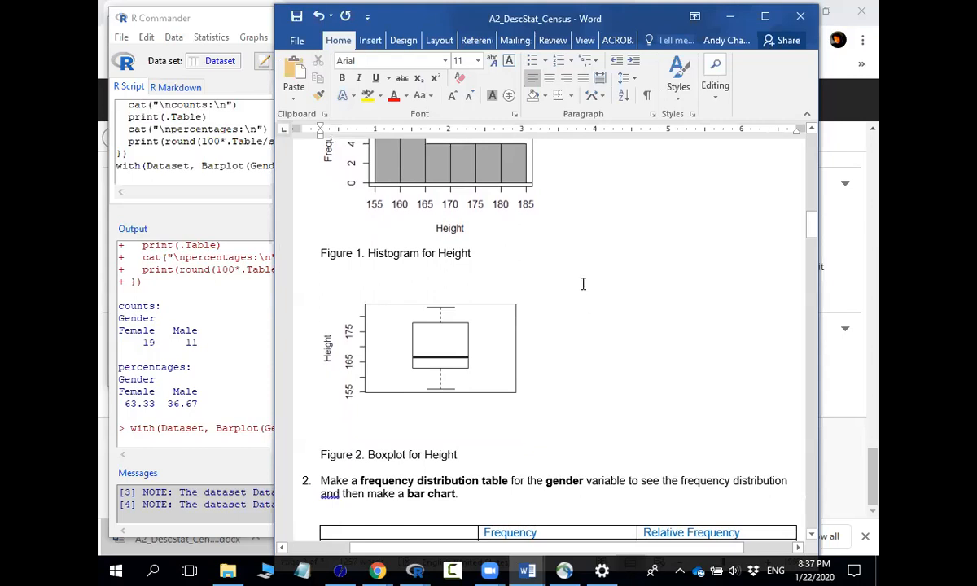
scroll(583, 283, "down", 1)
scroll(583, 284, "up", 6)
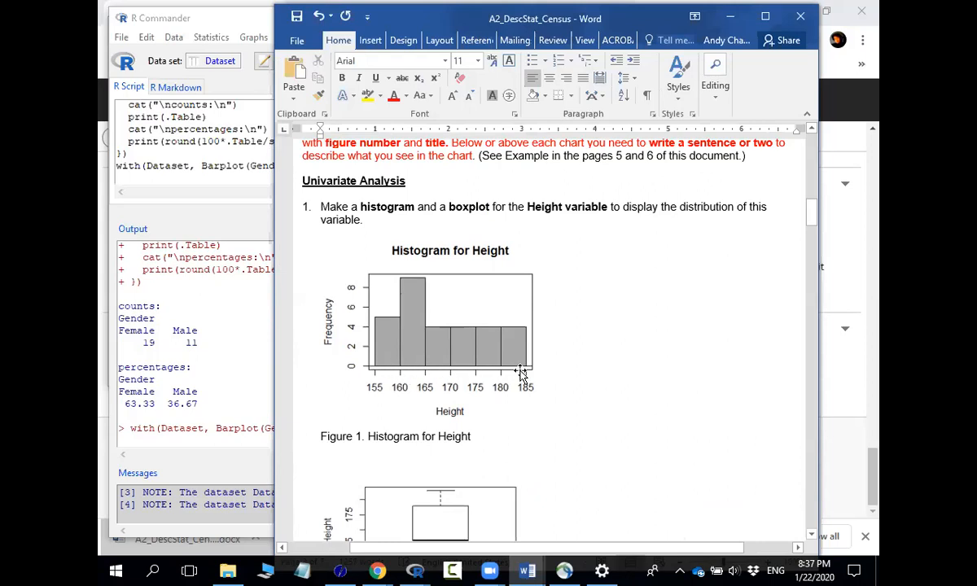
scroll(631, 342, "down", 2)
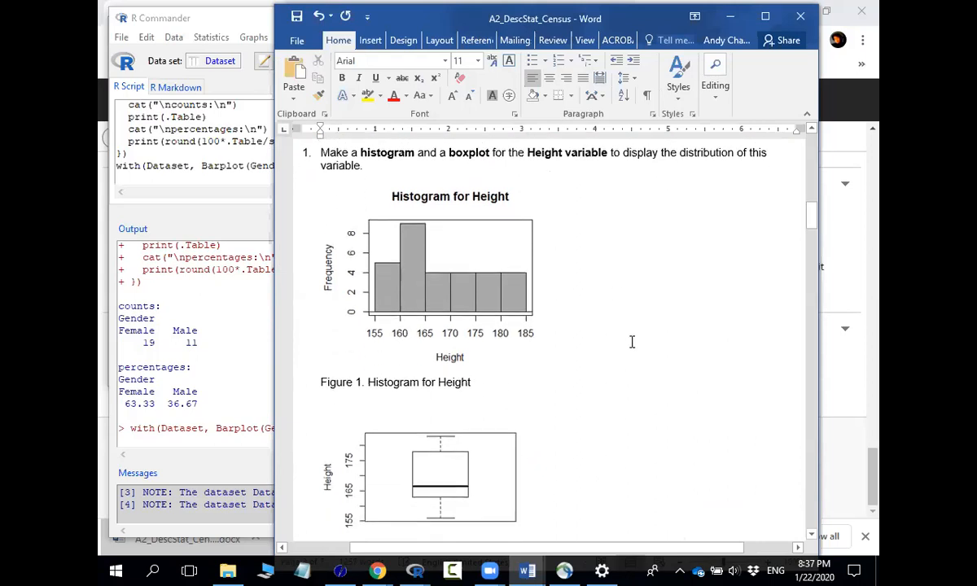
scroll(632, 342, "down", 2)
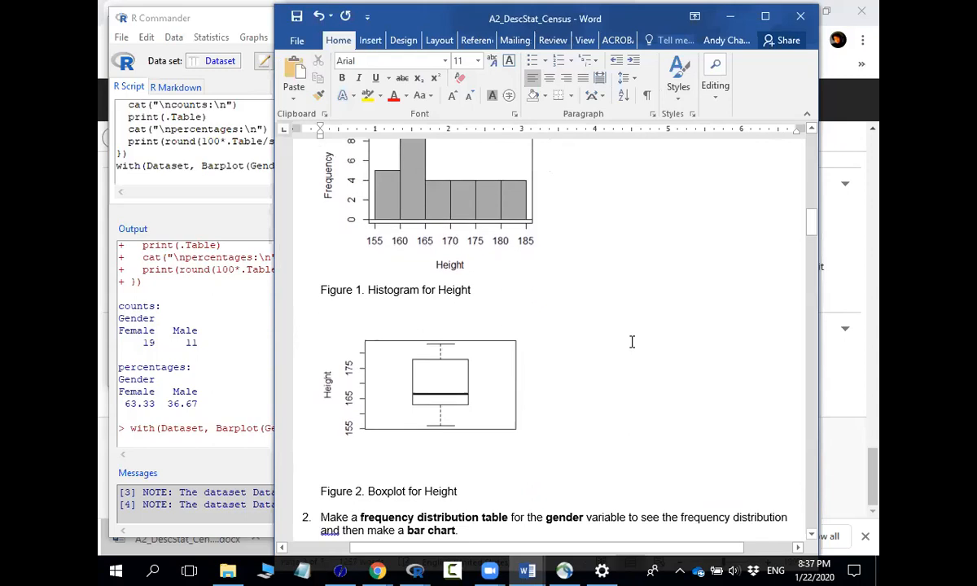
scroll(632, 342, "down", 10)
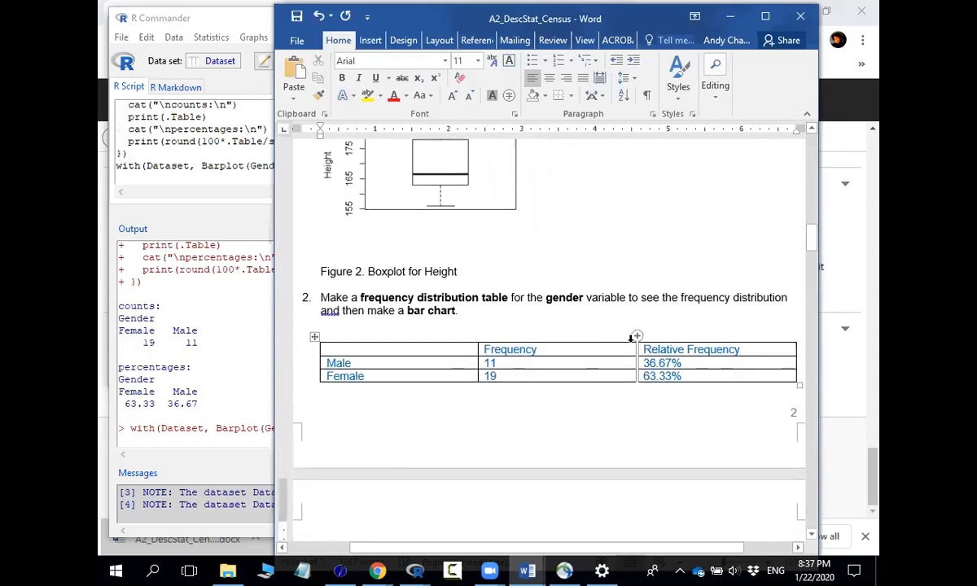
scroll(632, 342, "down", 8)
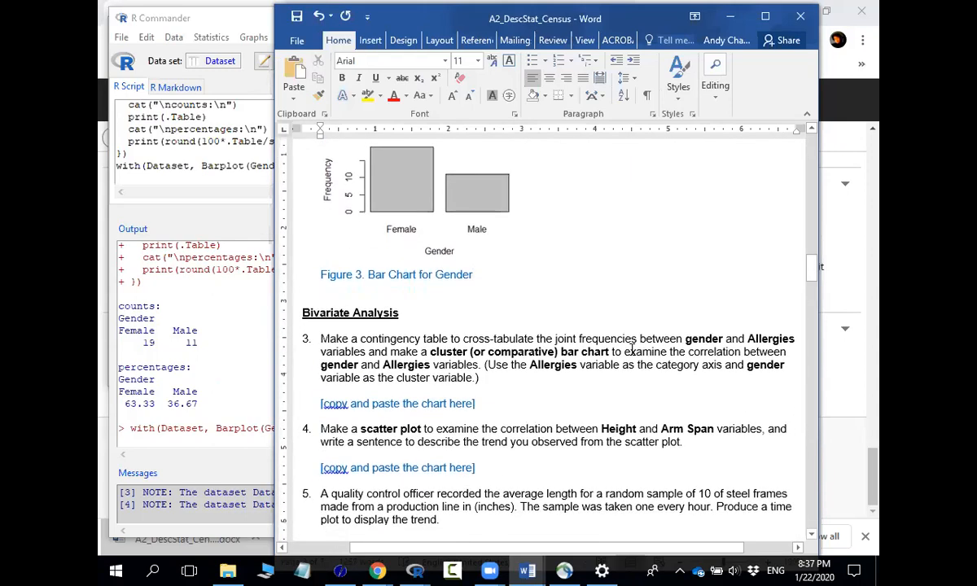
scroll(632, 350, "up", 2)
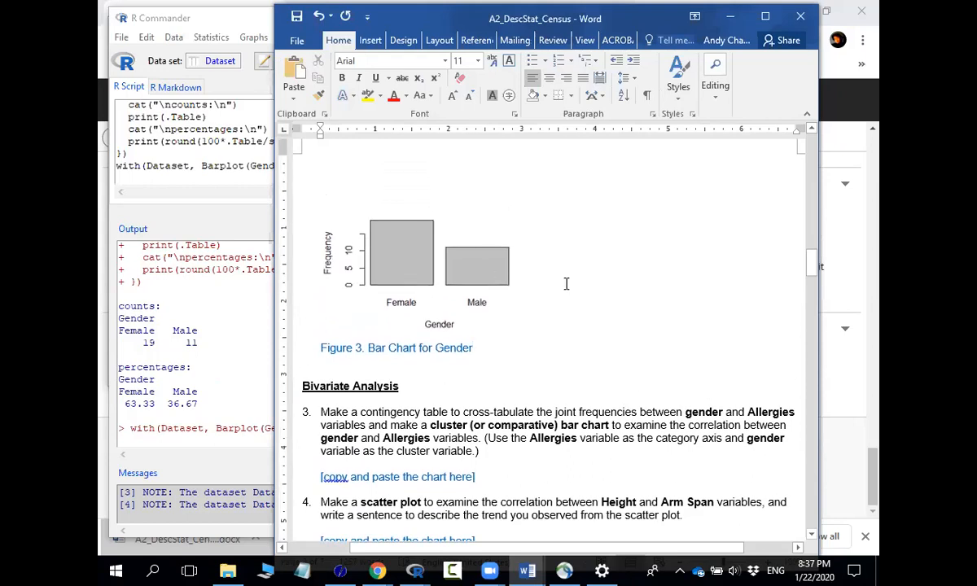
scroll(556, 249, "down", 2)
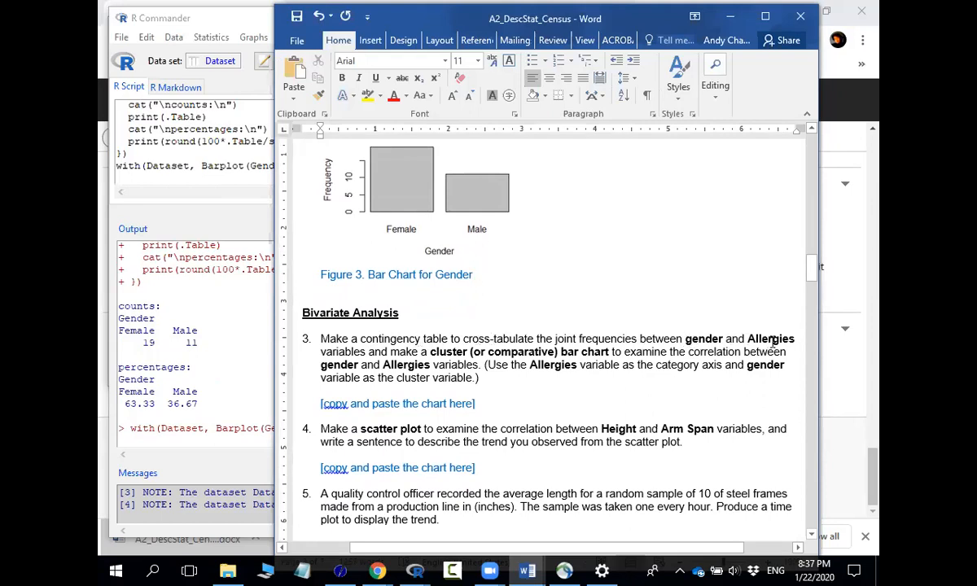
- In R Commander, generate a two-way contingency table with Gender as row variable, Allergies as column variable, and row percentages
left_click(232, 320)
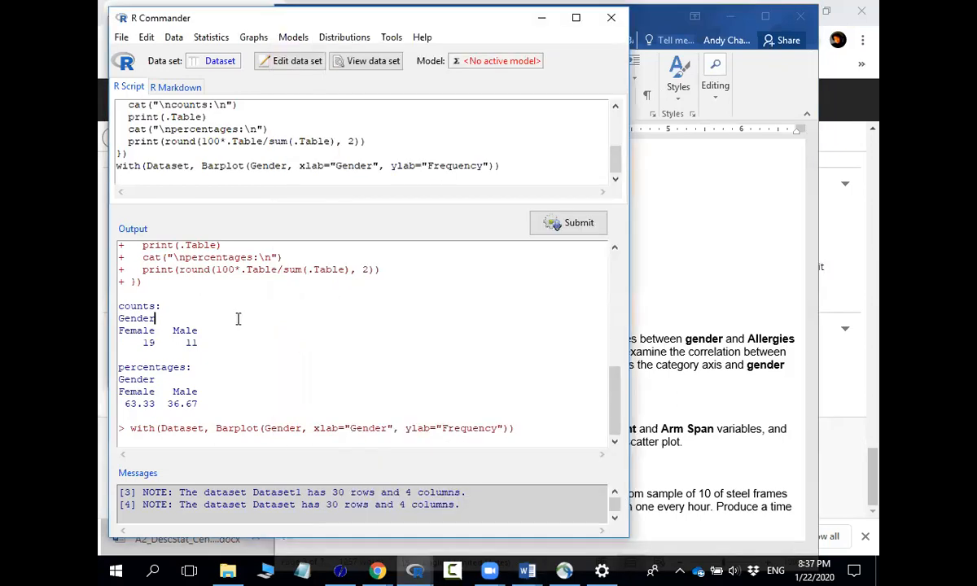
left_click(213, 41)
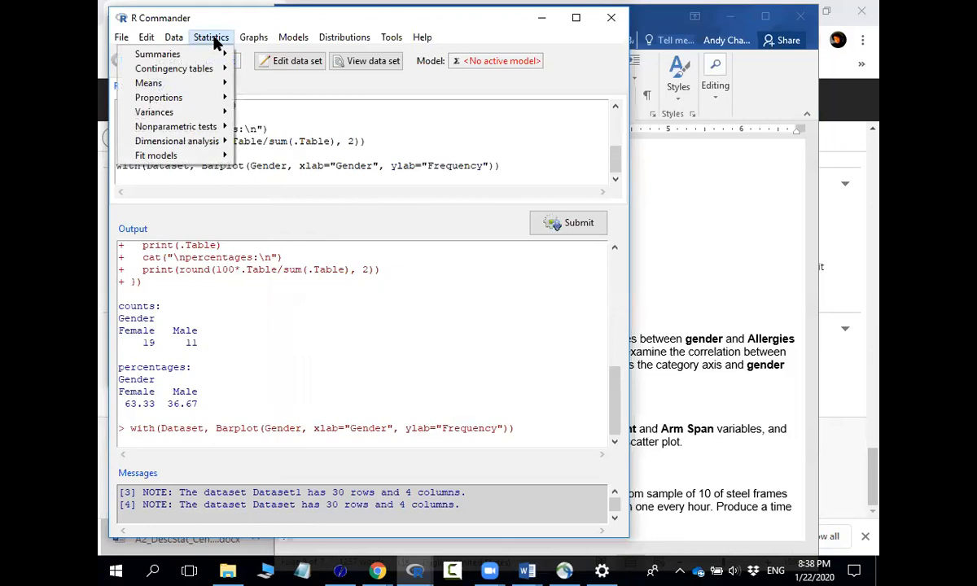
mouse_move(208, 69)
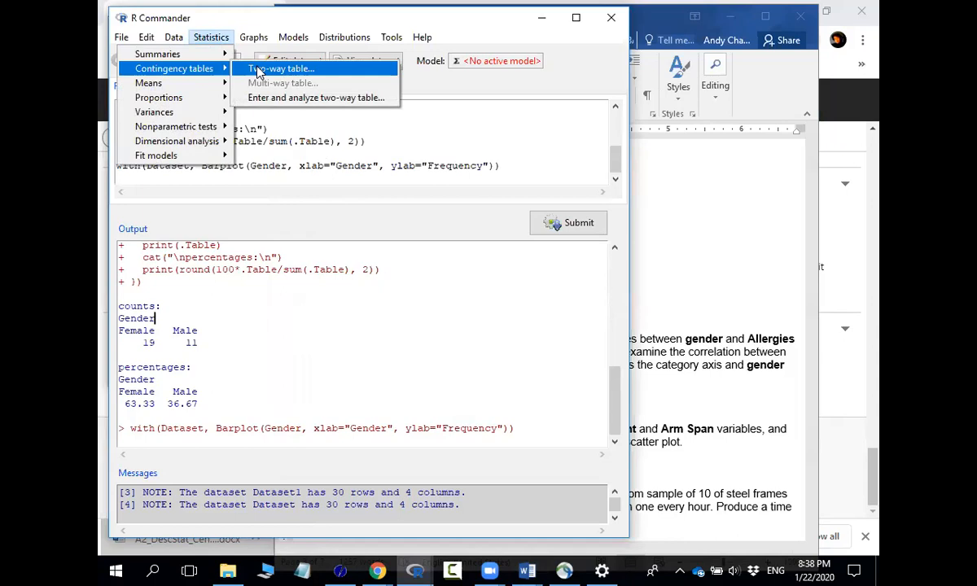
left_click(259, 70)
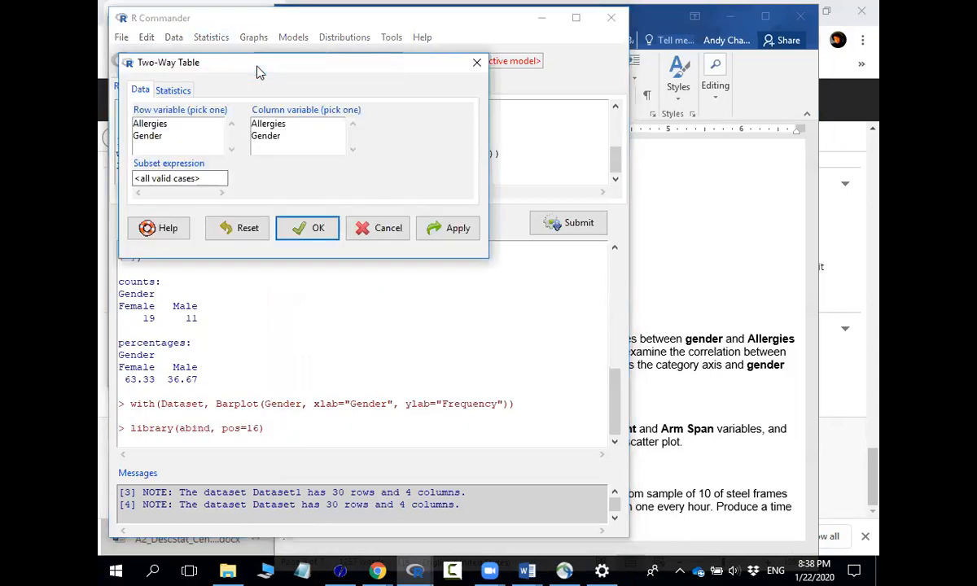
left_click(162, 137)
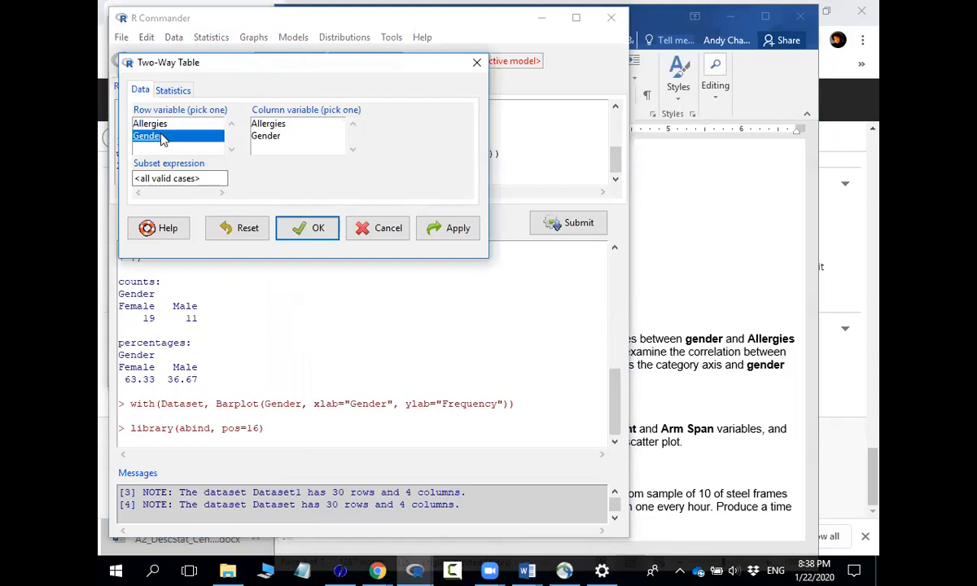
left_click(287, 127)
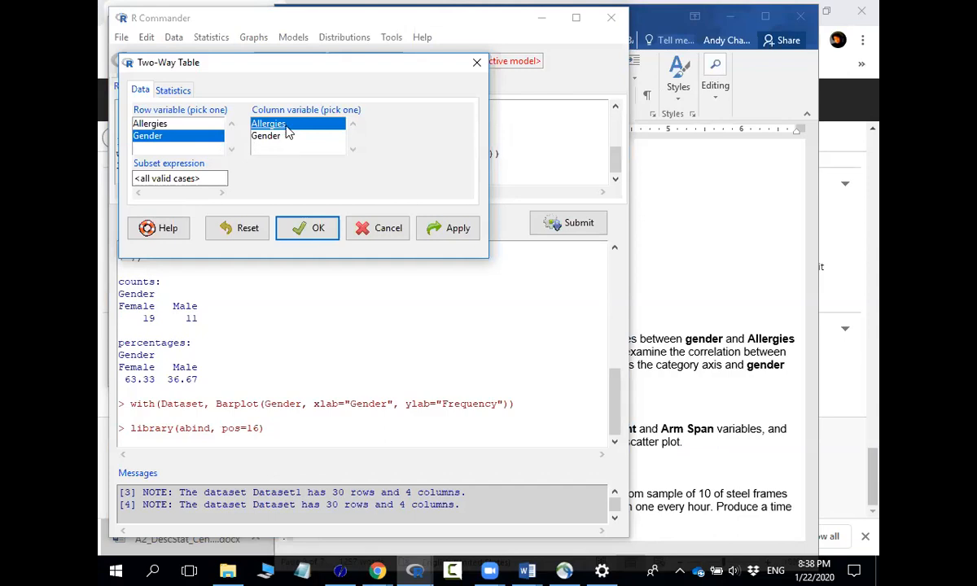
left_click(171, 93)
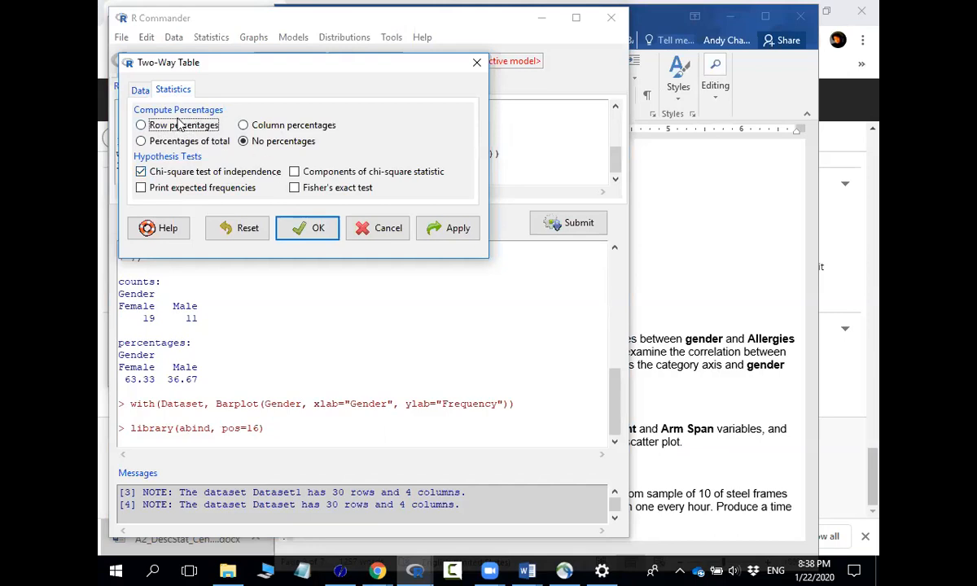
left_click(141, 126)
left_click(312, 228)
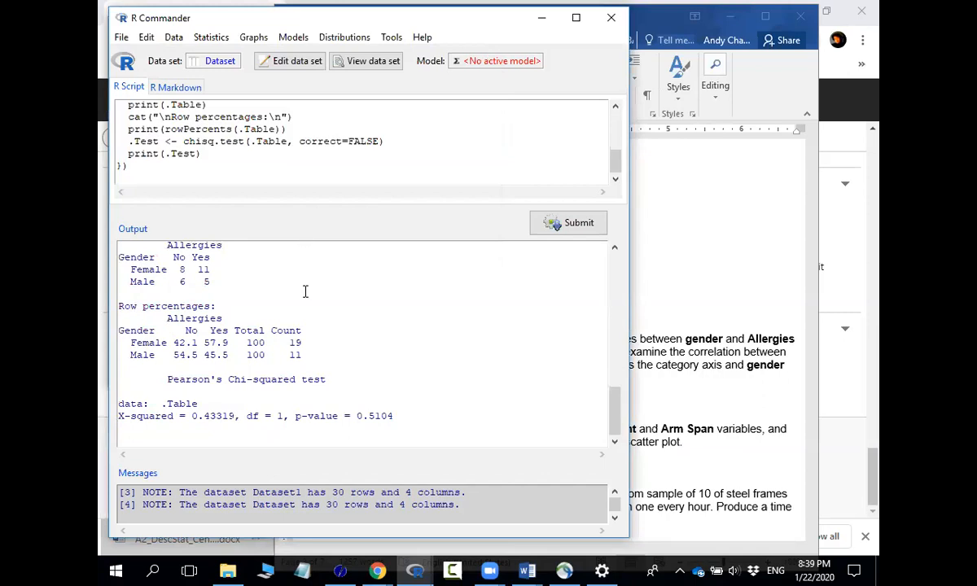
- Examine the frequency table and compare the female and male row percentages for Allergies in the output
scroll(305, 290, "up", 1)
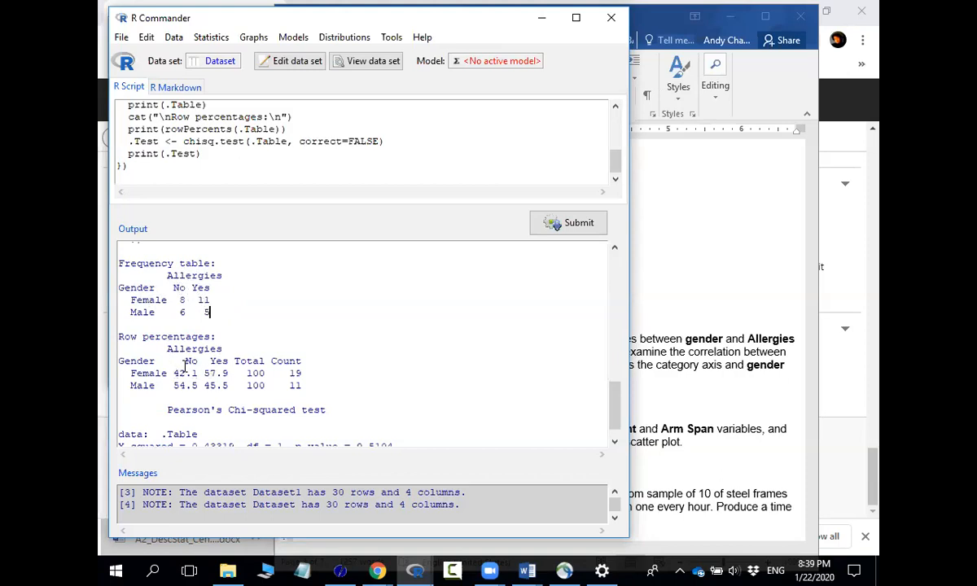
left_click_drag(174, 374, 232, 374)
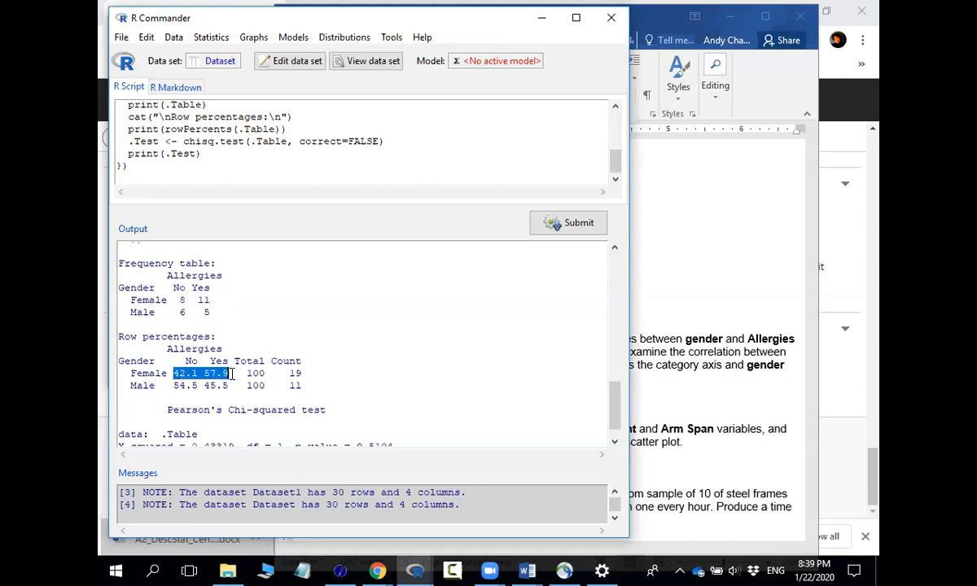
left_click_drag(122, 374, 325, 376)
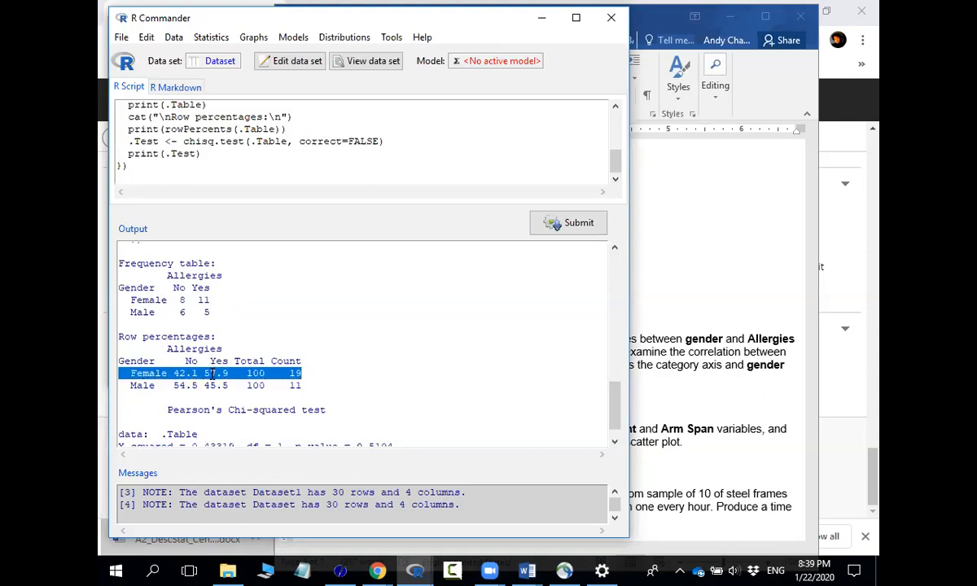
left_click_drag(204, 374, 173, 374)
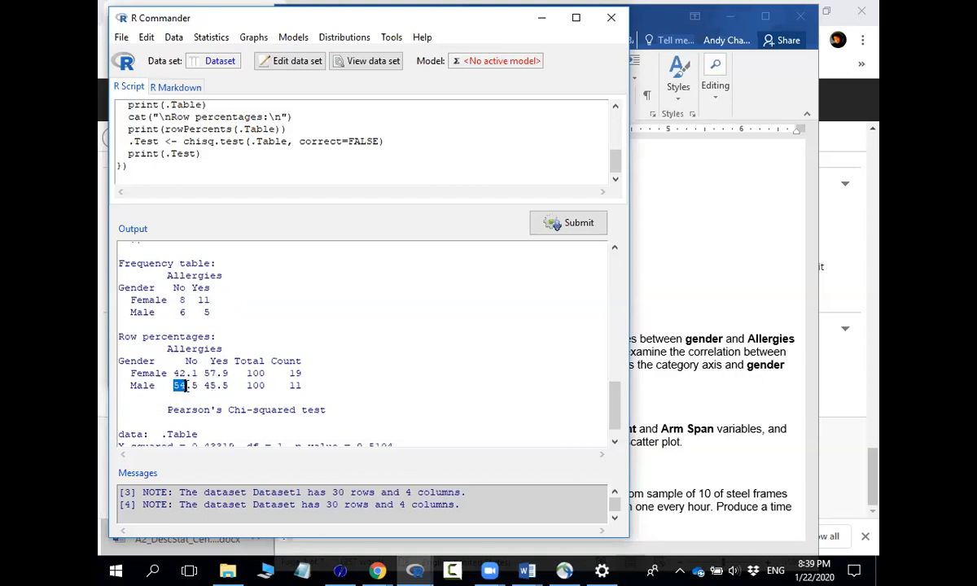
left_click_drag(217, 384, 162, 375)
left_click_drag(232, 386, 186, 386)
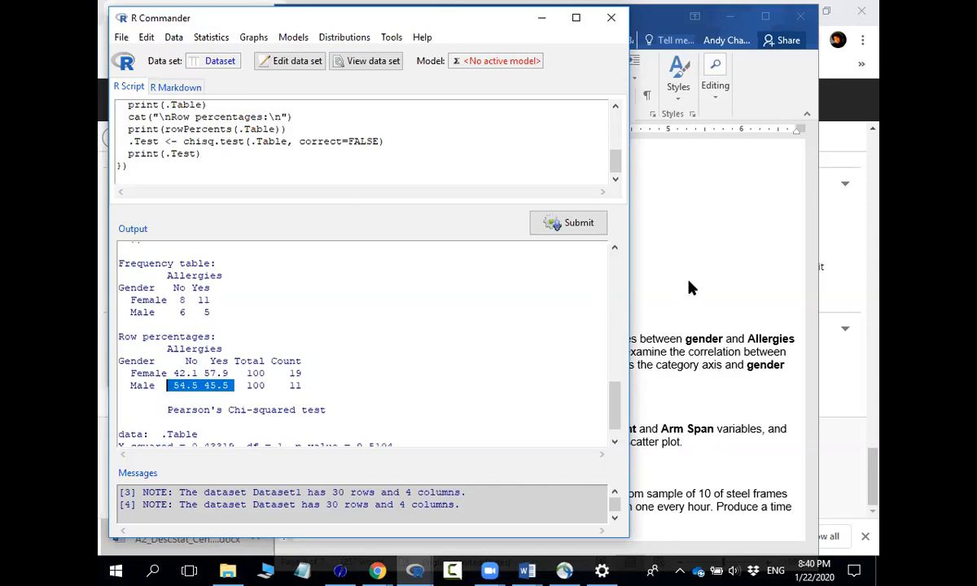
- In the Word document, delete the chart placeholder under question 3 and add a blank line there
left_click(644, 260)
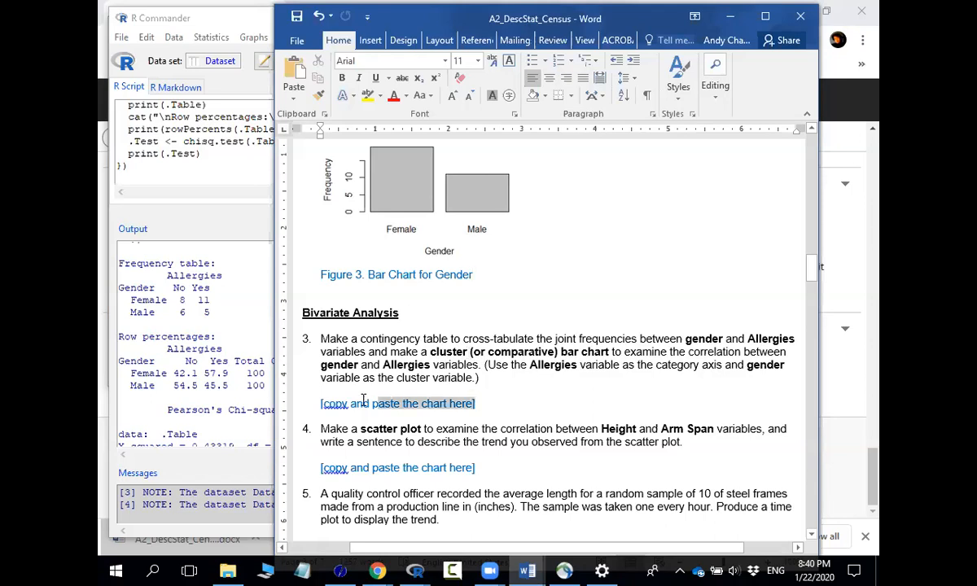
left_click(315, 402)
key("Delete")
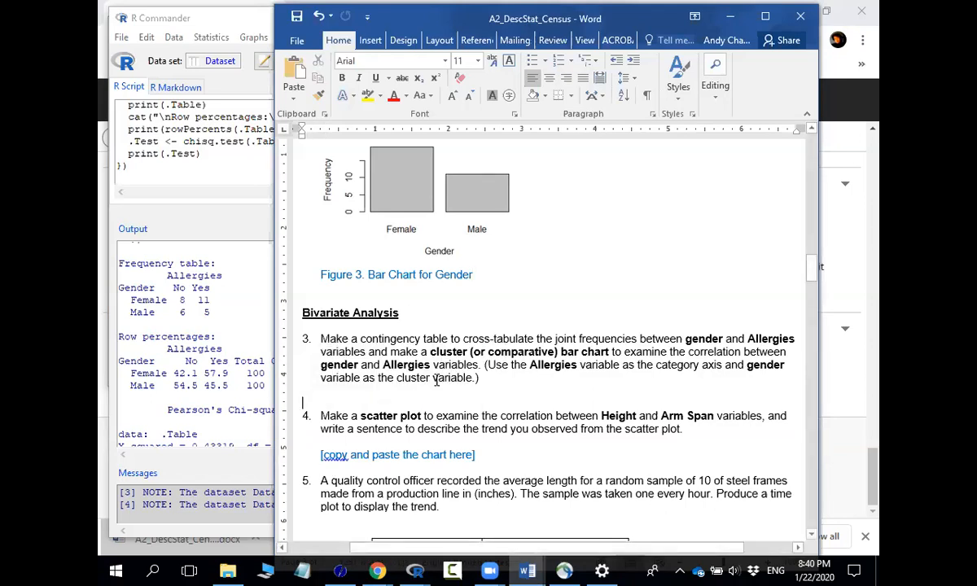
key("Return")
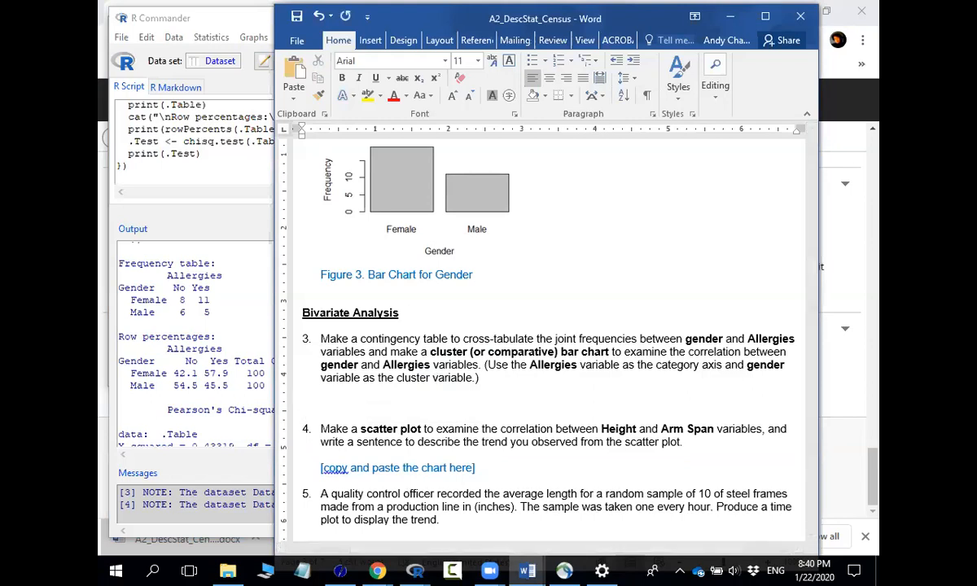
- Insert a table with four columns and four rows on the blank line under question 3
scroll(572, 303, "up", 1)
left_click(371, 42)
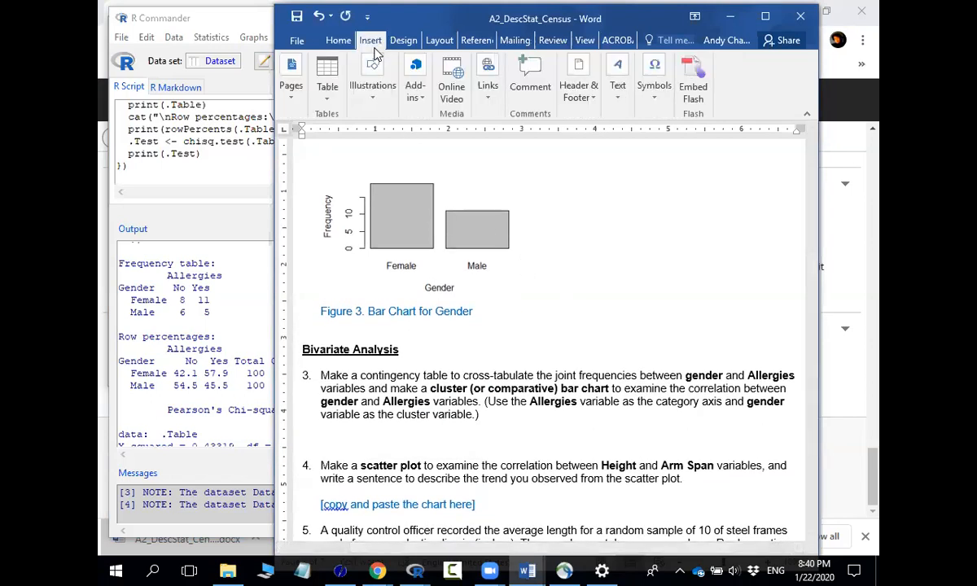
left_click(326, 80)
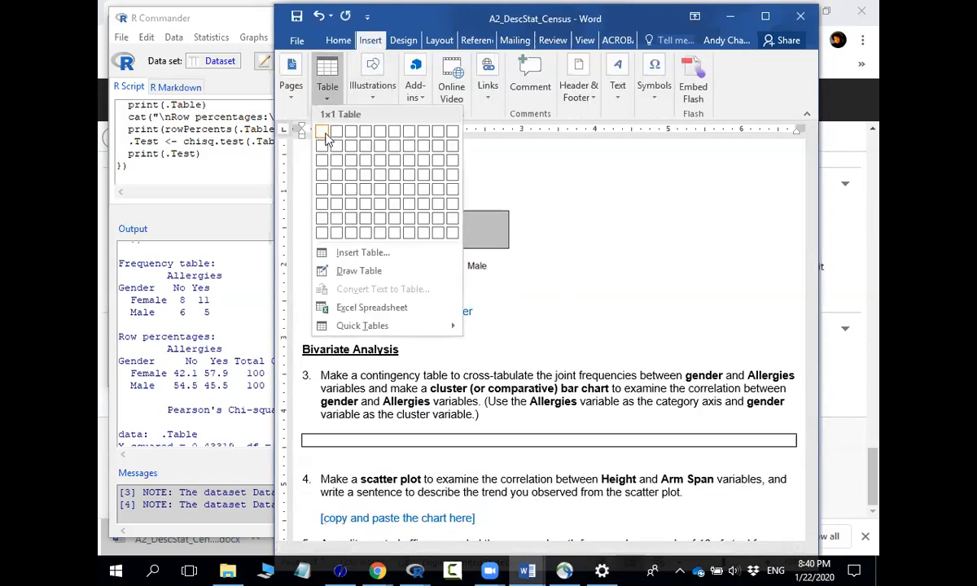
left_click(364, 177)
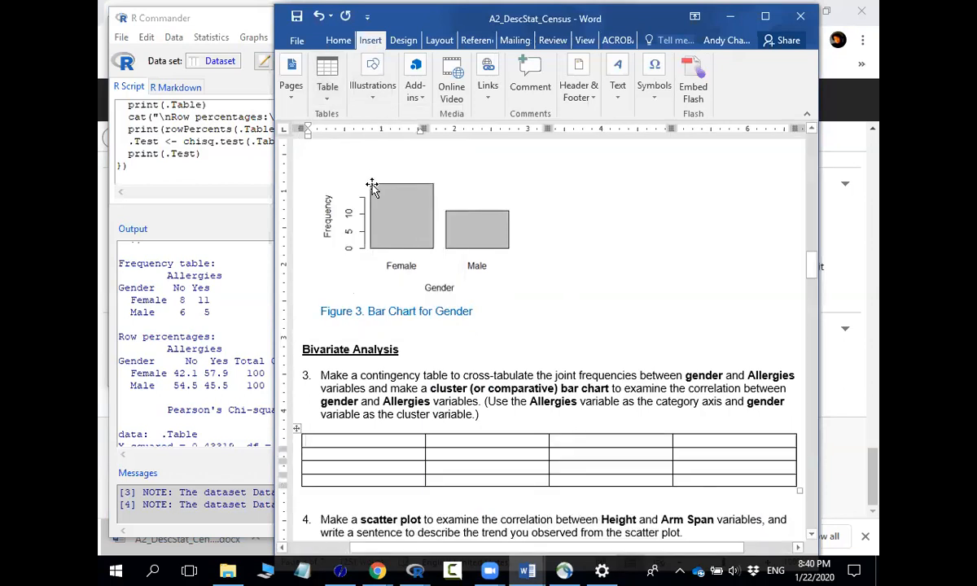
- Label the second and third rows of the new table Female and Male in the first column
left_click(406, 456)
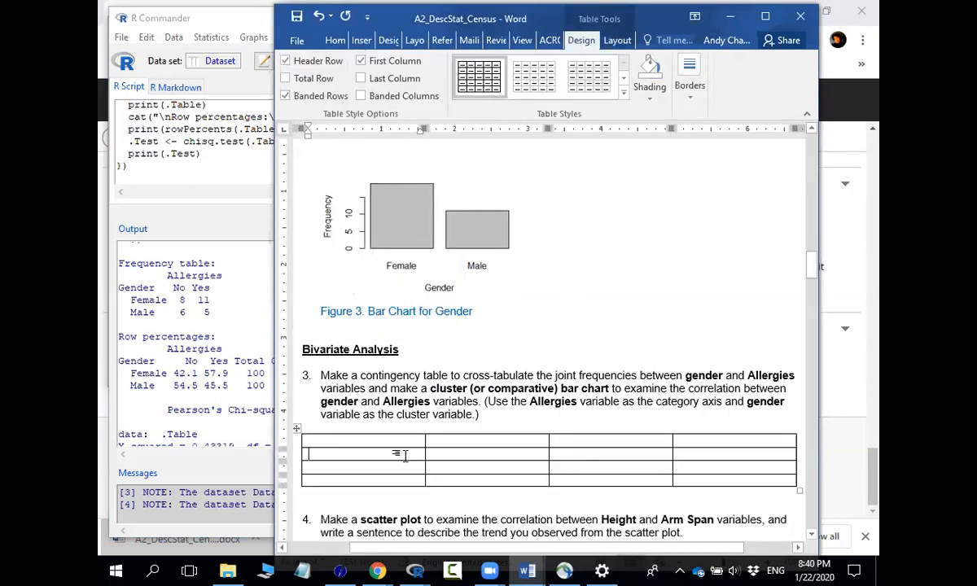
type("Female")
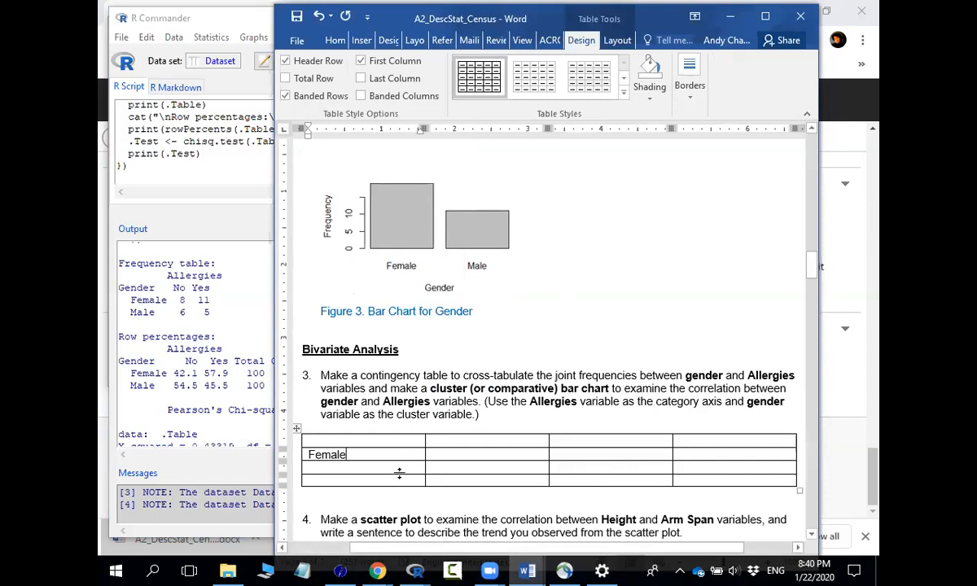
left_click(401, 471)
type("Amle")
key("BackSpace")
key("BackSpace")
key("BackSpace")
key("BackSpace")
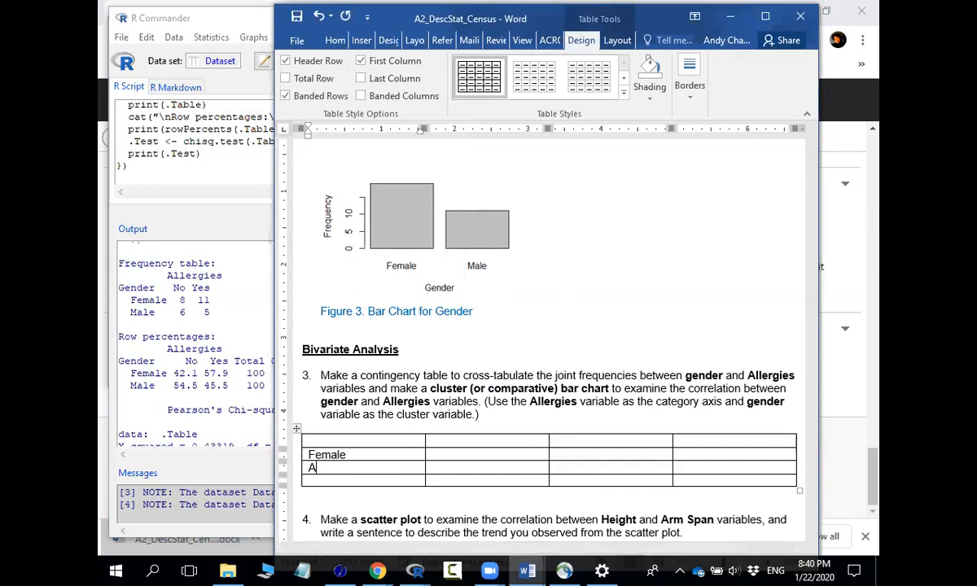
type("Male")
scroll(491, 469, "up", 1)
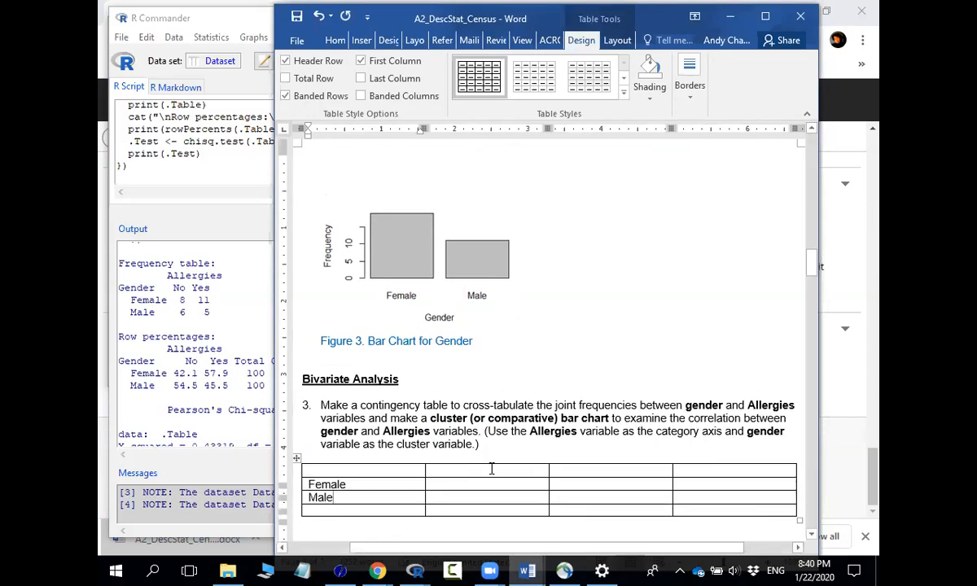
- Fill the table's header row with No and Yes in the second and third columns and Gender in the first
left_click(497, 479)
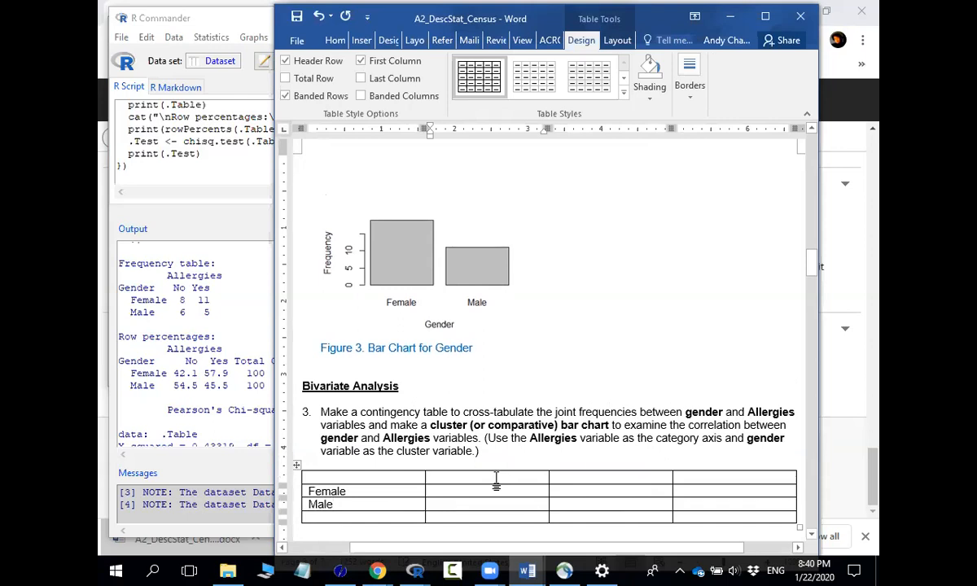
type("No")
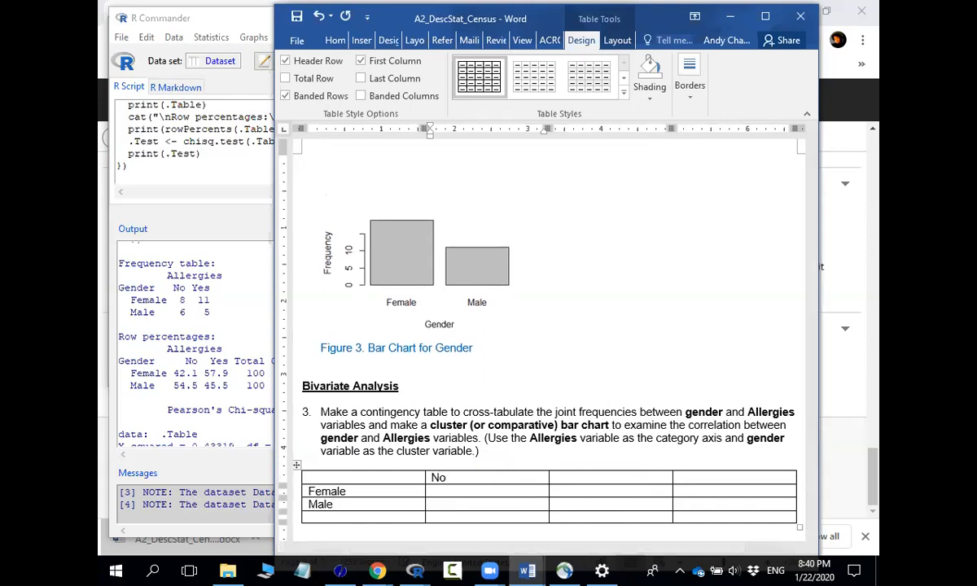
left_click(592, 481)
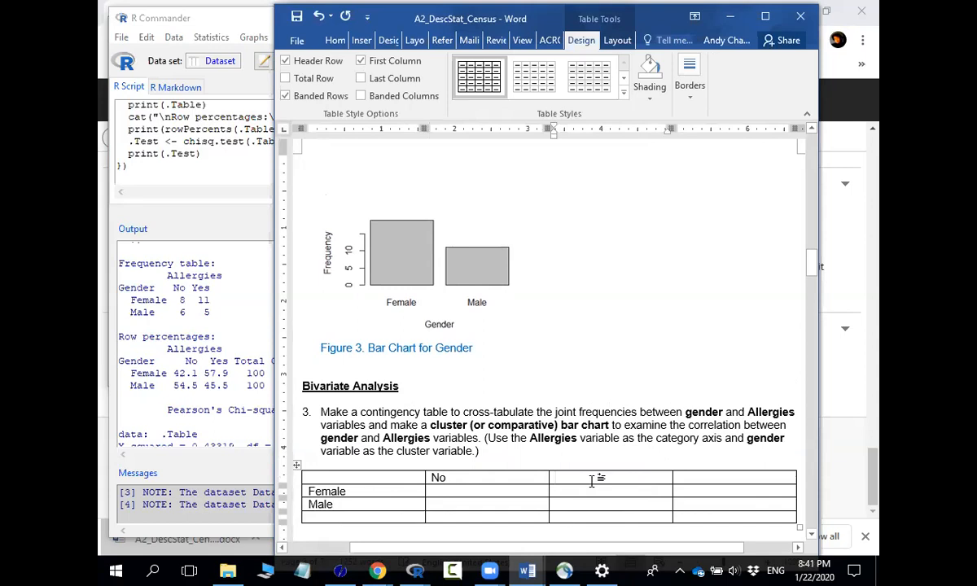
type("Yes")
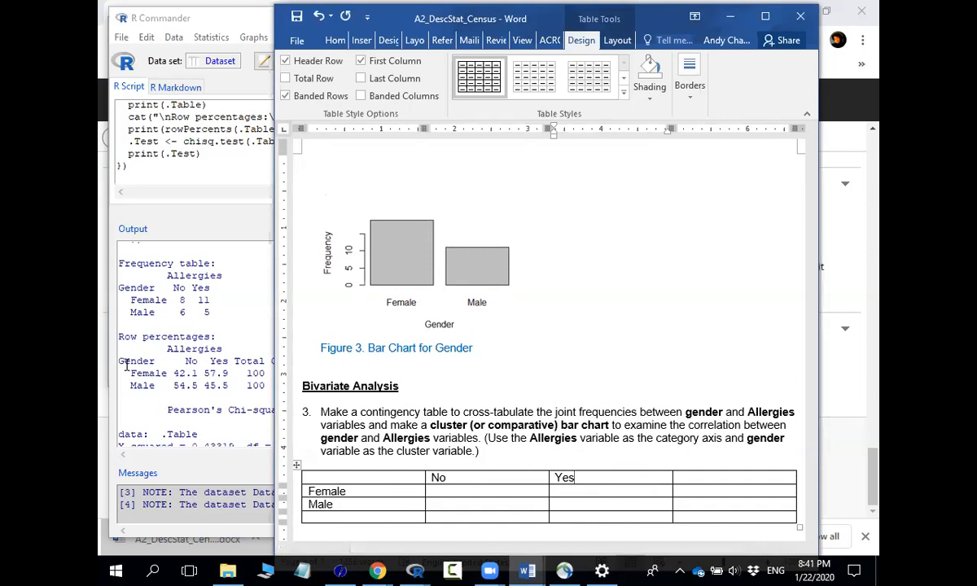
left_click(320, 479)
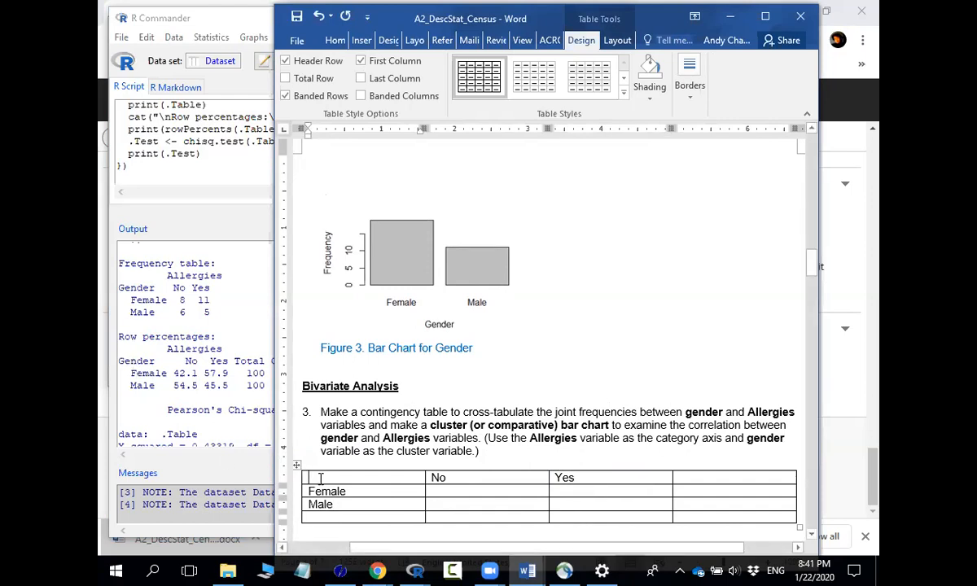
type("Gender")
- Fill the Female row of the contingency table with 8, 11 and 19
left_click(459, 494)
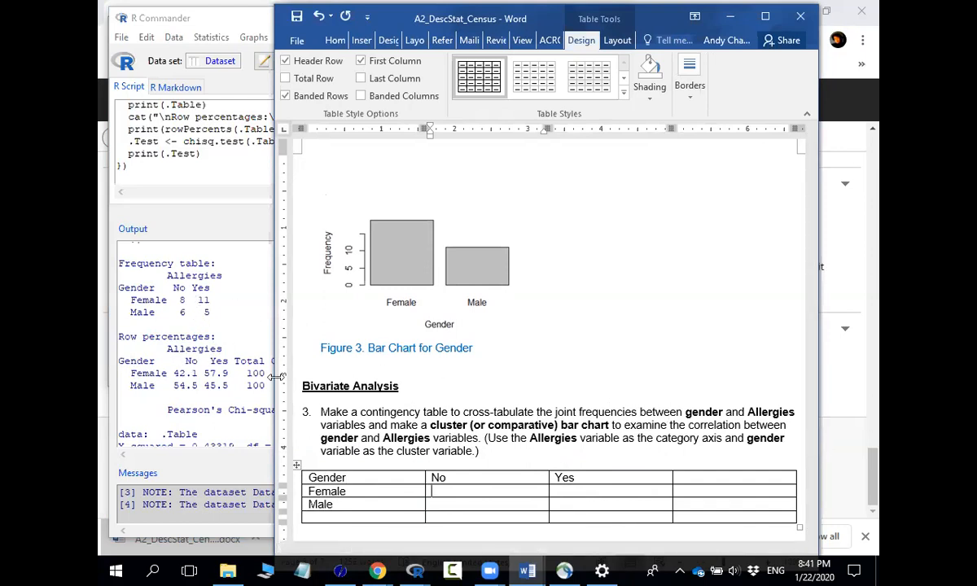
left_click(457, 491)
type("8")
left_click(573, 490)
type("11")
left_click(681, 490)
type("19")
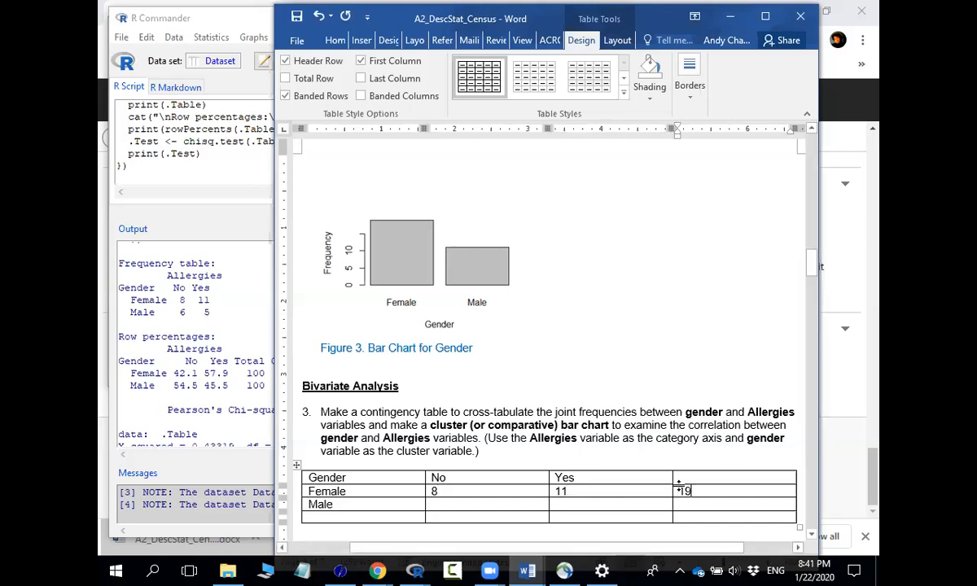
- Head the table's fourth column Total and add a blank line below the table
left_click(688, 478)
type("Total")
scroll(533, 445, "down", 1)
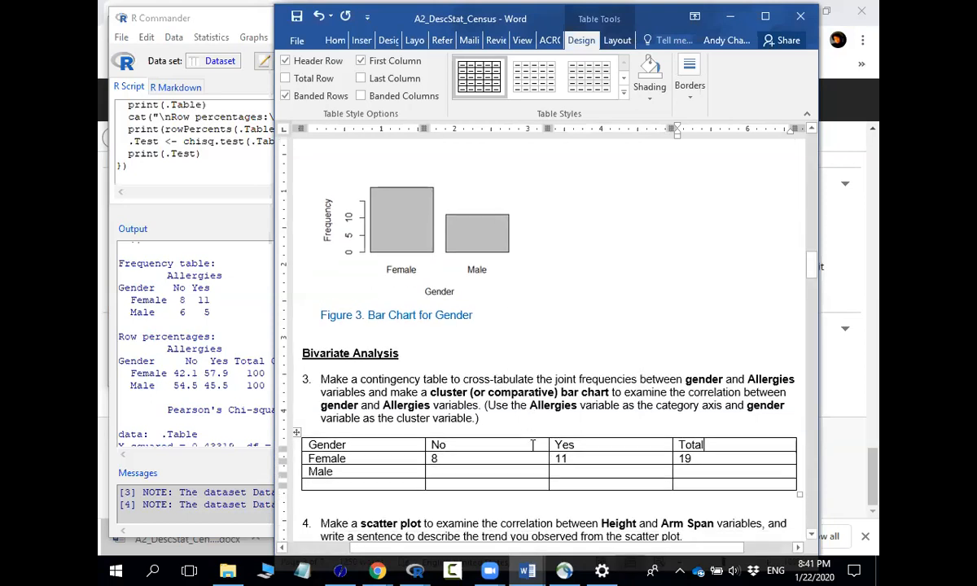
left_click(527, 499)
key("Return")
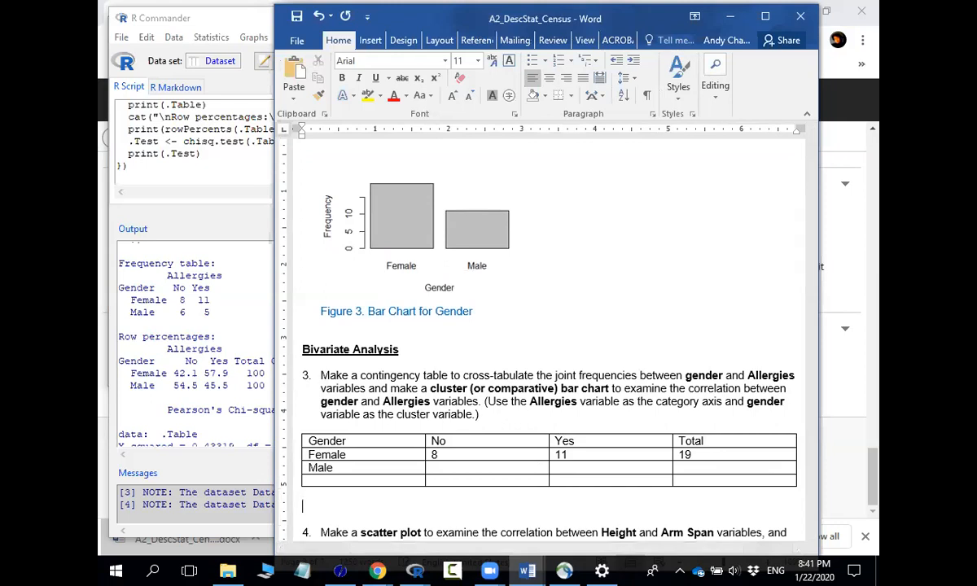
left_click(250, 166)
left_click(251, 38)
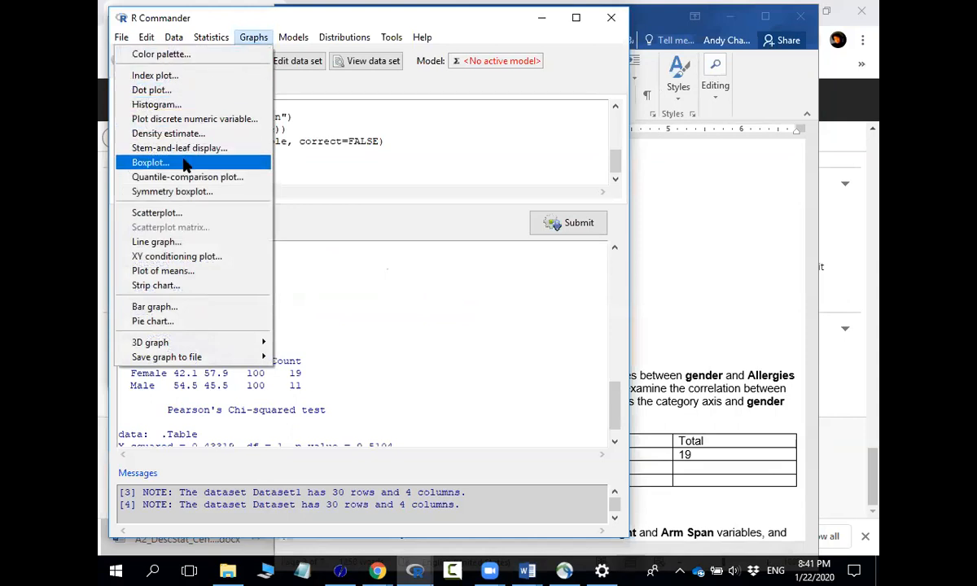
left_click(177, 310)
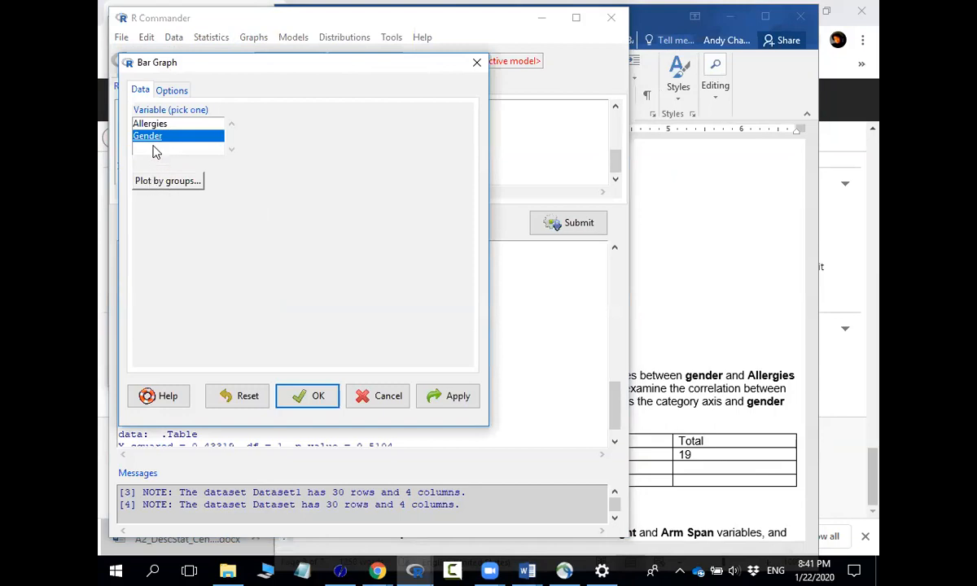
left_click(163, 181)
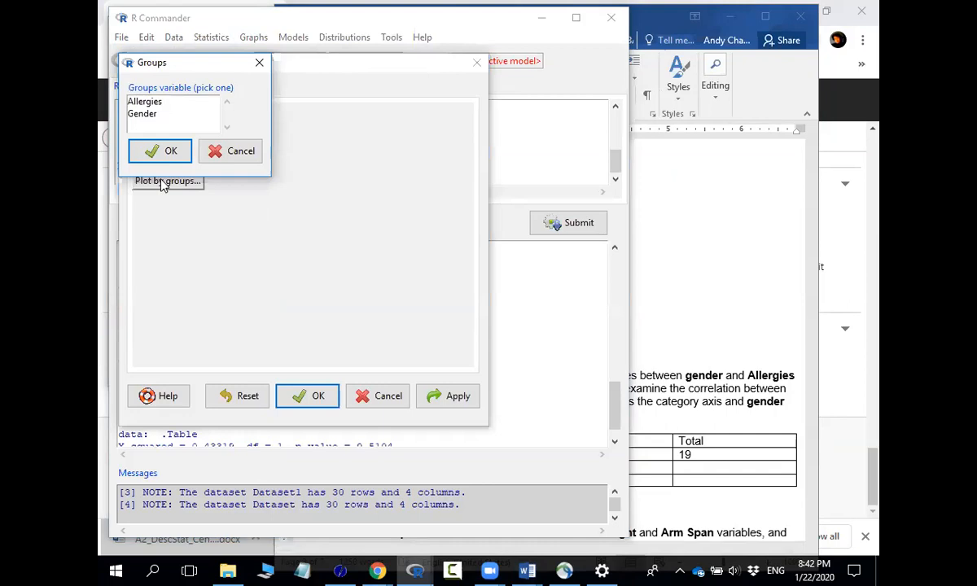
left_click(160, 104)
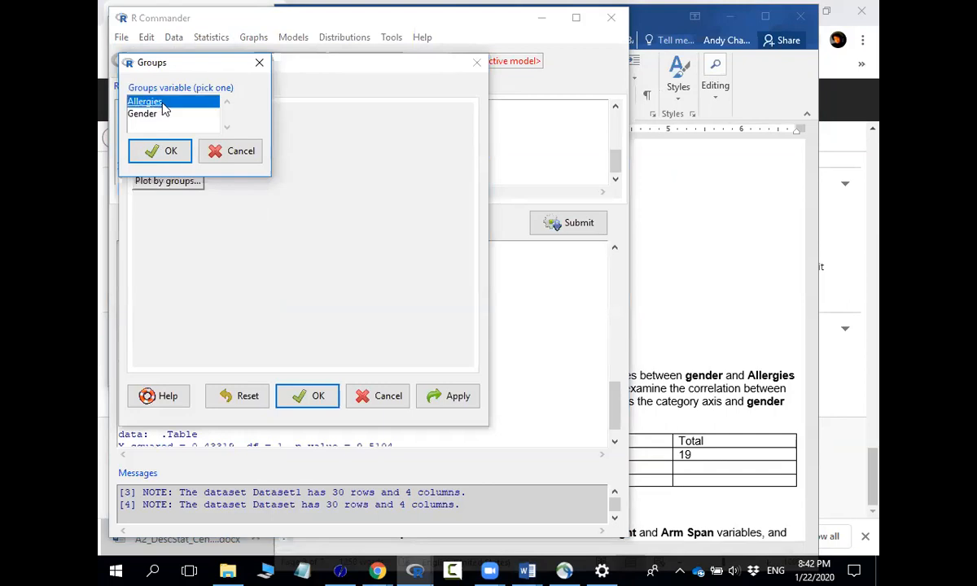
left_click(165, 151)
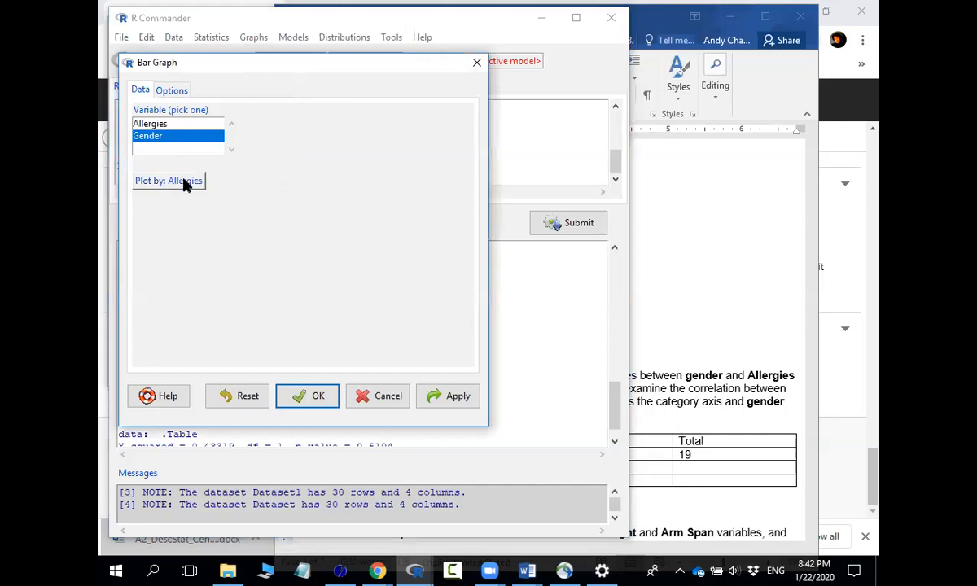
left_click(172, 89)
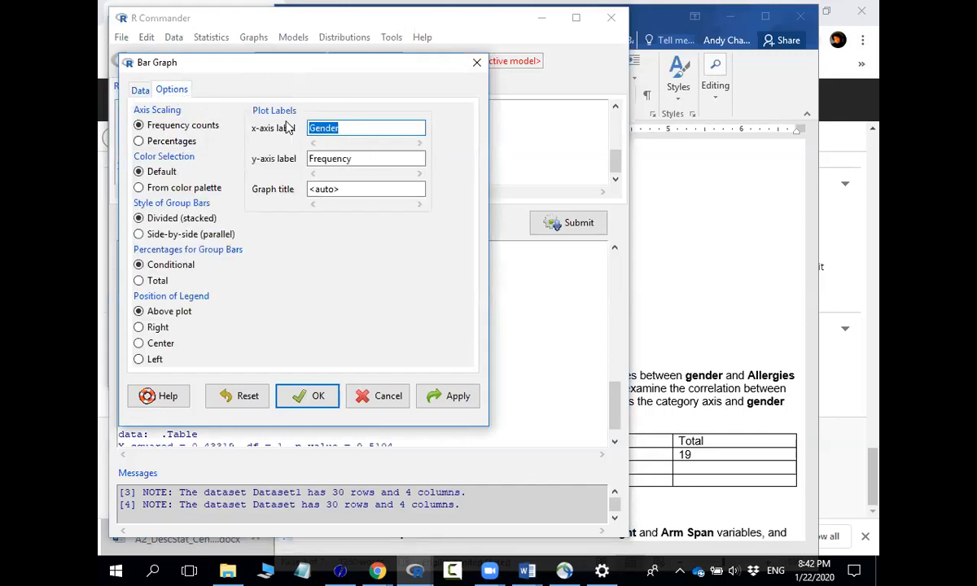
left_click(387, 396)
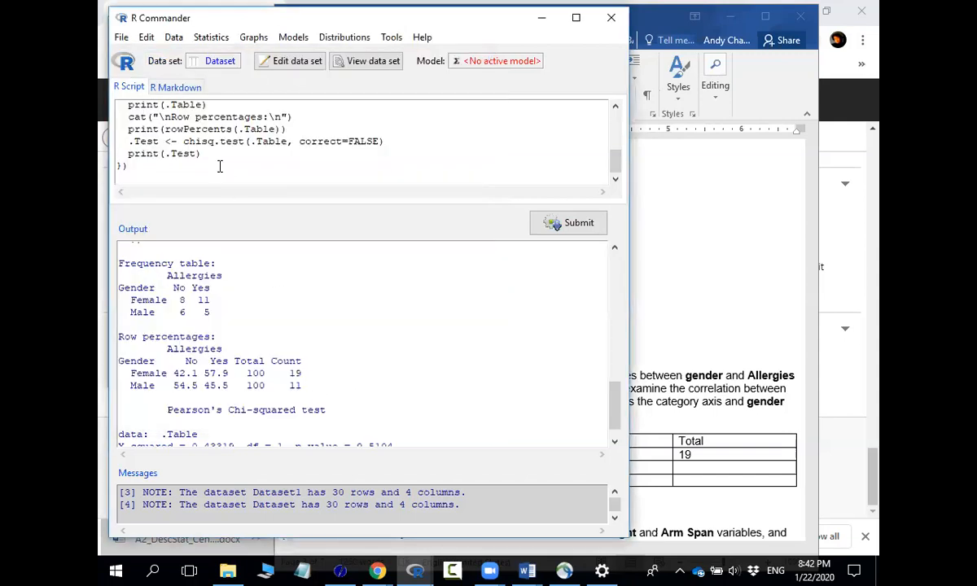
- In R Commander, plot a stacked bar graph of Gender grouped by Allergies, view it, and close the graph window
left_click(253, 36)
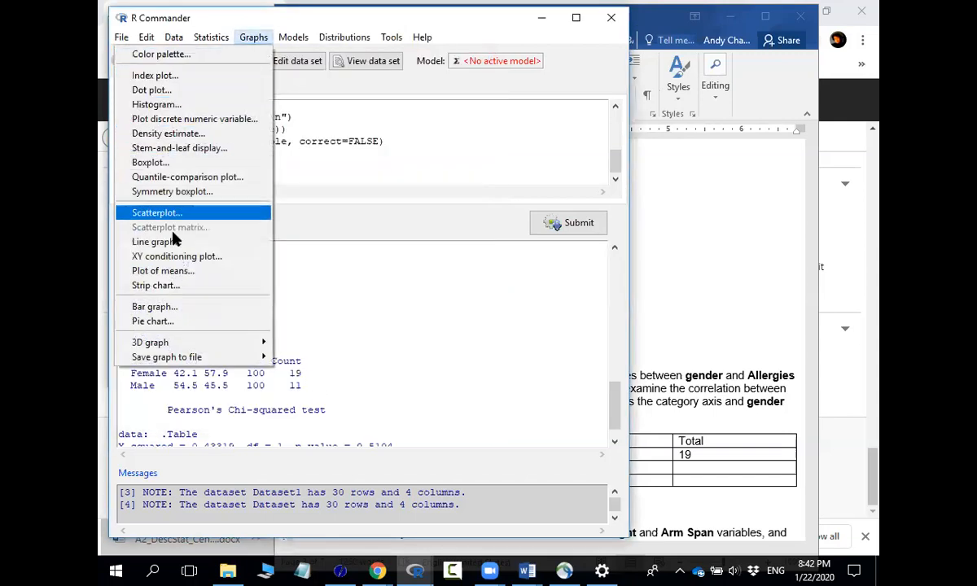
left_click(154, 307)
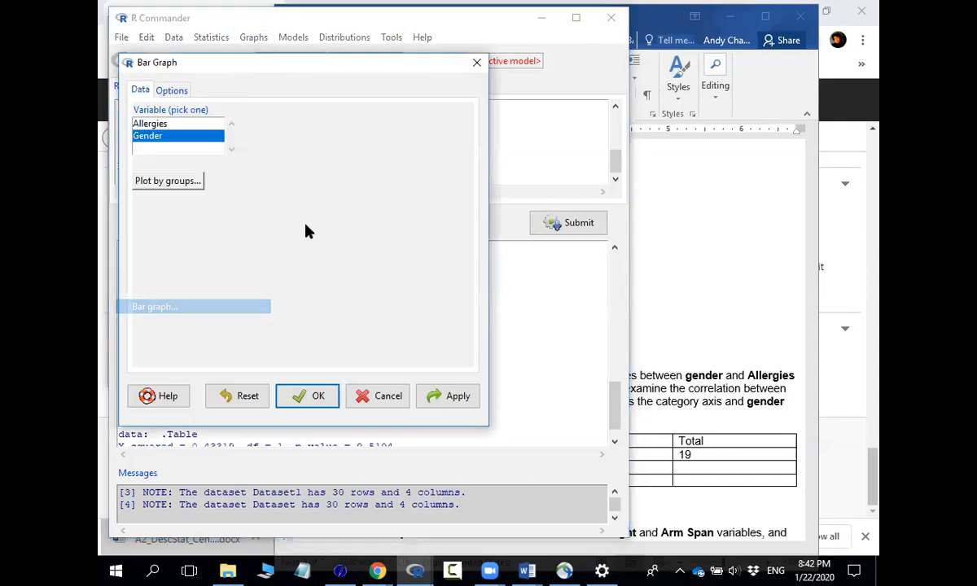
left_click(167, 184)
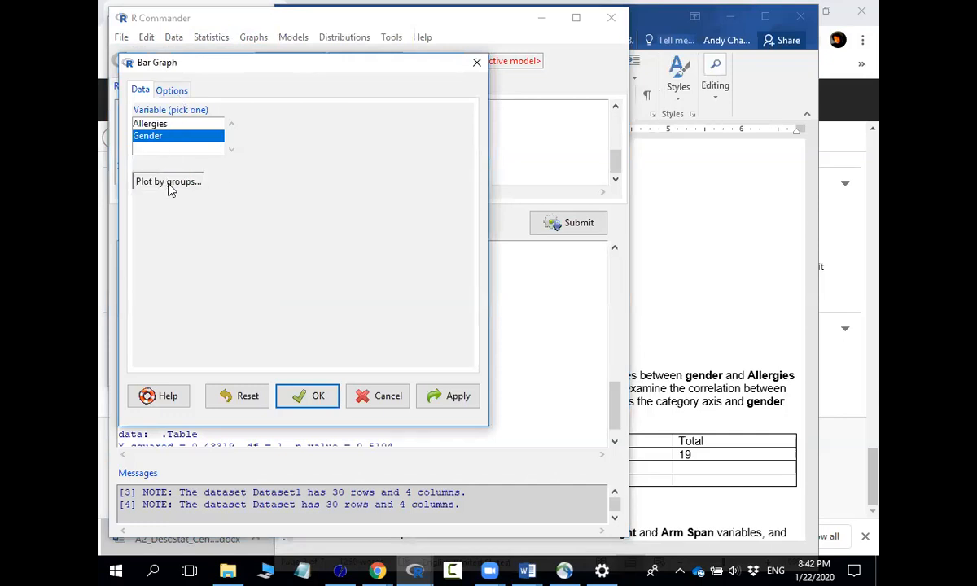
left_click(153, 103)
left_click(159, 151)
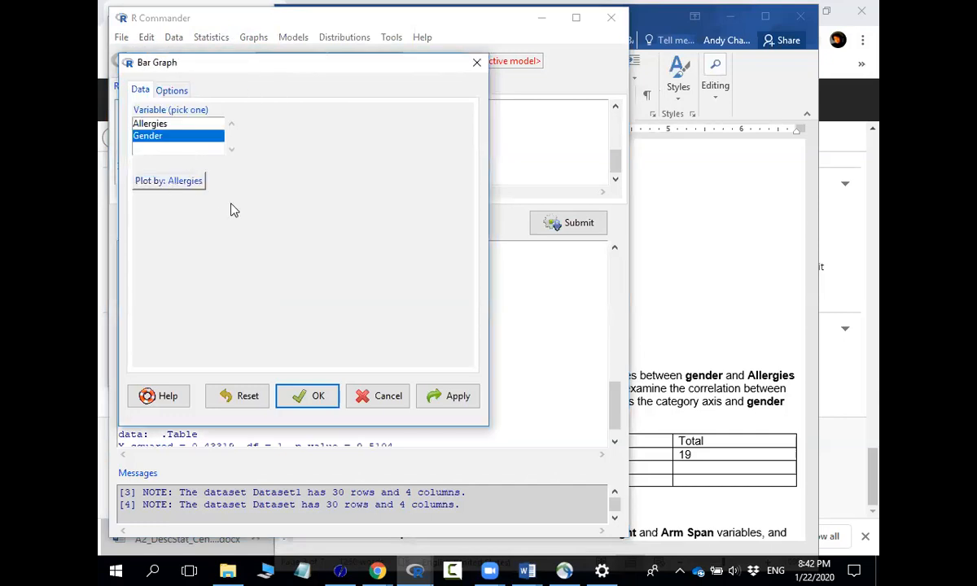
left_click(310, 385)
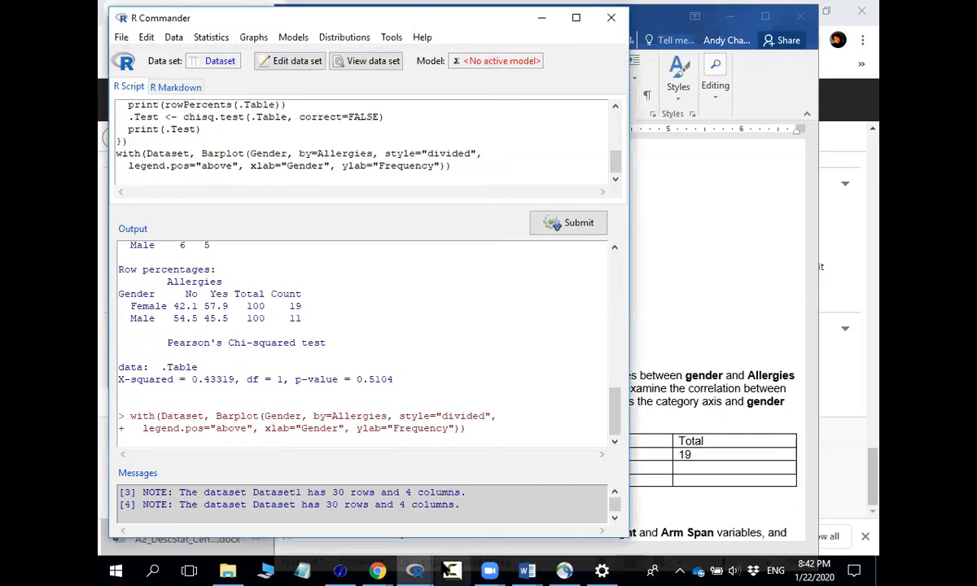
mouse_move(423, 568)
left_click(542, 497)
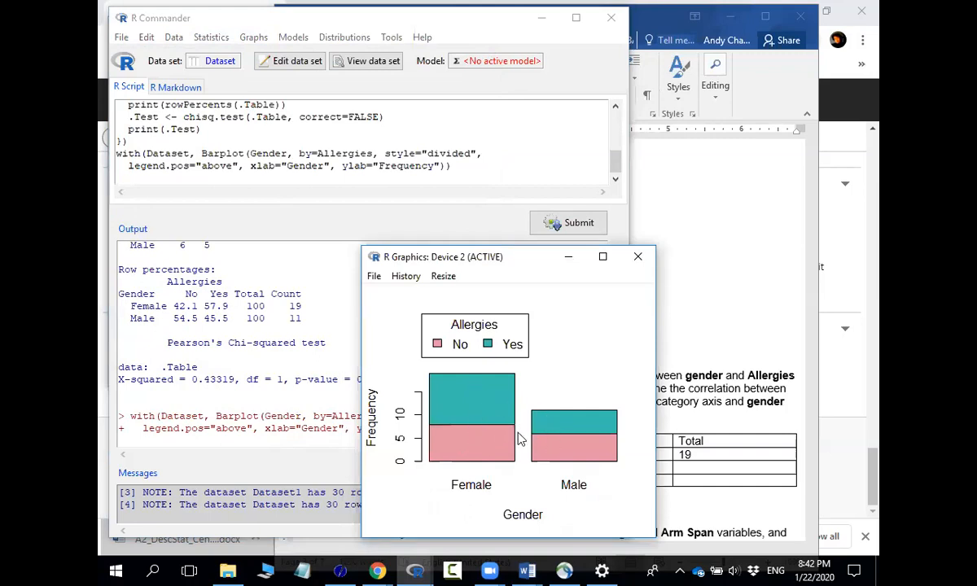
left_click(639, 257)
- Plot the Gender bar graph grouped by Allergies with side-by-side (parallel) bars and shrink its graph window
left_click(252, 37)
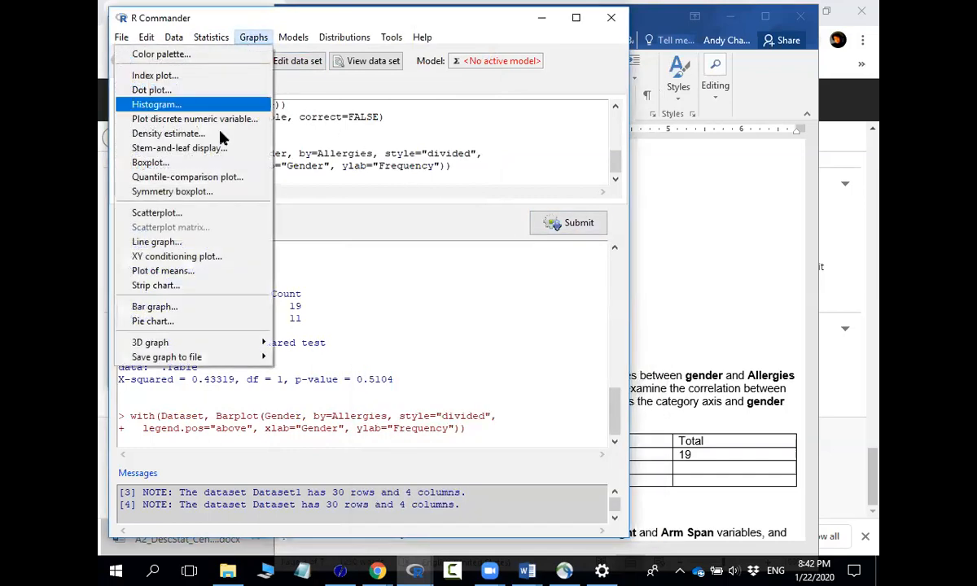
left_click(184, 307)
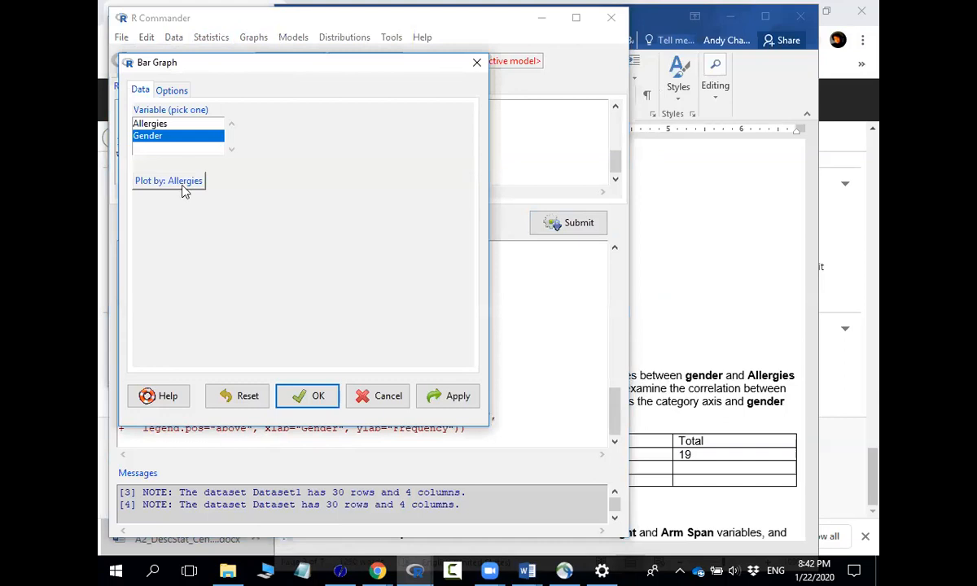
left_click(172, 91)
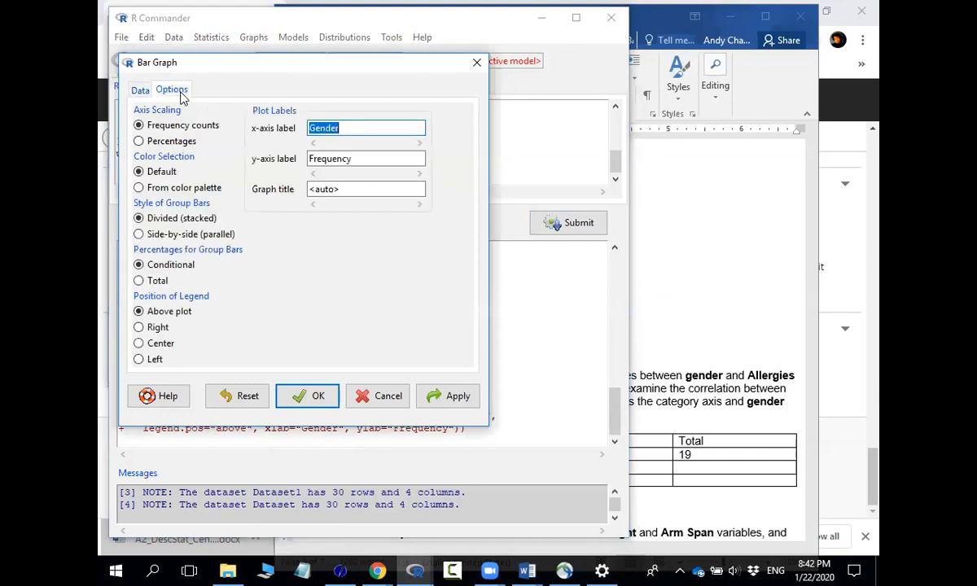
left_click(138, 235)
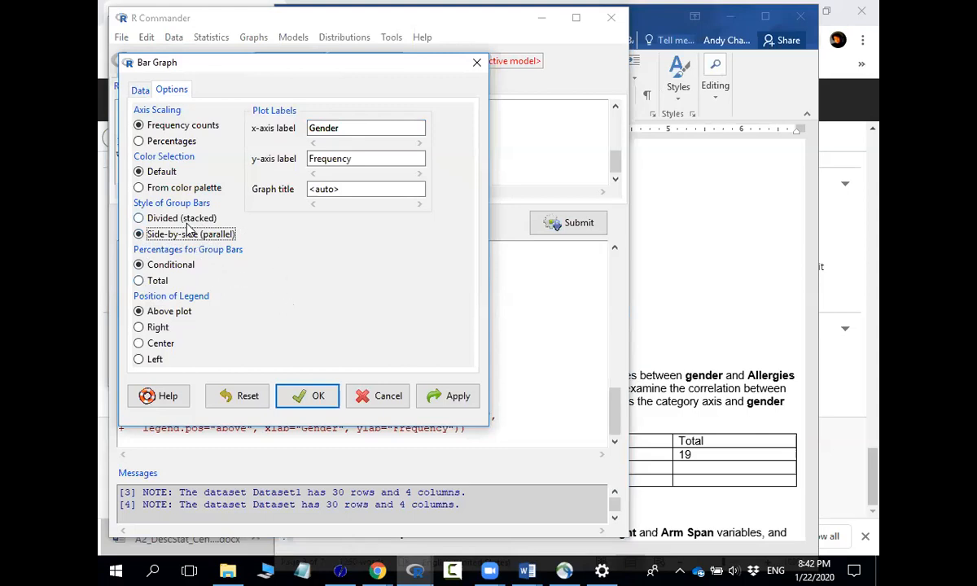
left_click(312, 394)
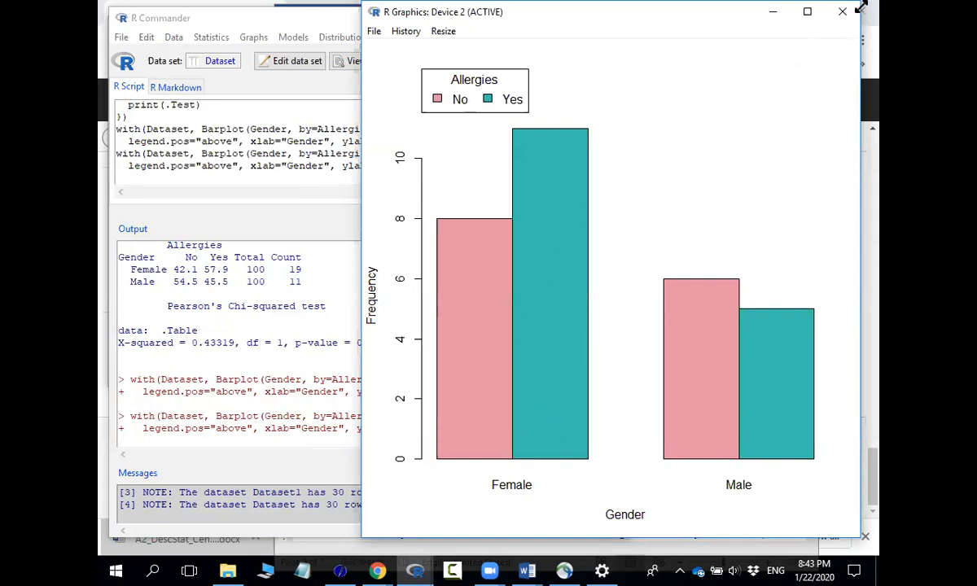
left_click_drag(861, 6, 705, 198)
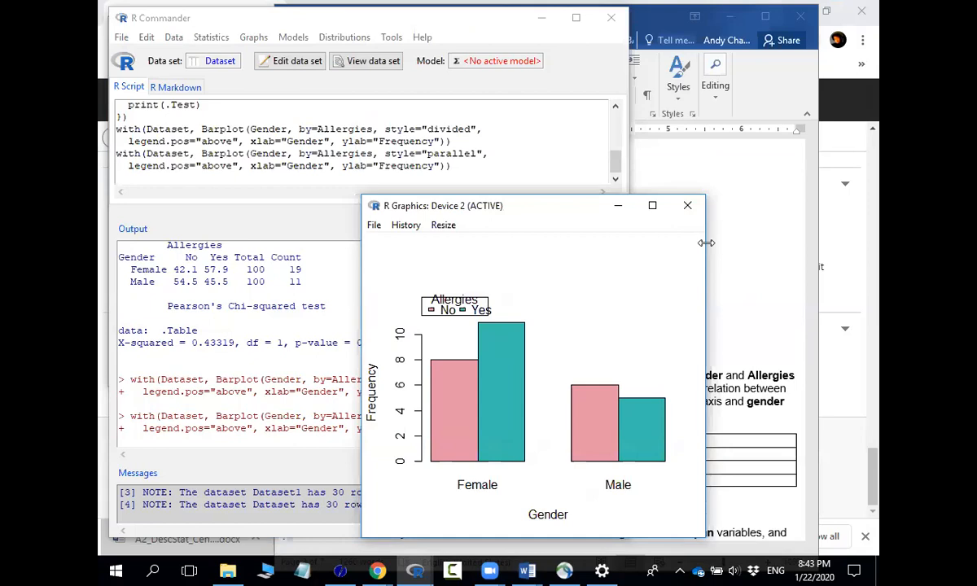
- Widen the R graph window slightly and make it taller so the clustered bar graph gains height
left_click_drag(706, 243, 741, 243)
left_click_drag(627, 197, 625, 166)
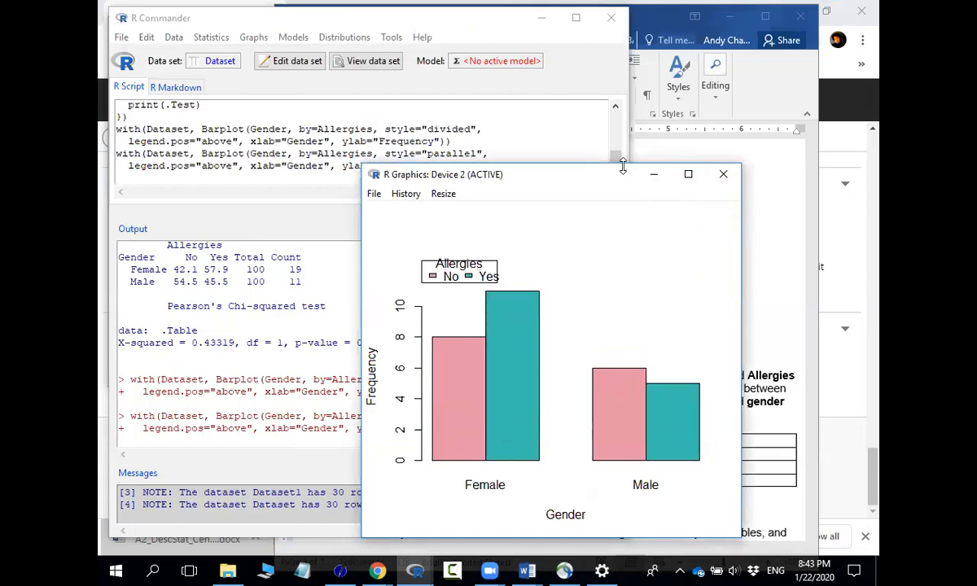
left_click_drag(622, 166, 624, 135)
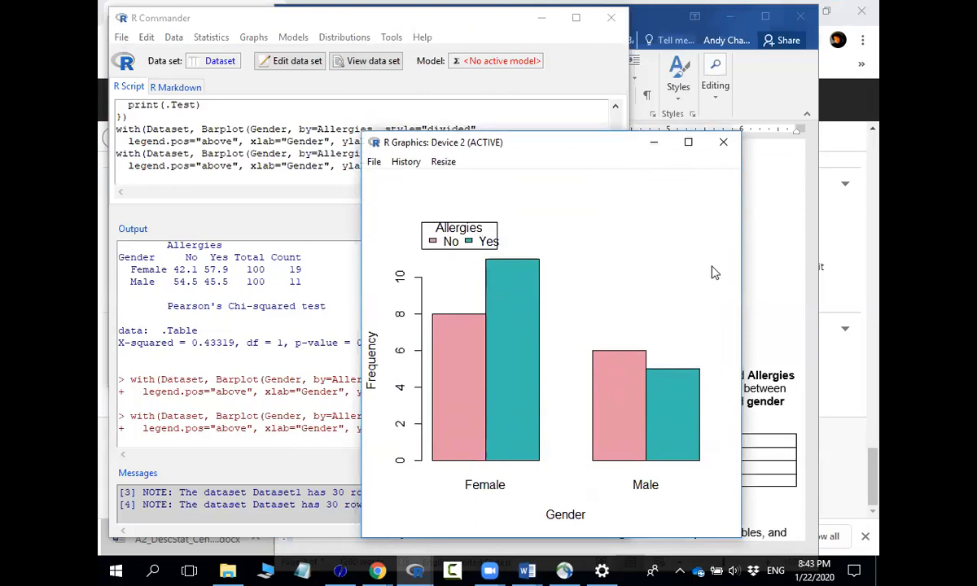
left_click_drag(741, 262, 725, 262)
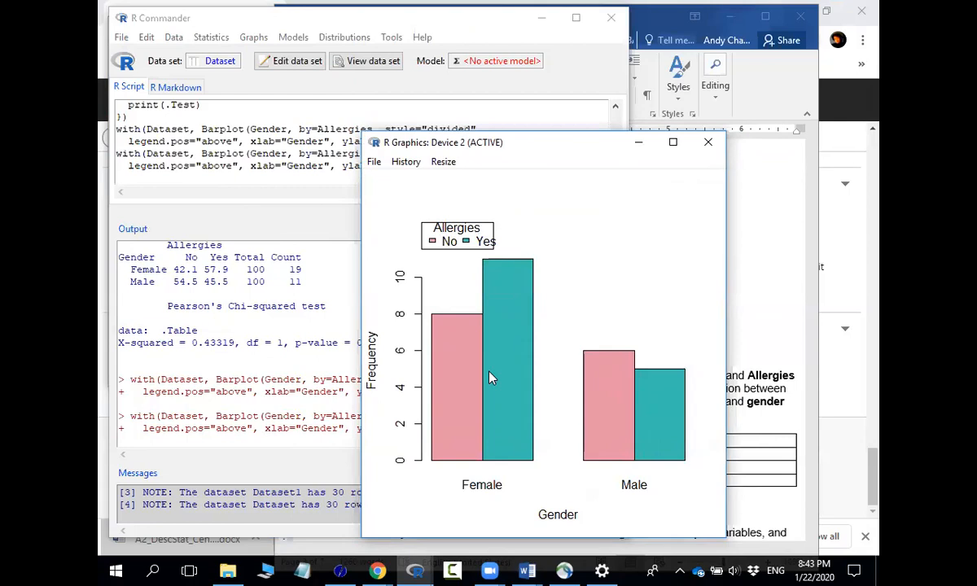
- Copy the clustered Gender by Allergies bar graph and paste it on the blank line below the contingency table in Word
right_click(694, 229)
left_click(719, 253)
left_click(744, 268)
scroll(443, 393, "down", 2)
left_click(324, 472)
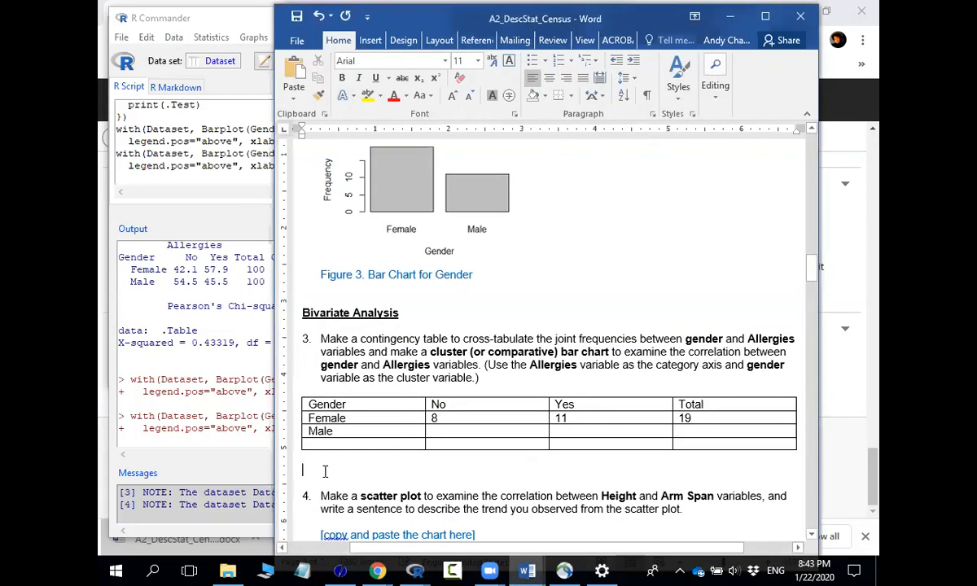
right_click(326, 470)
left_click(386, 324)
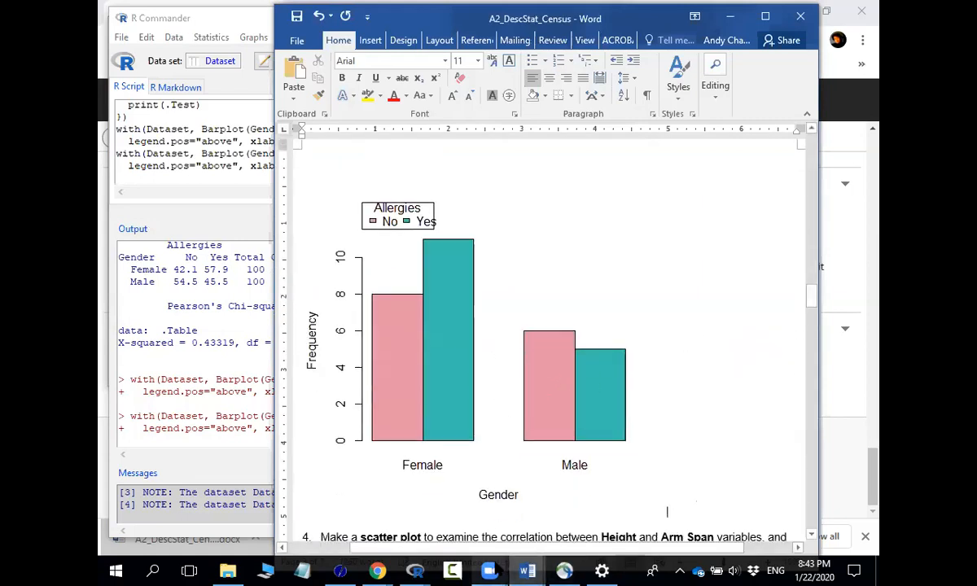
- Bring the graph window forward, then highlight the parallel-style Barplot command in the R Commander script for inspection
mouse_move(427, 570)
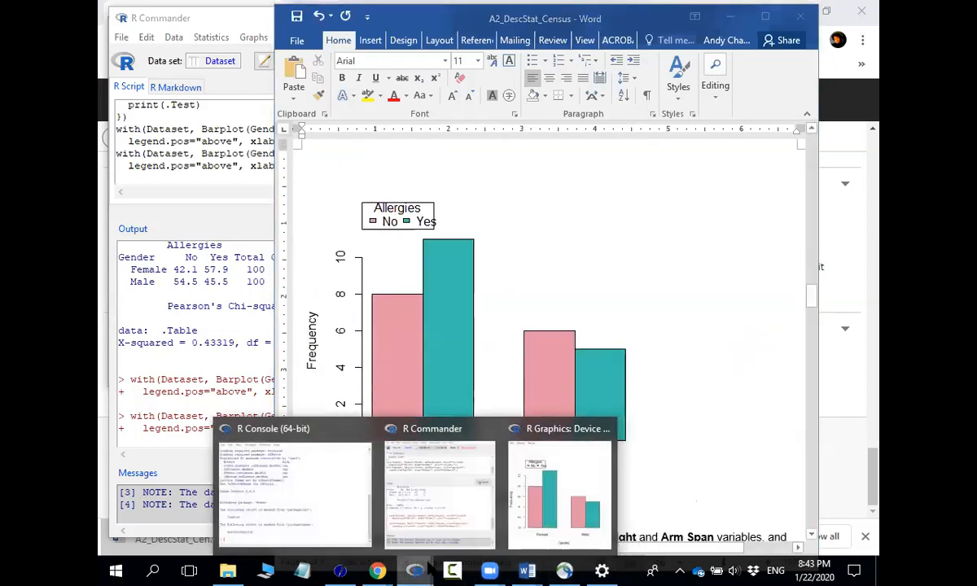
left_click(552, 515)
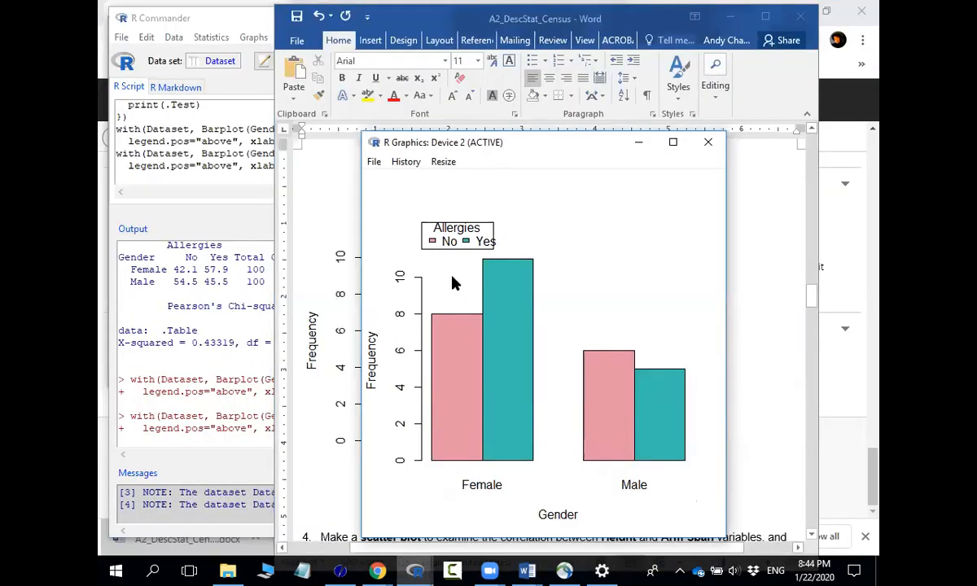
left_click(189, 163)
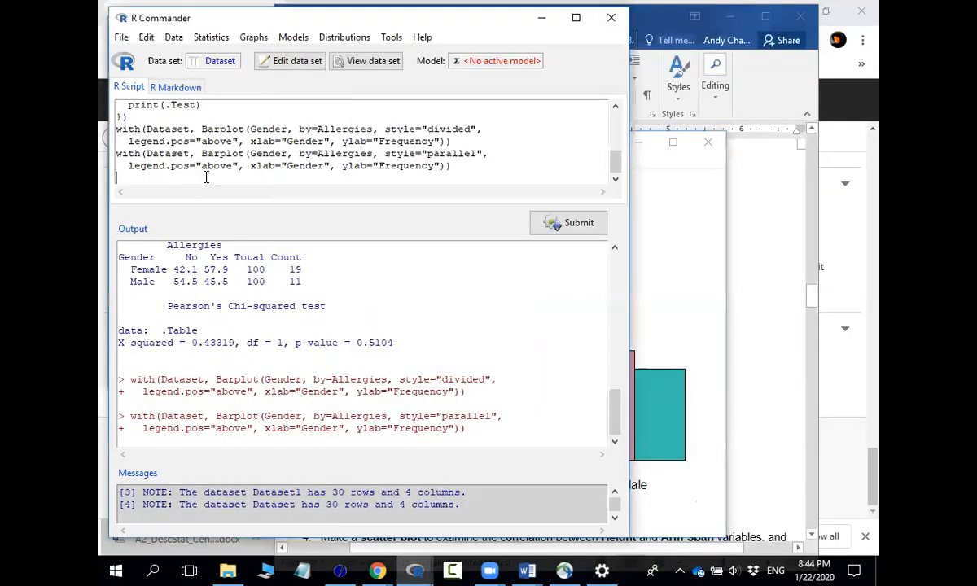
left_click_drag(112, 153, 478, 171)
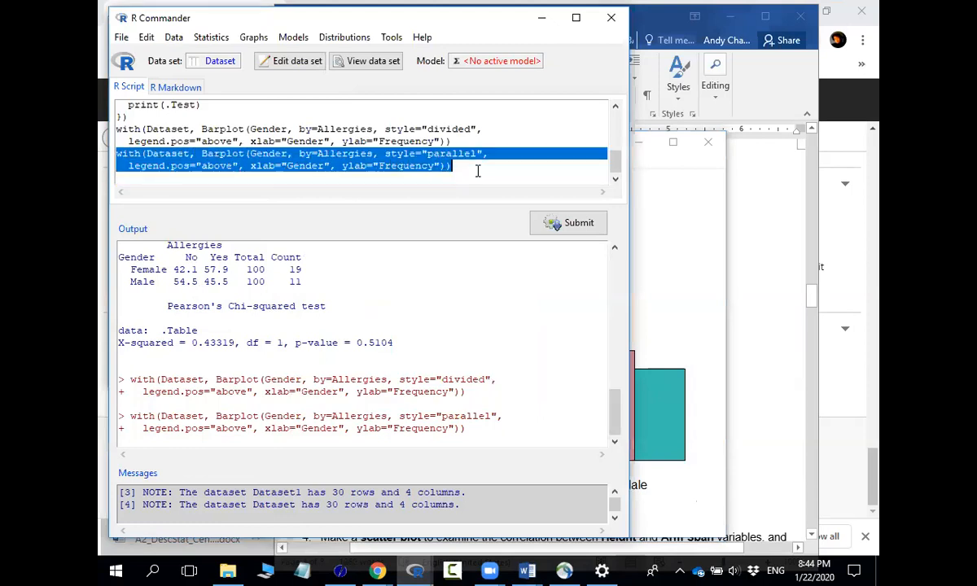
left_click(203, 153)
left_click_drag(202, 153, 249, 153)
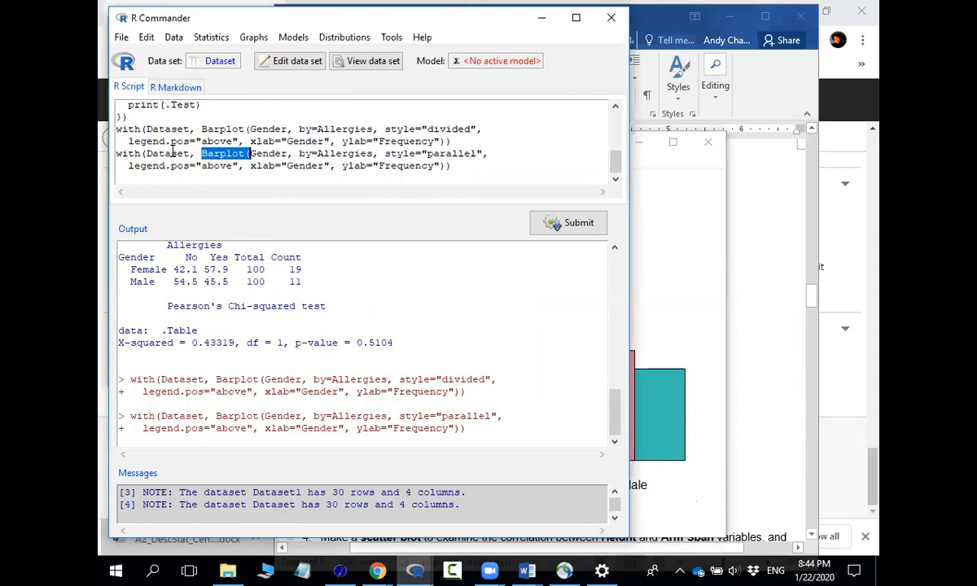
left_click_drag(117, 153, 249, 153)
- Switch to Chrome and search the web for "barplot() r" in a new tab
left_click(388, 570)
left_click(339, 506)
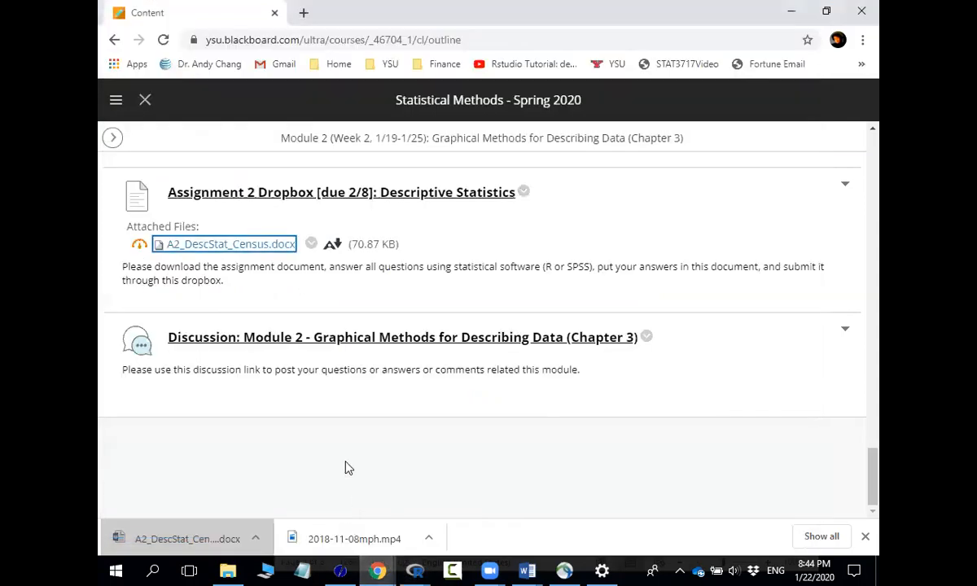
key("ctrl+t")
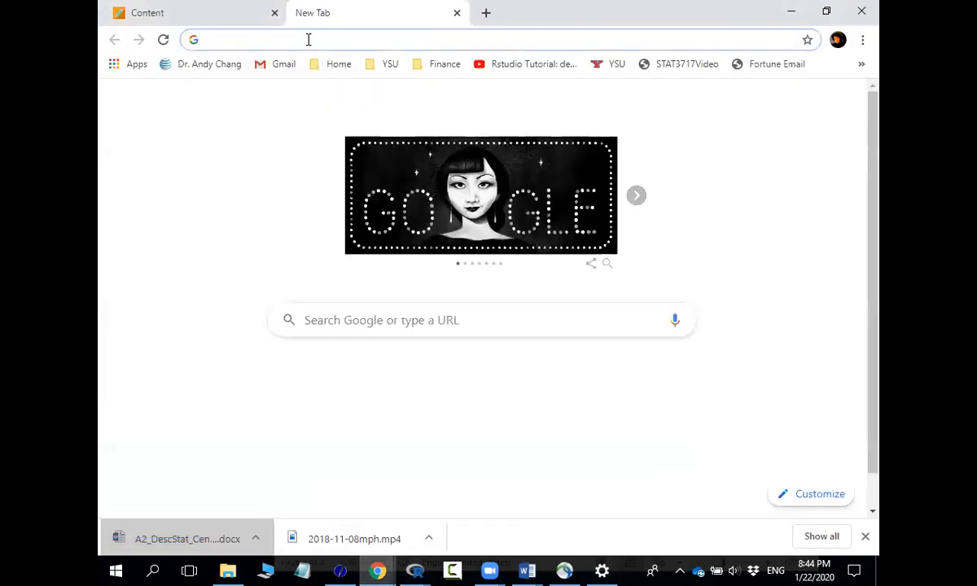
left_click(309, 39)
type("bar")
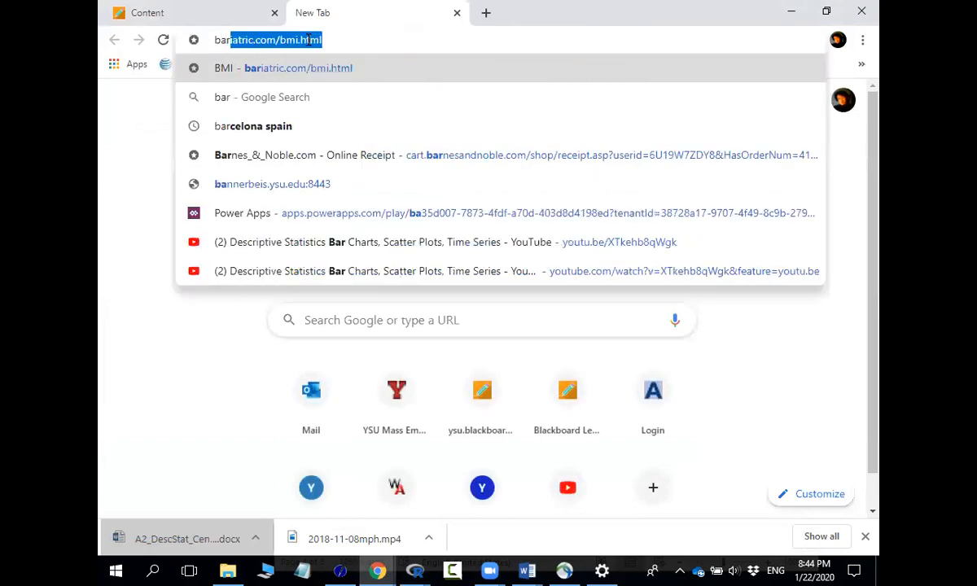
type("plot(")
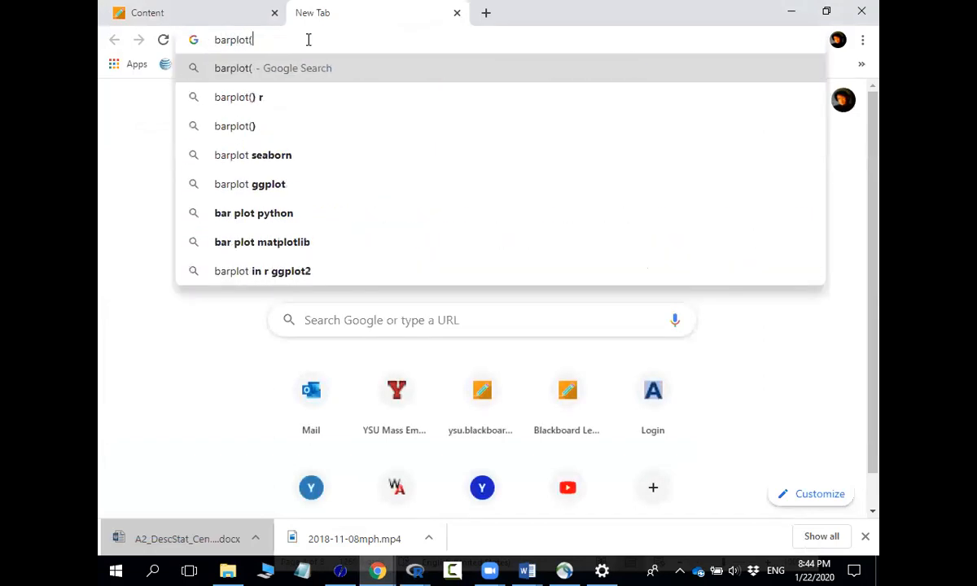
key("Down")
left_click(271, 100)
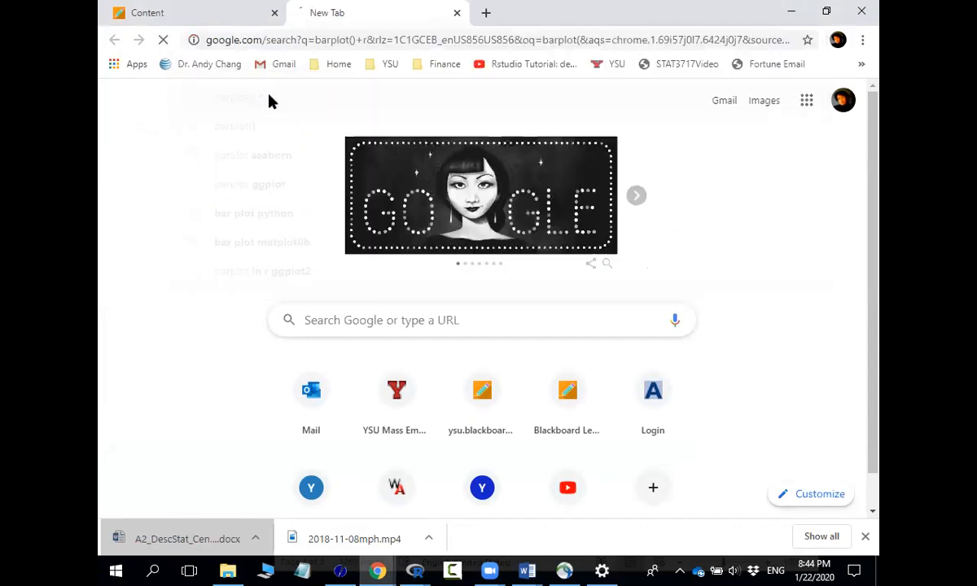
- Open the Bar Plots - Quick-R result and look through its simple, stacked and grouped bar plot examples
left_click(288, 239)
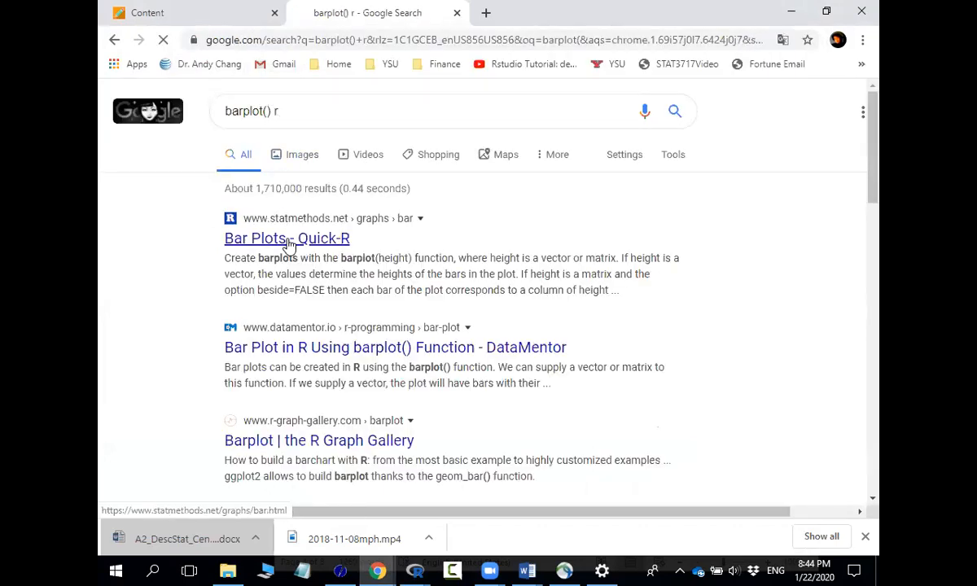
scroll(410, 232, "down", 3)
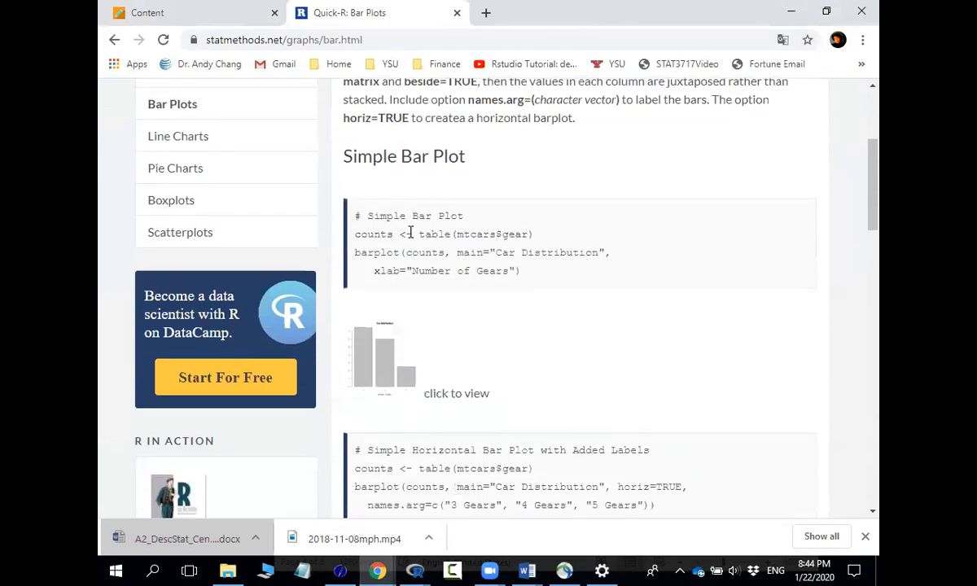
scroll(411, 233, "down", 8)
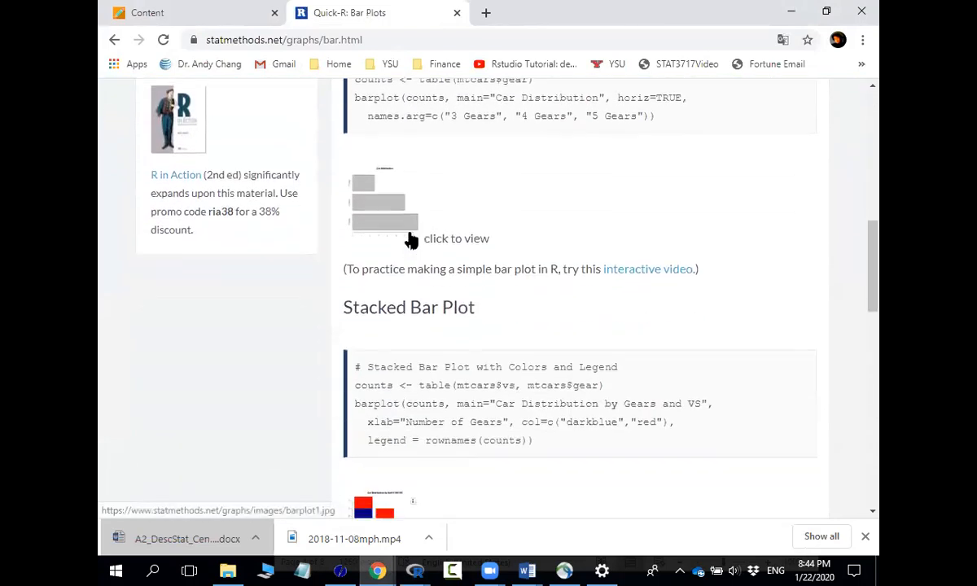
scroll(411, 240, "down", 7)
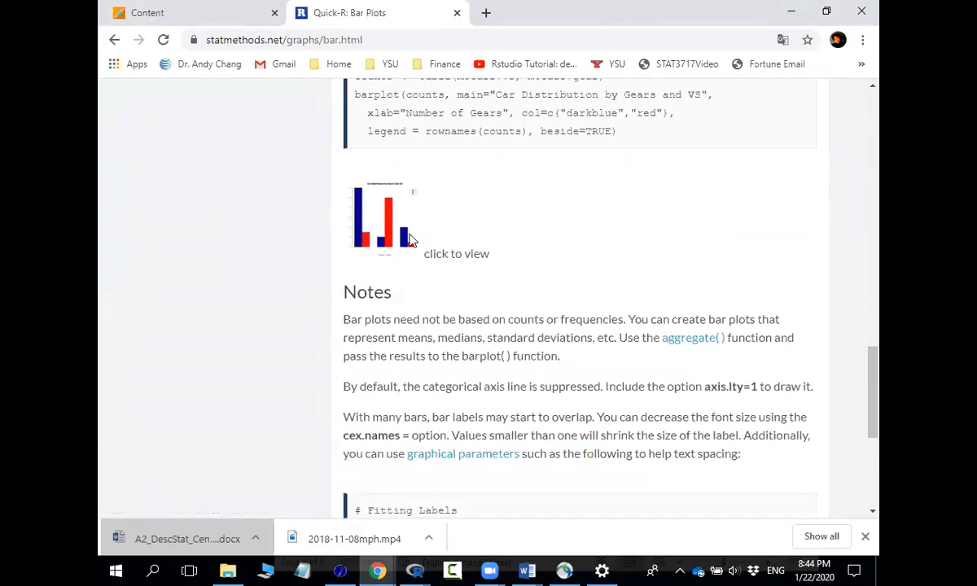
scroll(410, 245, "down", 2)
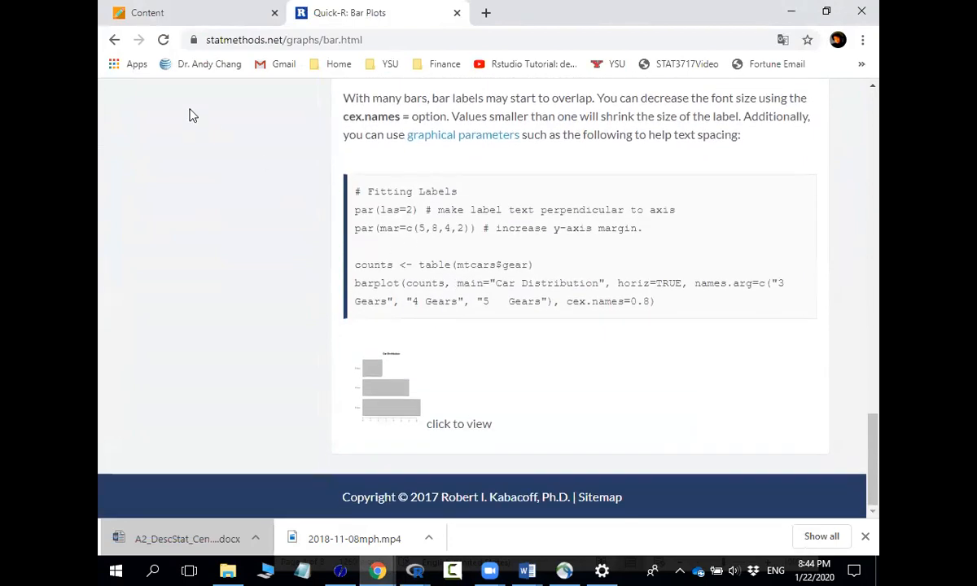
- Return to the search results and open the R Documentation page on the barplot function to view its usage section
left_click(115, 42)
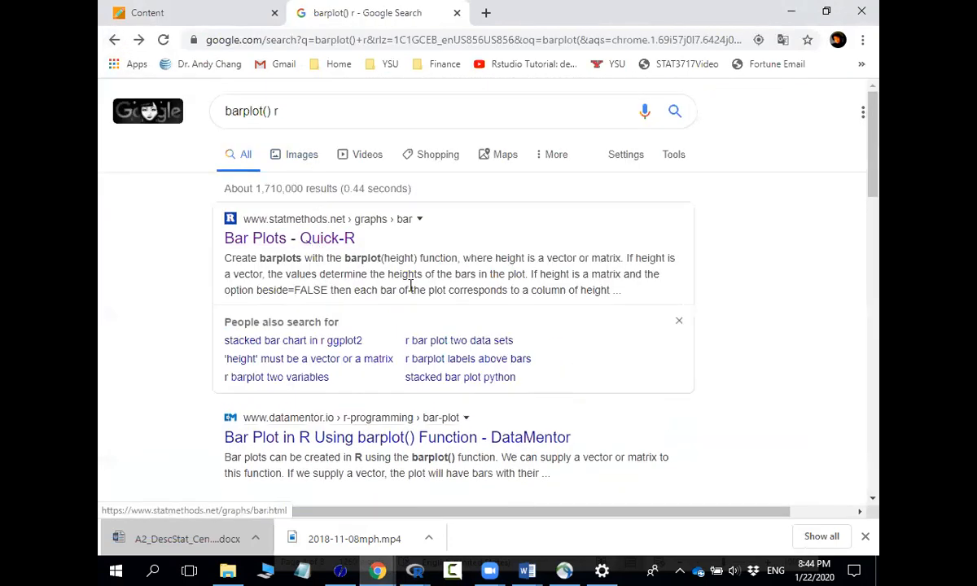
scroll(412, 281, "down", 3)
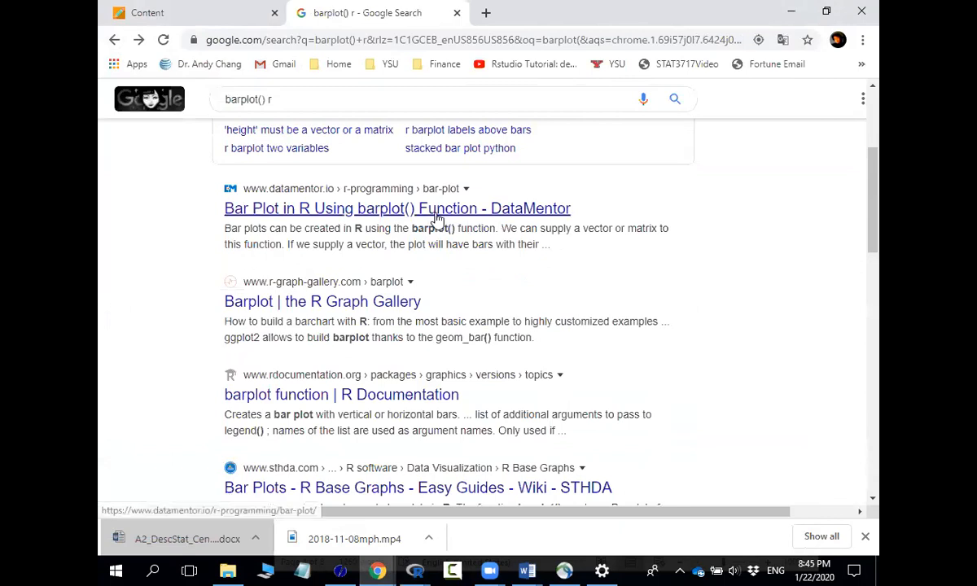
scroll(432, 216, "down", 2)
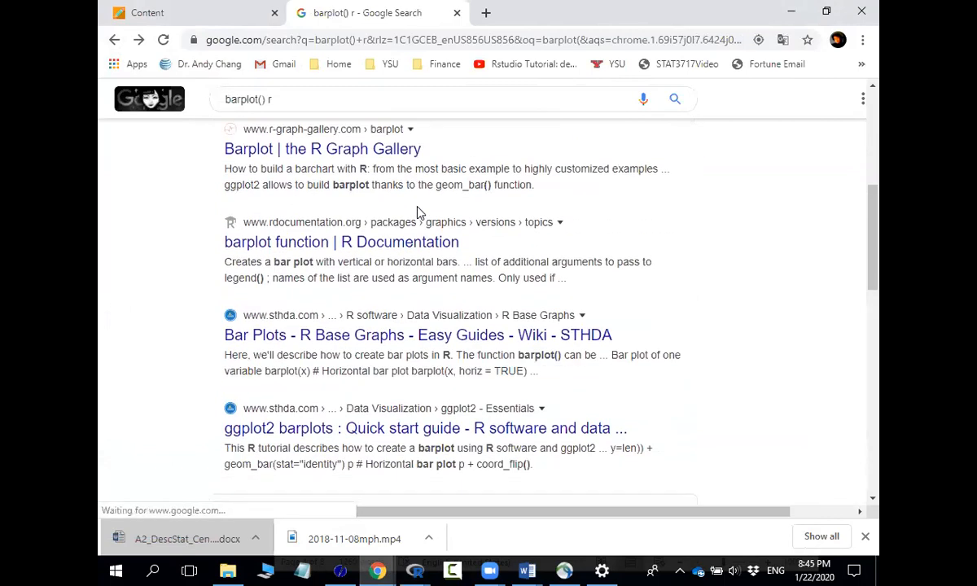
left_click(338, 243)
scroll(338, 242, "down", 2)
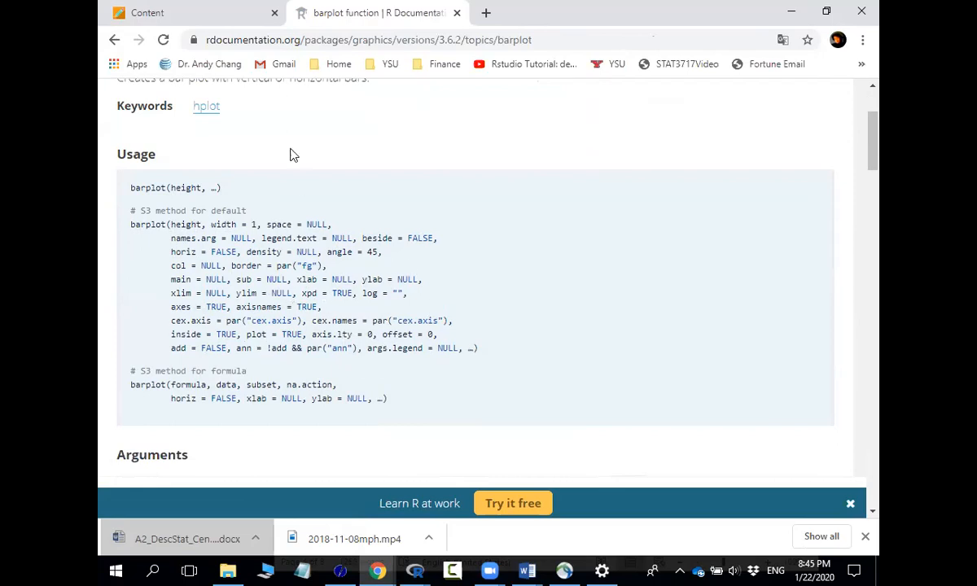
- Go back to R Commander and highlight the Barplot function name in the divided-style command of the script
left_click(798, 28)
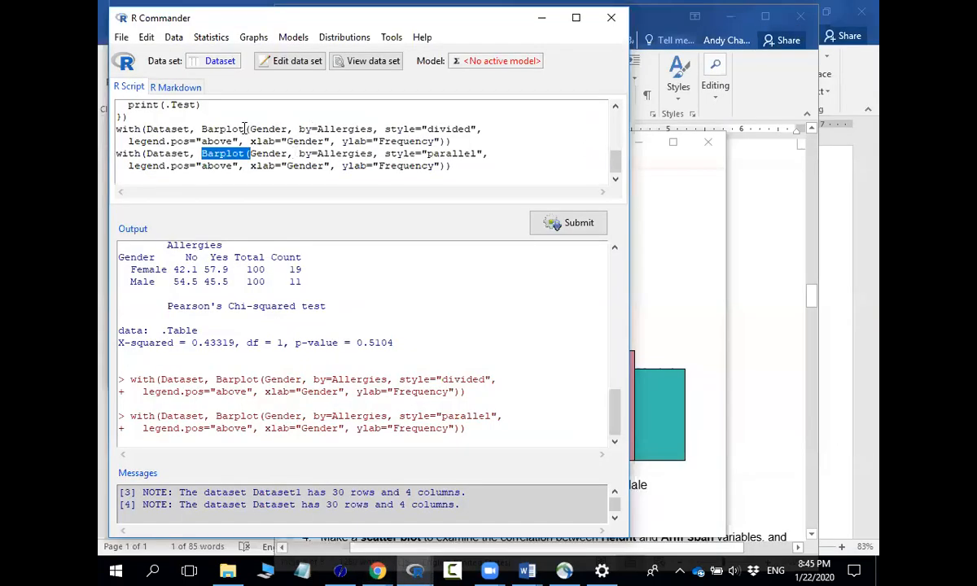
scroll(575, 108, "up", 3)
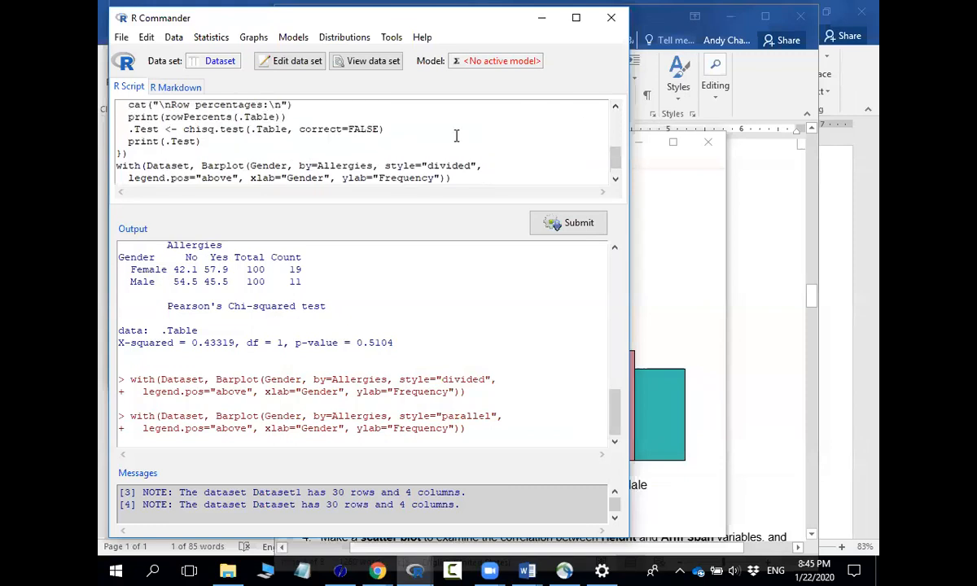
scroll(219, 135, "down", 1)
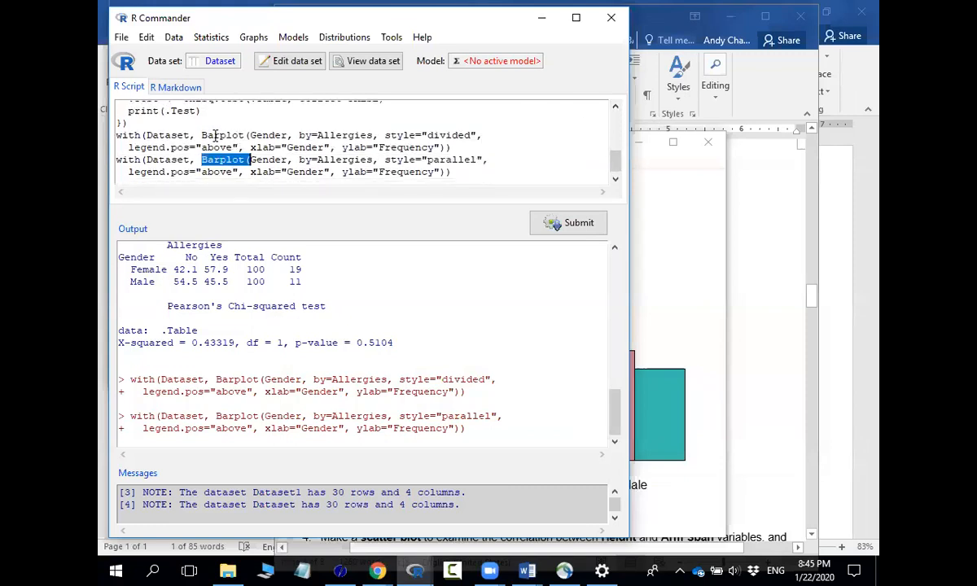
left_click_drag(201, 135, 251, 134)
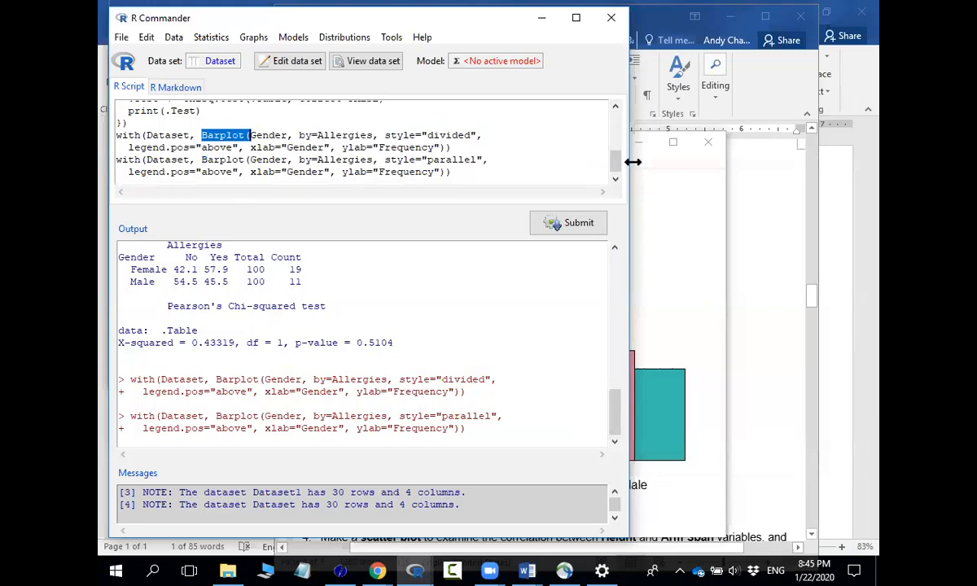
- Bring the R graph window forward, close it, and switch to the Word assignment document
left_click(669, 266)
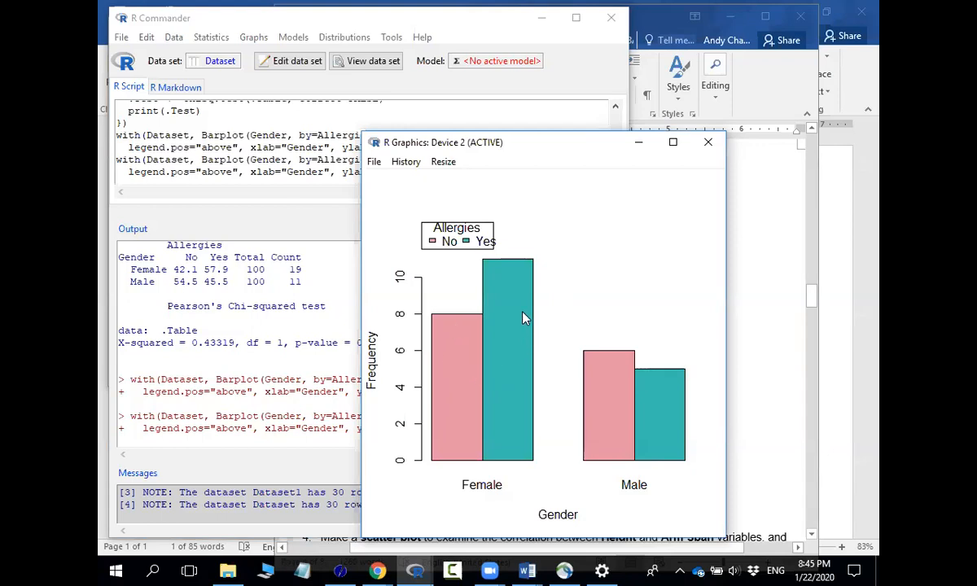
left_click(707, 142)
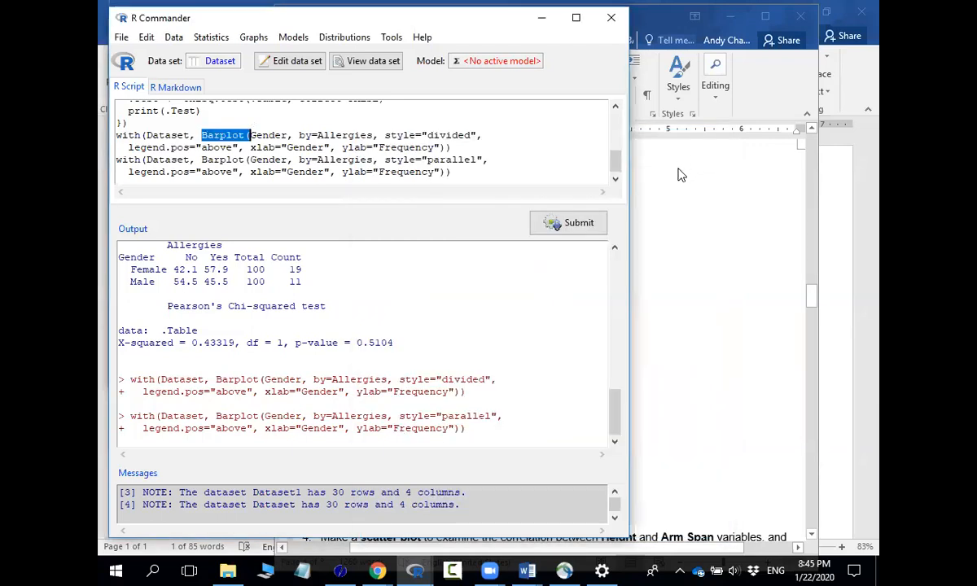
left_click(682, 207)
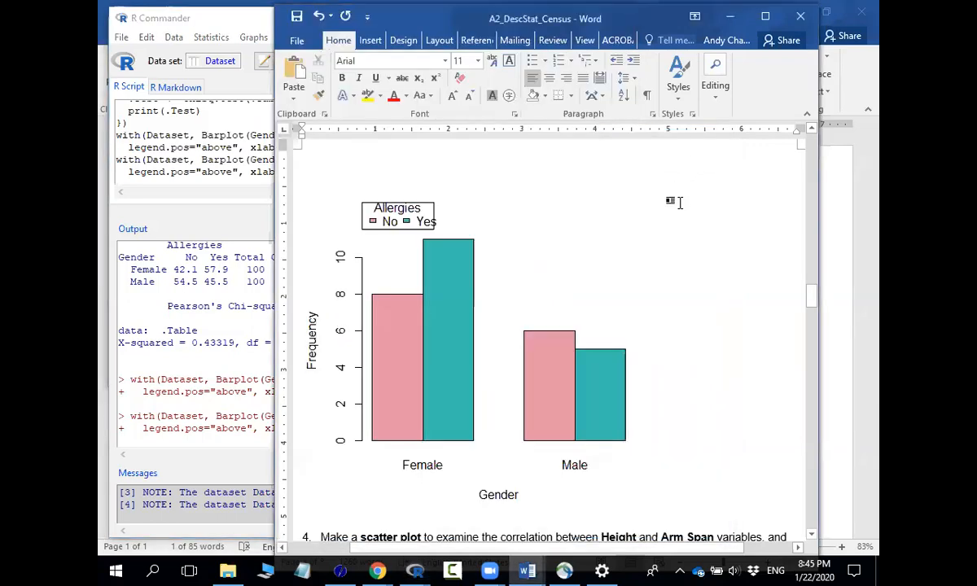
- Shrink the pasted clustered bar chart proportionally in the question 3 answer
scroll(679, 203, "up", 10)
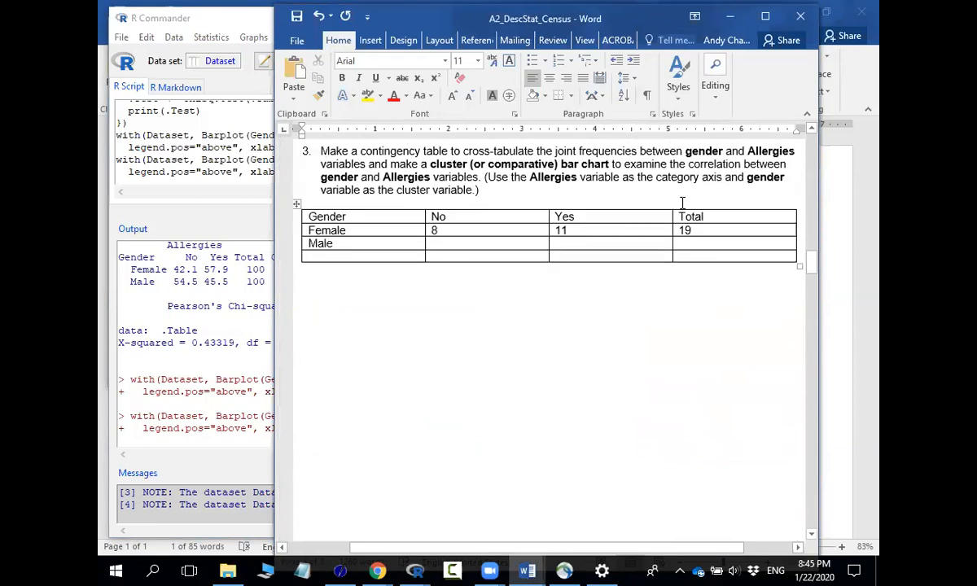
scroll(683, 202, "up", 1)
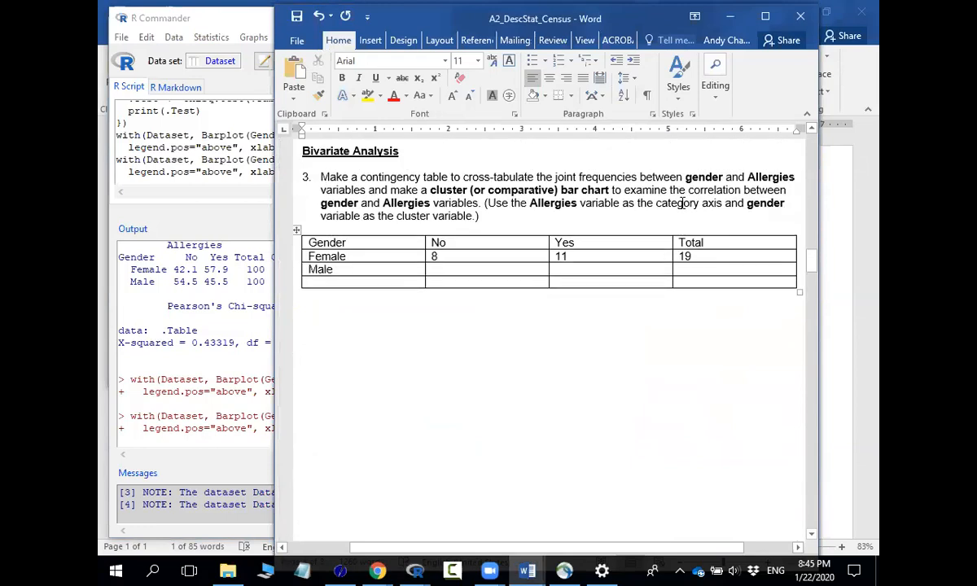
scroll(676, 232, "down", 10)
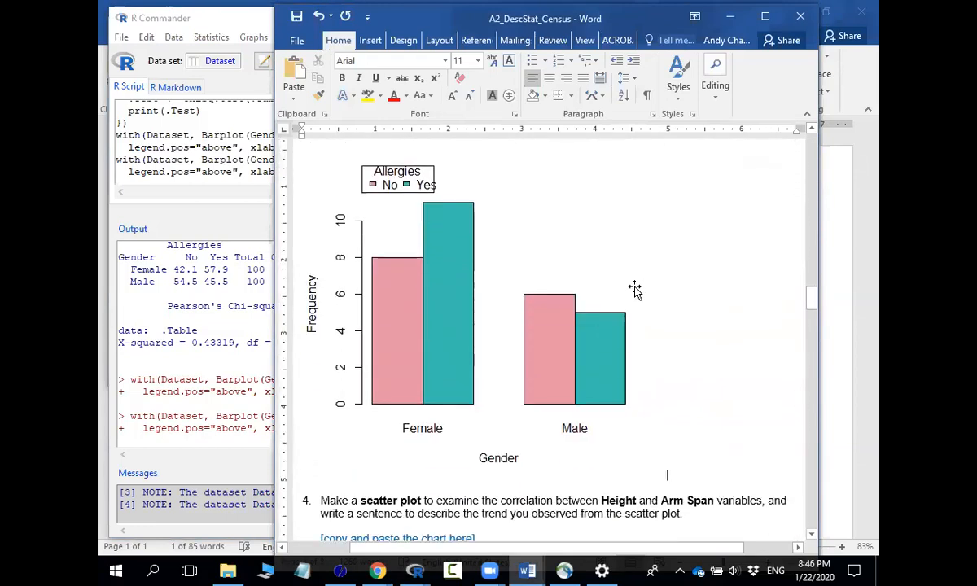
left_click(635, 290)
left_click_drag(671, 481, 589, 367)
scroll(676, 322, "down", 5)
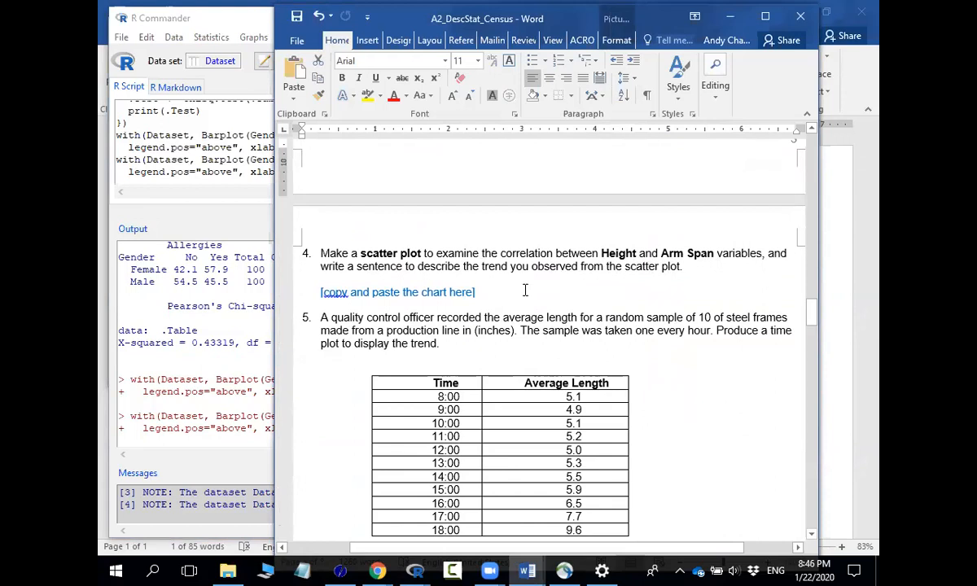
- Switch to R Commander, examine the paired Height and Arm_Span values in the dataset's first two rows, and close the data editor, discarding edits
scroll(525, 291, "up", 3)
double_click(232, 136)
left_click(303, 66)
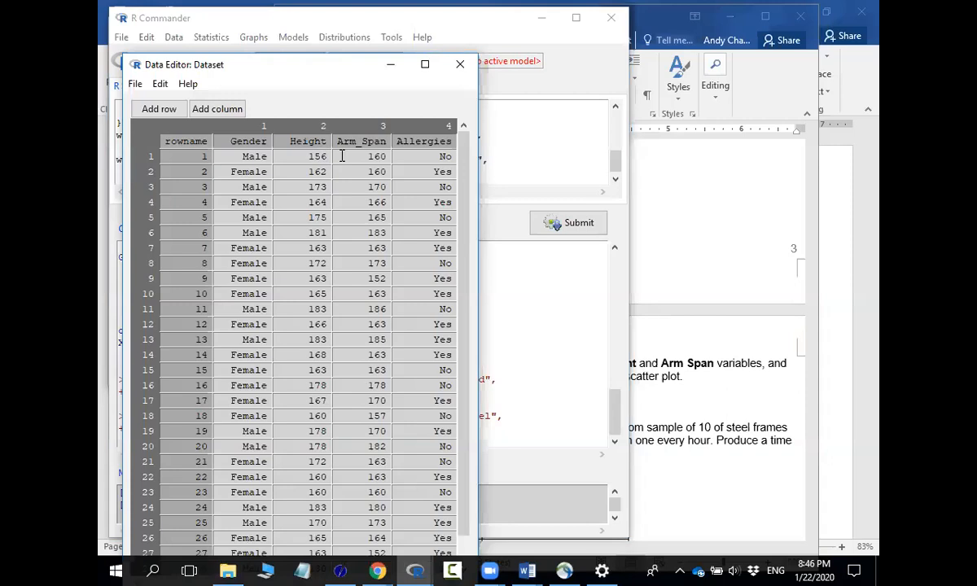
left_click_drag(311, 157, 356, 157)
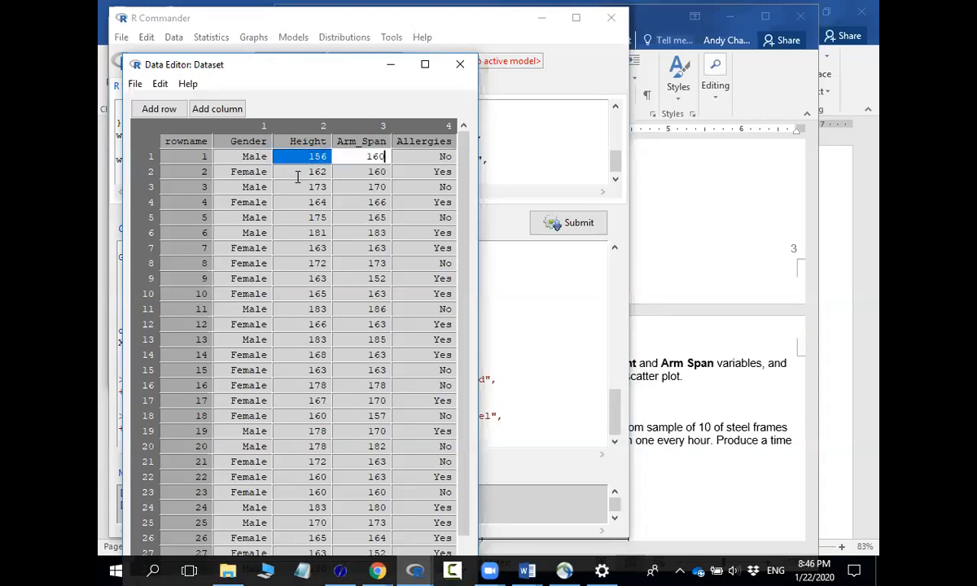
left_click_drag(298, 178, 358, 172)
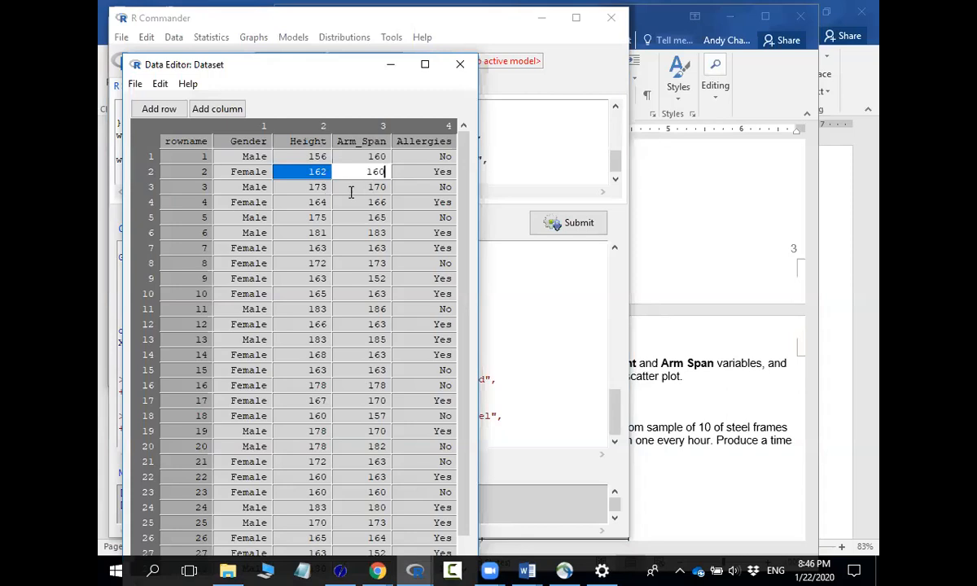
left_click(458, 64)
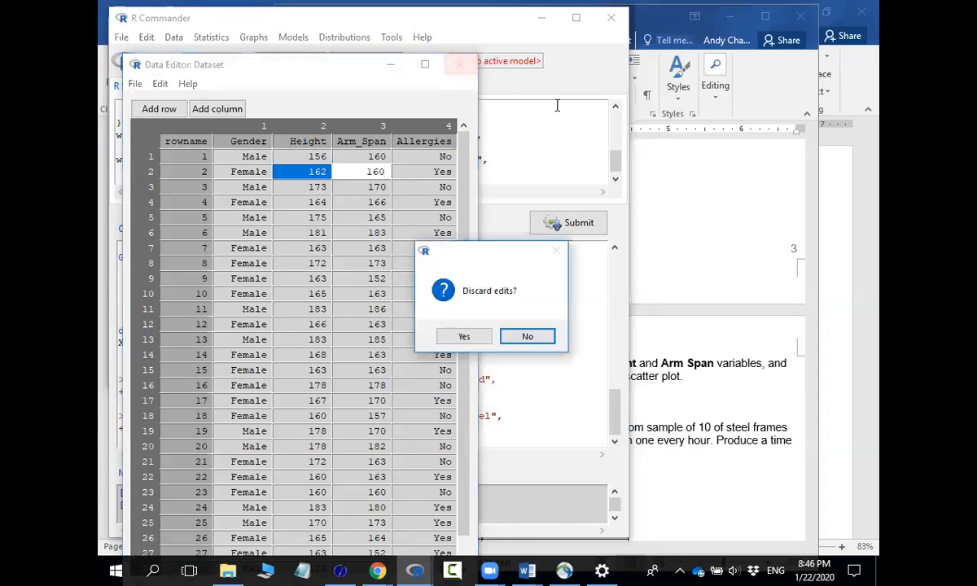
left_click(464, 337)
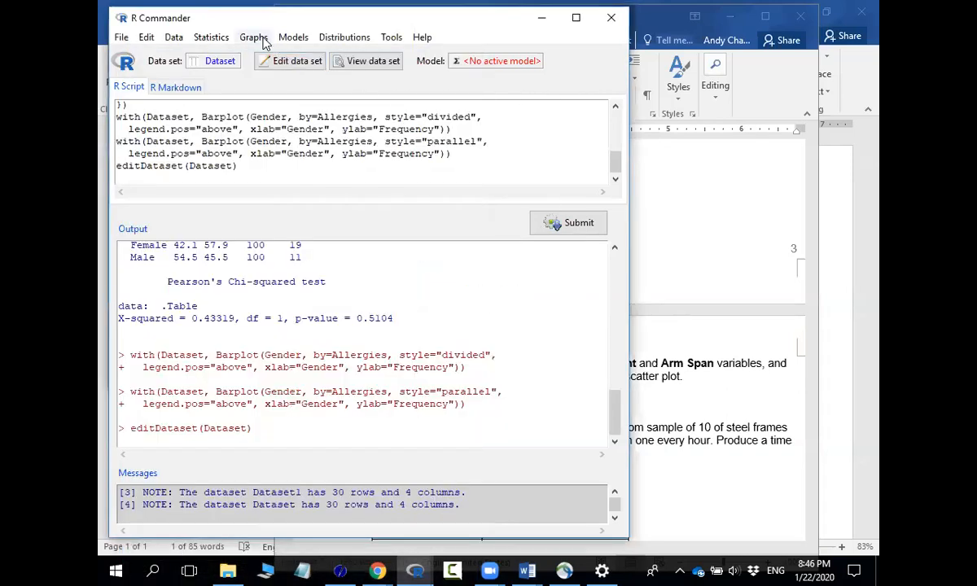
- Create a scatterplot with Height as the x-variable and Arm_Span as the y-variable, and close the graph window after viewing it
left_click(254, 38)
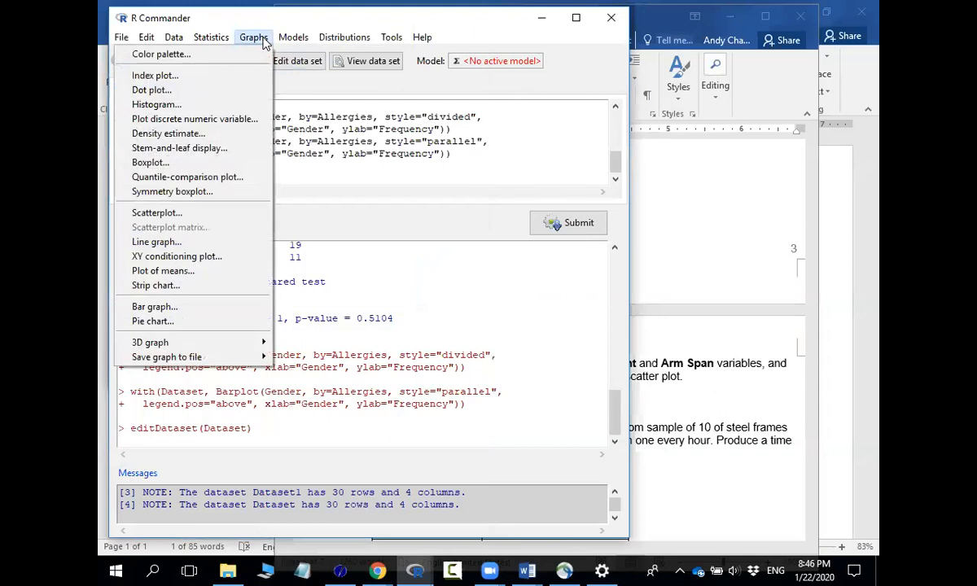
left_click(202, 218)
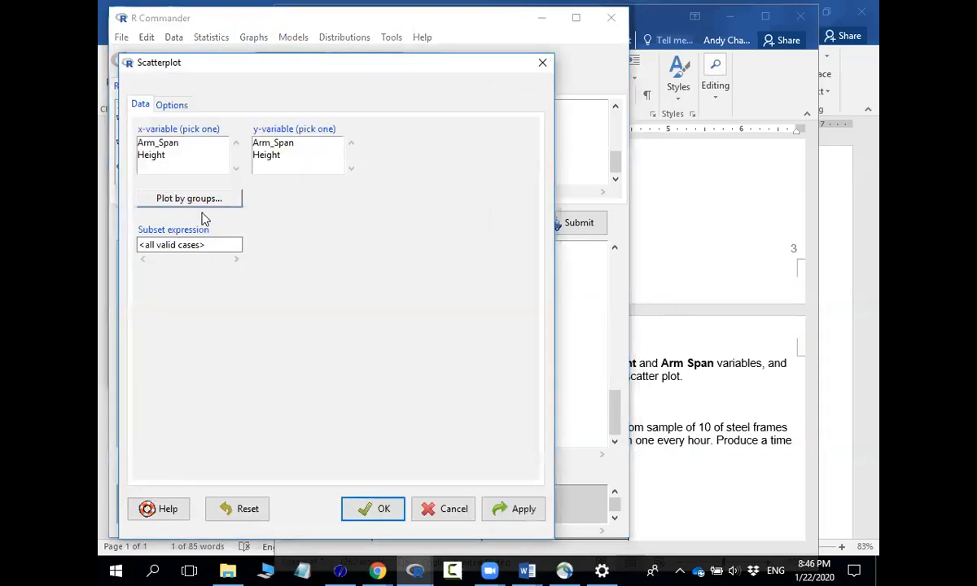
left_click(161, 157)
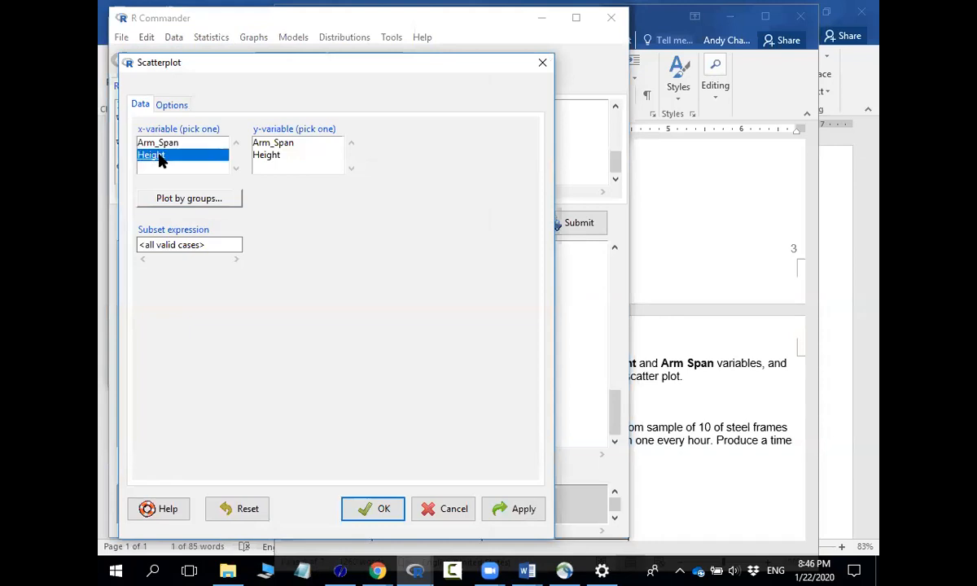
left_click(277, 144)
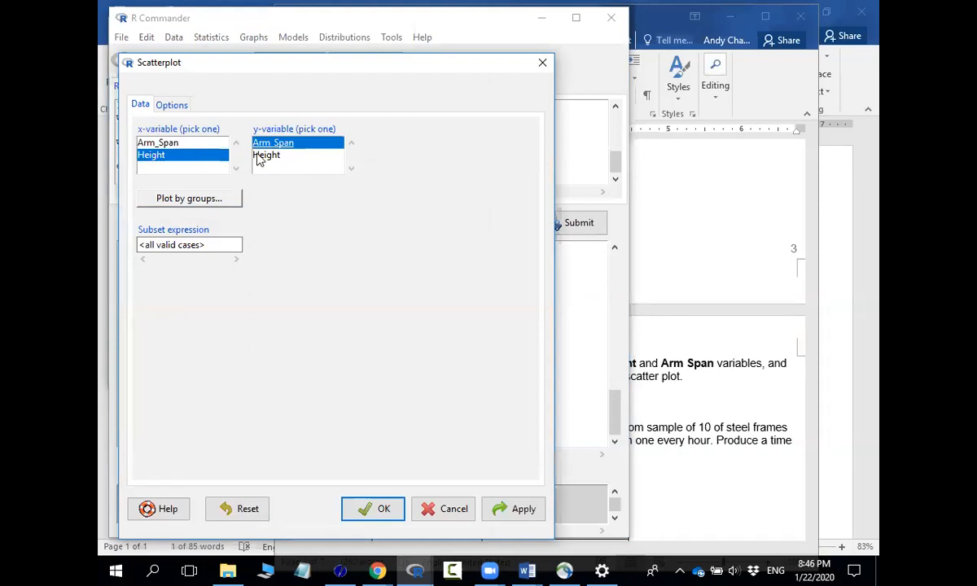
left_click(379, 510)
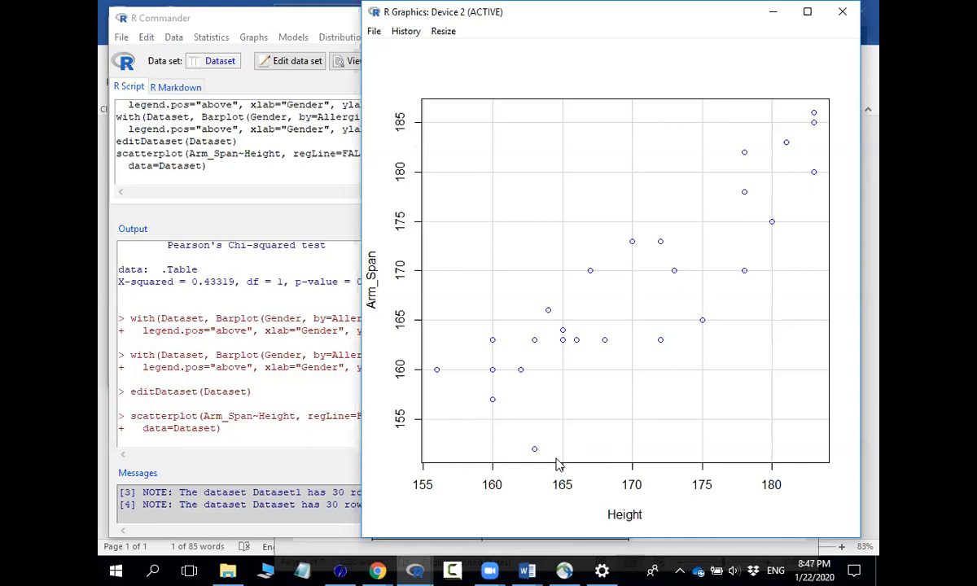
left_click(845, 16)
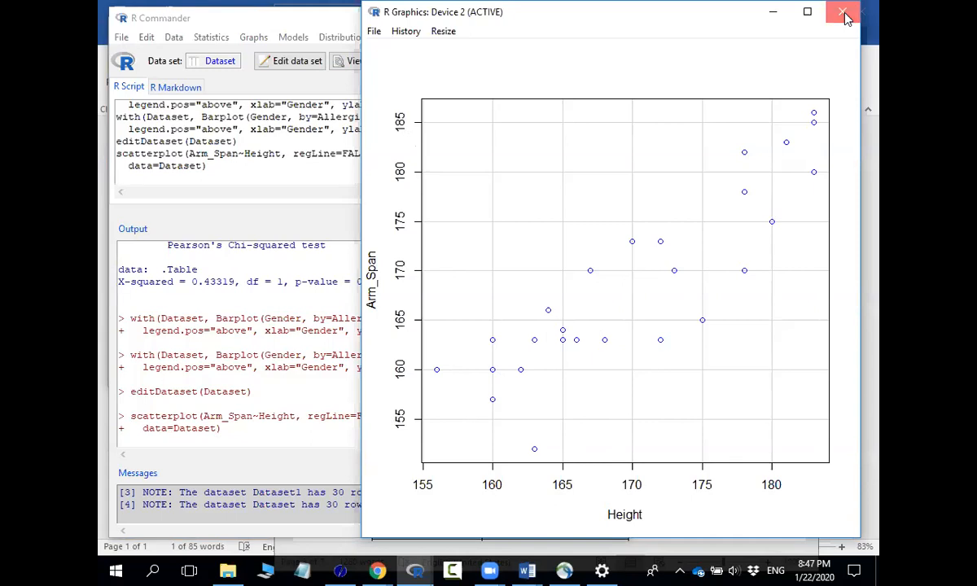
- Plot the Height and Arm_Span scatterplot again, grouped by Gender, and close the graph window after viewing it
left_click(253, 40)
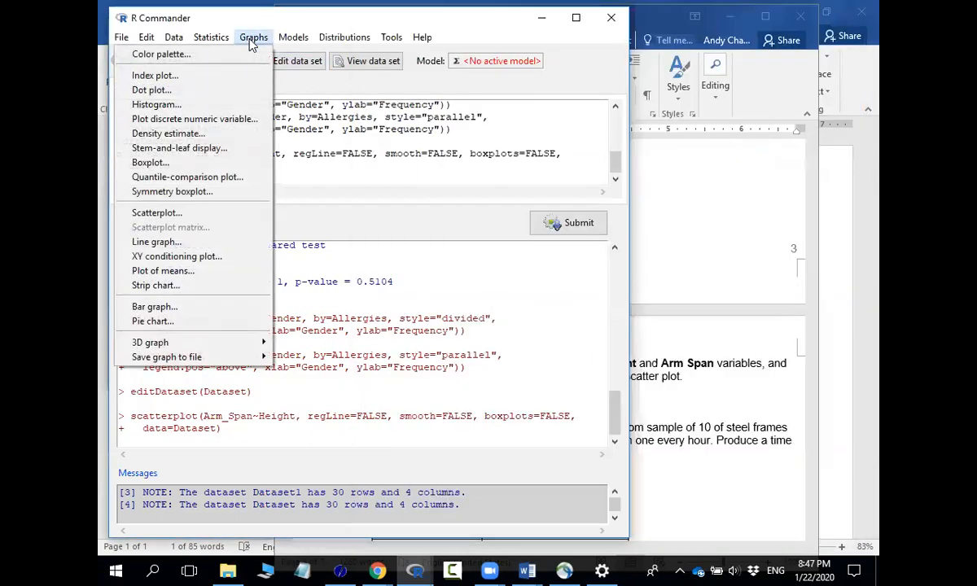
left_click(183, 215)
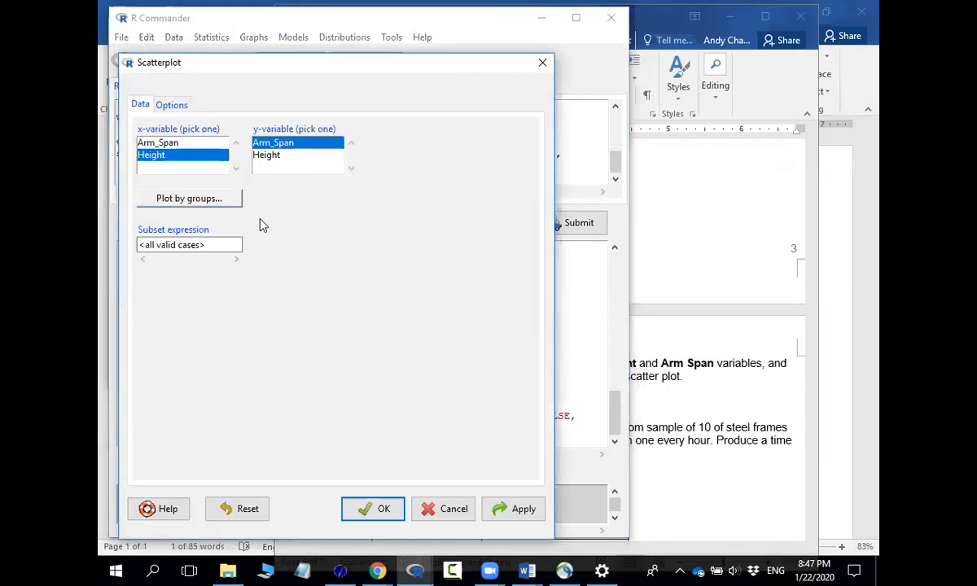
left_click(192, 203)
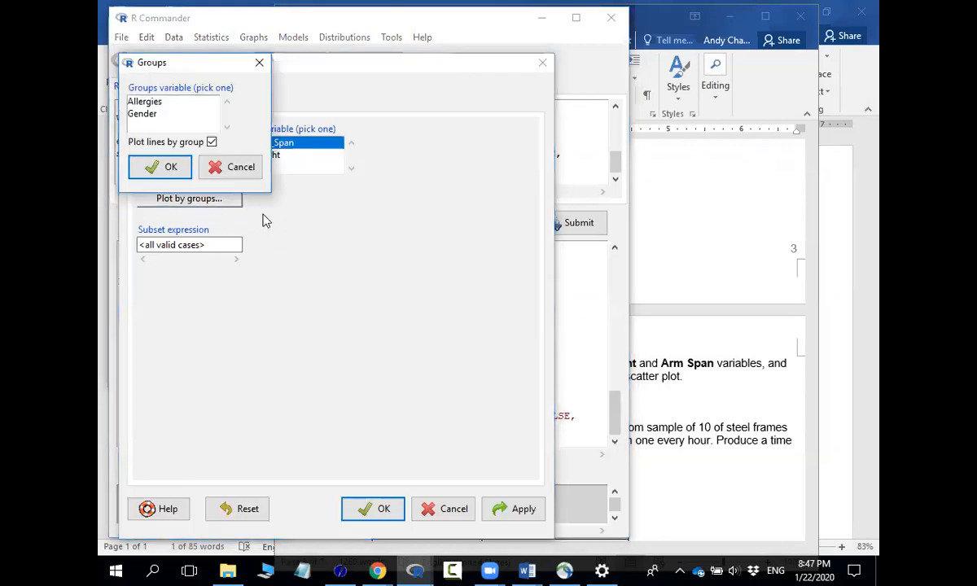
left_click(150, 116)
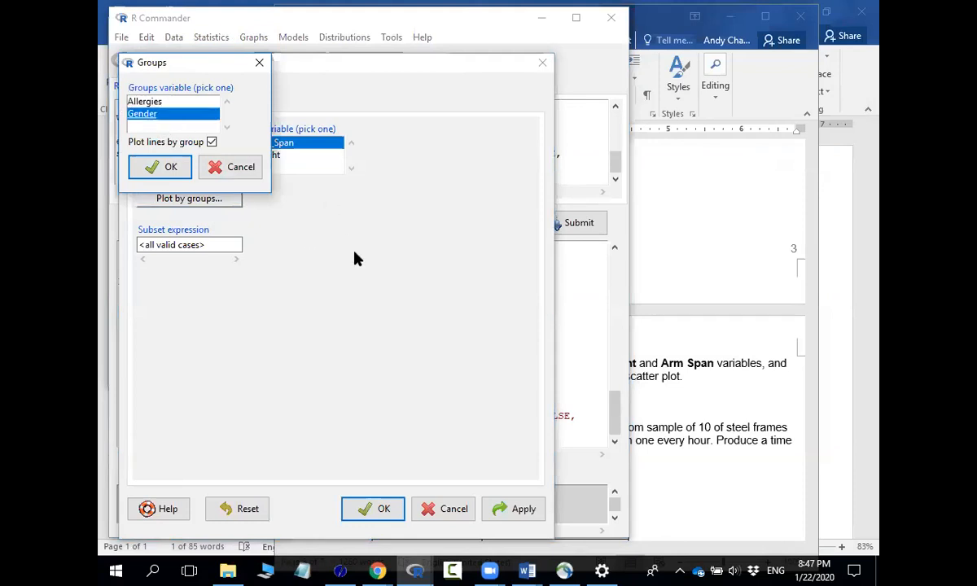
left_click(168, 167)
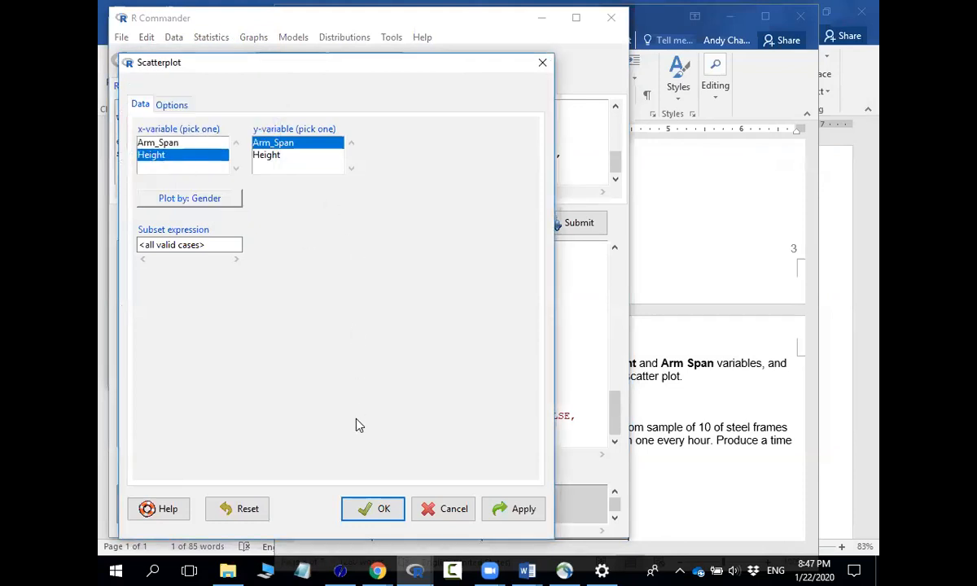
left_click(364, 510)
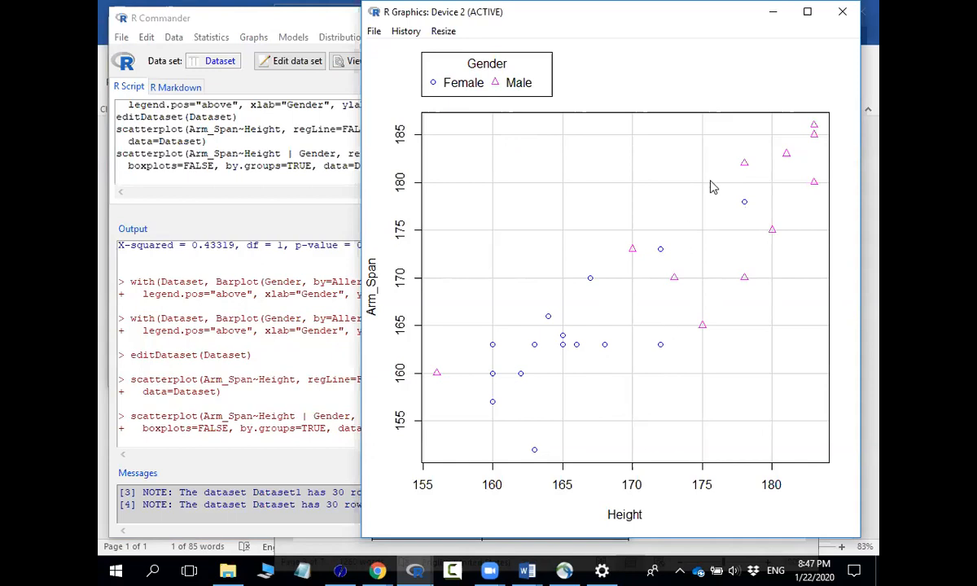
left_click(841, 19)
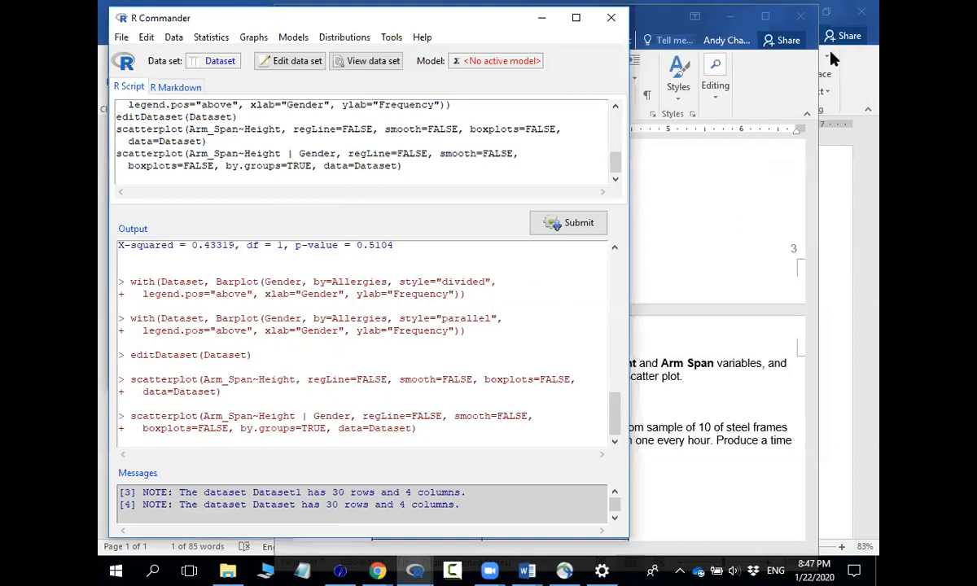
- Return to the Word assignment, highlight the chart placeholder under question 4, and select all of question 5 with its time and length table
left_click(705, 210)
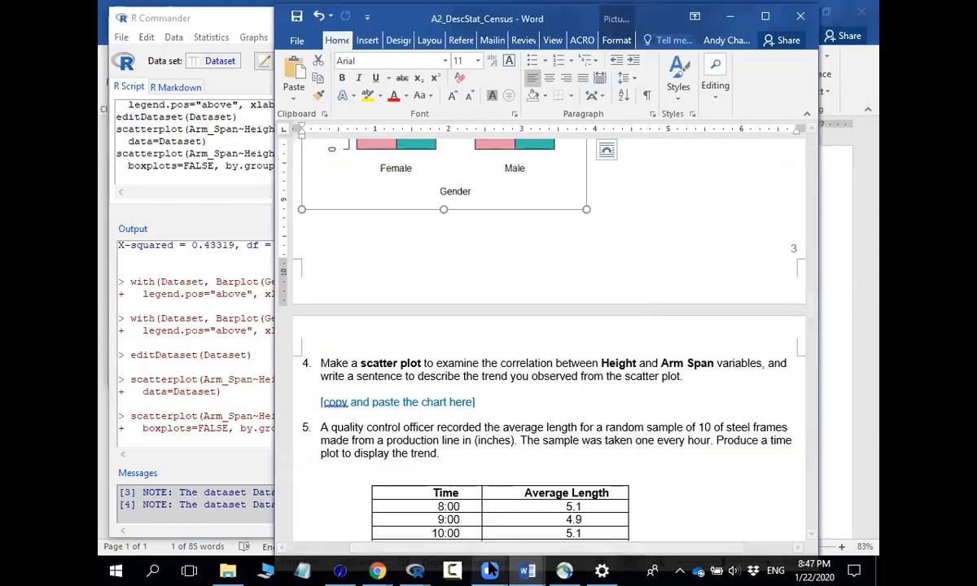
left_click_drag(499, 400, 321, 403)
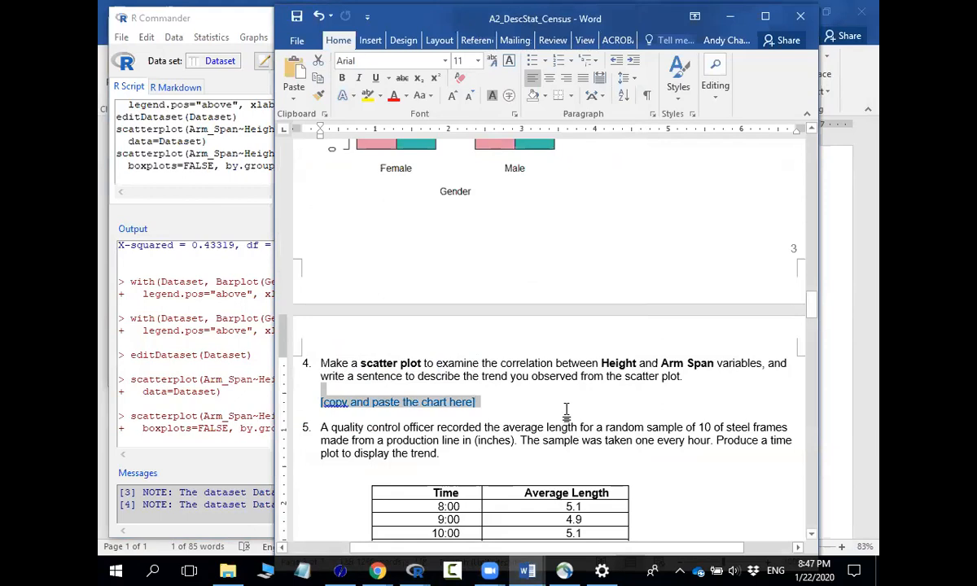
scroll(566, 409, "down", 5)
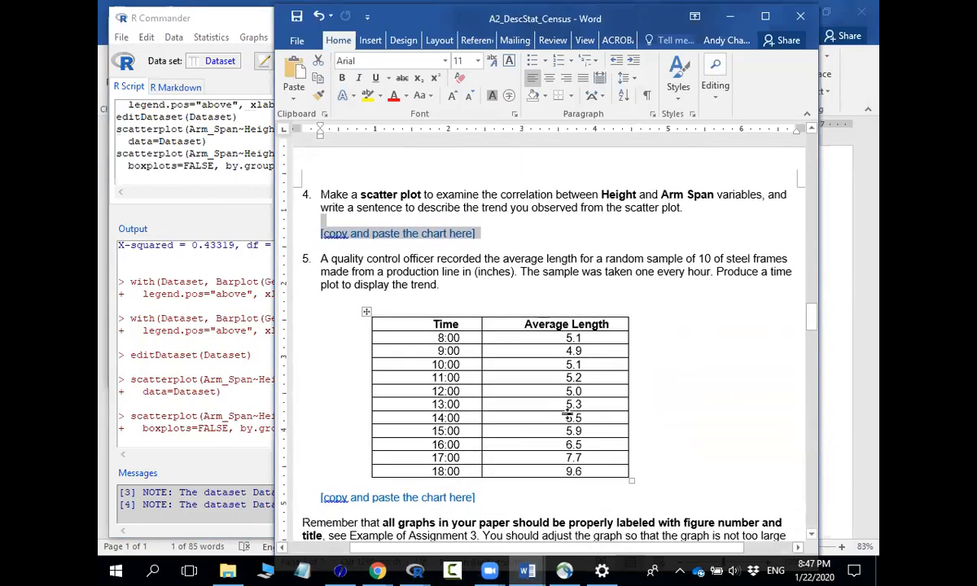
scroll(566, 415, "down", 1)
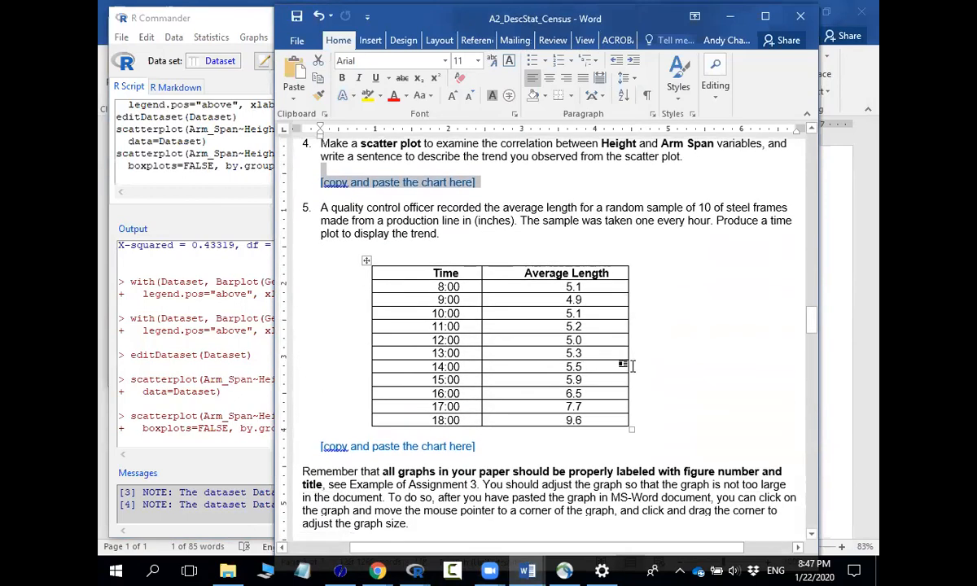
left_click_drag(644, 422, 292, 205)
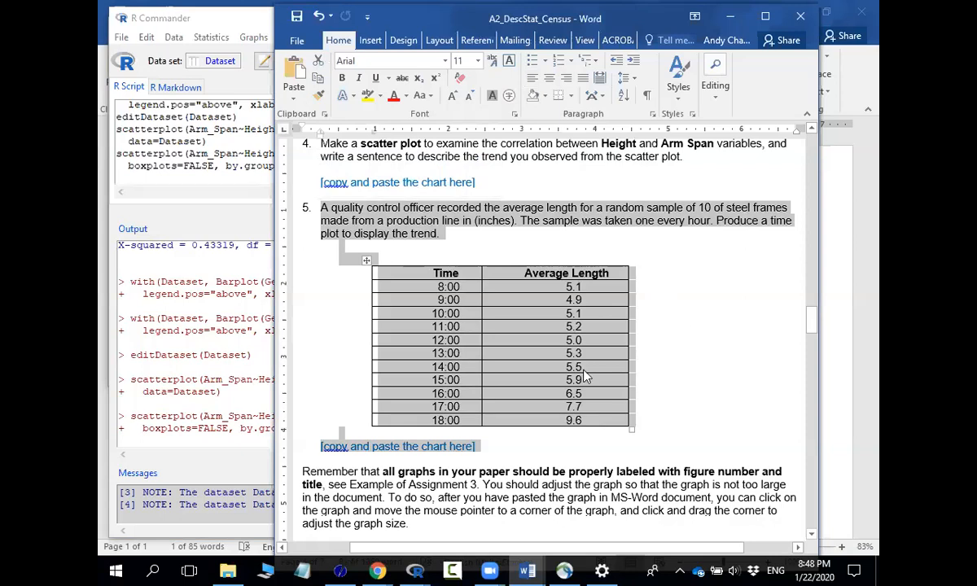
- Switch to the Blackboard course page in Chrome and find the time plot videos in the Module 2 R Commander instructions
left_click(377, 570)
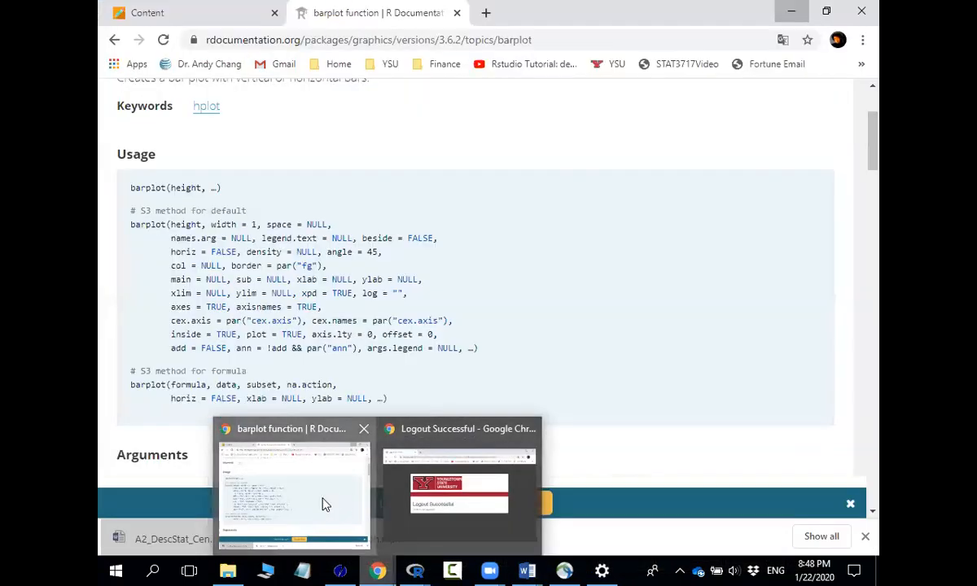
left_click(326, 513)
left_click(187, 12)
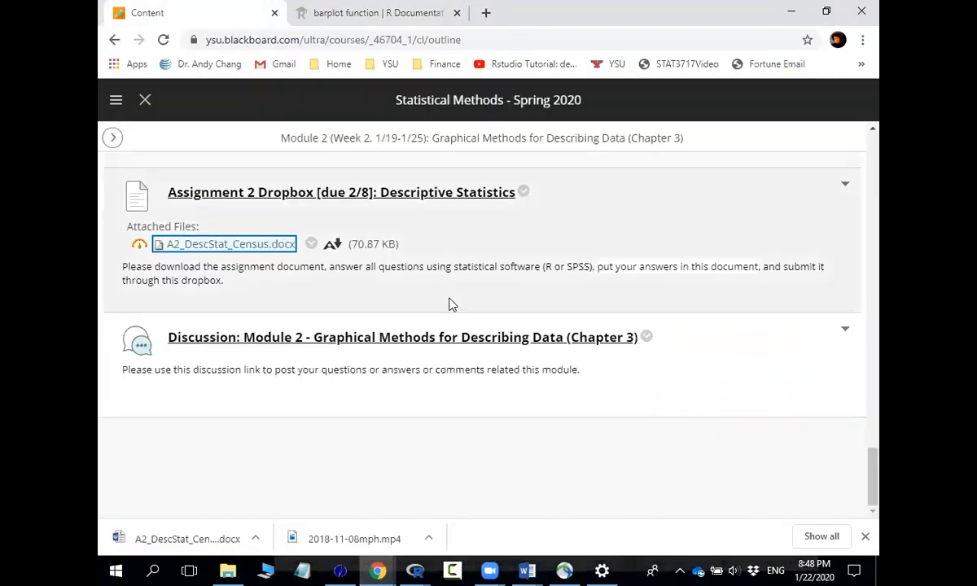
scroll(454, 297, "up", 9)
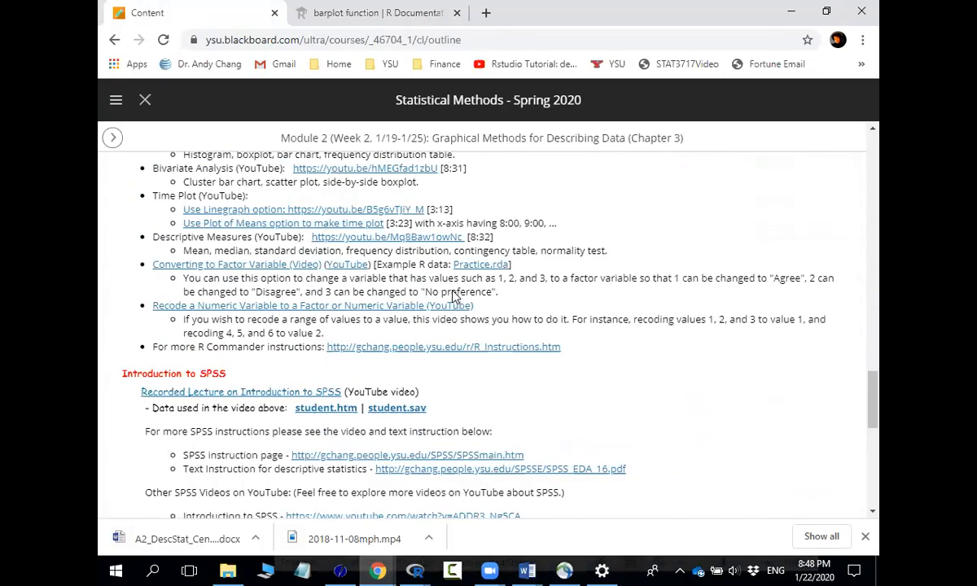
scroll(453, 290, "up", 1)
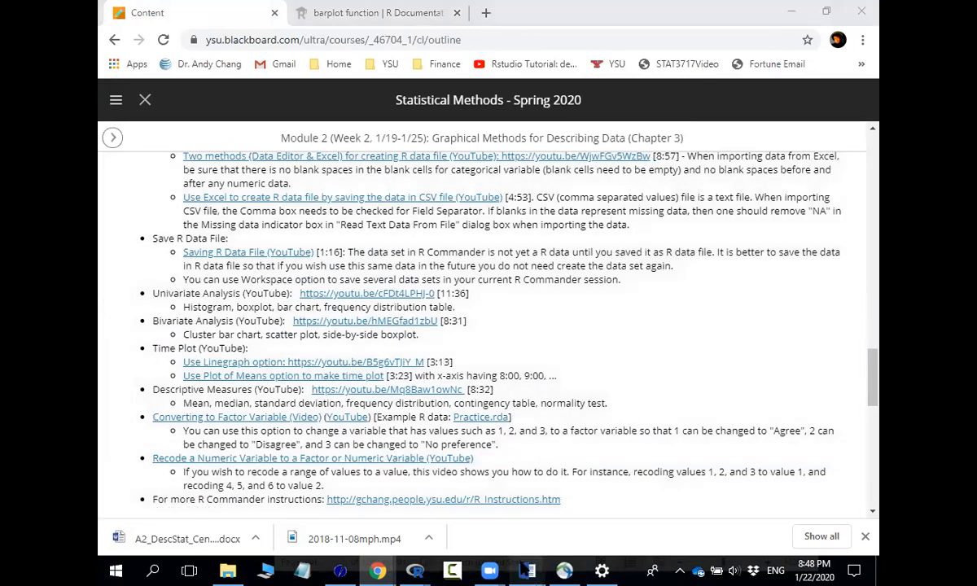
- Return to the A2_DescStat_Census document in Word, go to Part 3: Descriptive Measures, and reposition and widen its window
mouse_move(527, 570)
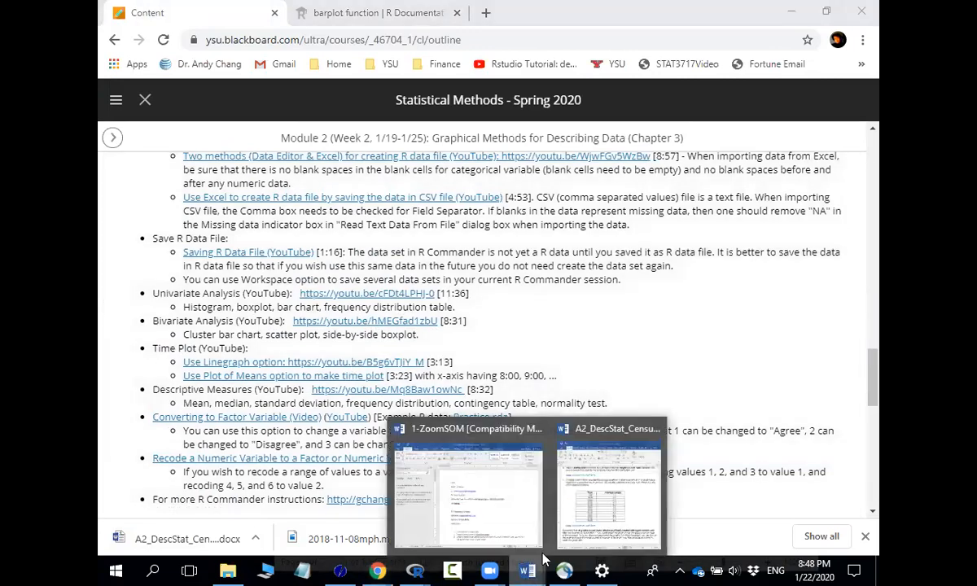
left_click(570, 488)
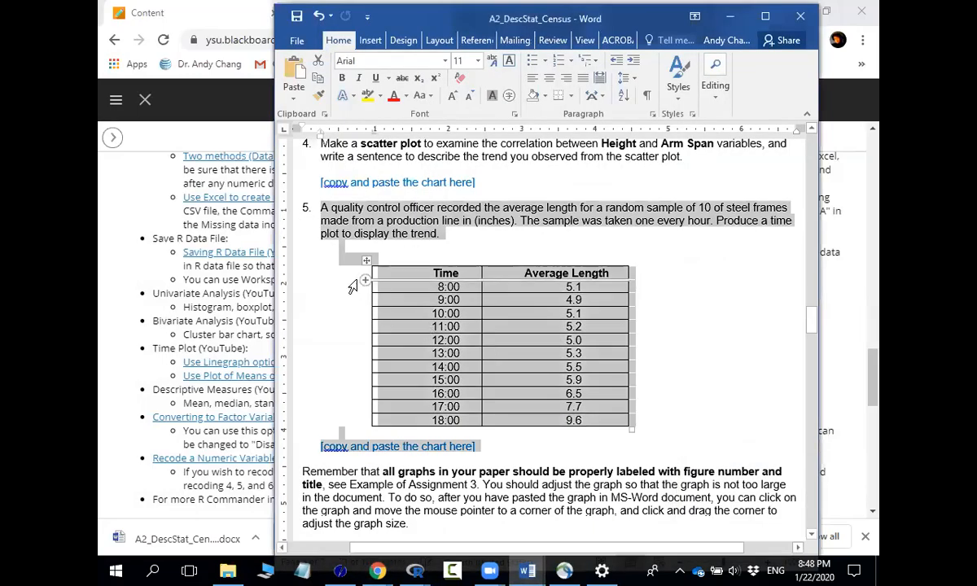
left_click(648, 353)
scroll(651, 355, "down", 12)
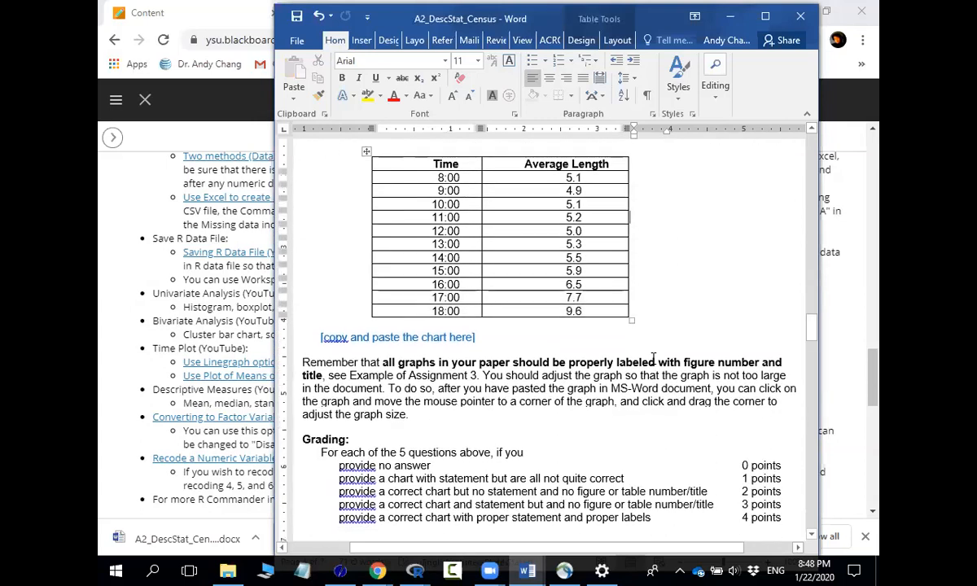
scroll(651, 359, "down", 6)
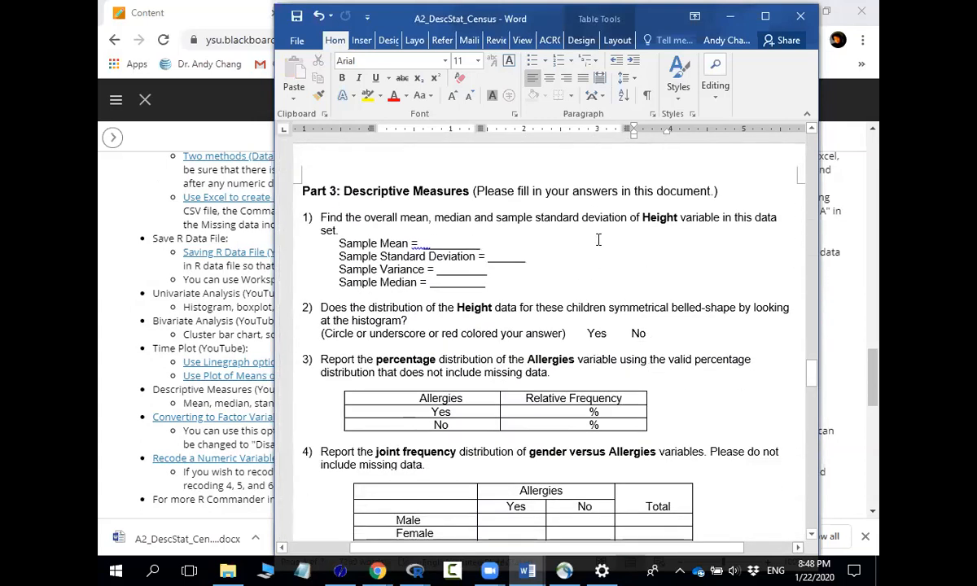
left_click_drag(672, 34, 515, 27)
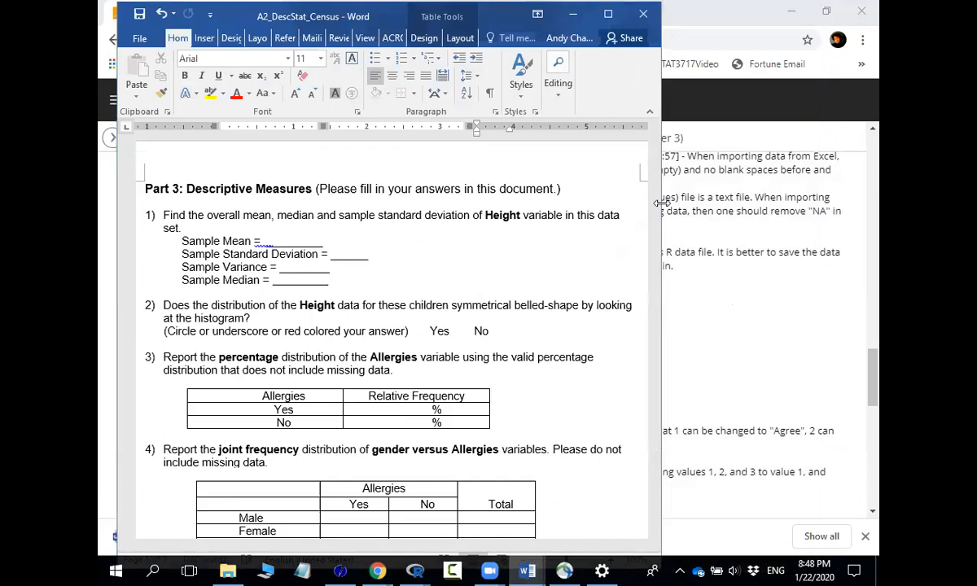
left_click_drag(661, 203, 827, 206)
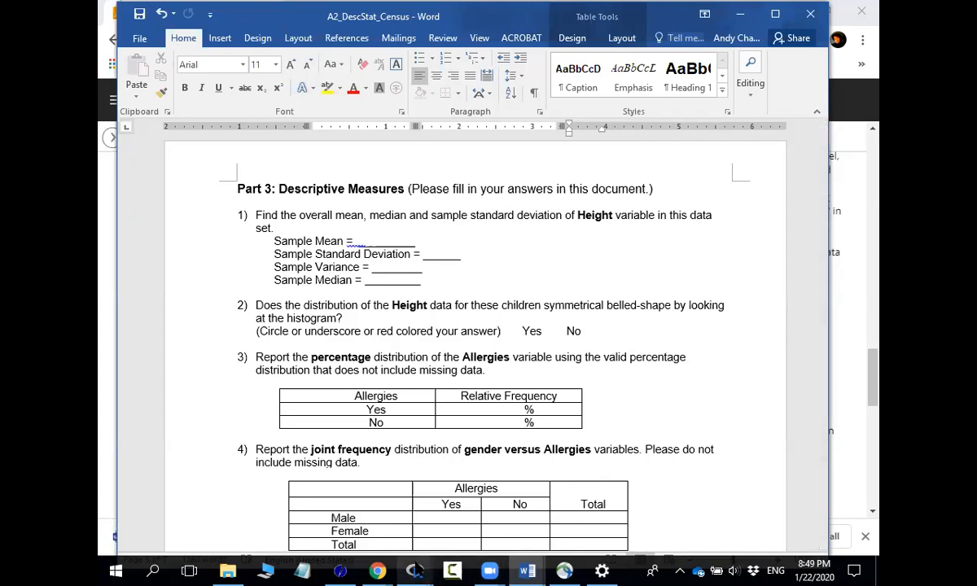
- Switch to R Commander and run Numerical Summaries for the Height variable with the default statistics
mouse_move(414, 570)
left_click(479, 491)
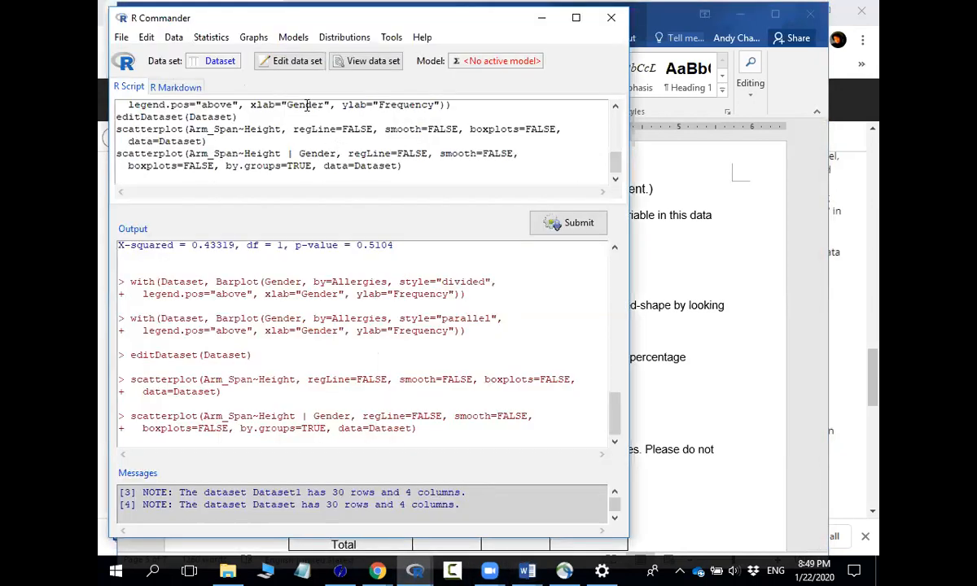
left_click(211, 37)
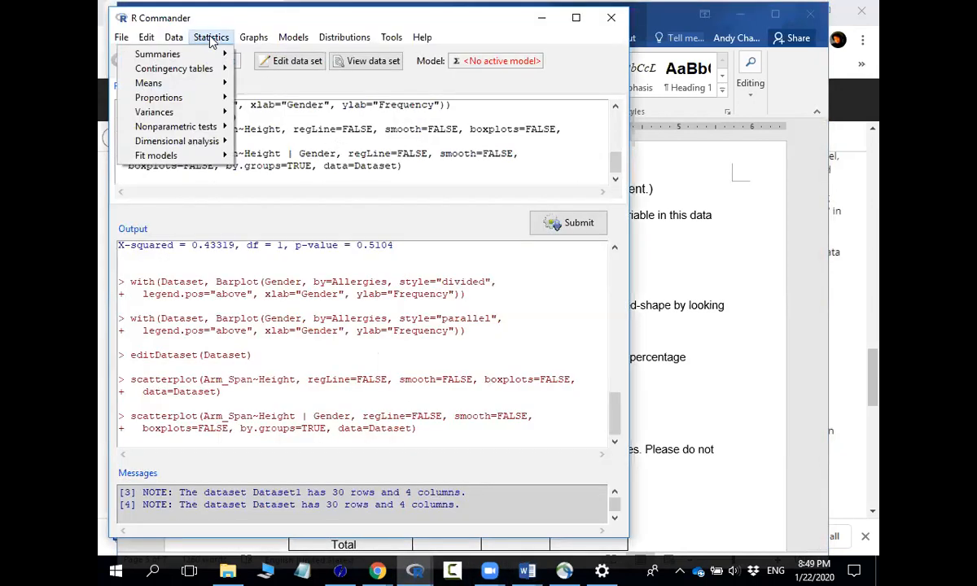
mouse_move(213, 54)
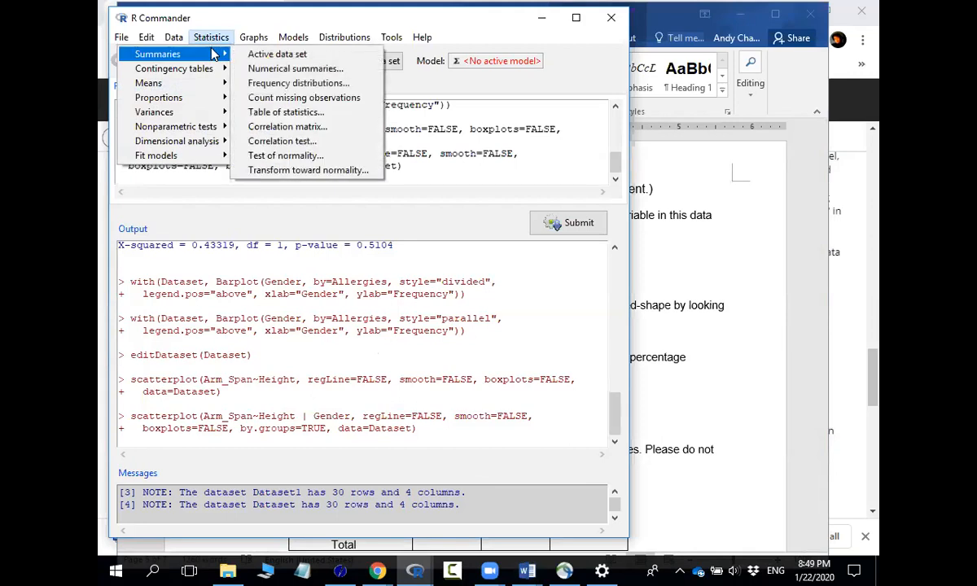
left_click(285, 70)
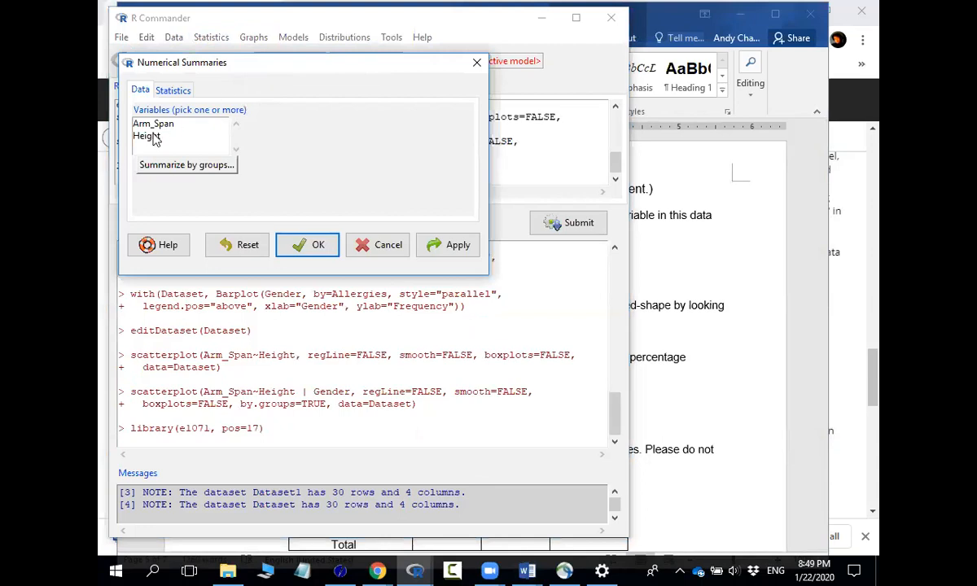
left_click(153, 137)
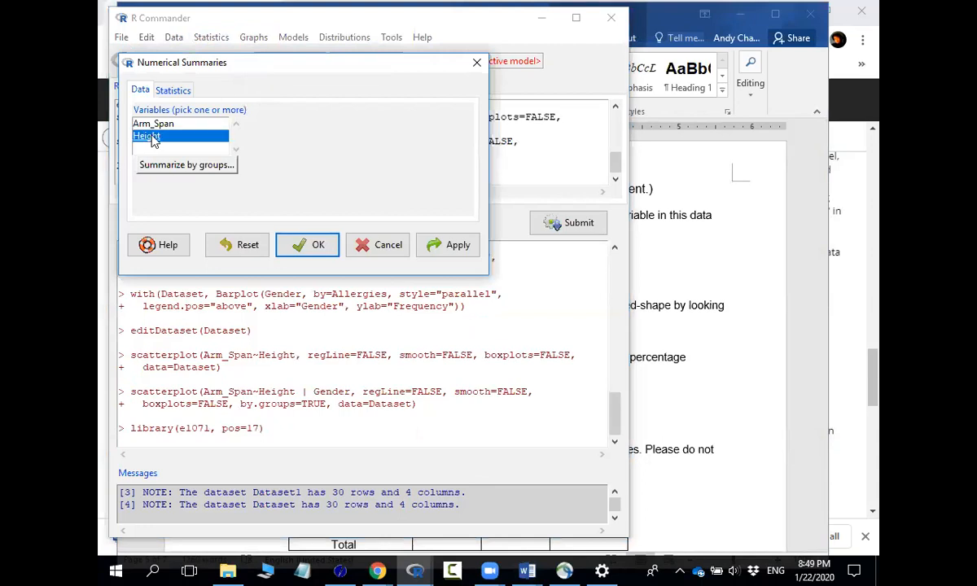
left_click(305, 245)
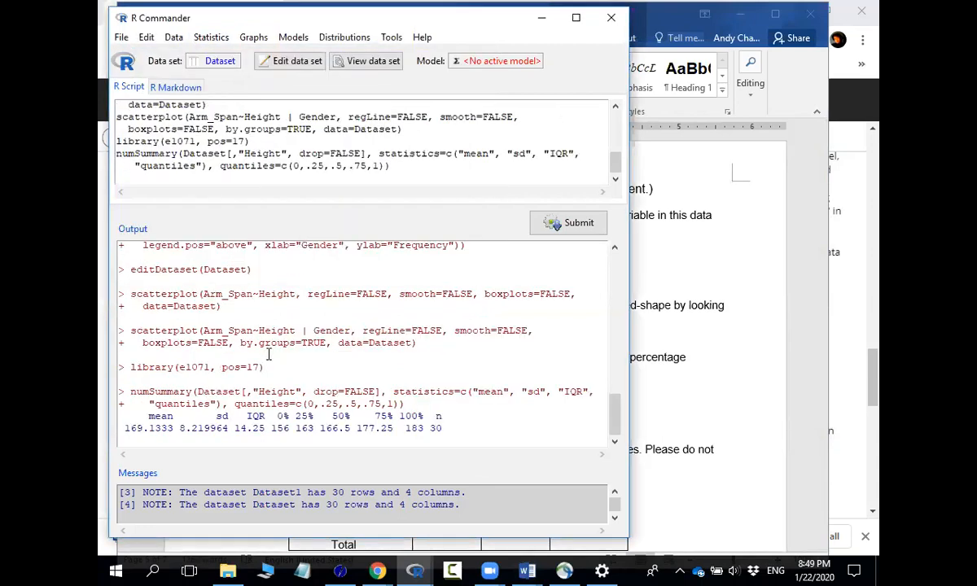
- Highlight the mean, standard deviation and 50% quantile of Height in the numerical summary output
left_click_drag(173, 428, 126, 432)
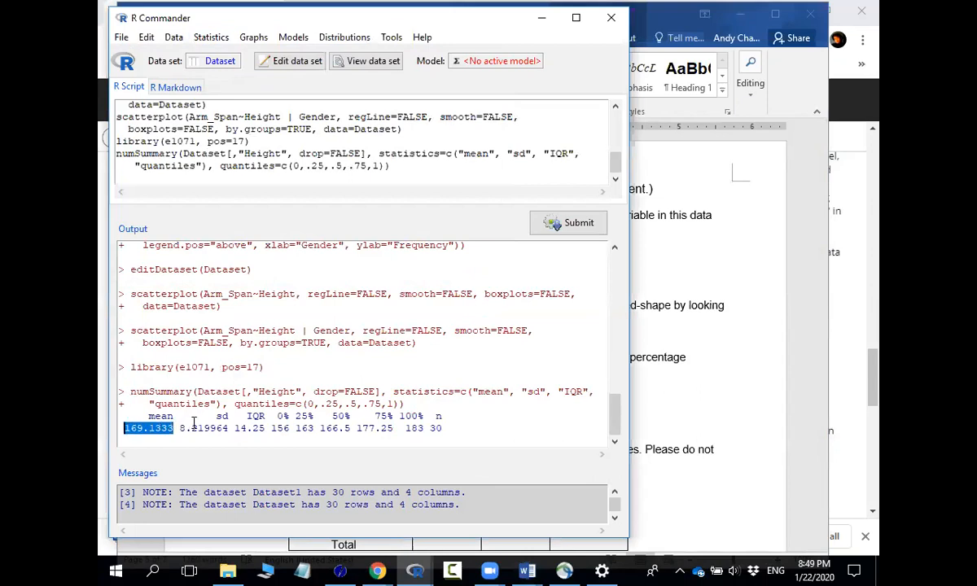
left_click_drag(228, 430, 178, 429)
left_click_drag(350, 429, 320, 429)
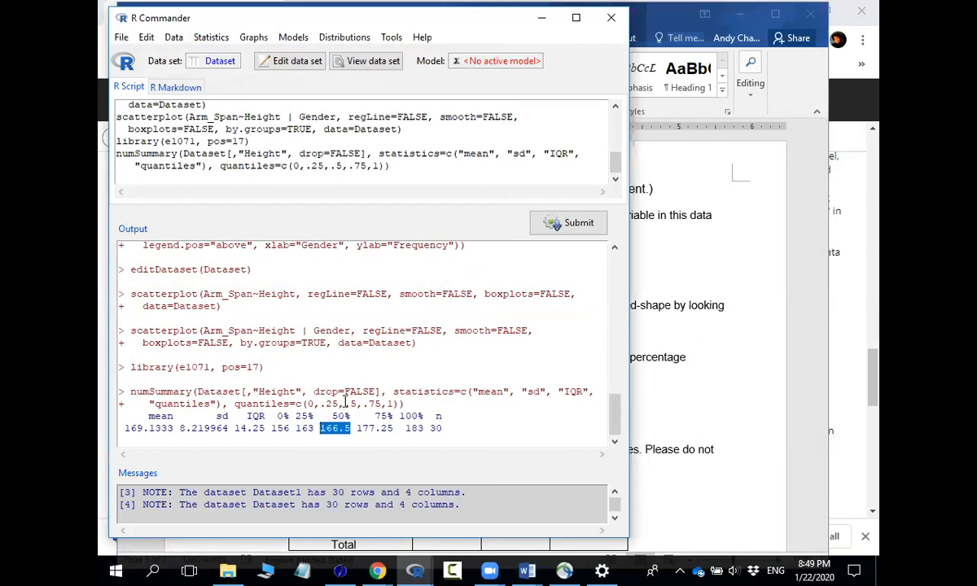
left_click_drag(229, 429, 179, 430)
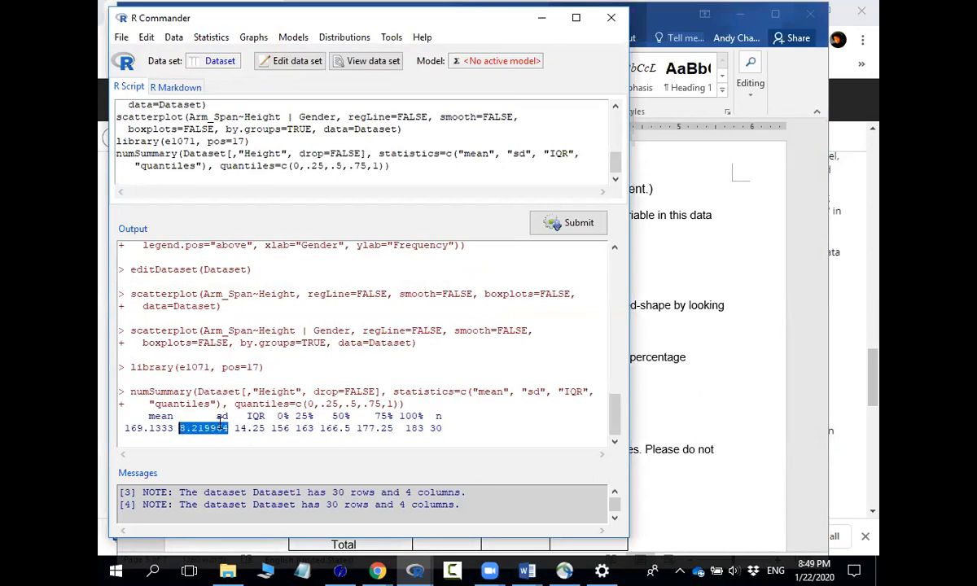
- Return to the A2_DescStat_Census document in Word and review the Part 2 charts and tables from the Height plots through the Grading section
left_click(653, 351)
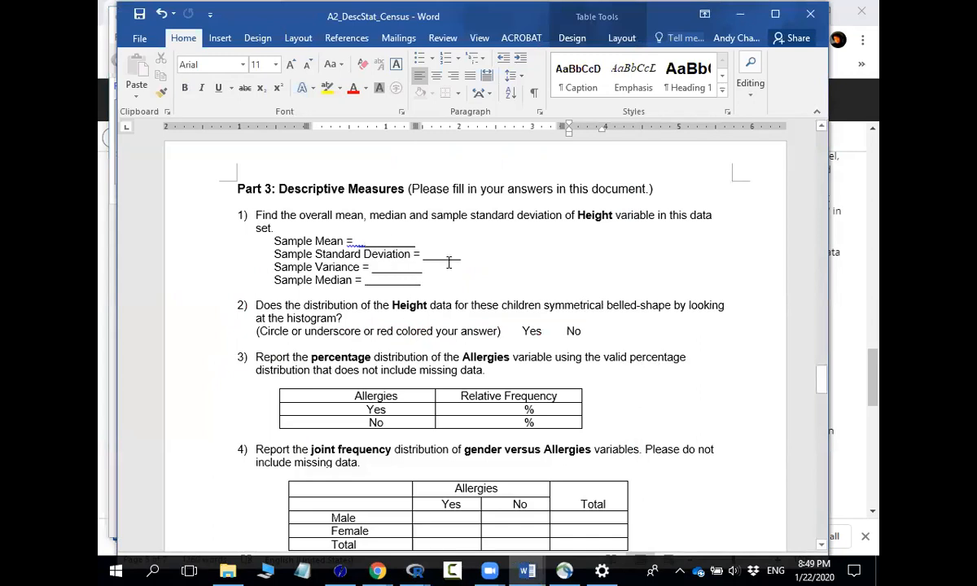
scroll(448, 263, "down", 1)
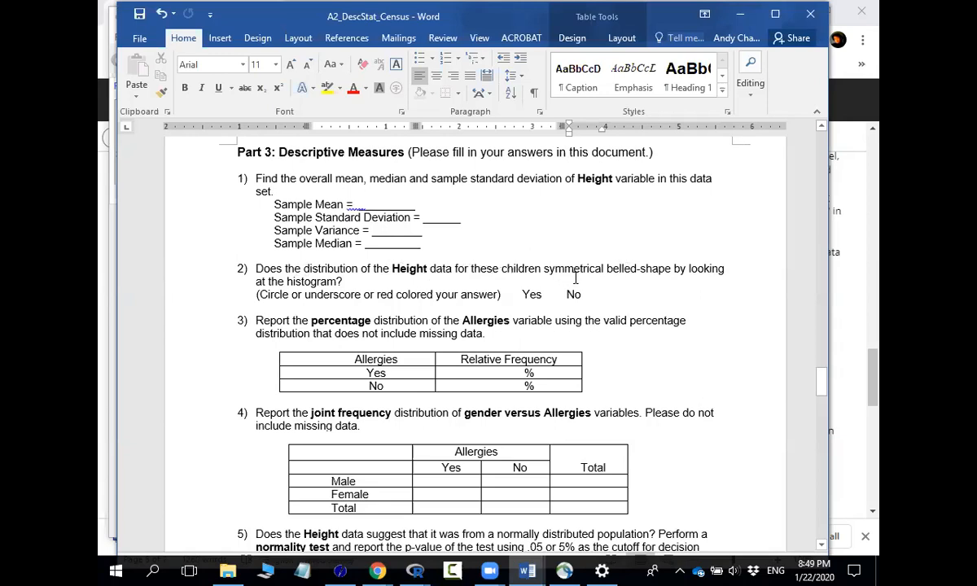
left_click_drag(821, 391, 820, 238)
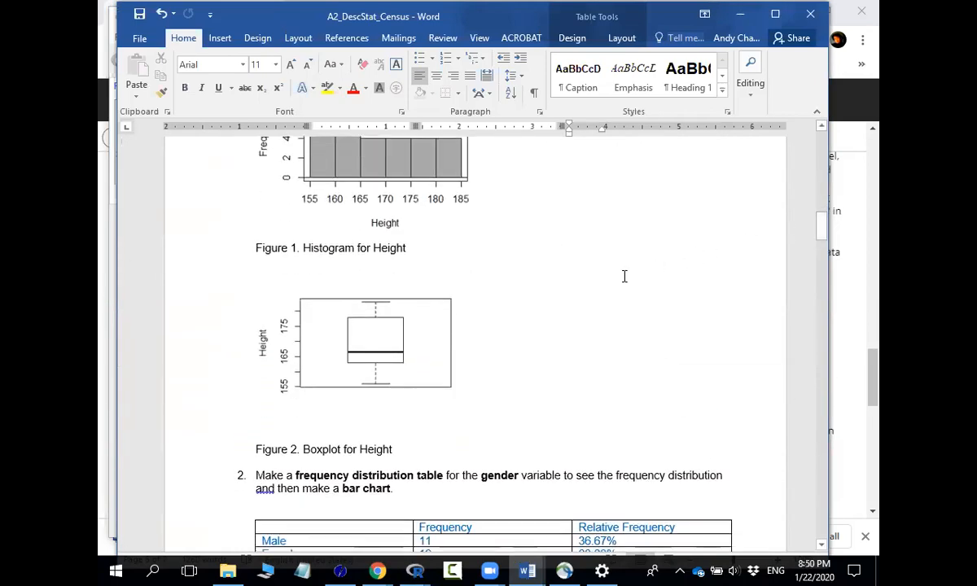
scroll(624, 281, "down", 1)
scroll(625, 281, "down", 6)
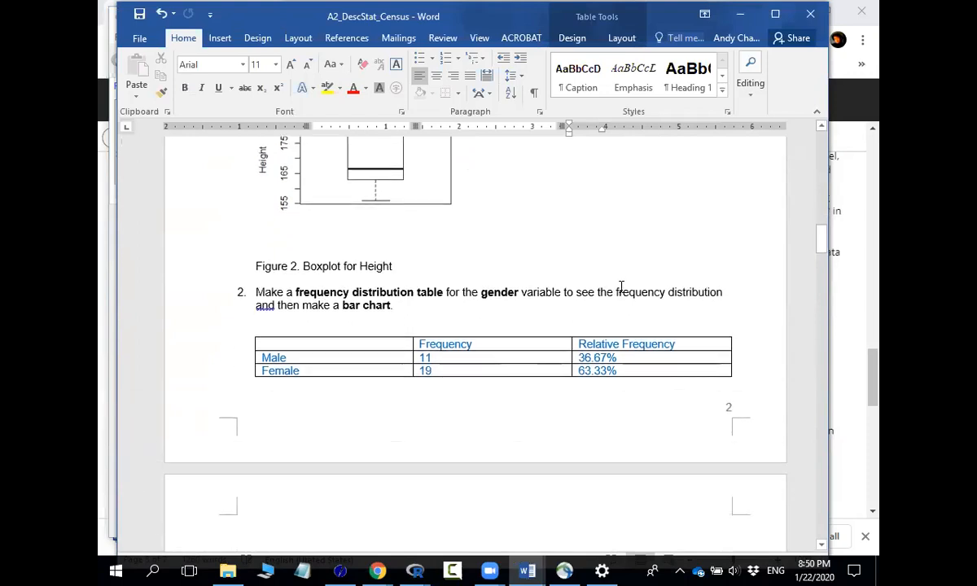
scroll(615, 305, "down", 5)
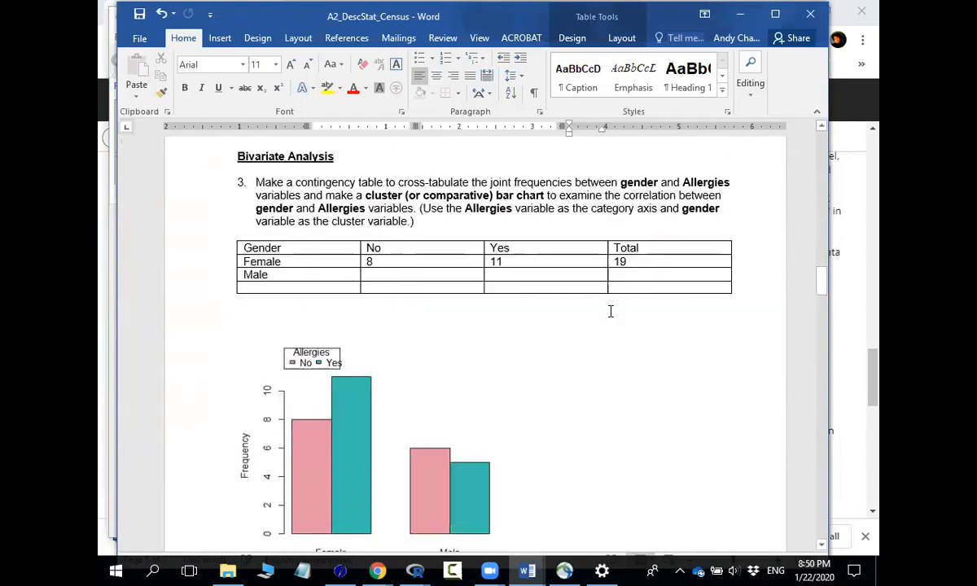
scroll(610, 314, "up", 2)
scroll(608, 324, "down", 2)
scroll(605, 323, "up", 2)
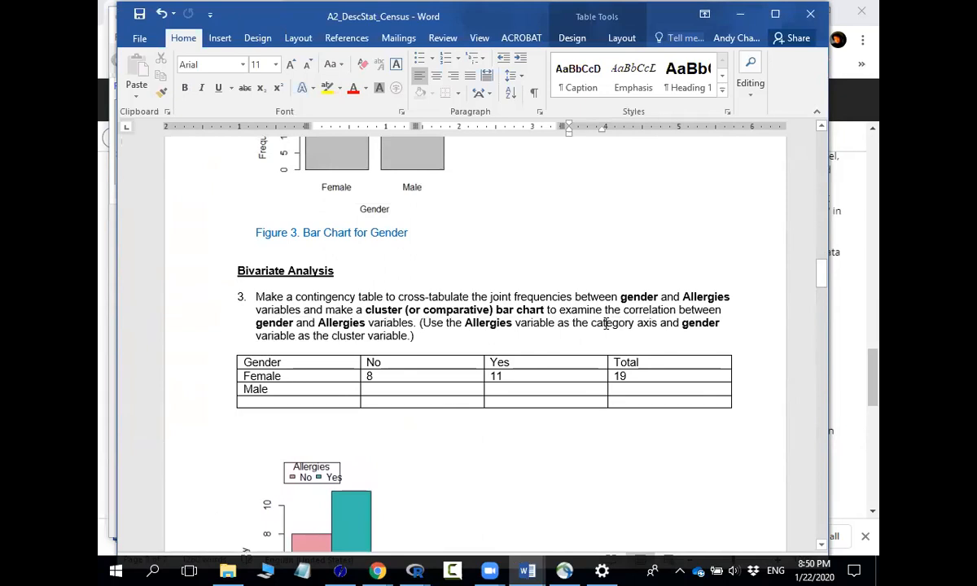
scroll(606, 324, "up", 9)
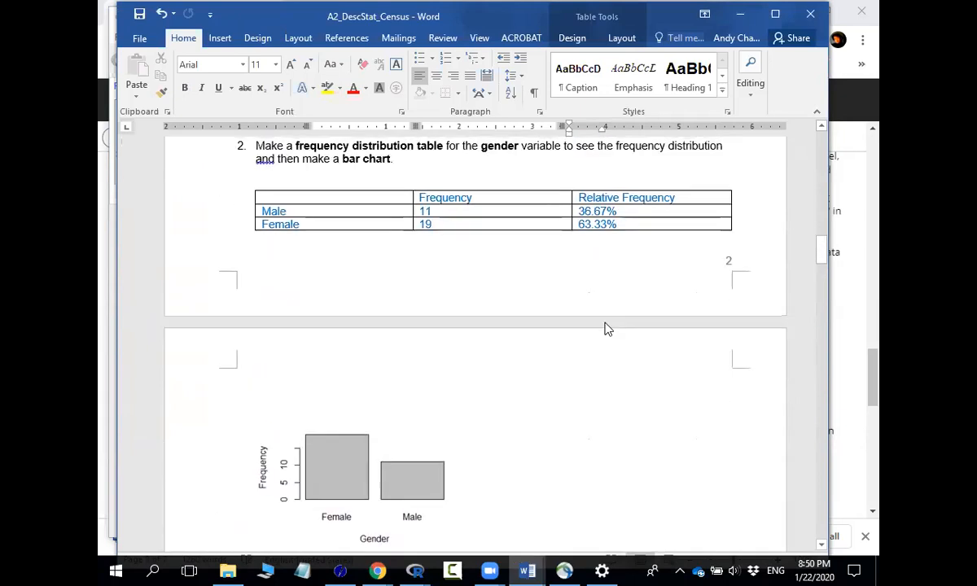
scroll(606, 324, "down", 9)
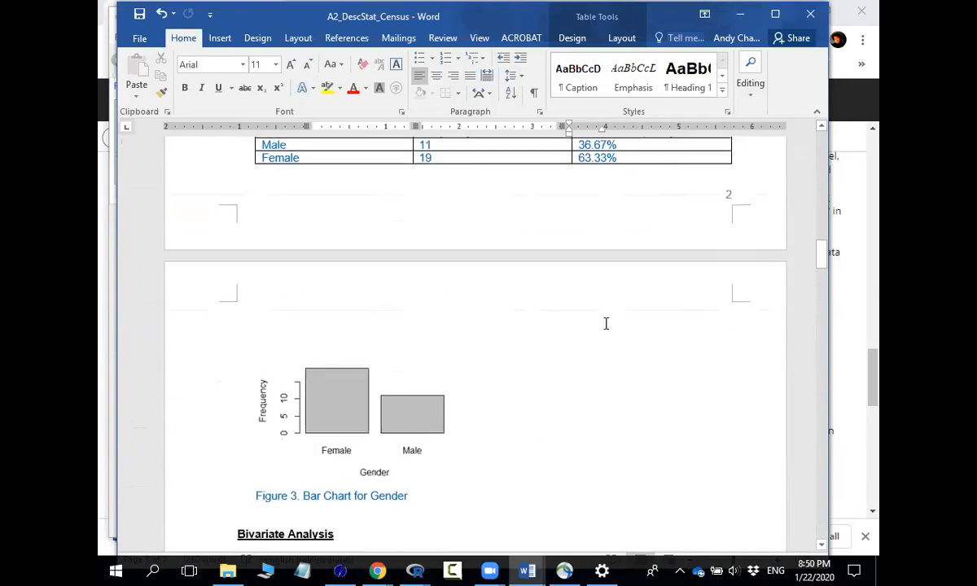
scroll(597, 329, "down", 12)
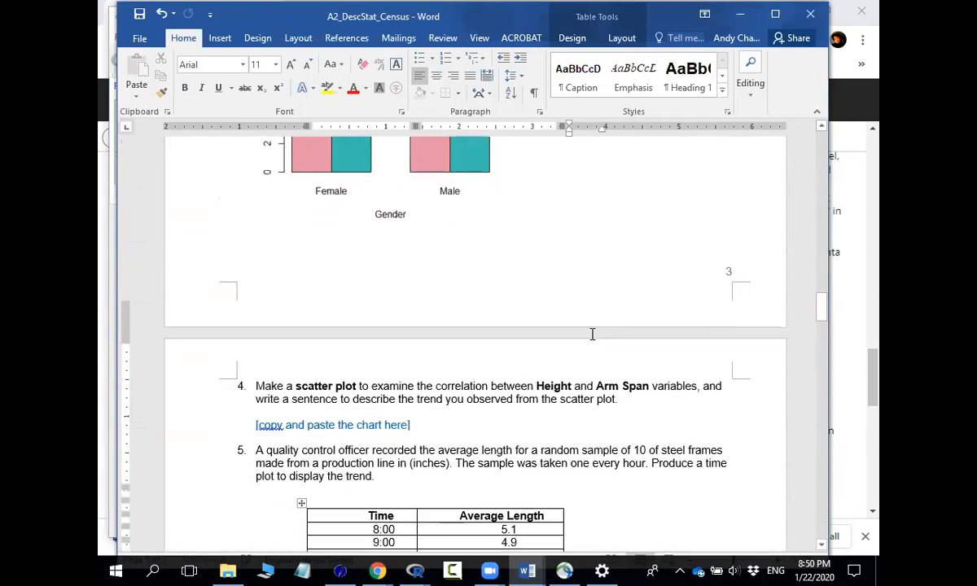
scroll(584, 340, "down", 11)
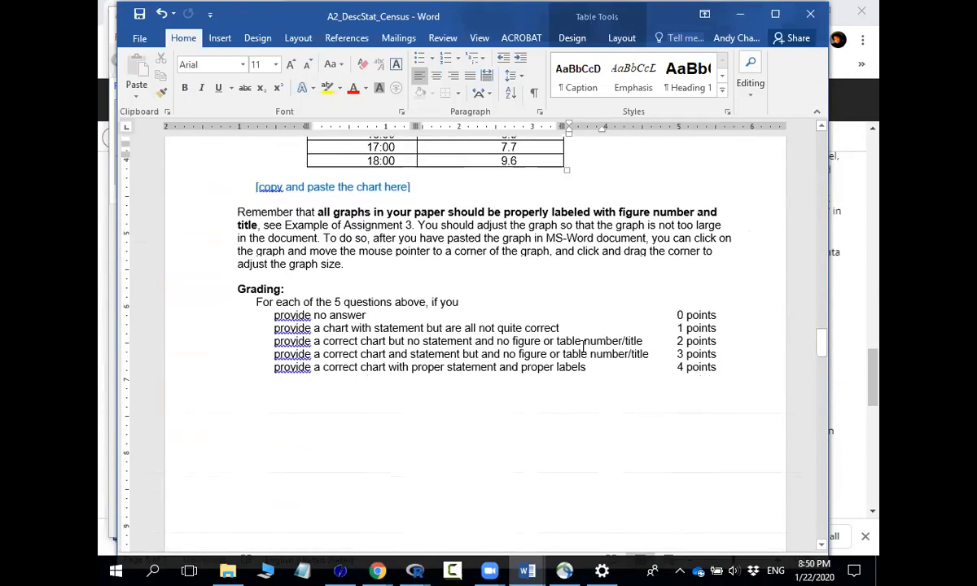
- Read Part 3 questions 1 to 5 and select the word Height in the normality question
scroll(575, 352, "down", 5)
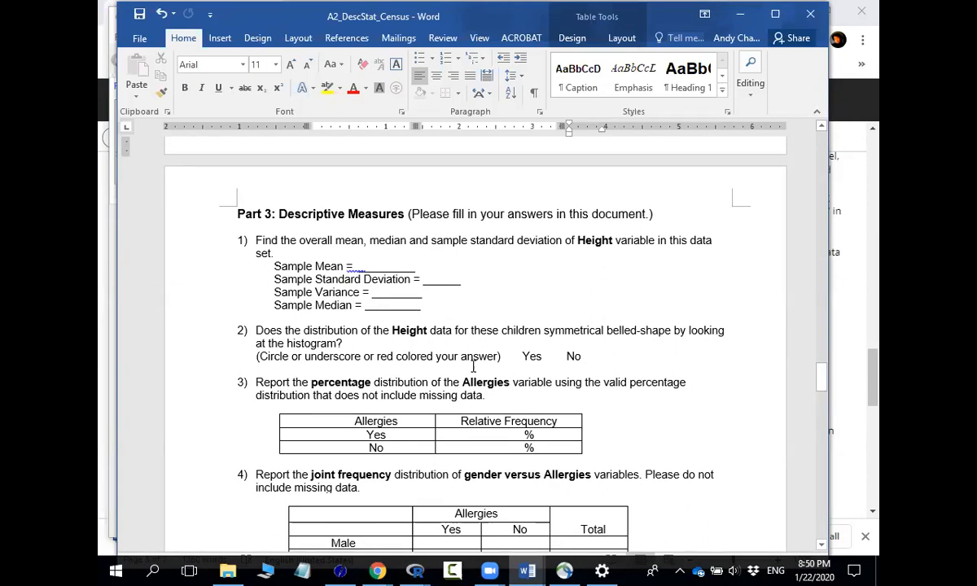
scroll(473, 362, "down", 2)
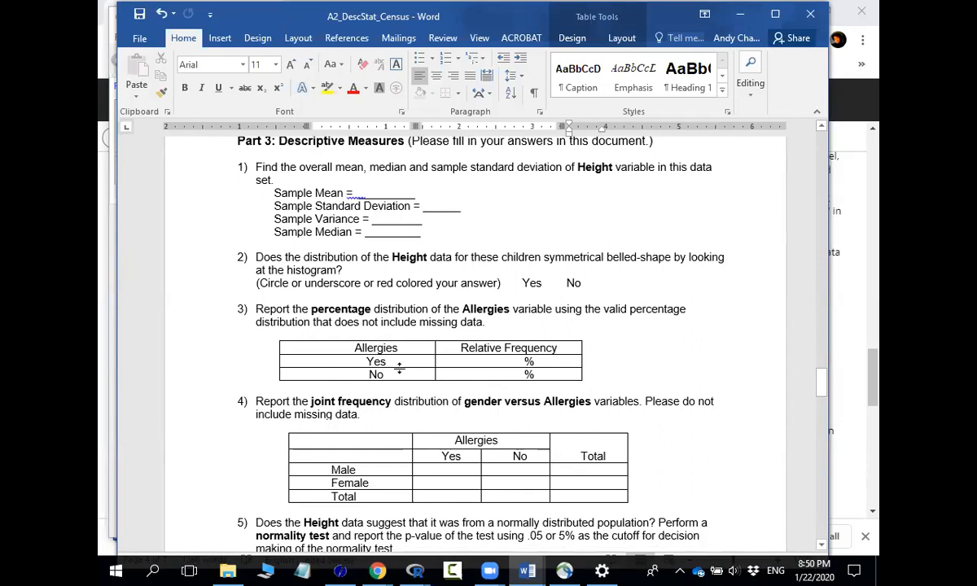
scroll(428, 347, "down", 2)
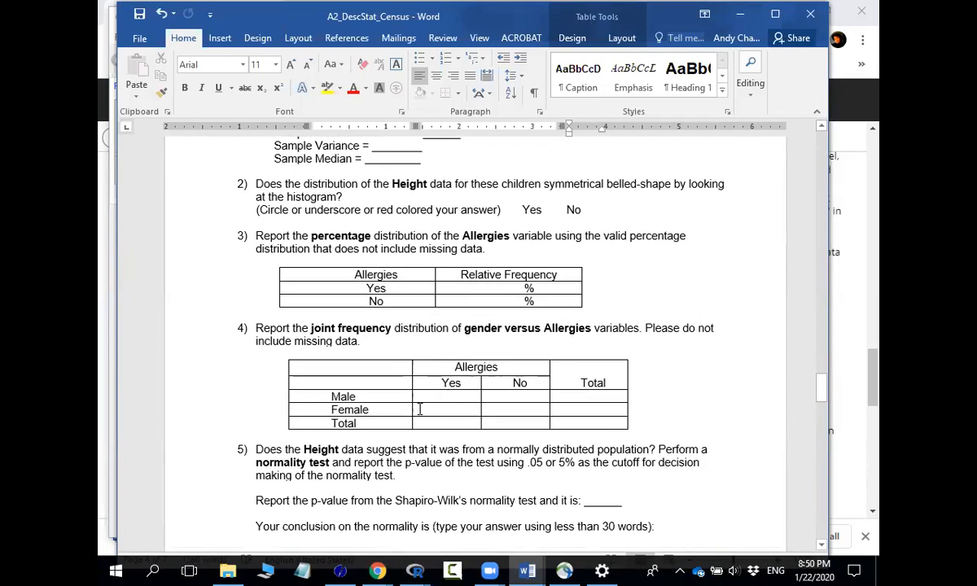
scroll(440, 348, "down", 2)
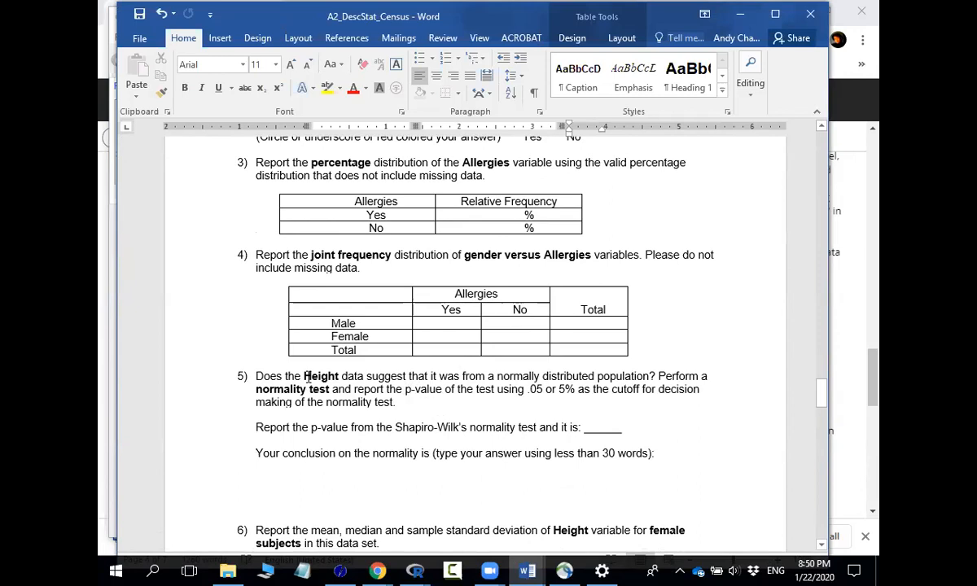
left_click_drag(306, 375, 341, 376)
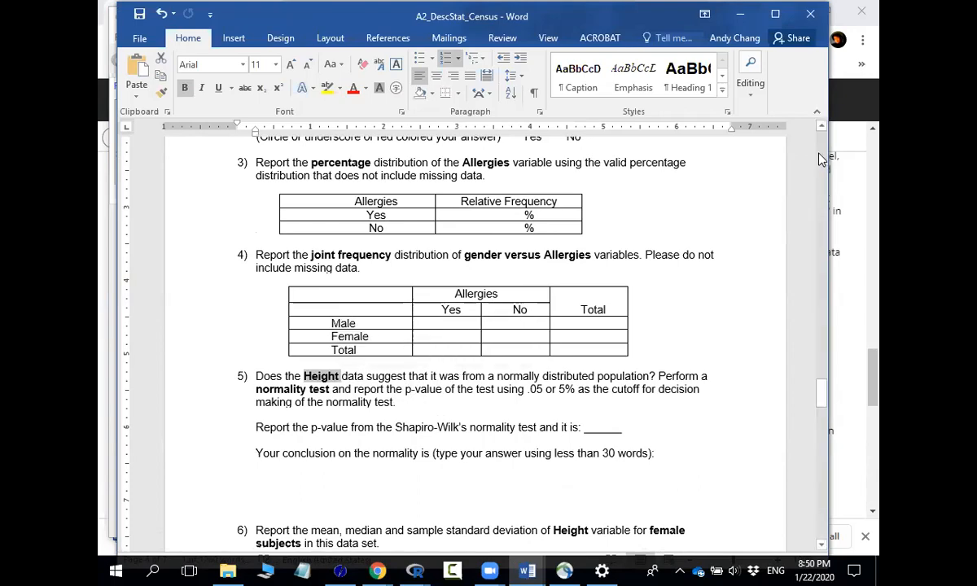
- Go back to Part 2 and examine the shape of the Height histogram and boxplot
scroll(821, 153, "up", 10)
scroll(823, 156, "up", 15)
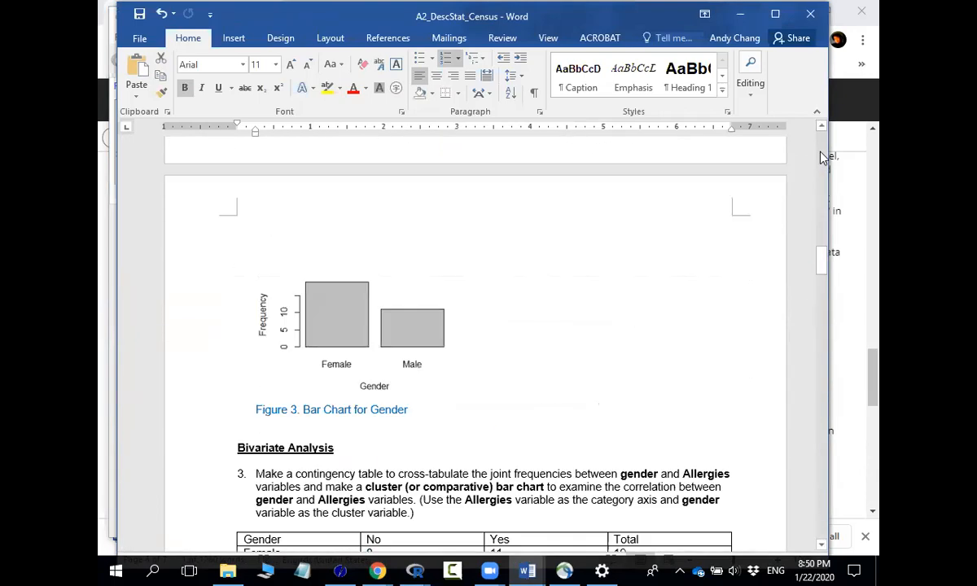
scroll(822, 155, "up", 8)
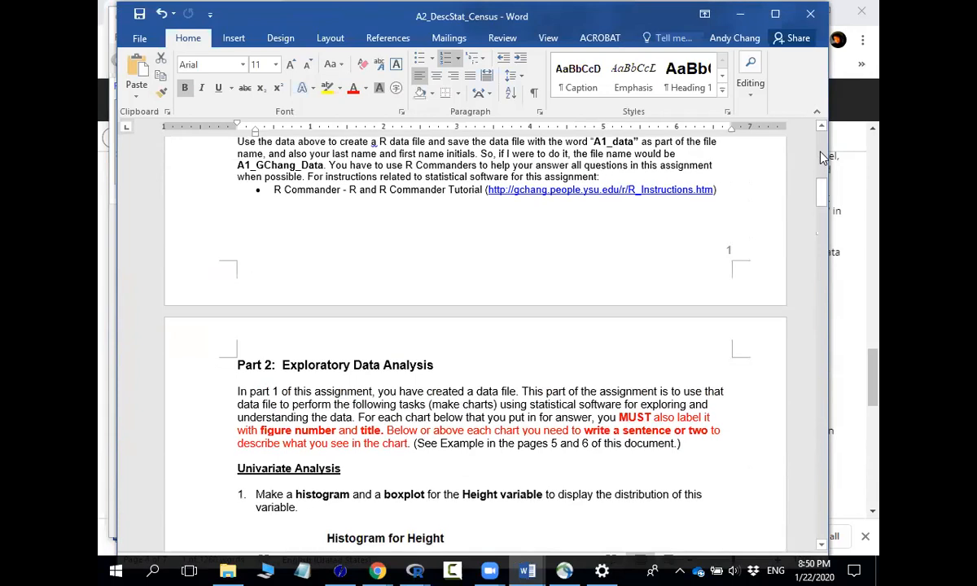
scroll(694, 216, "down", 6)
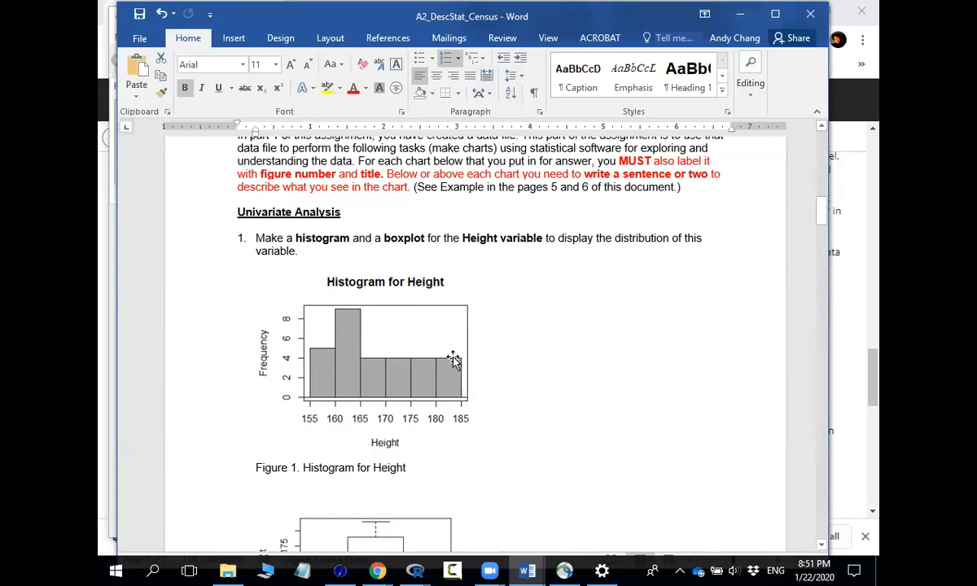
scroll(557, 324, "down", 10)
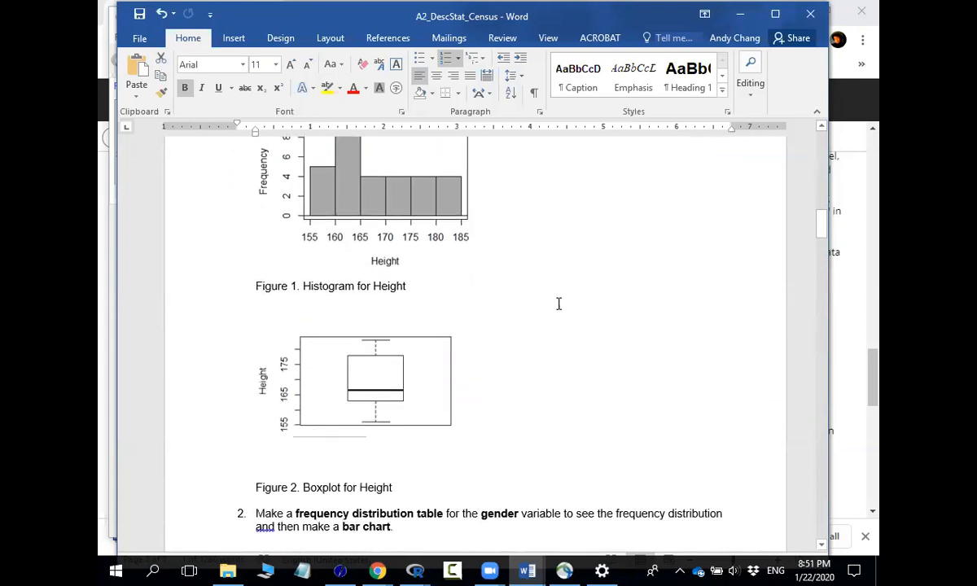
- Return to Part 3 question 5 and highlight Height, Shapiro-Wilk's normality test and the p-value to report
left_click_drag(823, 257, 807, 410)
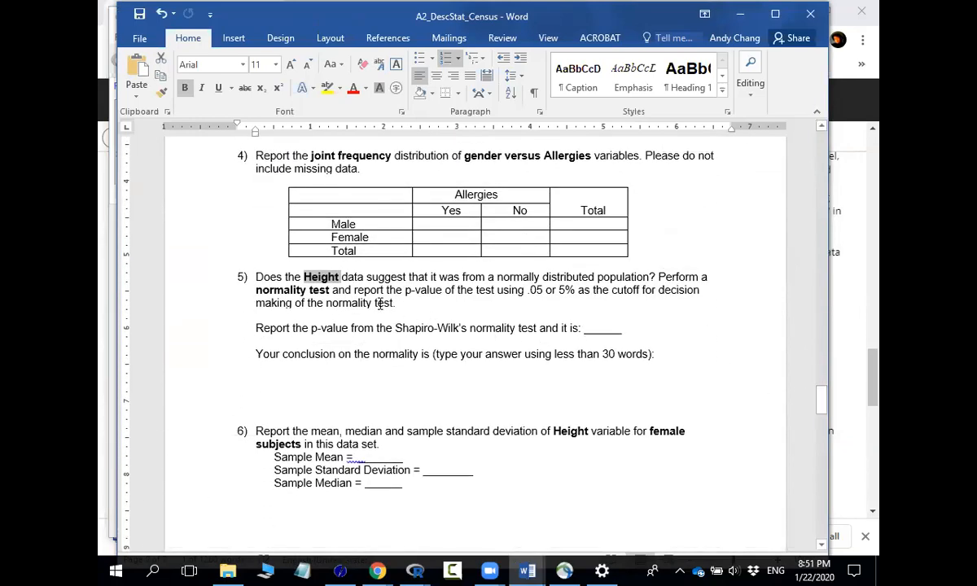
left_click(304, 278)
left_click_drag(305, 279, 341, 279)
left_click_drag(312, 329, 454, 333)
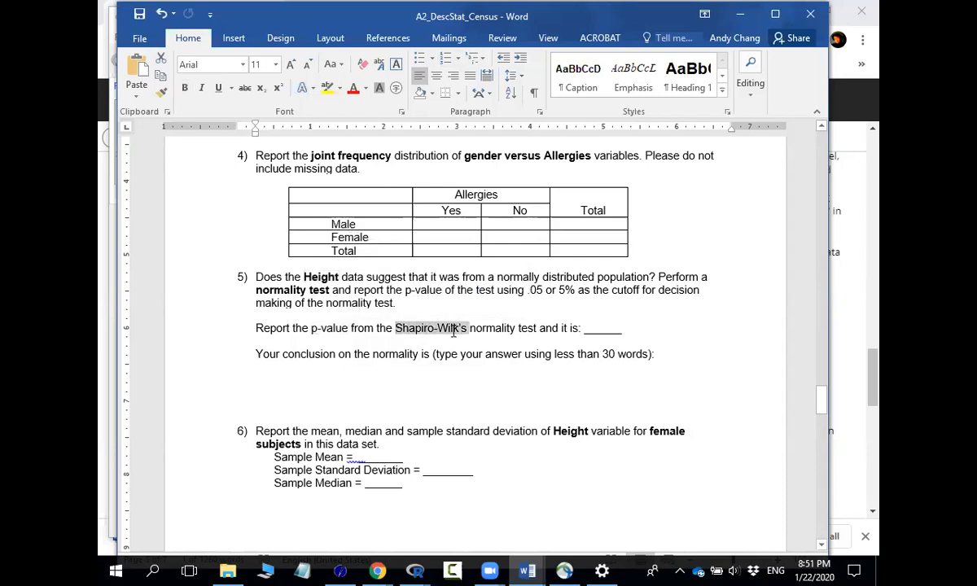
left_click(465, 328)
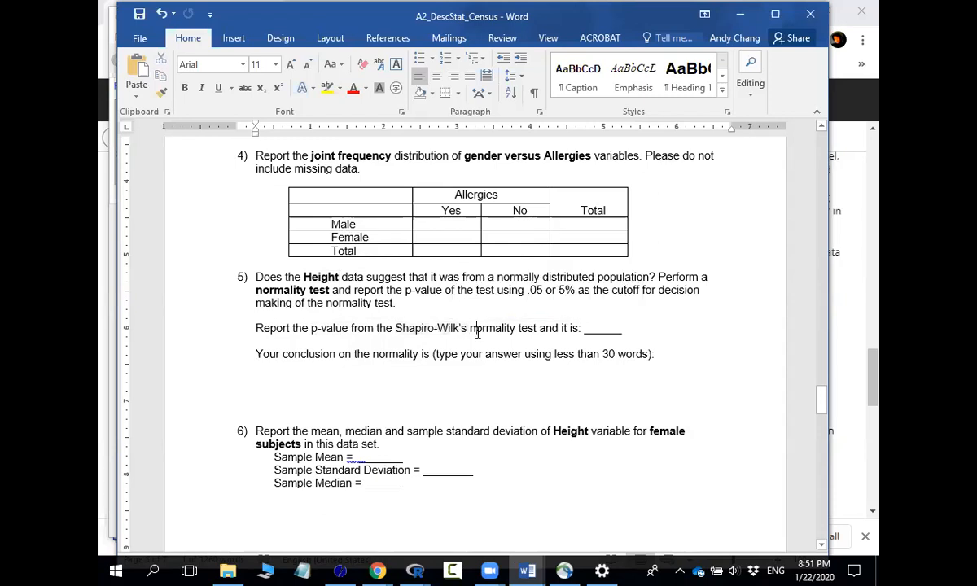
left_click_drag(396, 328, 537, 329)
left_click_drag(312, 329, 349, 329)
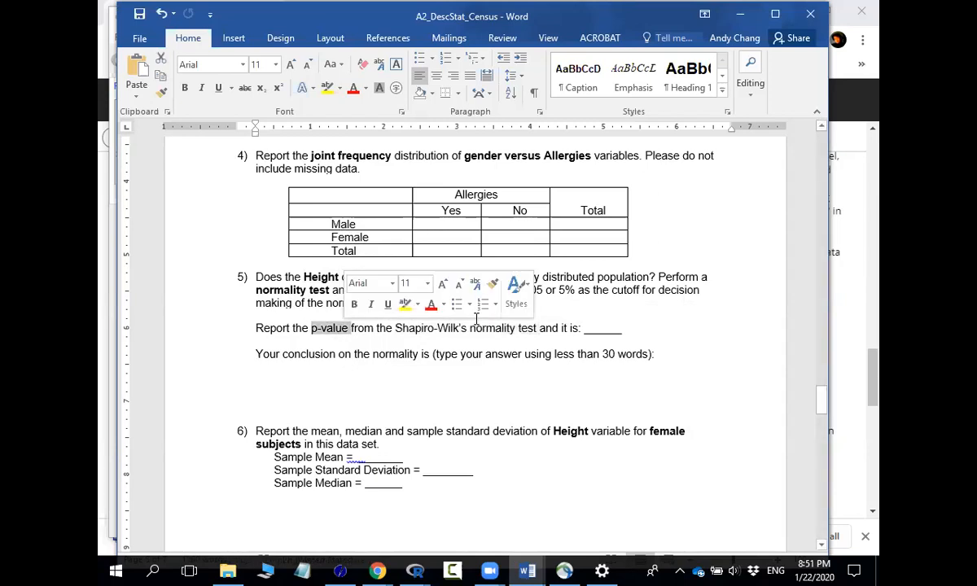
- Highlight the p-value and the 5% cutoff in the instruction text of question 5
left_click(575, 290)
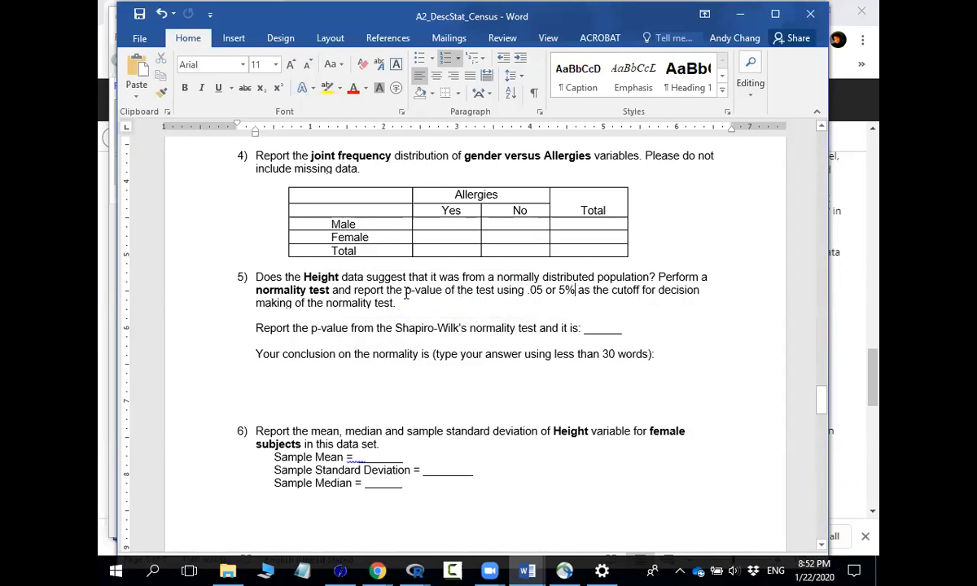
left_click_drag(405, 292, 443, 292)
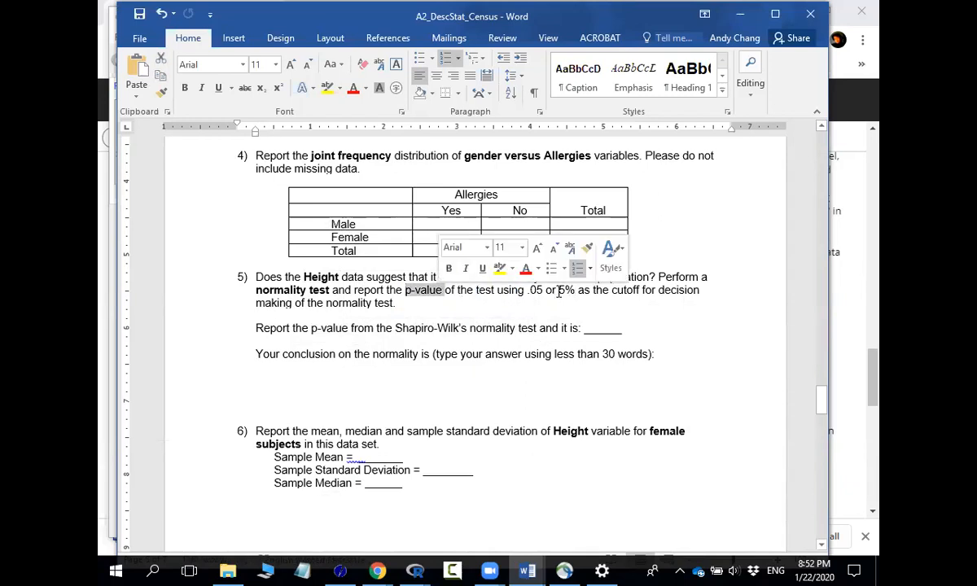
left_click_drag(559, 290, 573, 292)
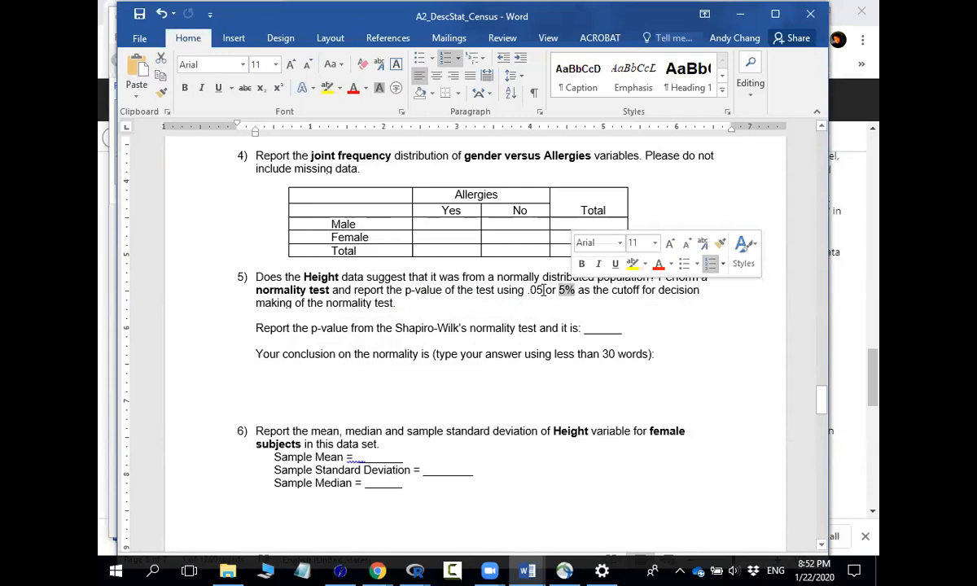
- Highlight the p-value, normality test and .05 or 5% cutoff wording in the instructions of question 5
left_click_drag(406, 291, 437, 292)
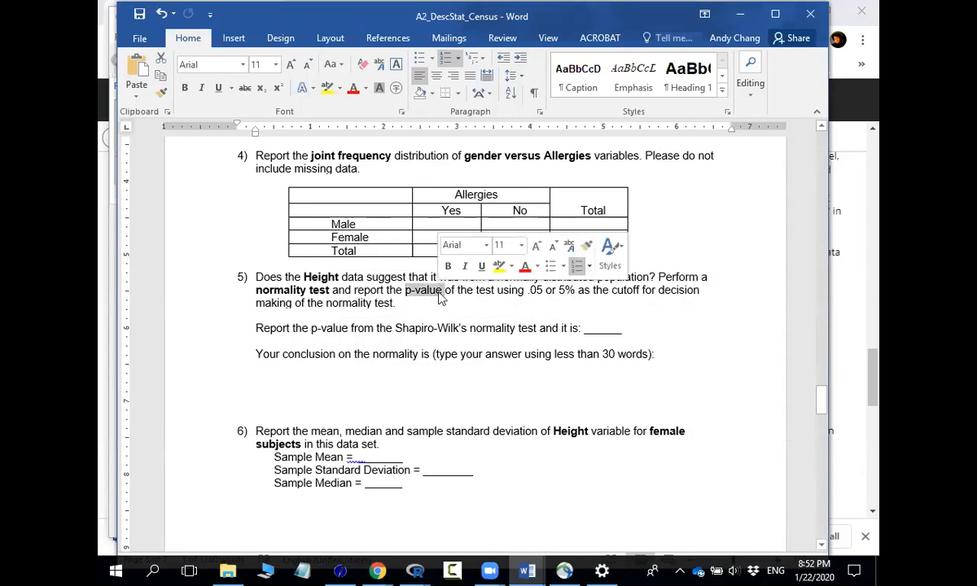
left_click_drag(559, 290, 575, 291)
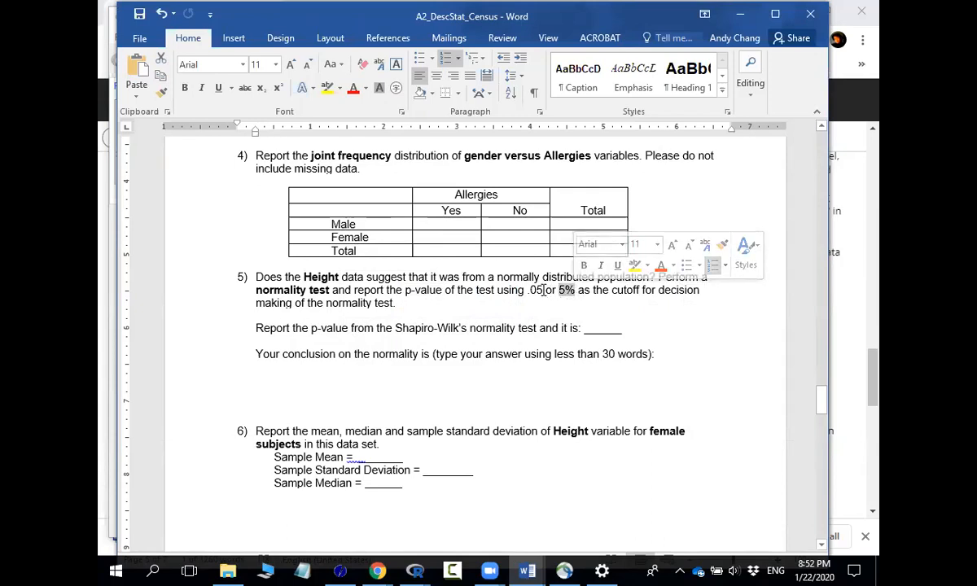
left_click_drag(544, 291, 529, 292)
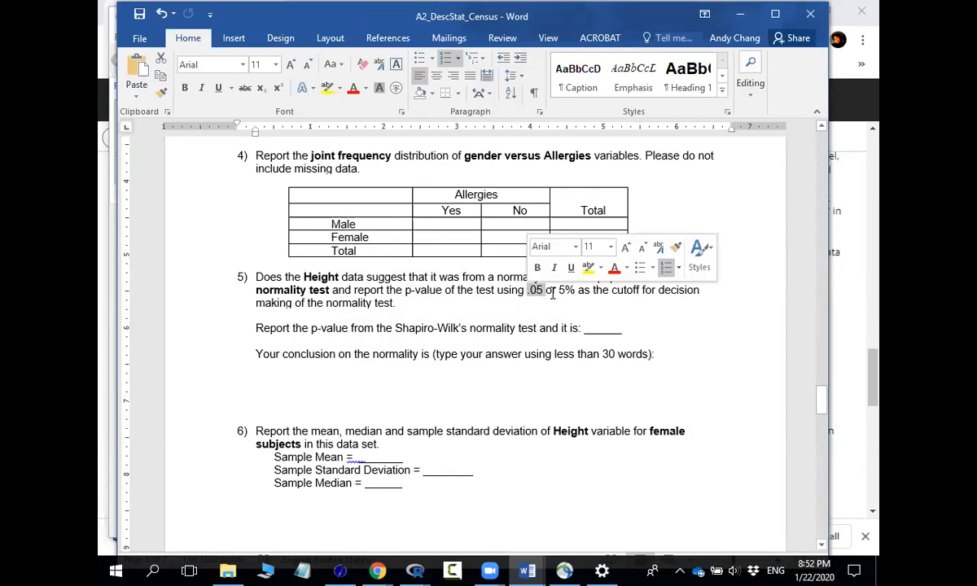
left_click(515, 278)
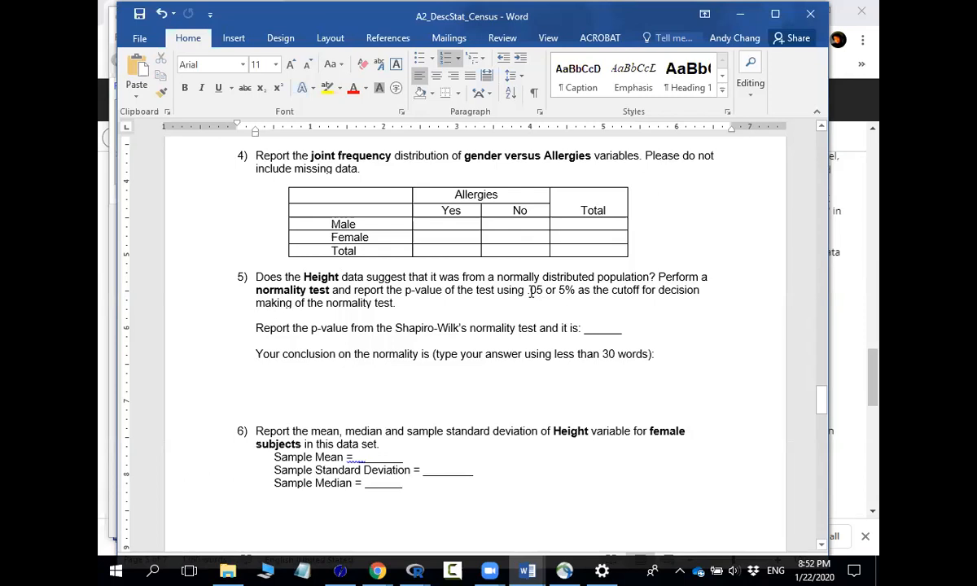
left_click_drag(527, 290, 550, 291)
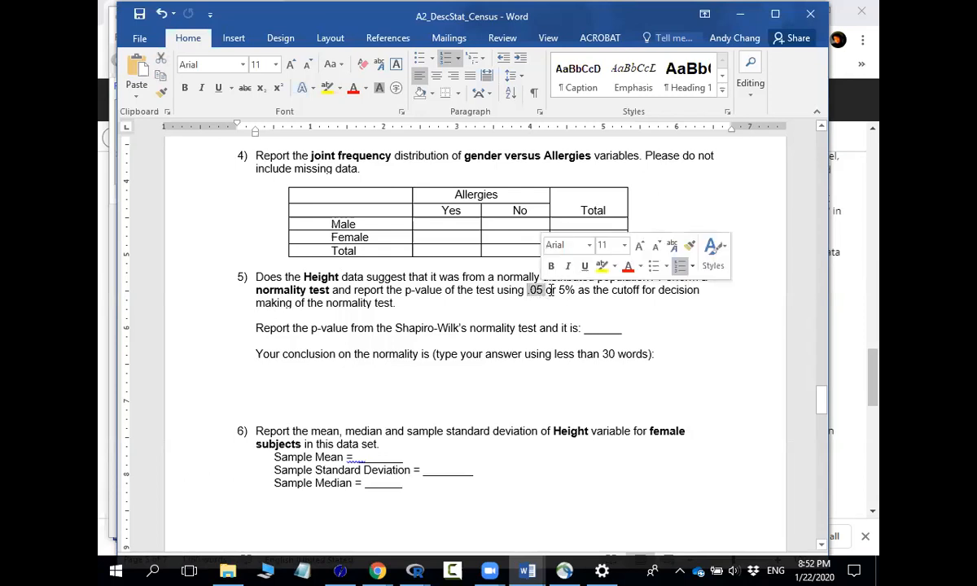
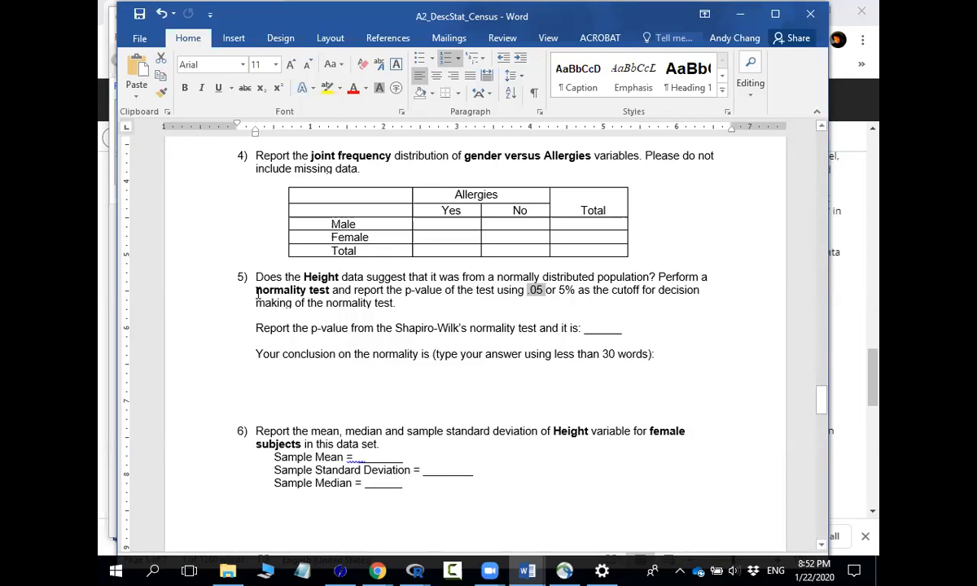
left_click_drag(257, 290, 329, 290)
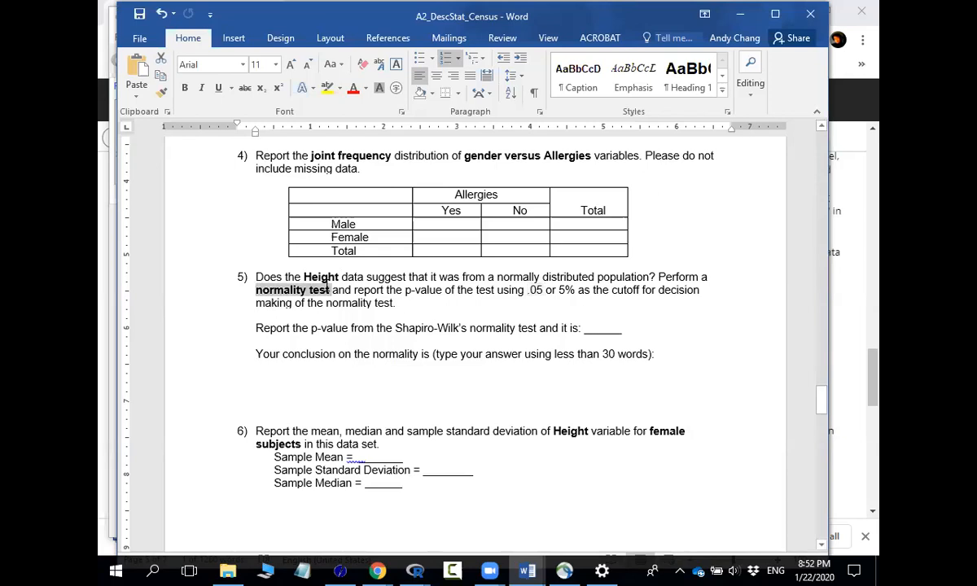
left_click(291, 280)
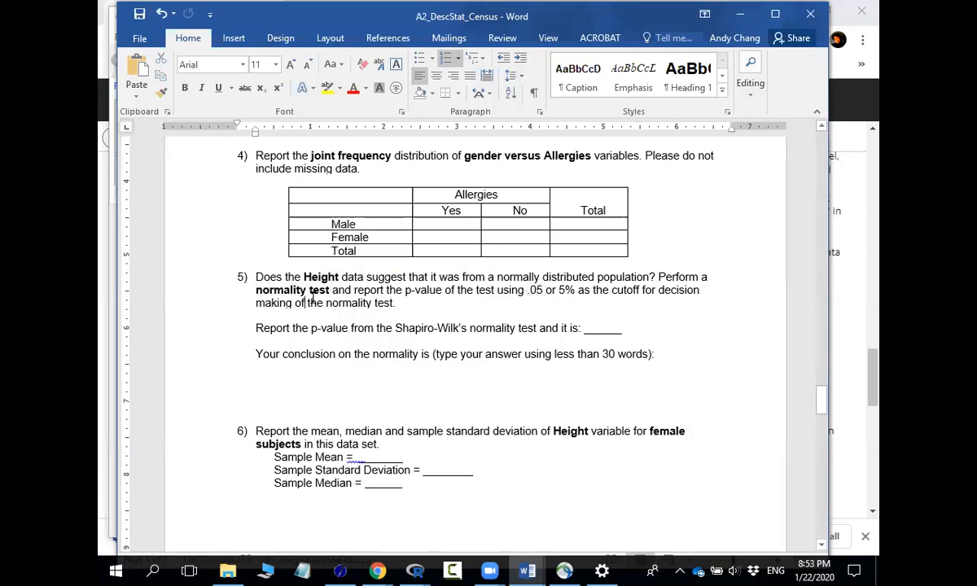
left_click_drag(528, 290, 546, 292)
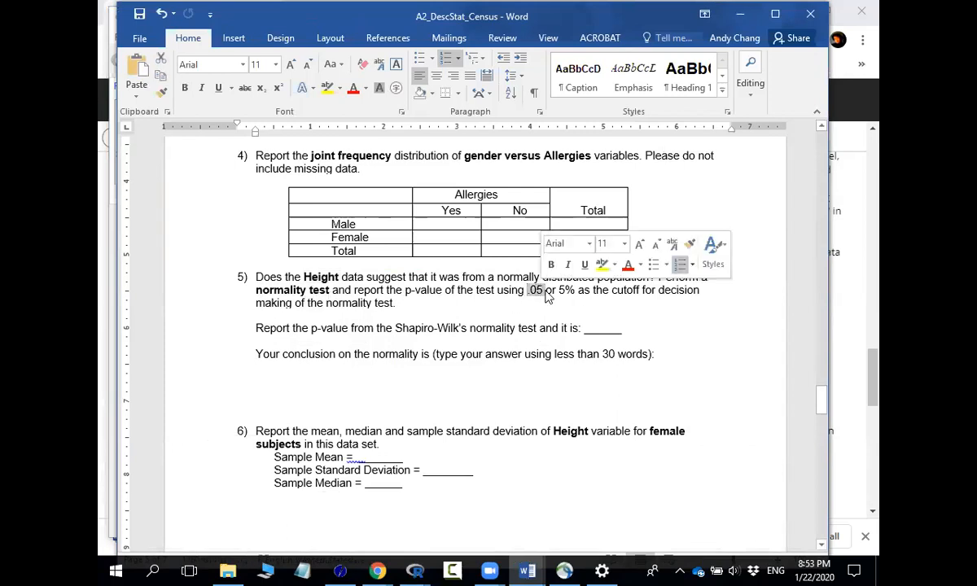
left_click_drag(406, 290, 444, 291)
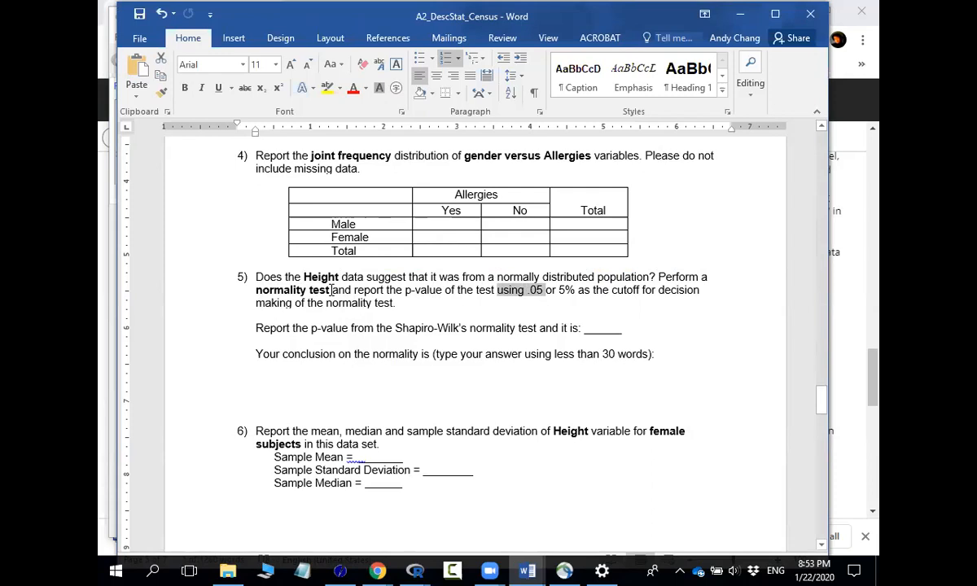
left_click(529, 291)
left_click_drag(527, 291, 543, 291)
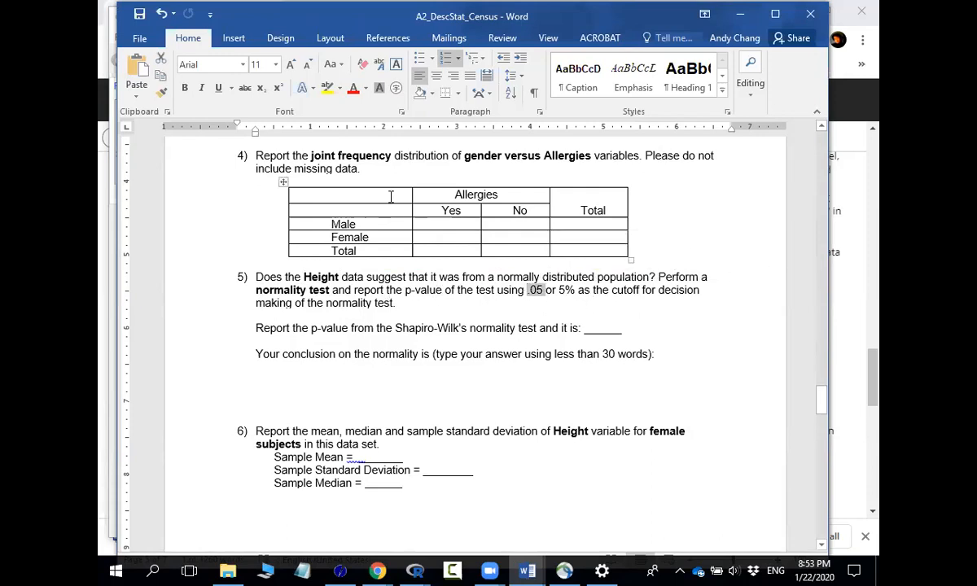
- Switch to R Commander and run a Shapiro-Wilk test of normality on the Height variable
left_click(842, 203)
mouse_move(448, 570)
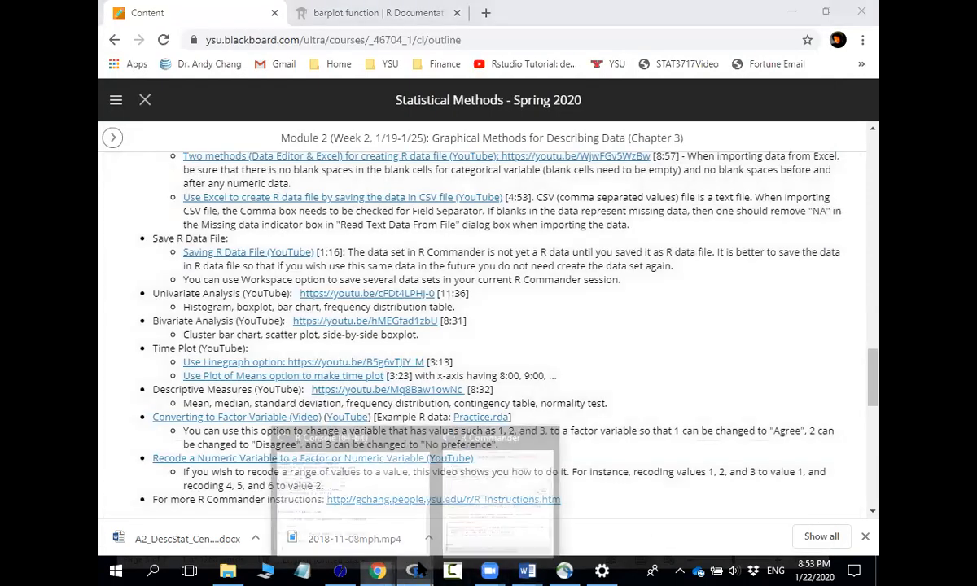
left_click(486, 456)
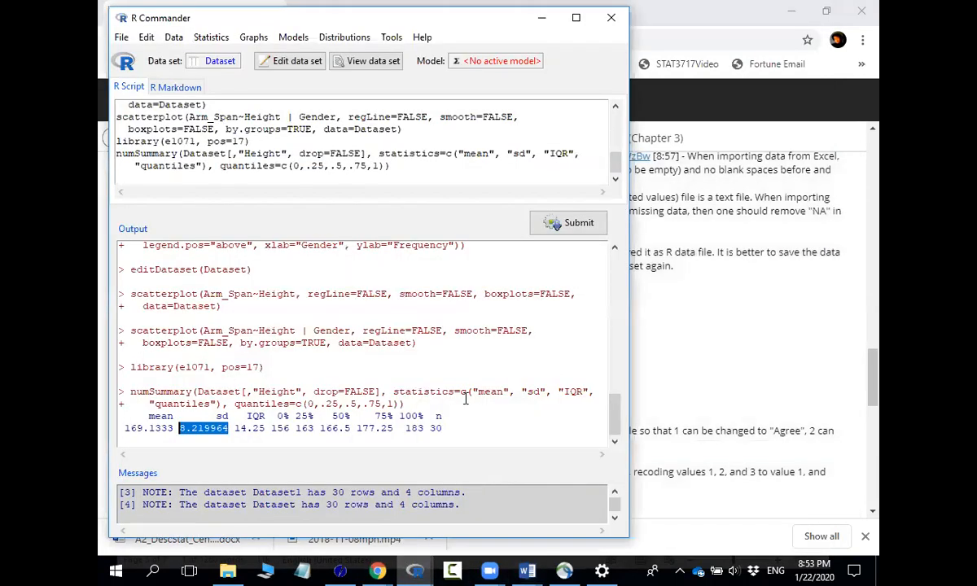
left_click(220, 38)
mouse_move(162, 54)
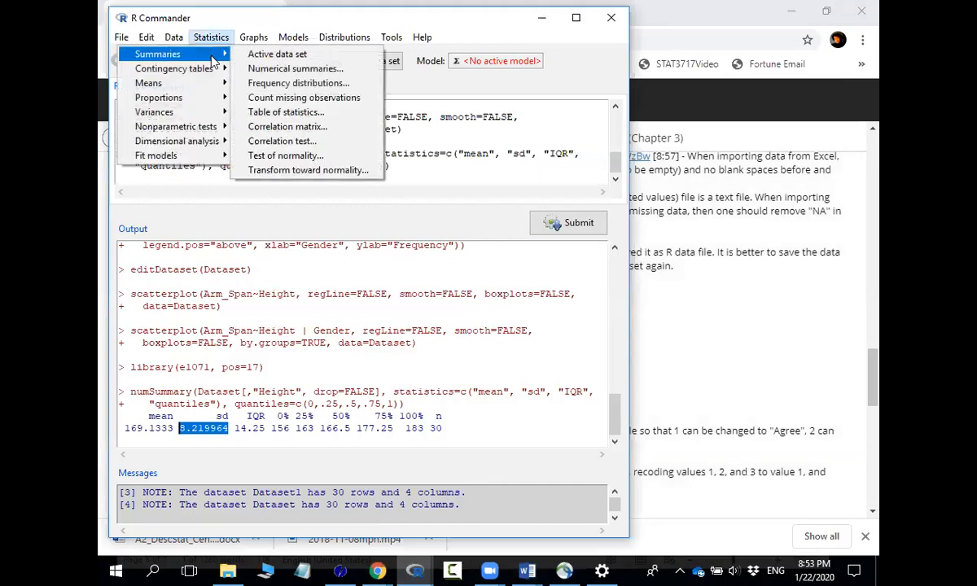
left_click(300, 157)
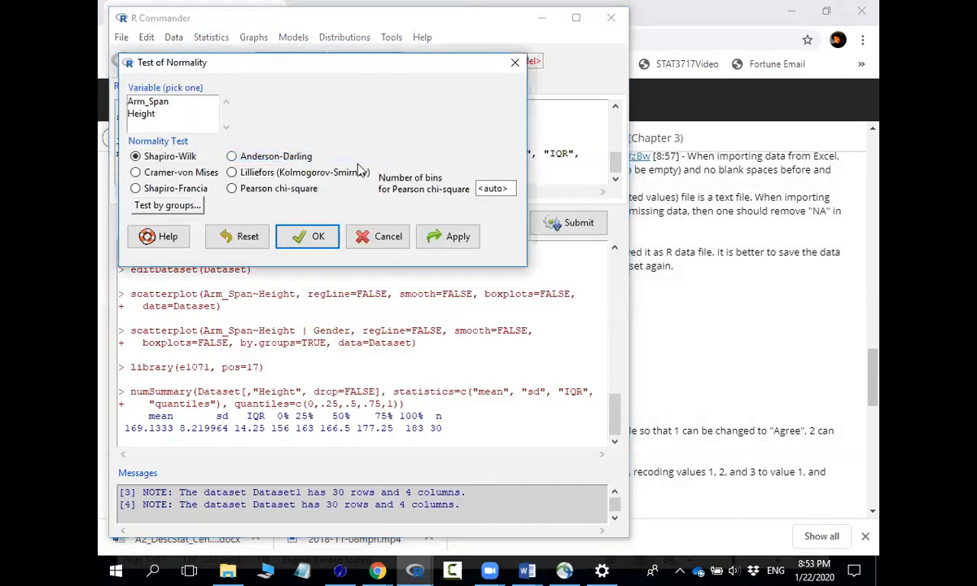
left_click(143, 114)
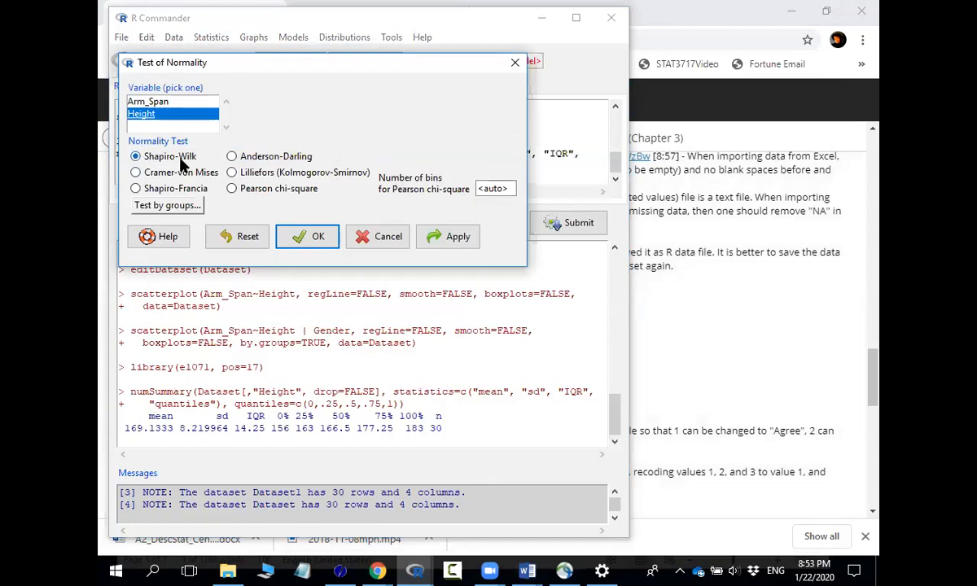
left_click(319, 236)
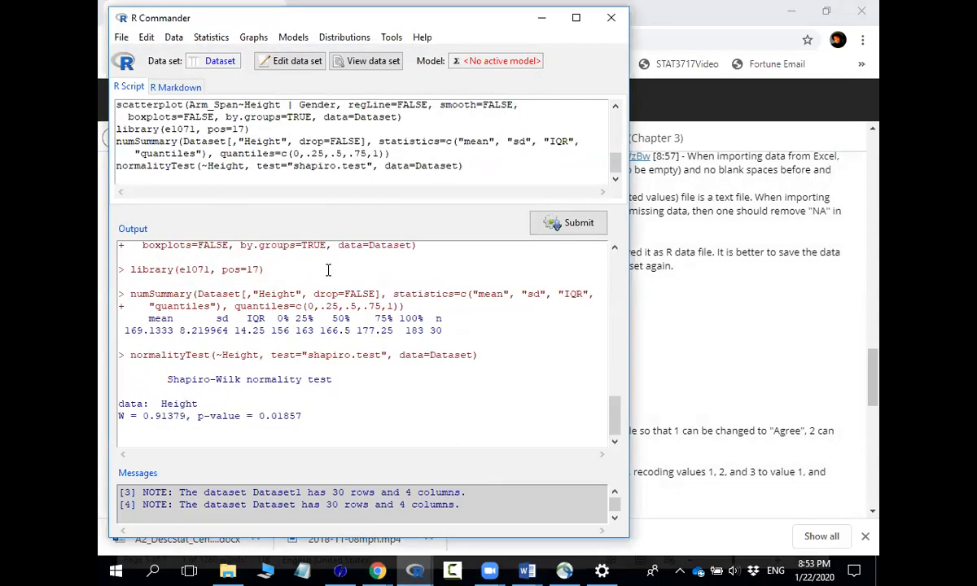
- Highlight the p-value in the Shapiro-Wilk test output for Height
left_click_drag(302, 416, 258, 417)
left_click(310, 413)
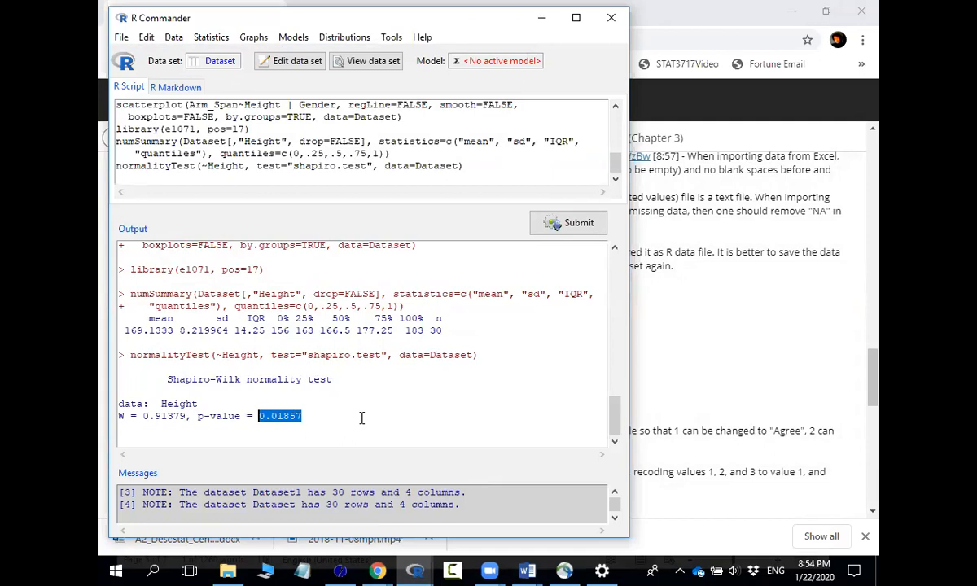
left_click(400, 360)
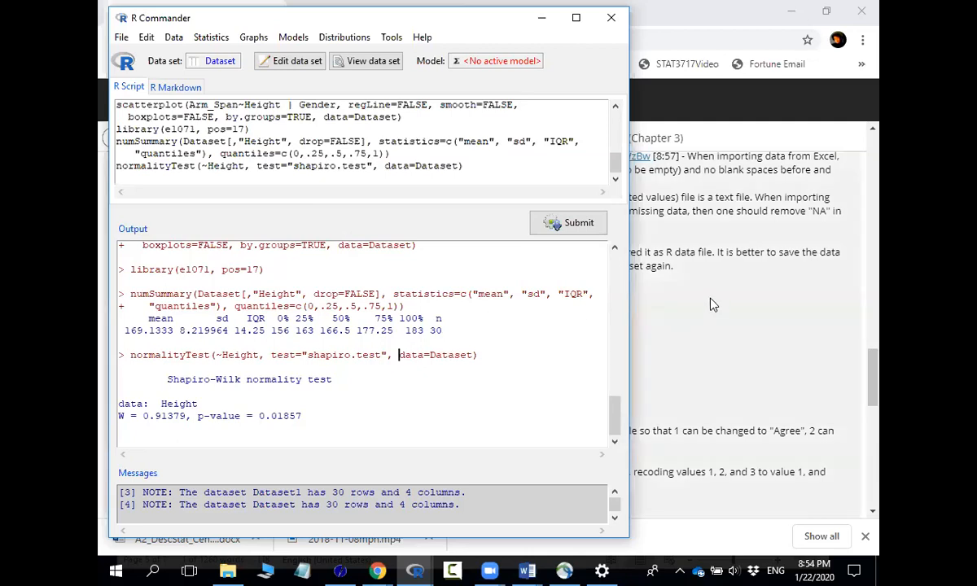
- Copy the Shapiro-Wilk result block from the R Commander output and paste it below the question 5 instructions in the A2_DescStat_Census Word document
left_click_drag(303, 416, 124, 376)
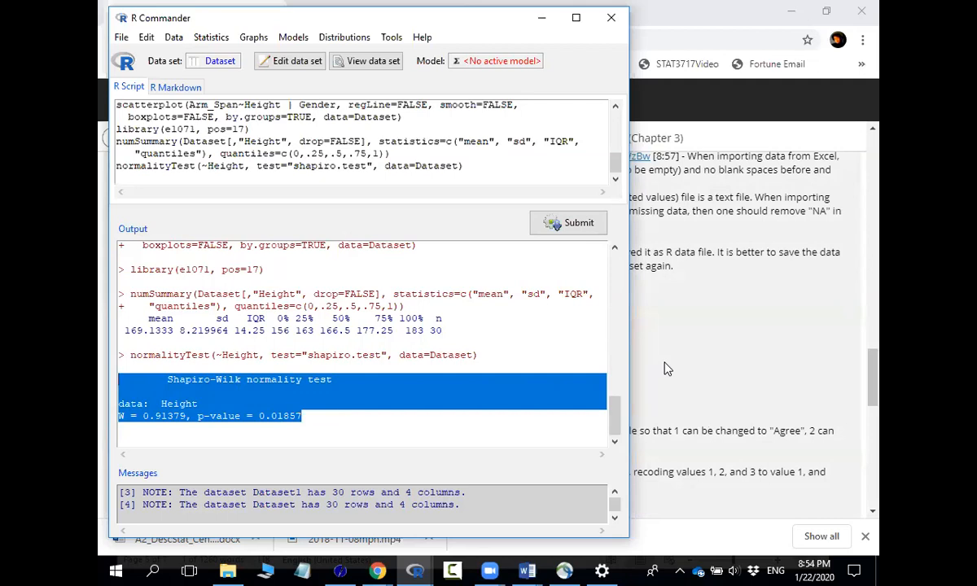
right_click(495, 388)
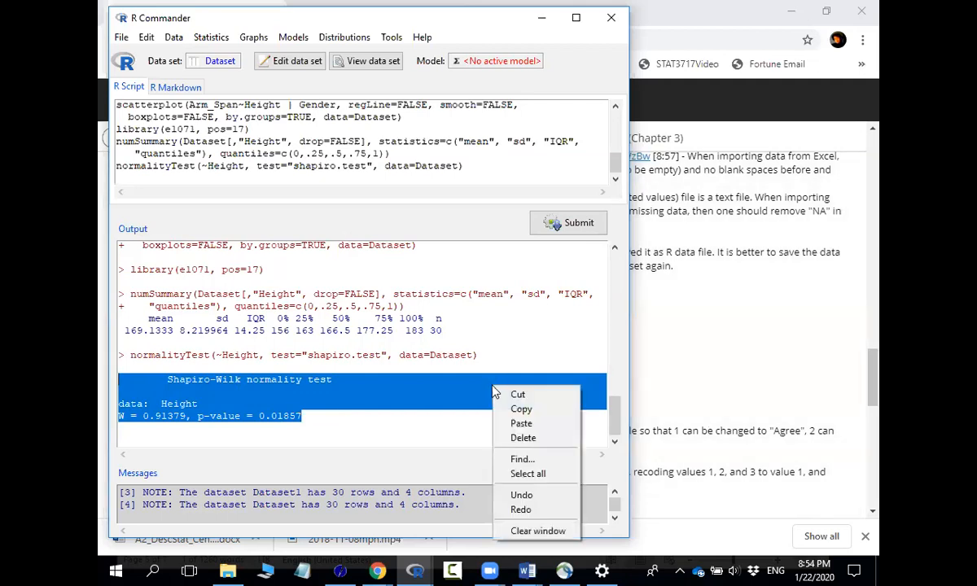
left_click(521, 409)
left_click(526, 570)
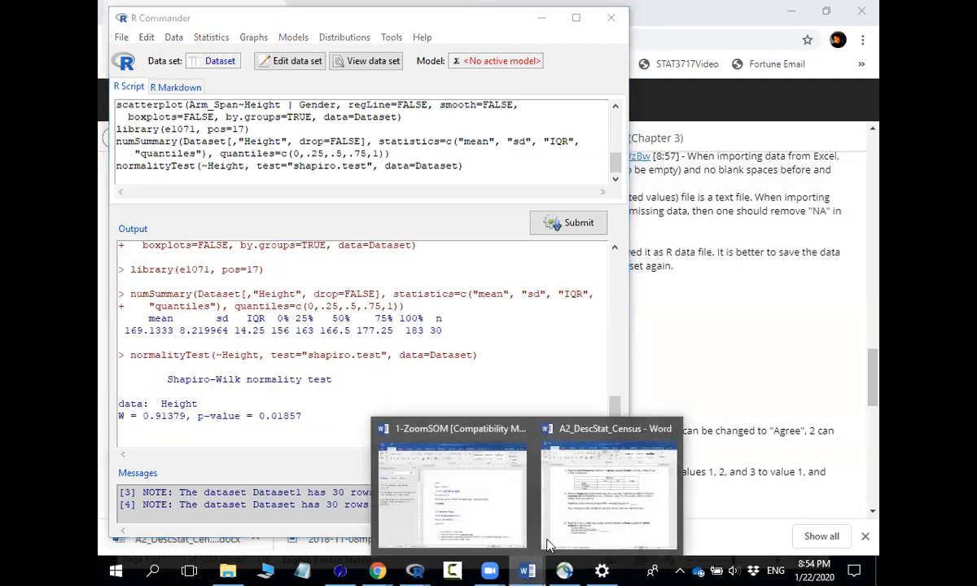
left_click(584, 512)
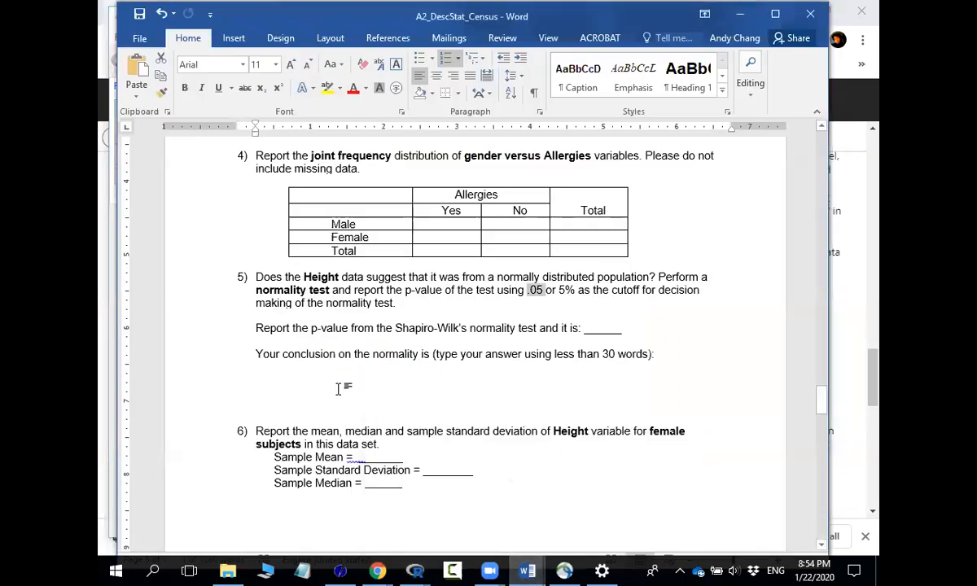
left_click(338, 388)
left_click(342, 316)
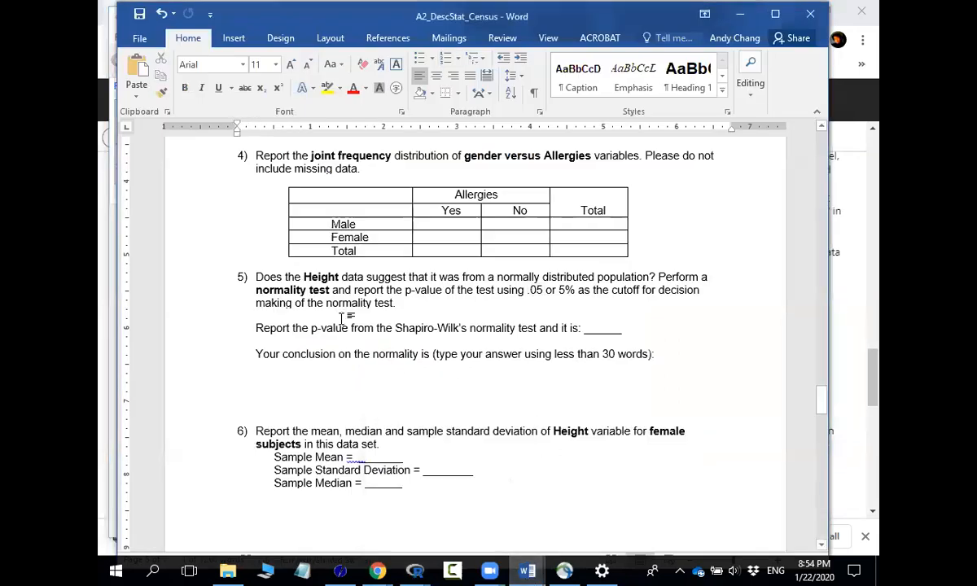
right_click(342, 318)
left_click(373, 386)
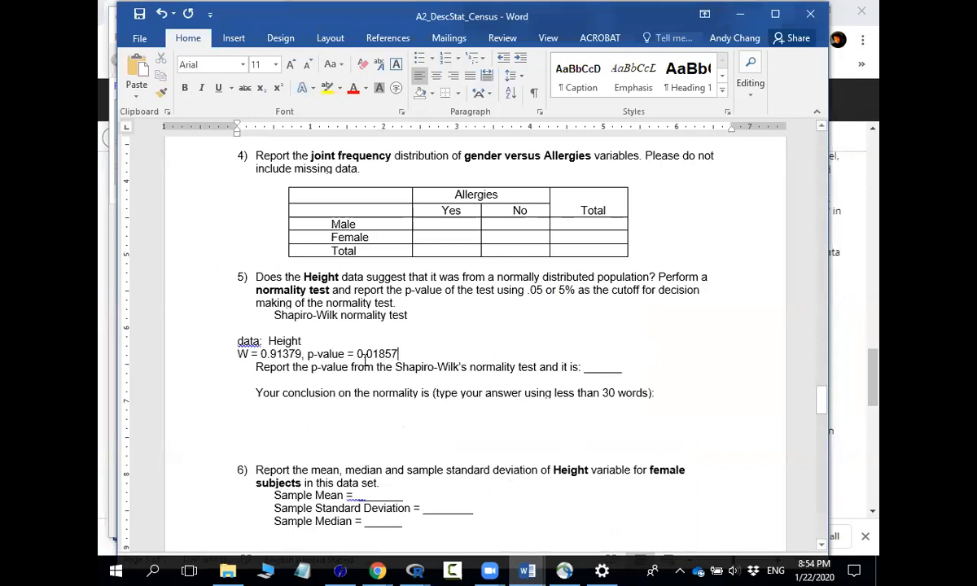
- Change the font of the pasted Shapiro-Wilk output to Courier New
left_click_drag(408, 350, 202, 318)
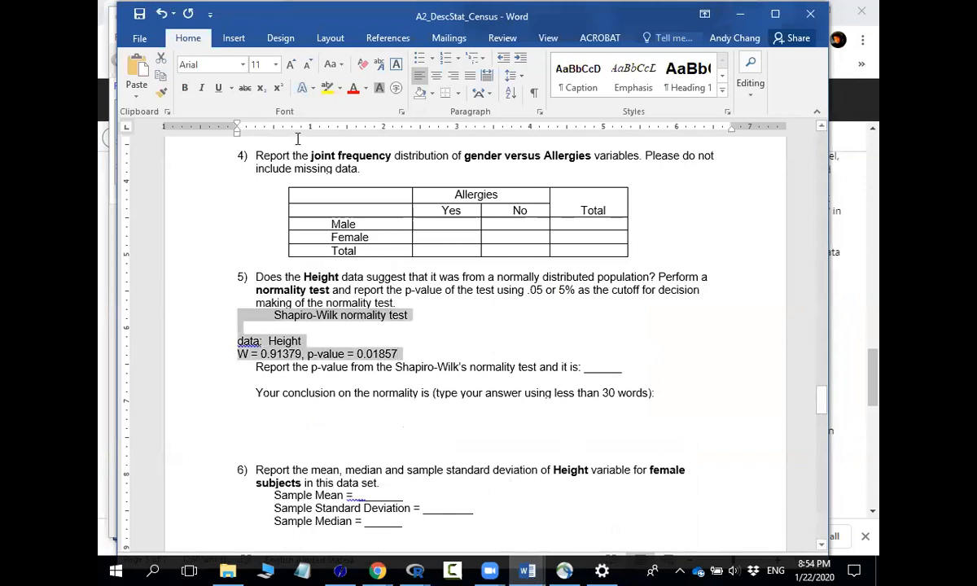
left_click(242, 64)
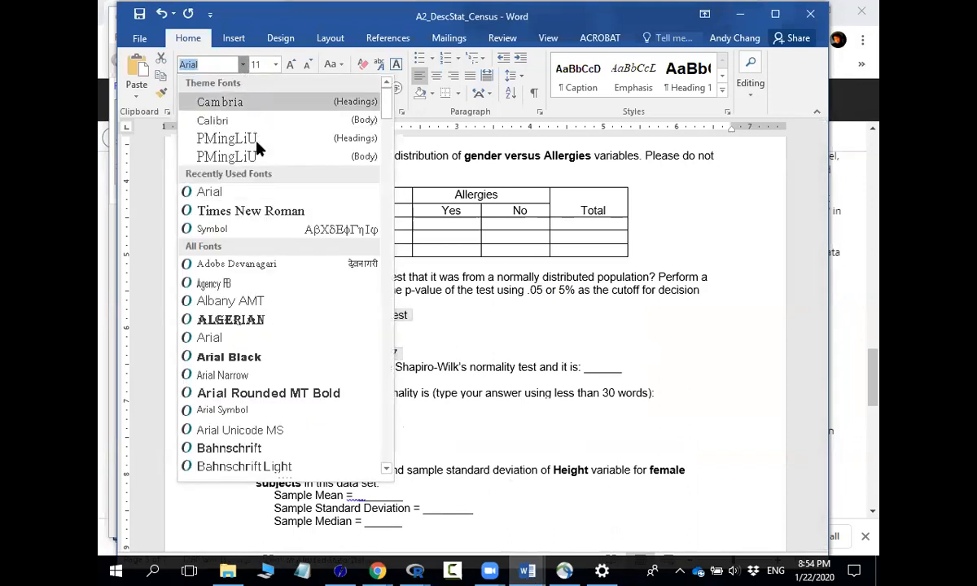
scroll(244, 346, "down", 9)
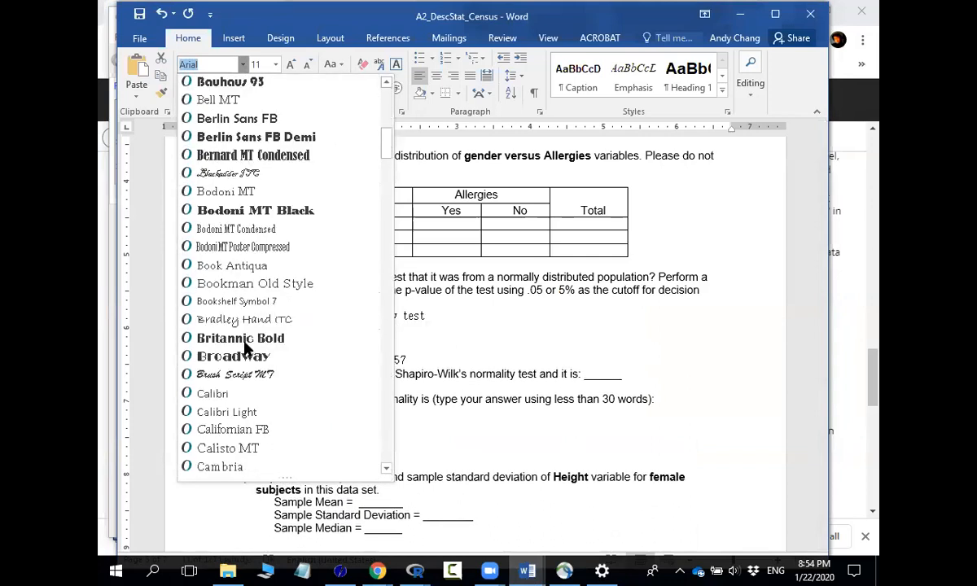
scroll(248, 344, "down", 4)
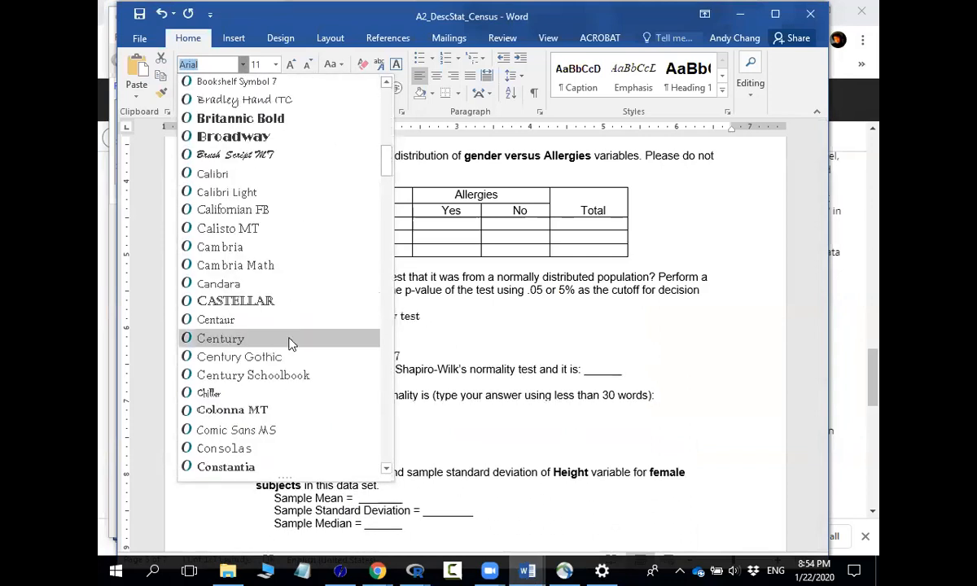
scroll(287, 332, "down", 2)
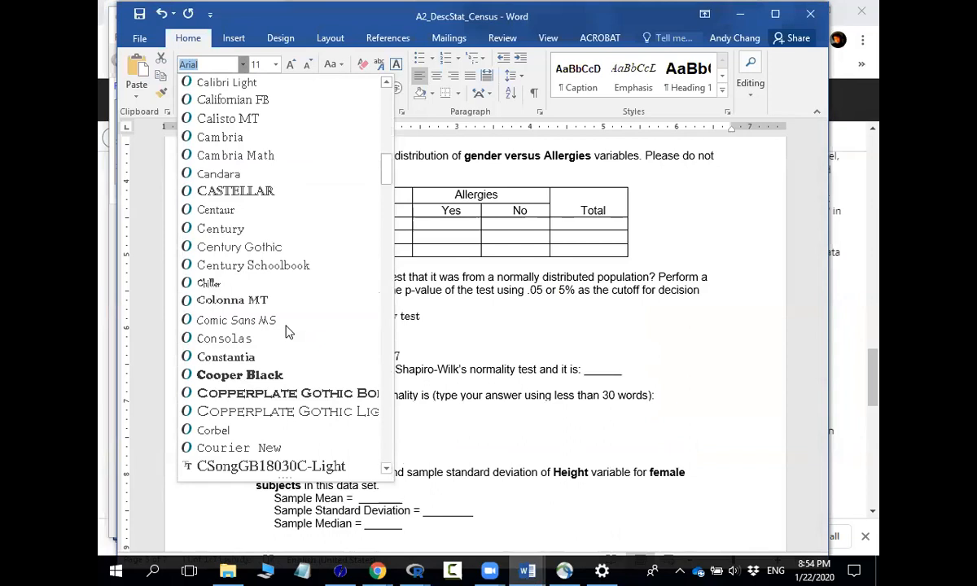
scroll(287, 331, "down", 4)
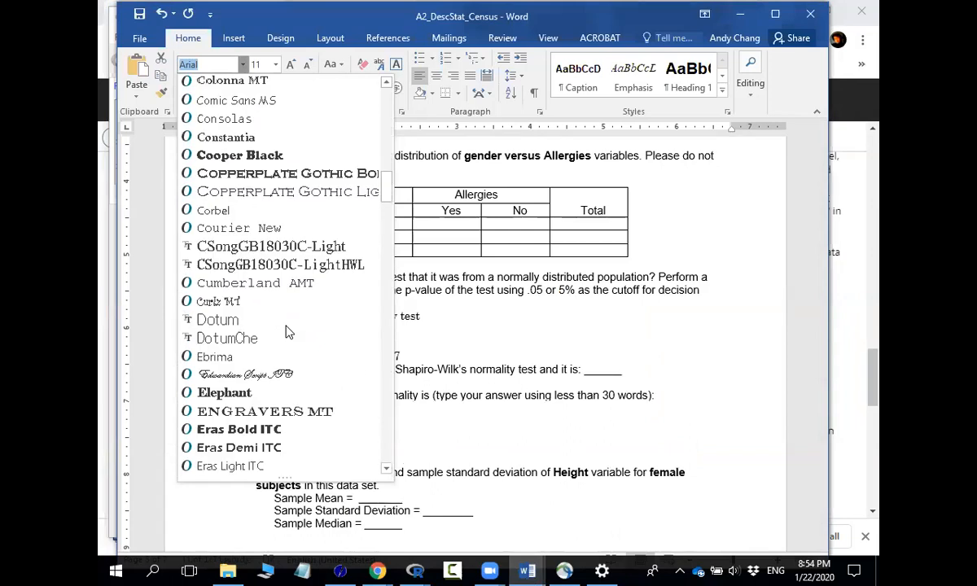
left_click(283, 229)
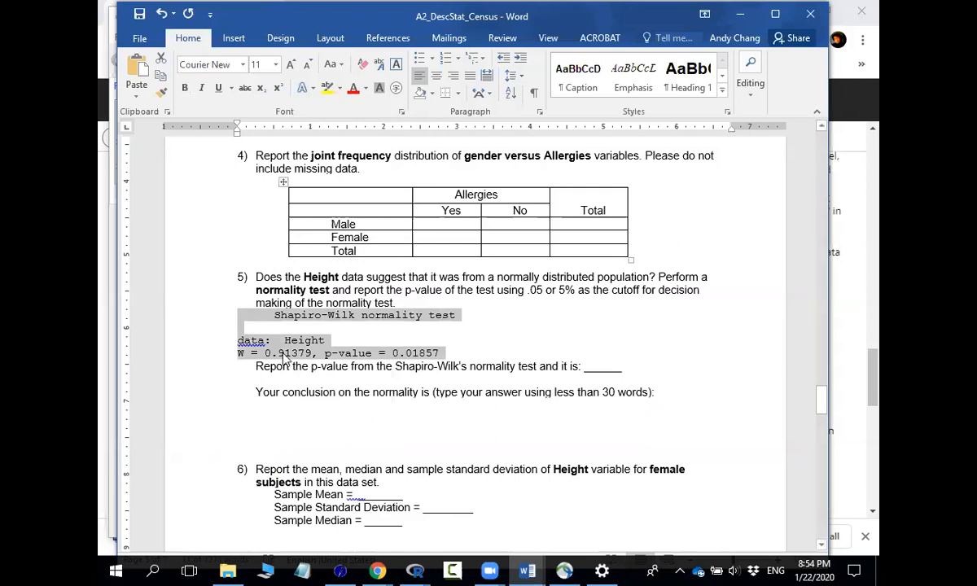
- Colour the pasted Shapiro-Wilk output dark blue and increase its indent by one level
left_click(366, 88)
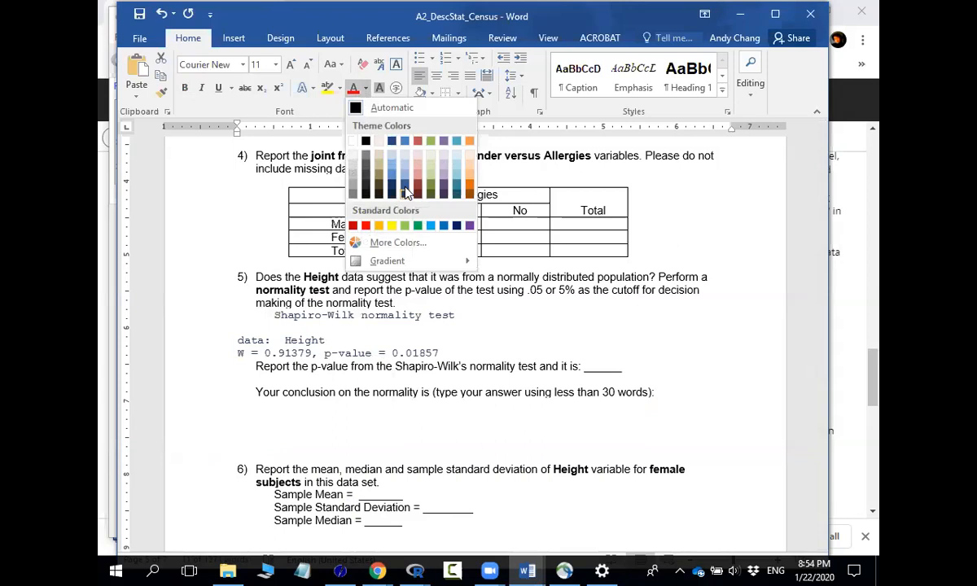
left_click(379, 175)
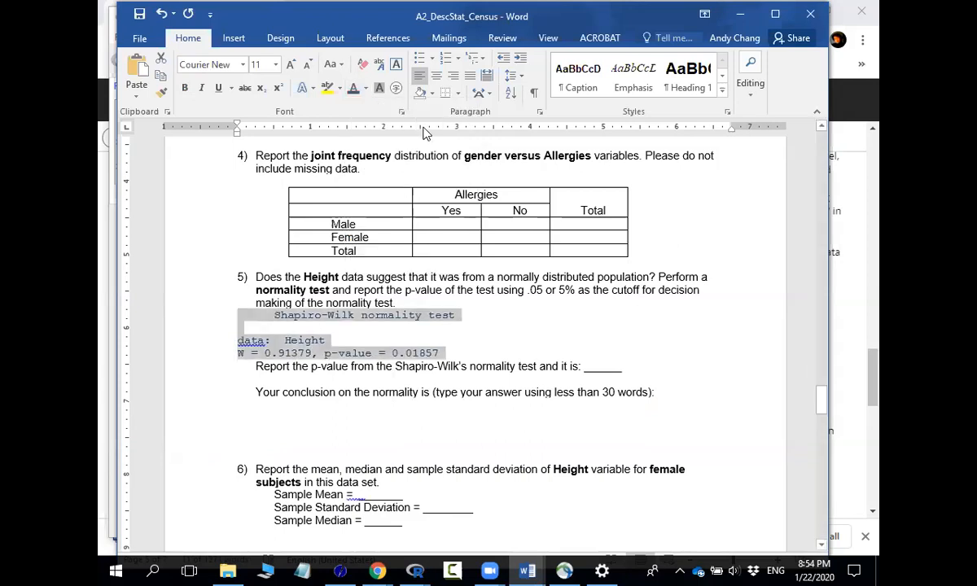
left_click(520, 60)
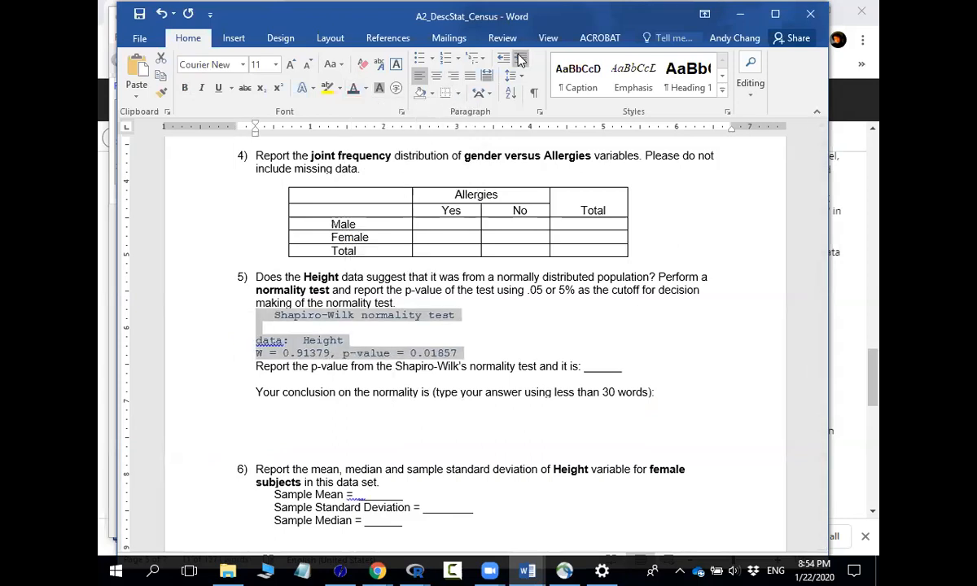
- Insert a blank line between the pasted Shapiro-Wilk output and the p-value answer line in question 5
left_click(426, 354)
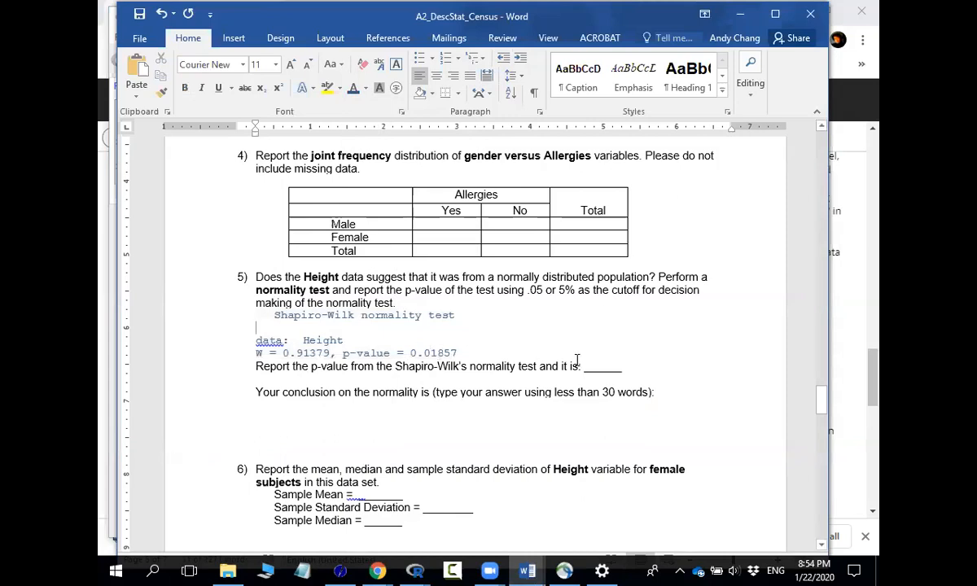
left_click_drag(595, 365, 621, 367)
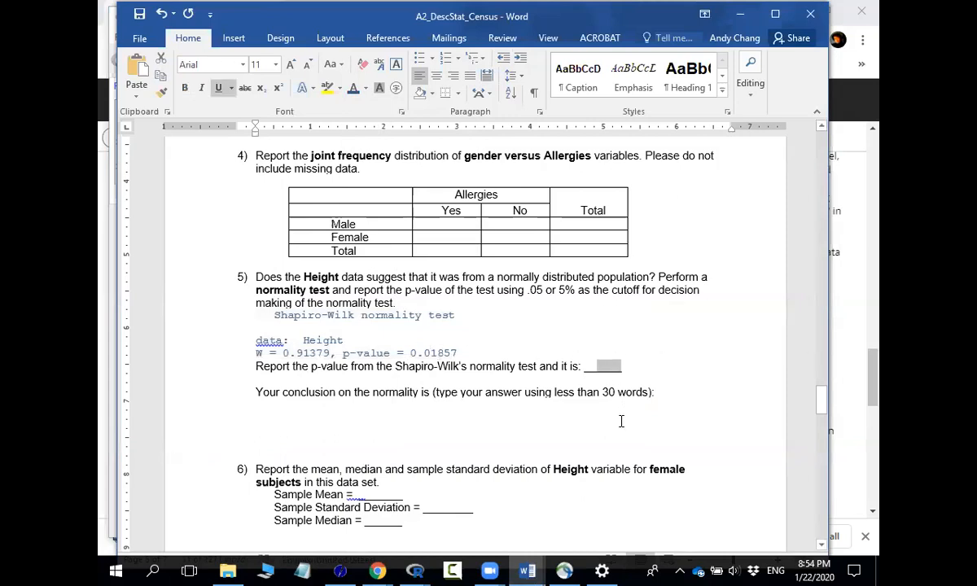
left_click(545, 350)
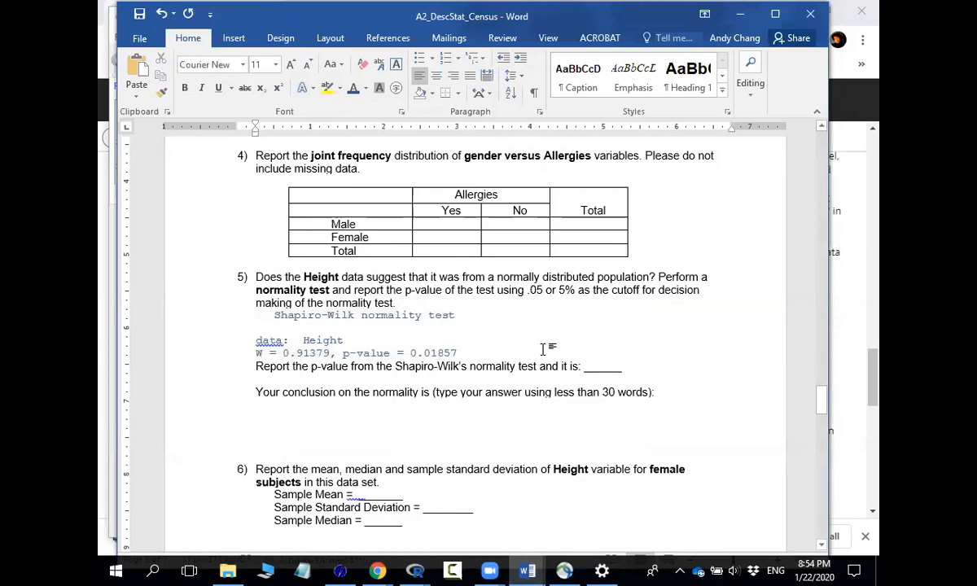
key("Return")
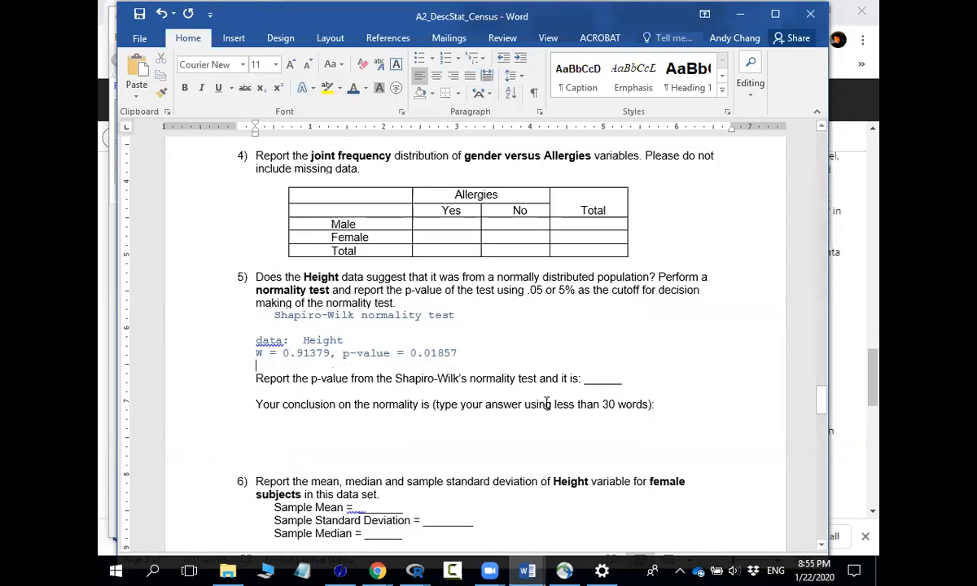
- Highlight the question 5 conclusion space, the .05 cutoff and the "female subjects in this data set" wording in question 6
left_click(329, 432)
left_click_drag(303, 425, 332, 442)
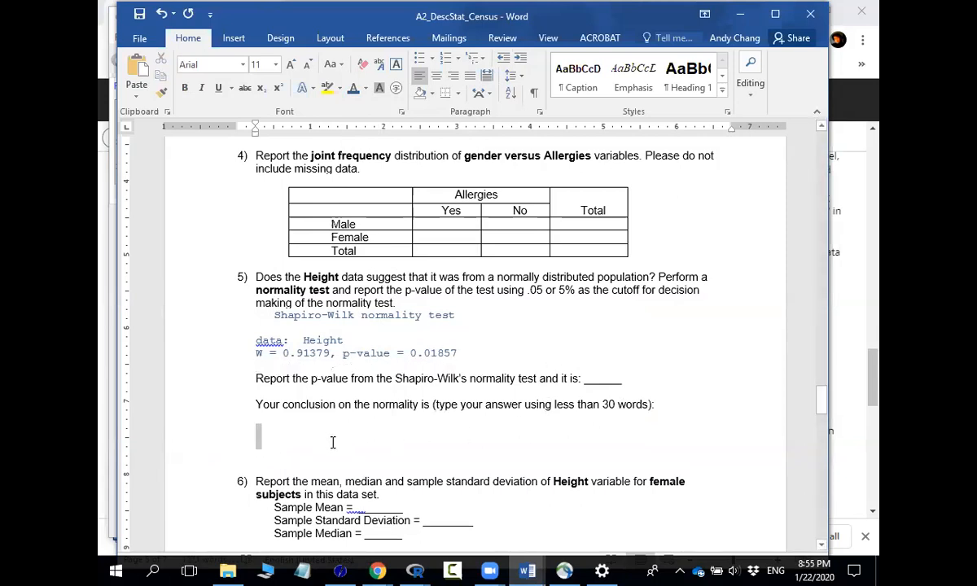
scroll(604, 371, "down", 2)
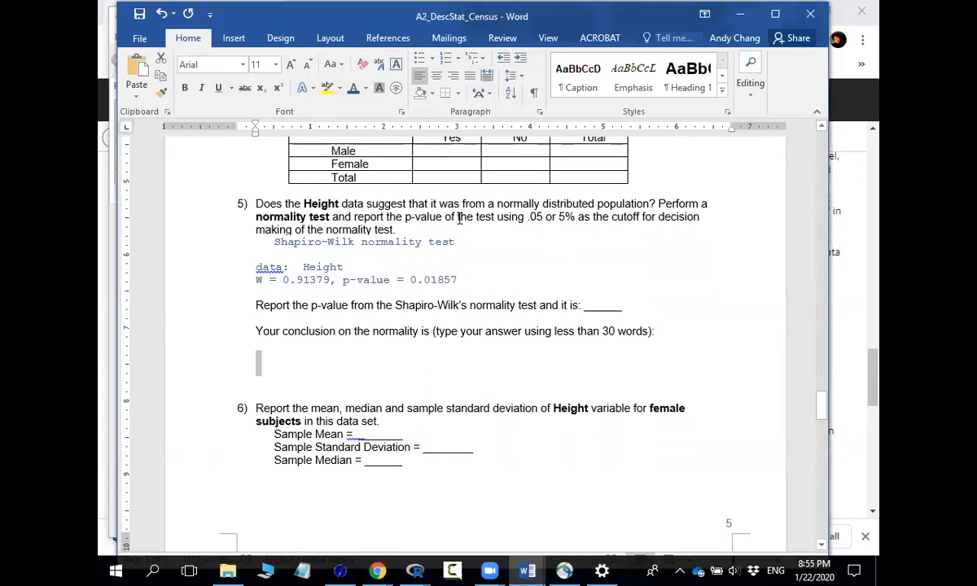
double_click(531, 218)
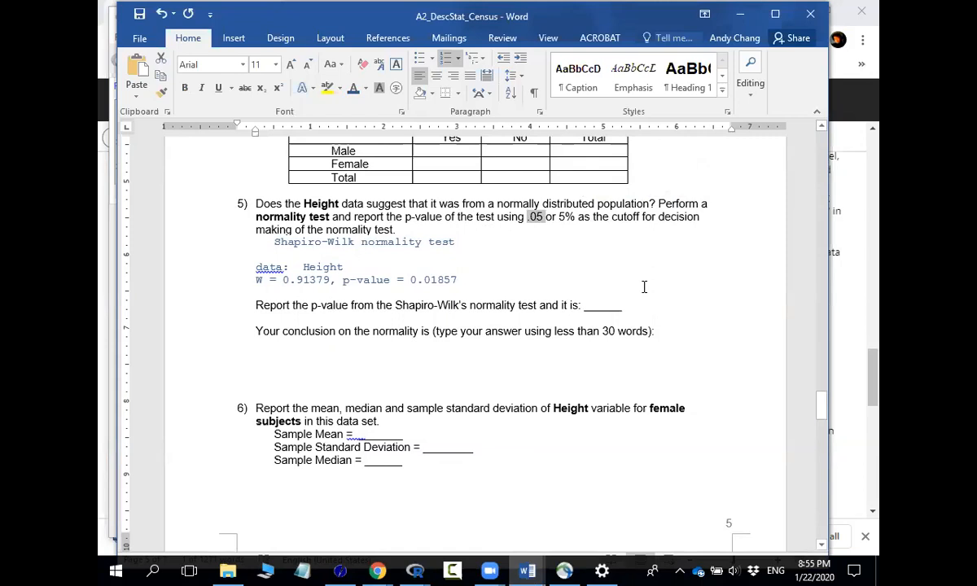
scroll(327, 336, "down", 2)
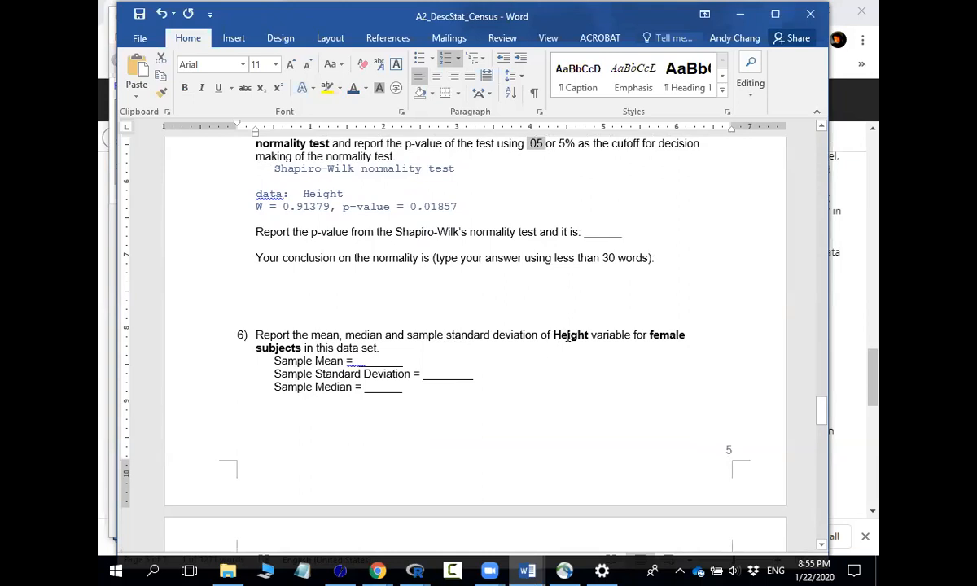
left_click_drag(650, 338, 658, 342)
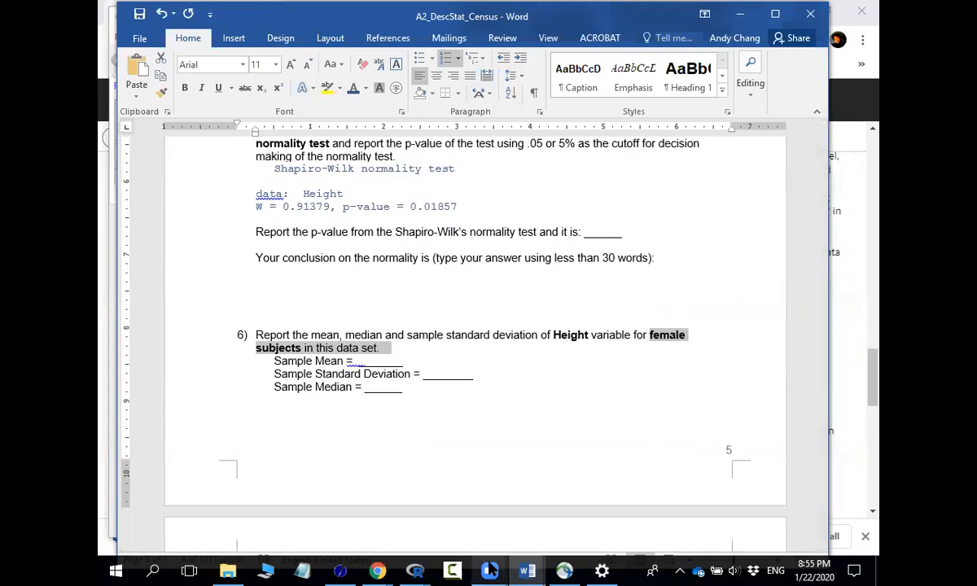
- Switch to R Commander and run Numerical Summaries for Height, summarized by Gender
mouse_move(416, 570)
left_click(483, 510)
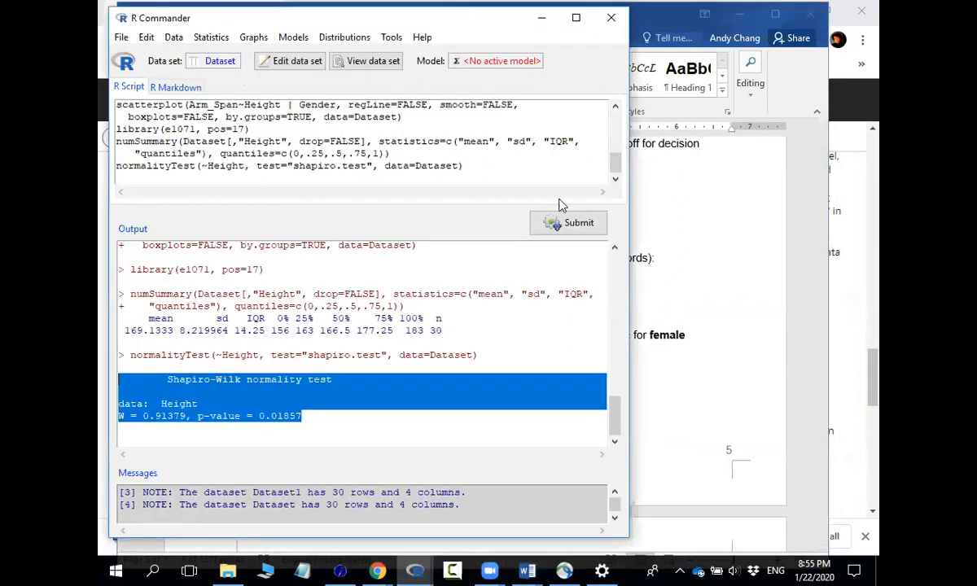
left_click(215, 38)
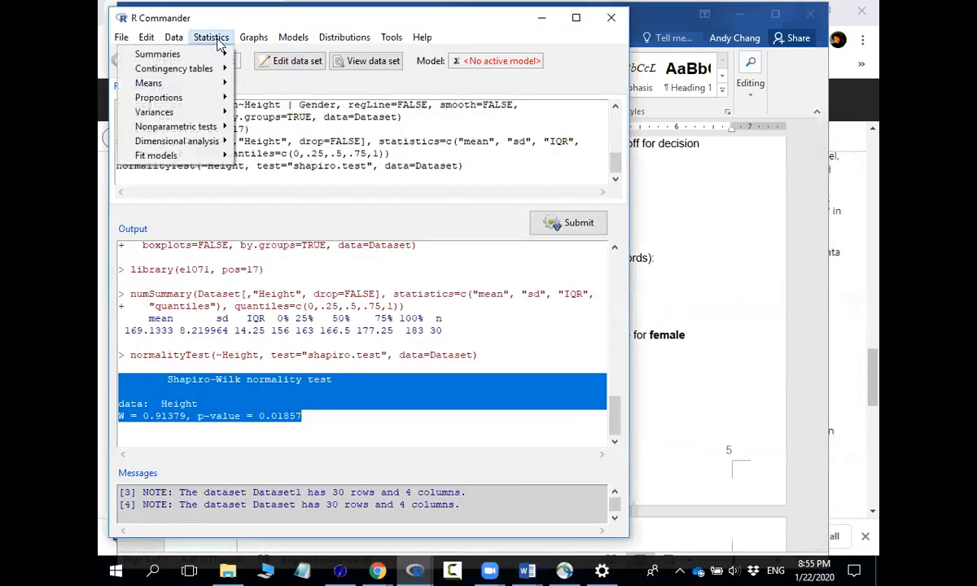
mouse_move(203, 54)
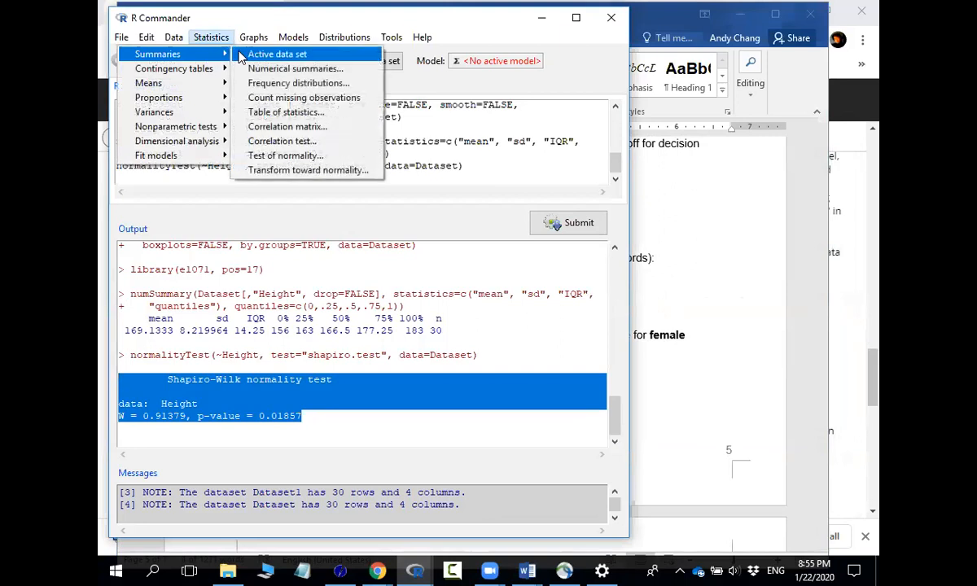
left_click(310, 70)
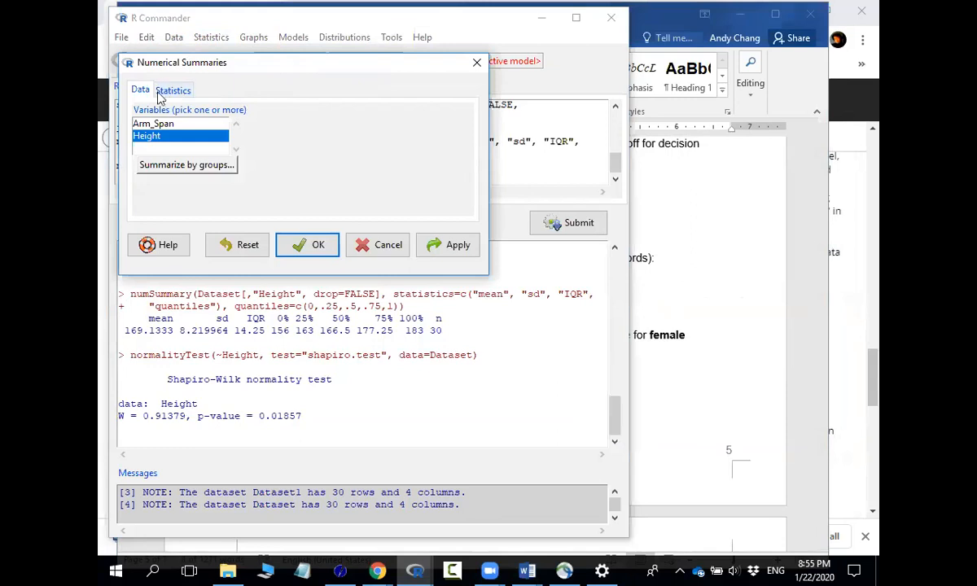
left_click(187, 165)
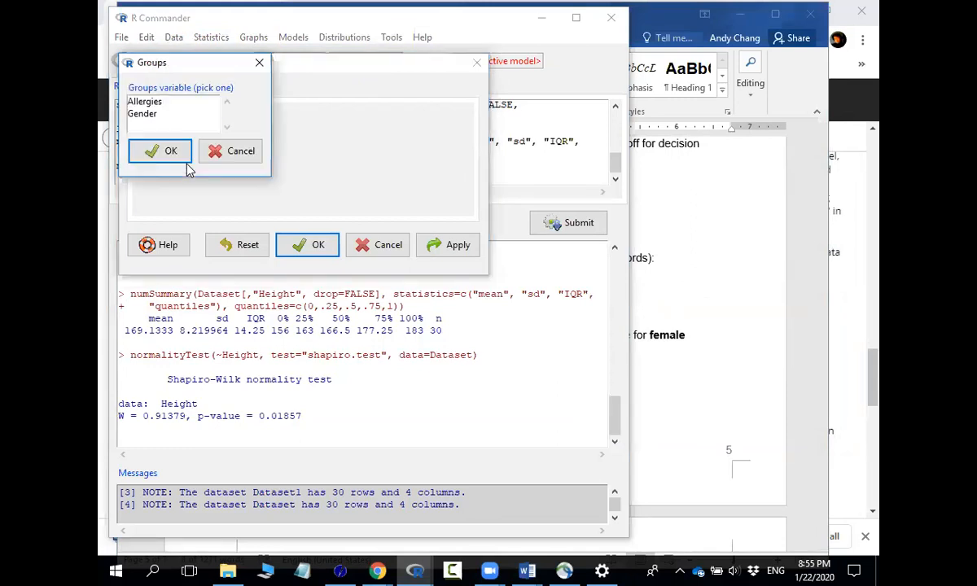
left_click(150, 114)
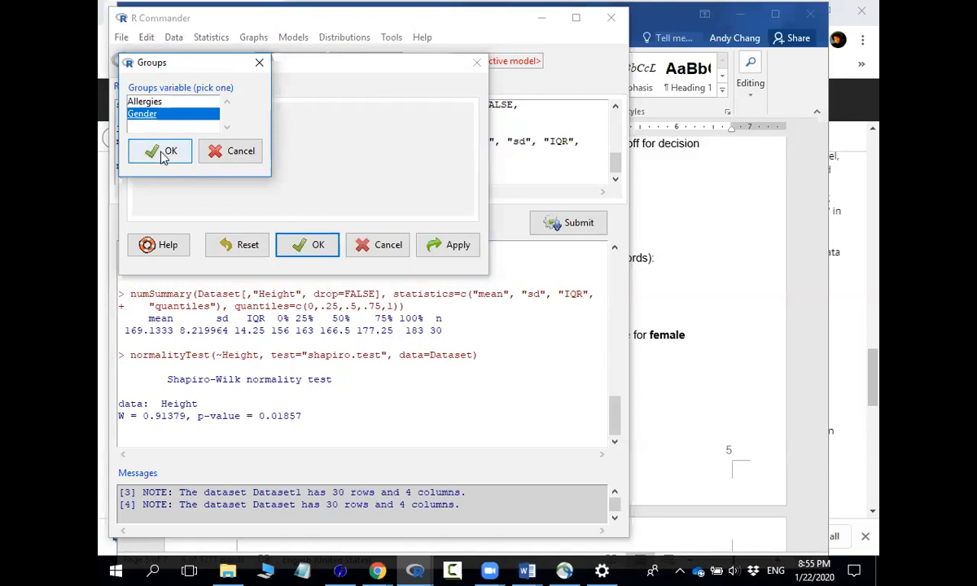
left_click(161, 152)
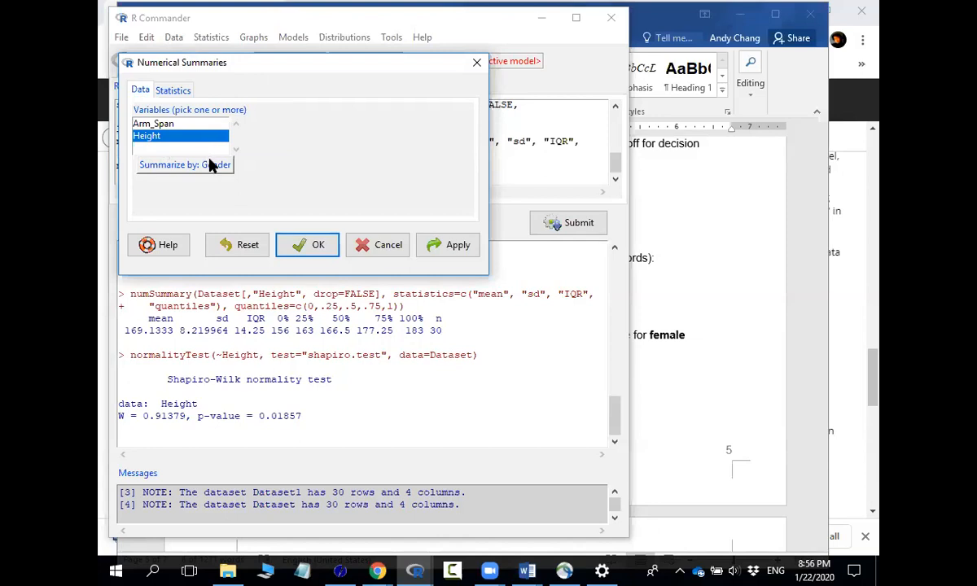
left_click(311, 243)
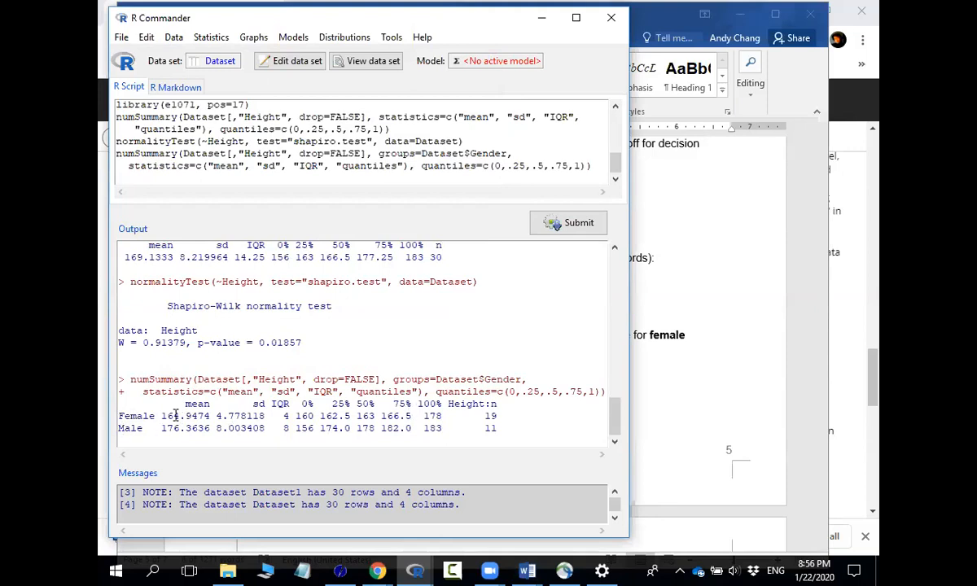
- Return to the Word document and review the Part 2 time plot and grading section and the Part 3 questions
left_click(697, 389)
scroll(408, 383, "down", 3)
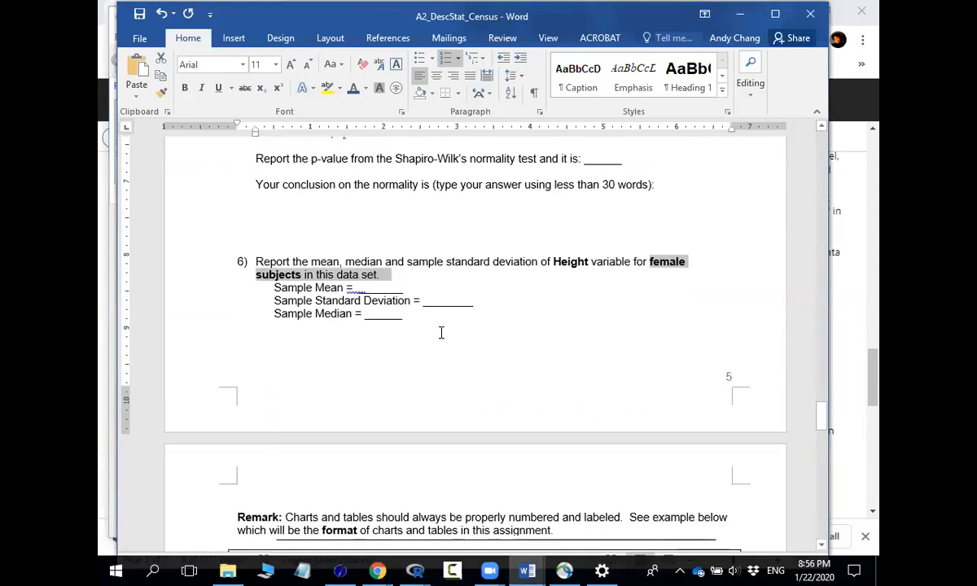
scroll(441, 333, "down", 1)
scroll(441, 334, "up", 4)
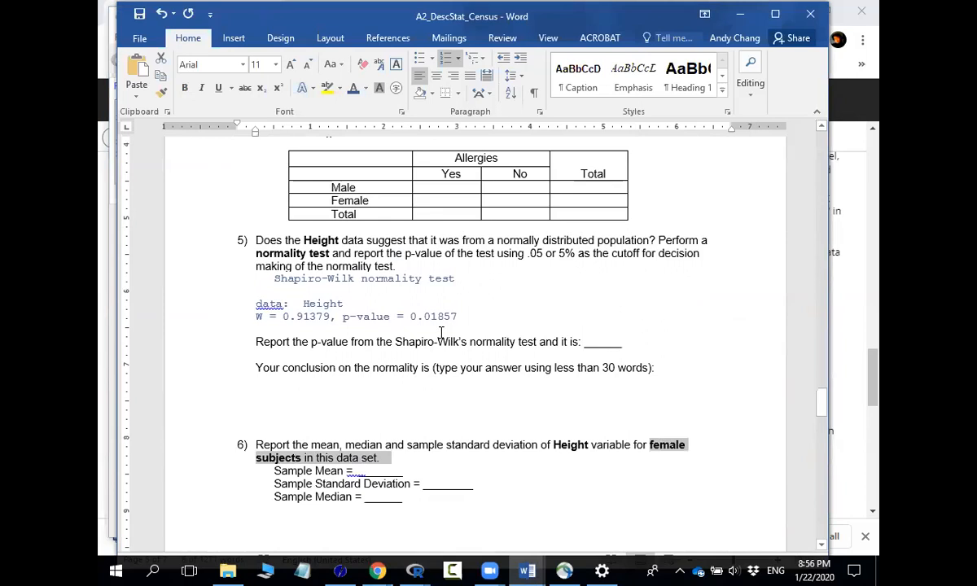
scroll(440, 334, "up", 8)
scroll(441, 335, "up", 10)
scroll(440, 334, "up", 2)
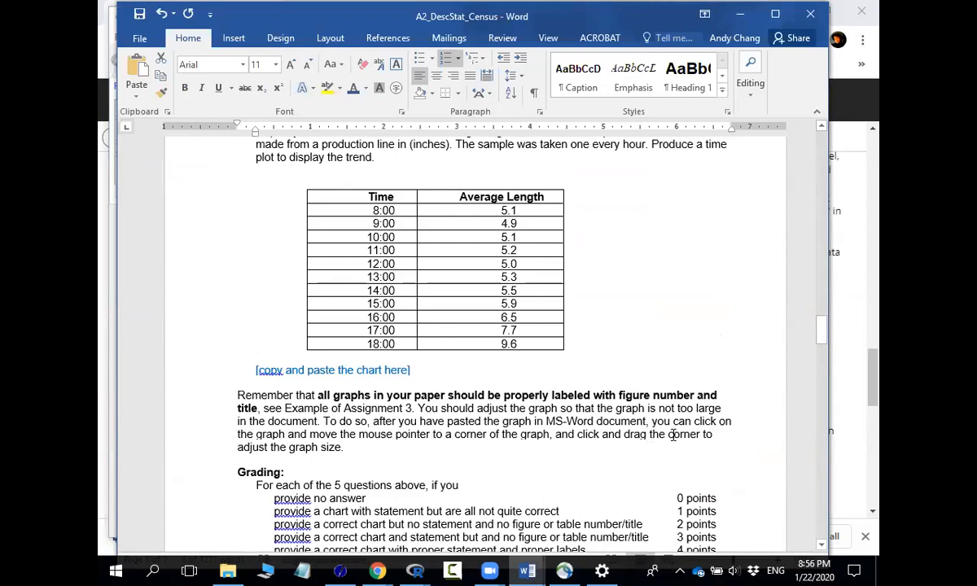
scroll(684, 418, "down", 12)
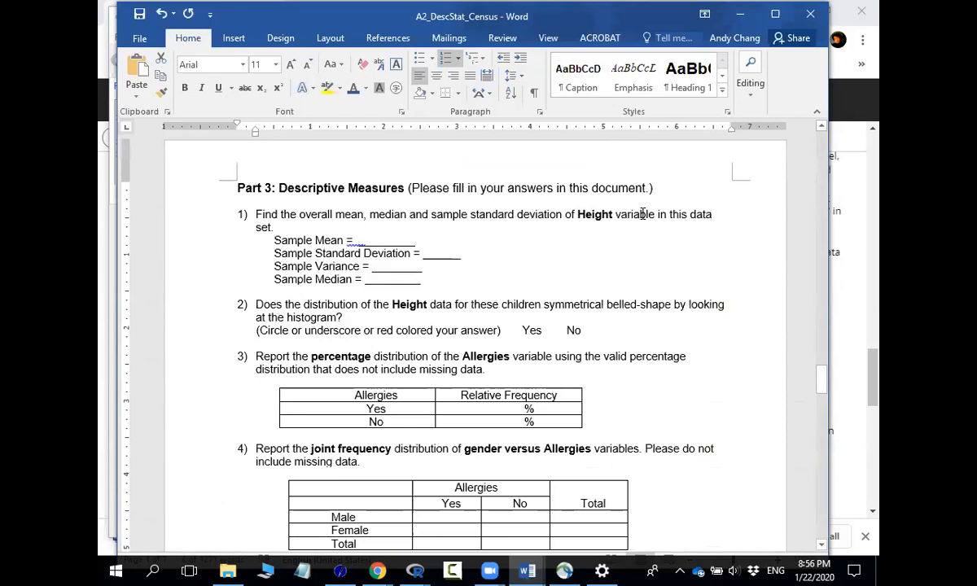
scroll(642, 214, "down", 5)
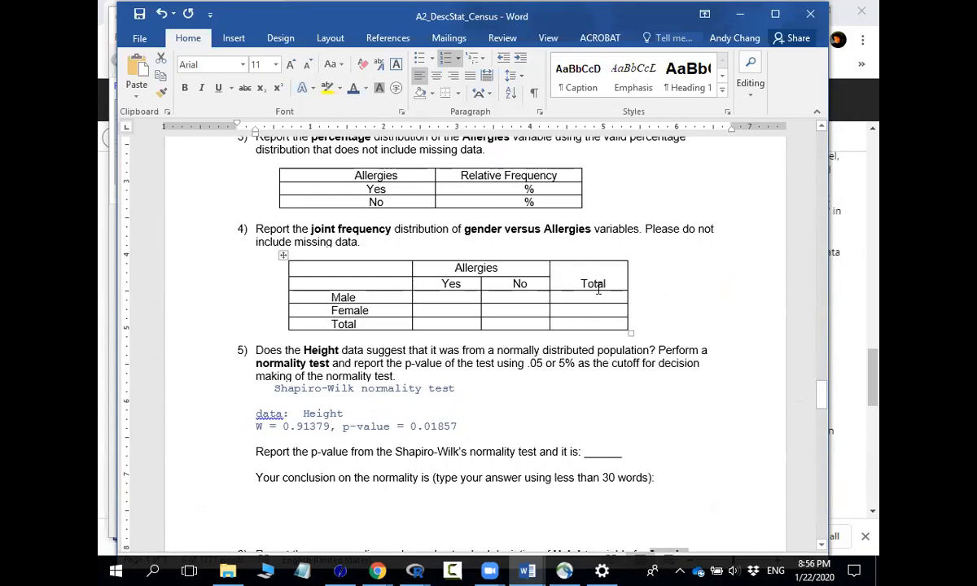
scroll(492, 438, "down", 3)
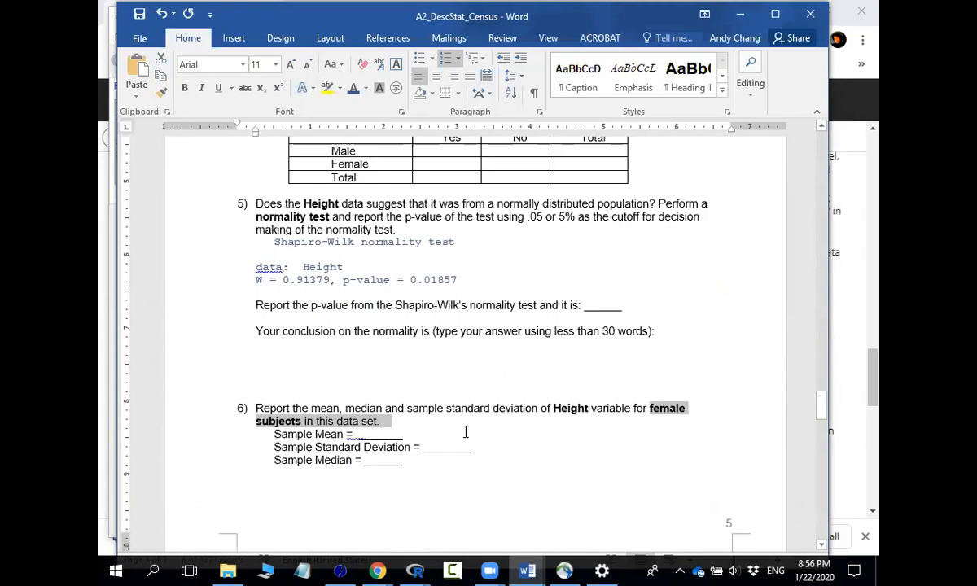
- Point out the question 6 answer blanks and the Shapiro-Wilk output, and return to question 1 of Part 3
left_click_drag(364, 434, 453, 447)
left_click_drag(377, 460, 396, 460)
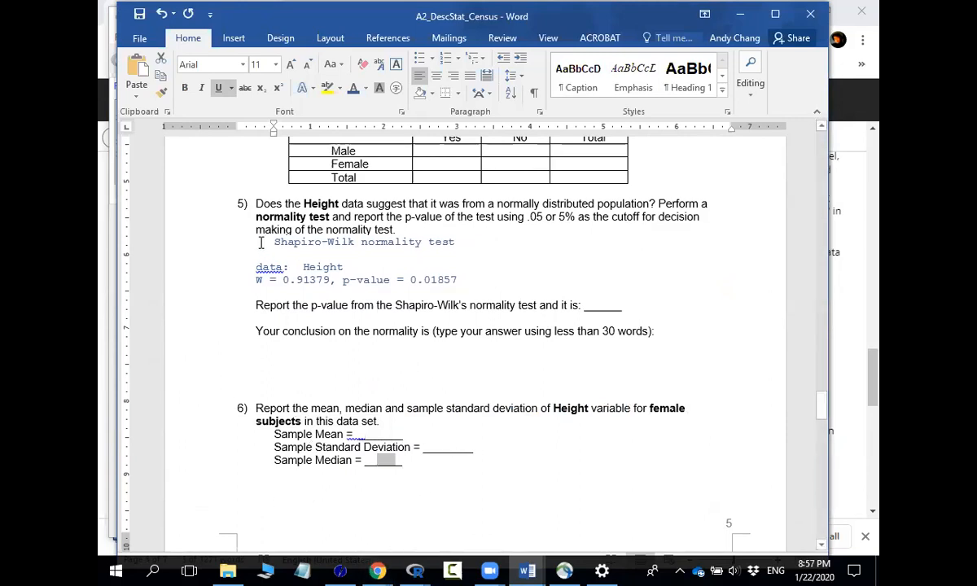
left_click_drag(193, 244, 179, 279)
left_click(263, 497)
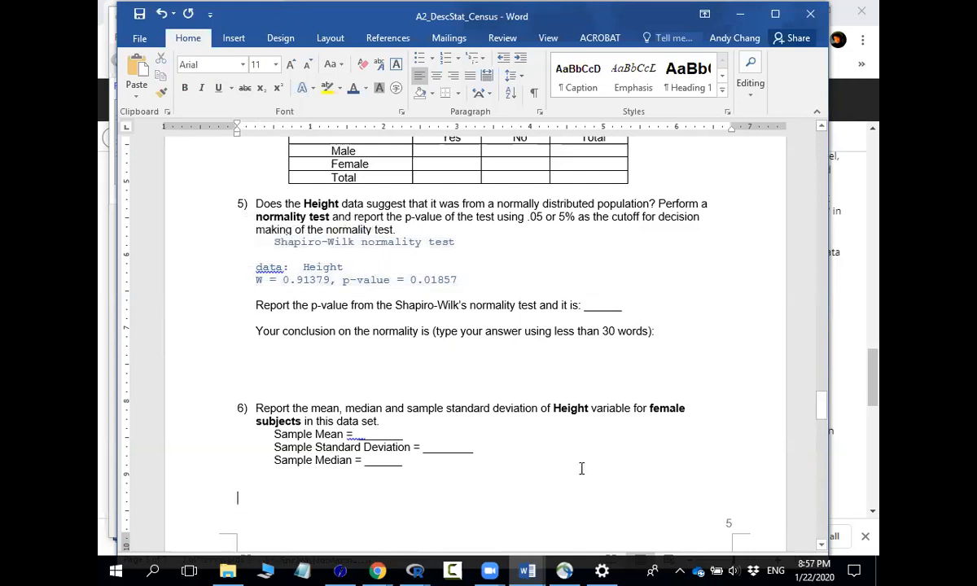
scroll(581, 468, "up", 6)
scroll(582, 468, "up", 3)
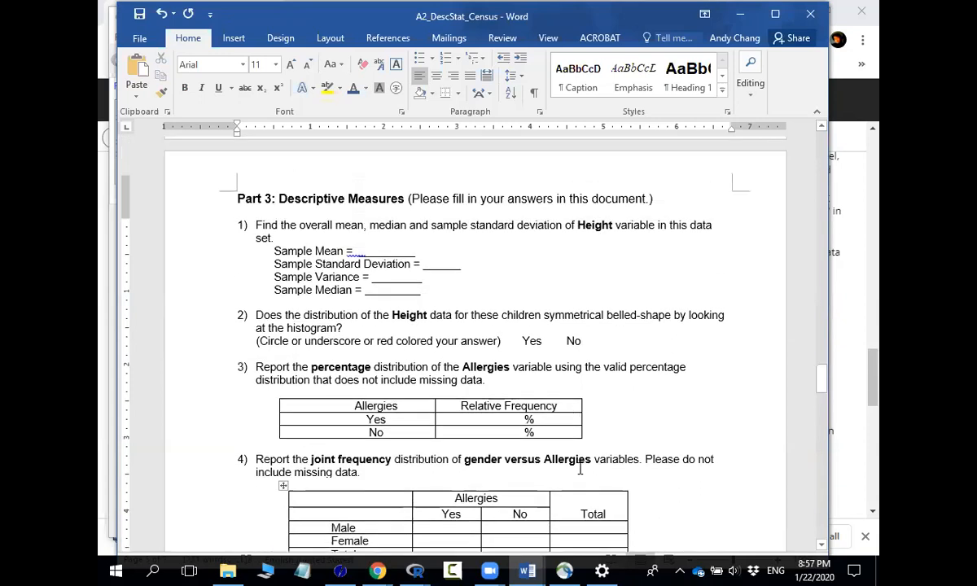
left_click(329, 261)
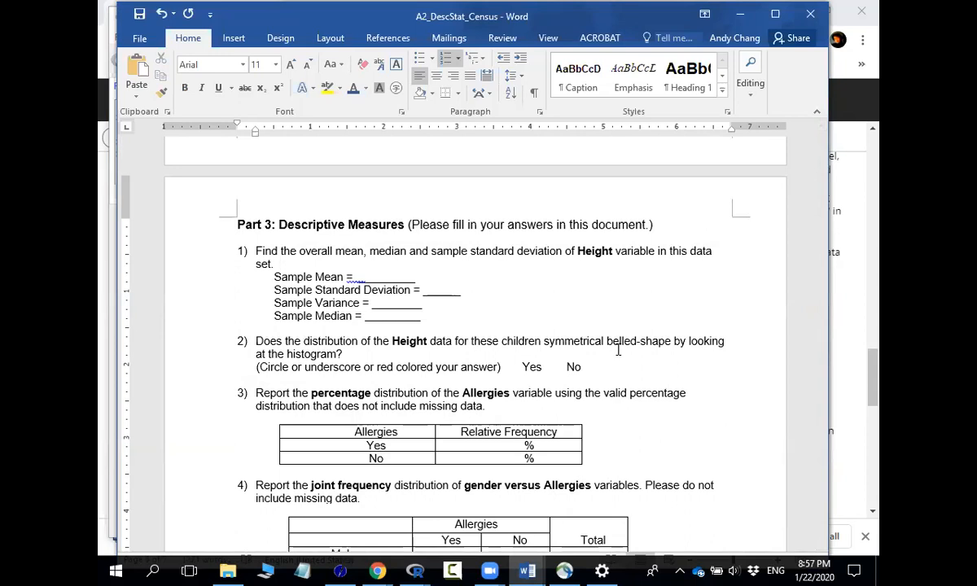
- Review the Part 2 answers from the gender and Allergies contingency table back to the gender bar chart and Height plots
scroll(618, 350, "up", 8)
scroll(618, 349, "up", 15)
scroll(618, 350, "up", 5)
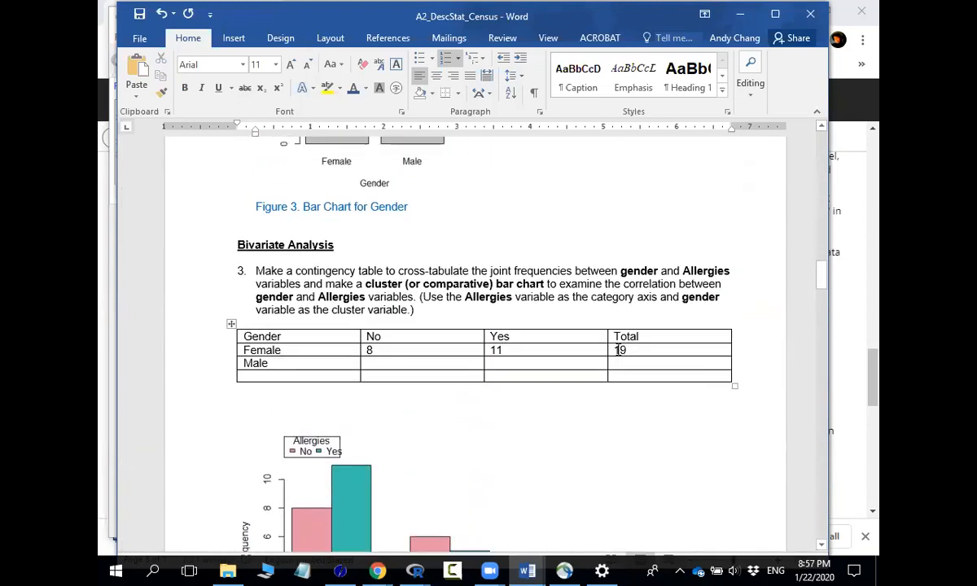
scroll(618, 350, "up", 1)
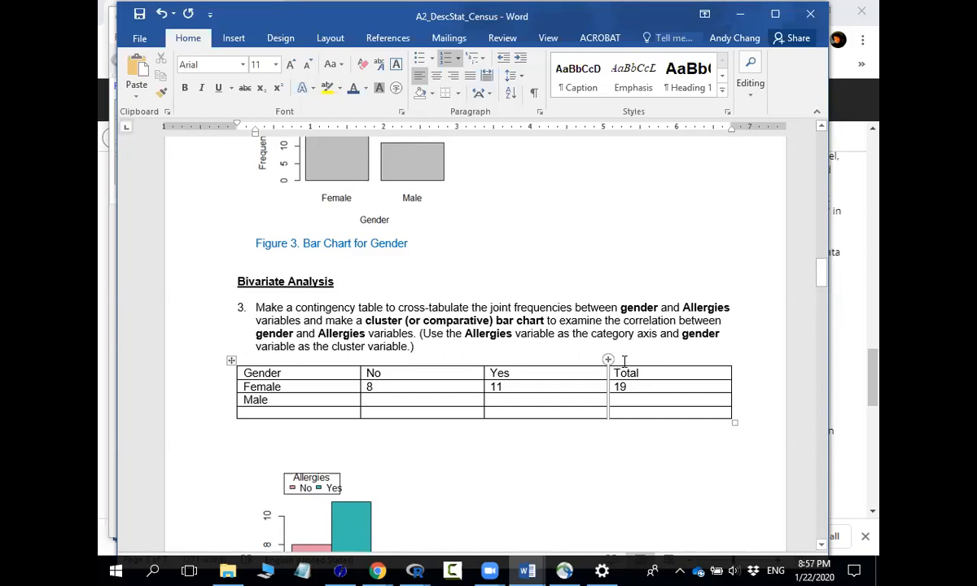
left_click(415, 353)
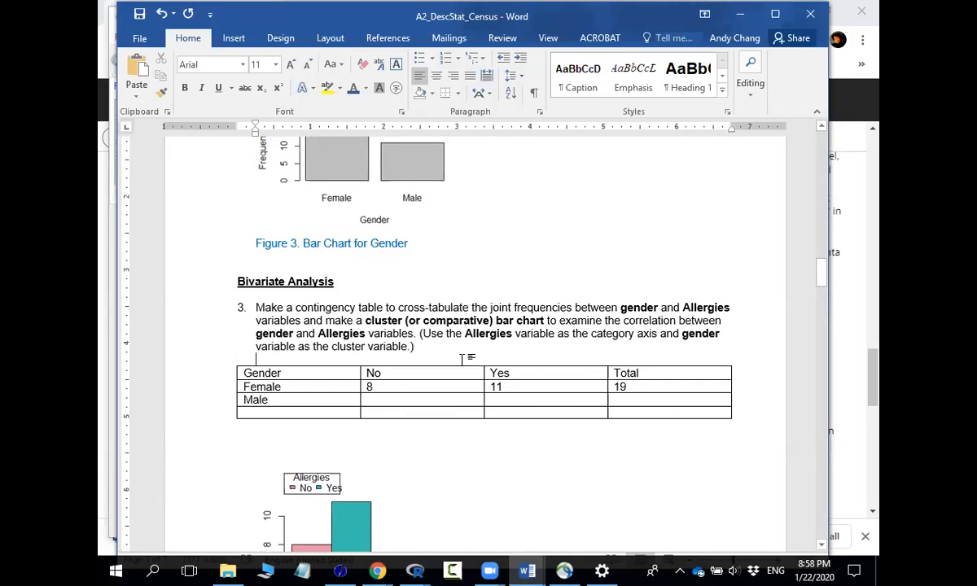
scroll(462, 359, "up", 10)
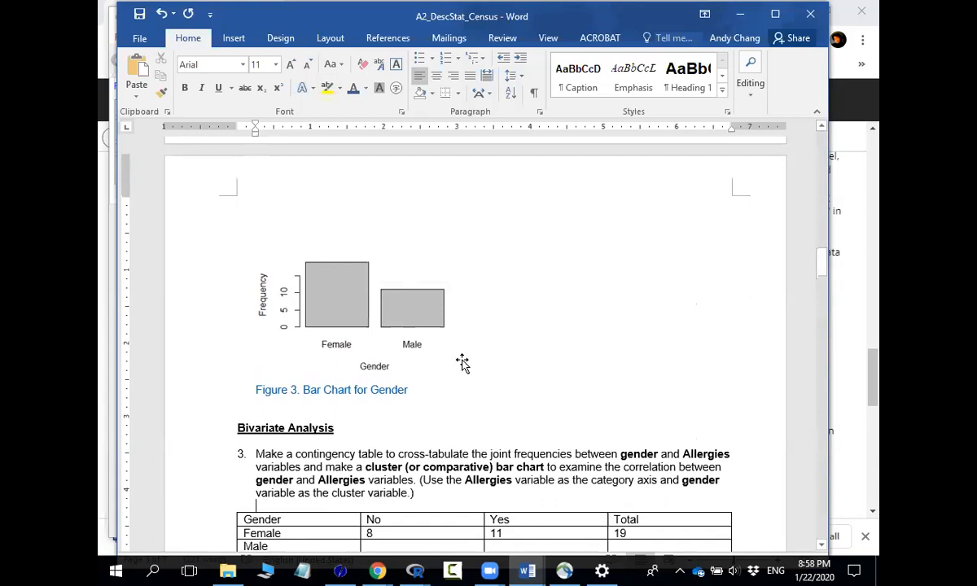
scroll(462, 360, "up", 2)
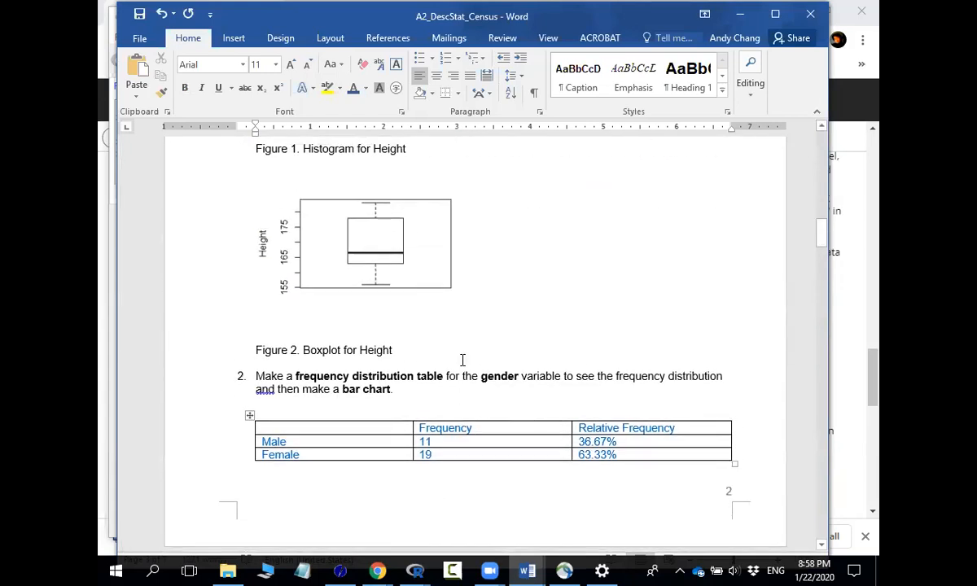
scroll(461, 360, "up", 2)
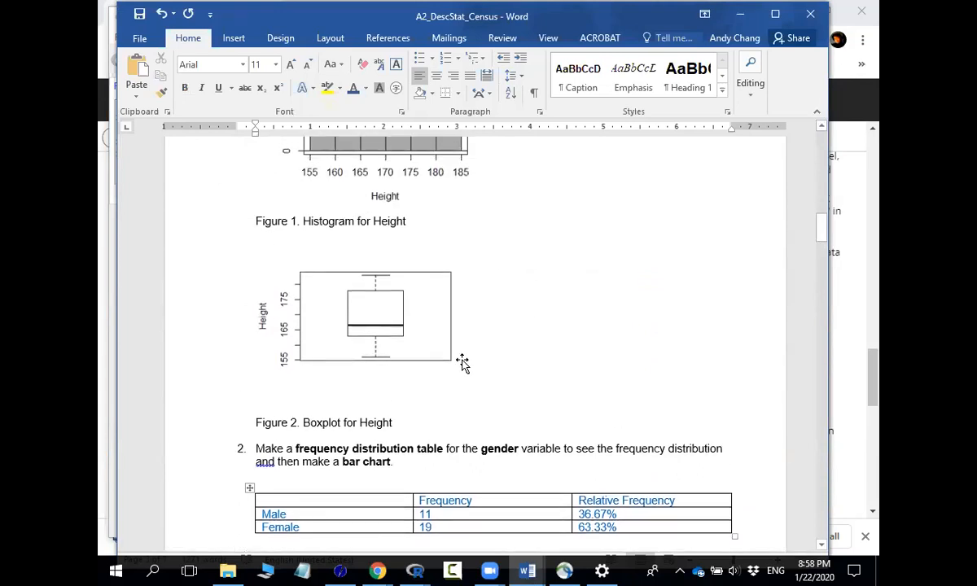